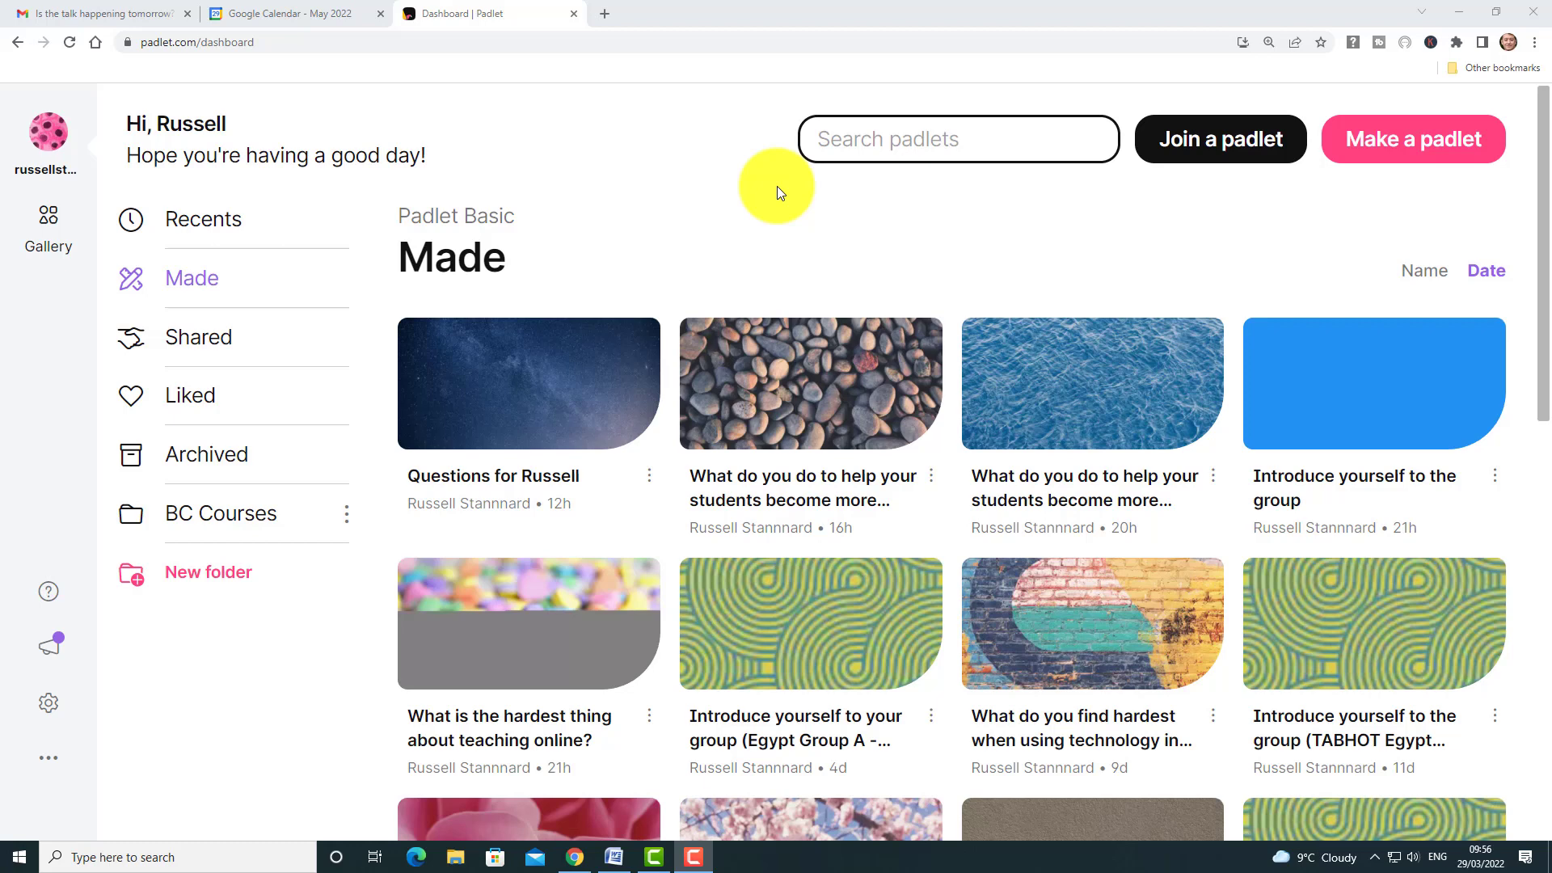
Step: Create a Grid padlet titled "Introduce yourself using audio" with the description "Introduce yourself to the class", ready for posting
left_click(1402, 147)
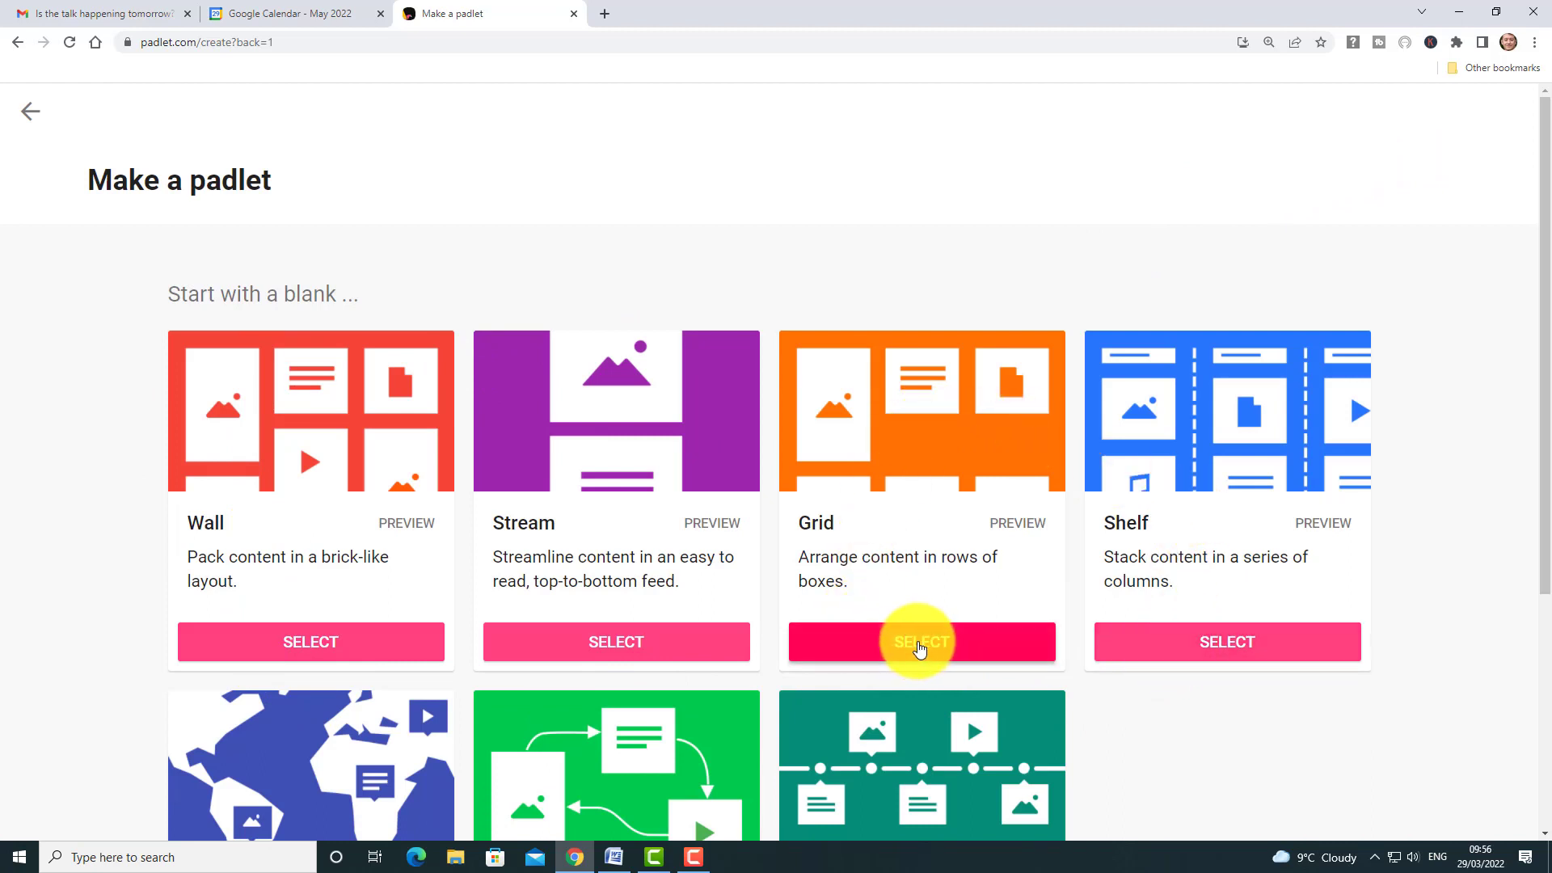
left_click(918, 643)
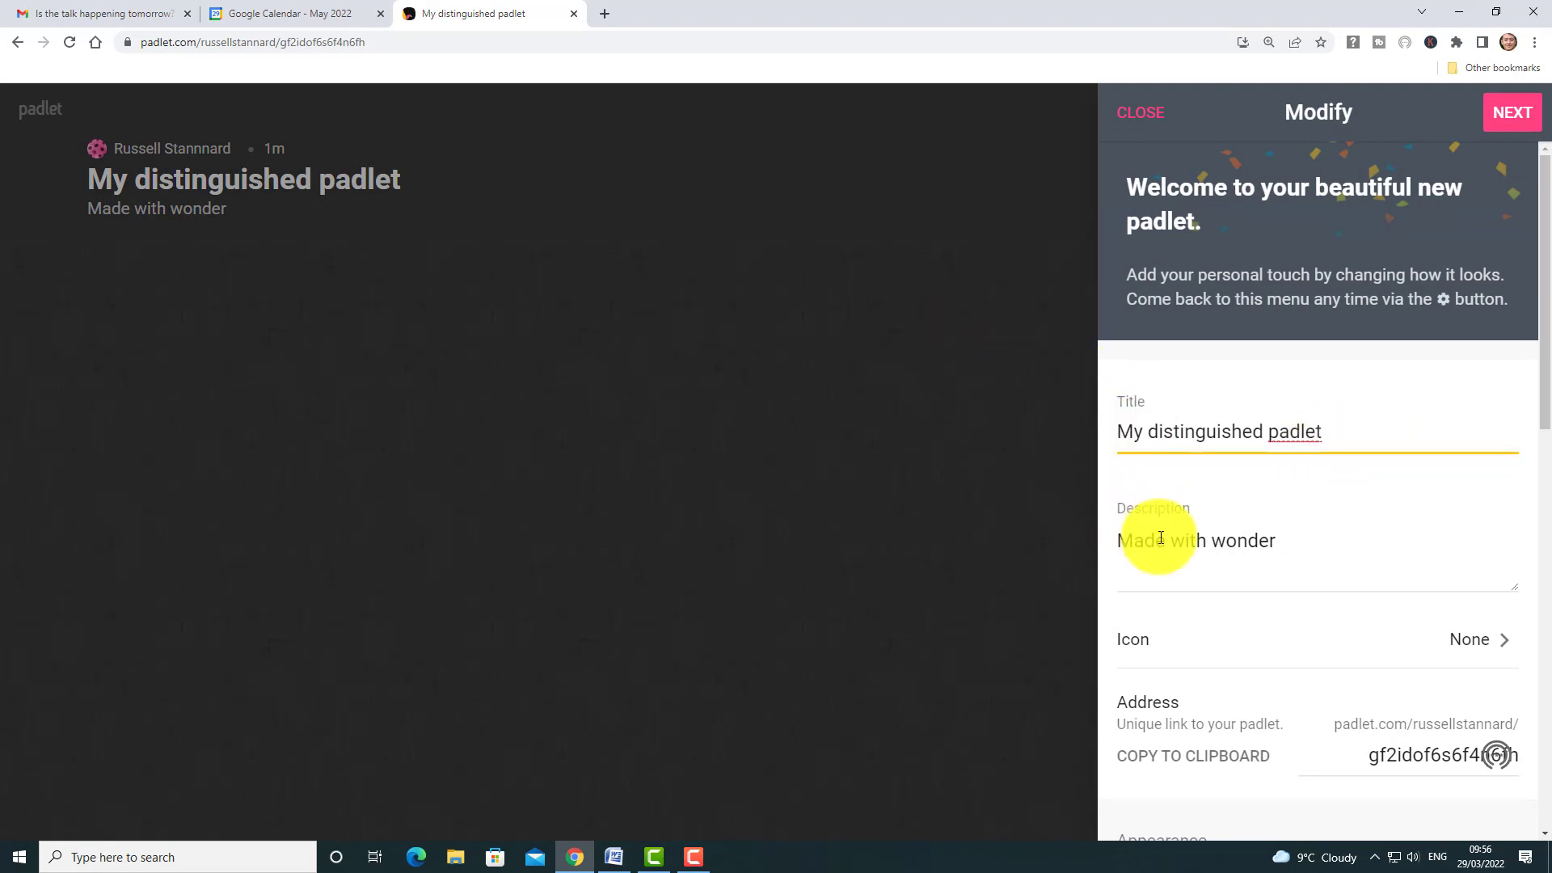
left_click_drag(1325, 430, 1109, 441)
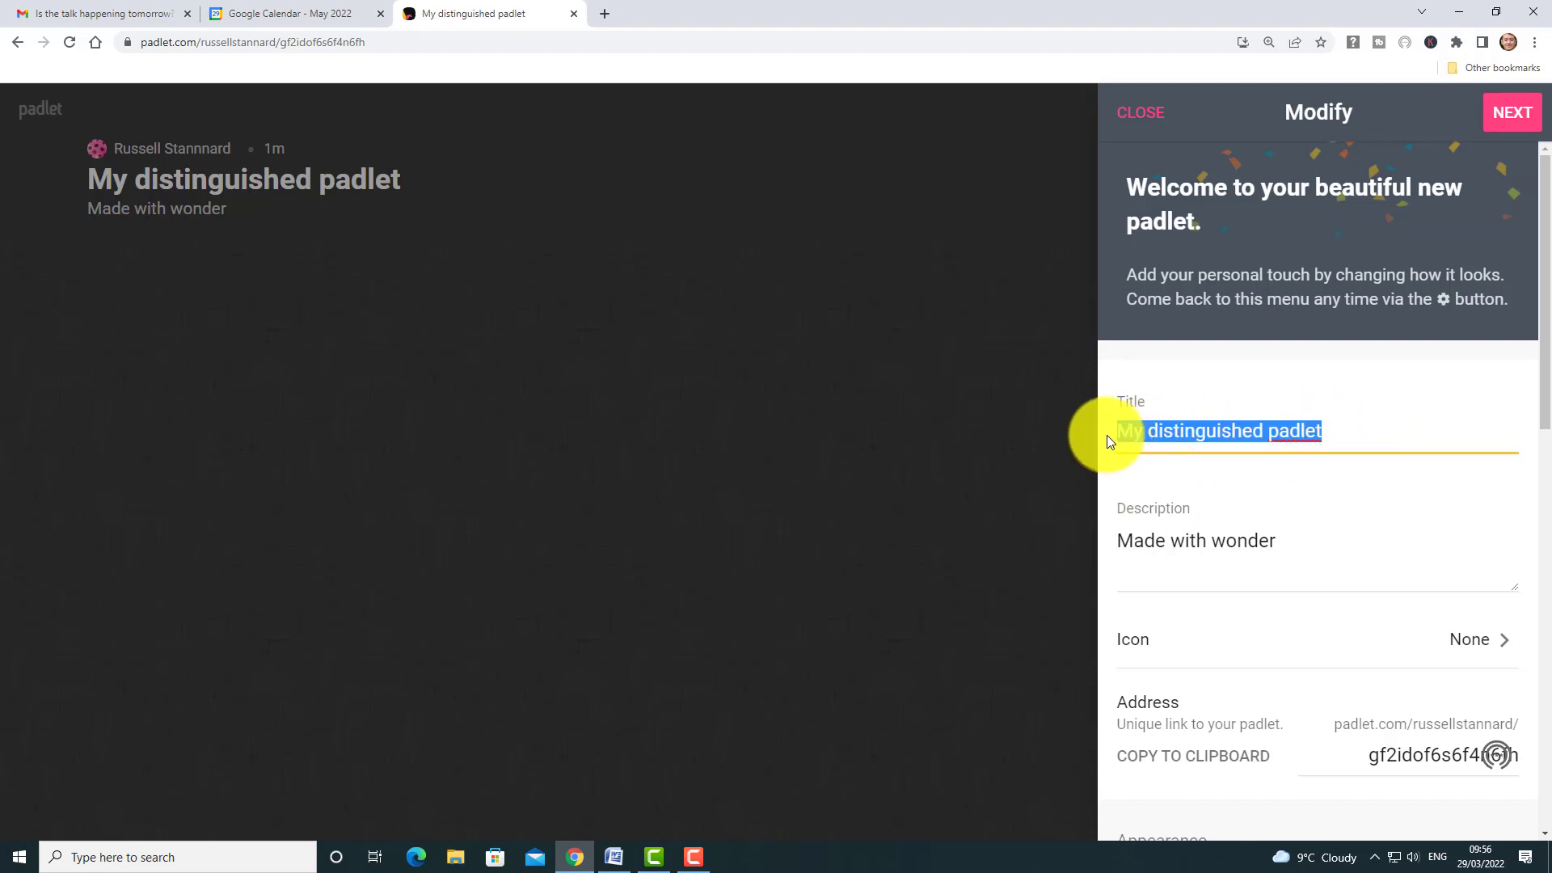
key("BackSpace")
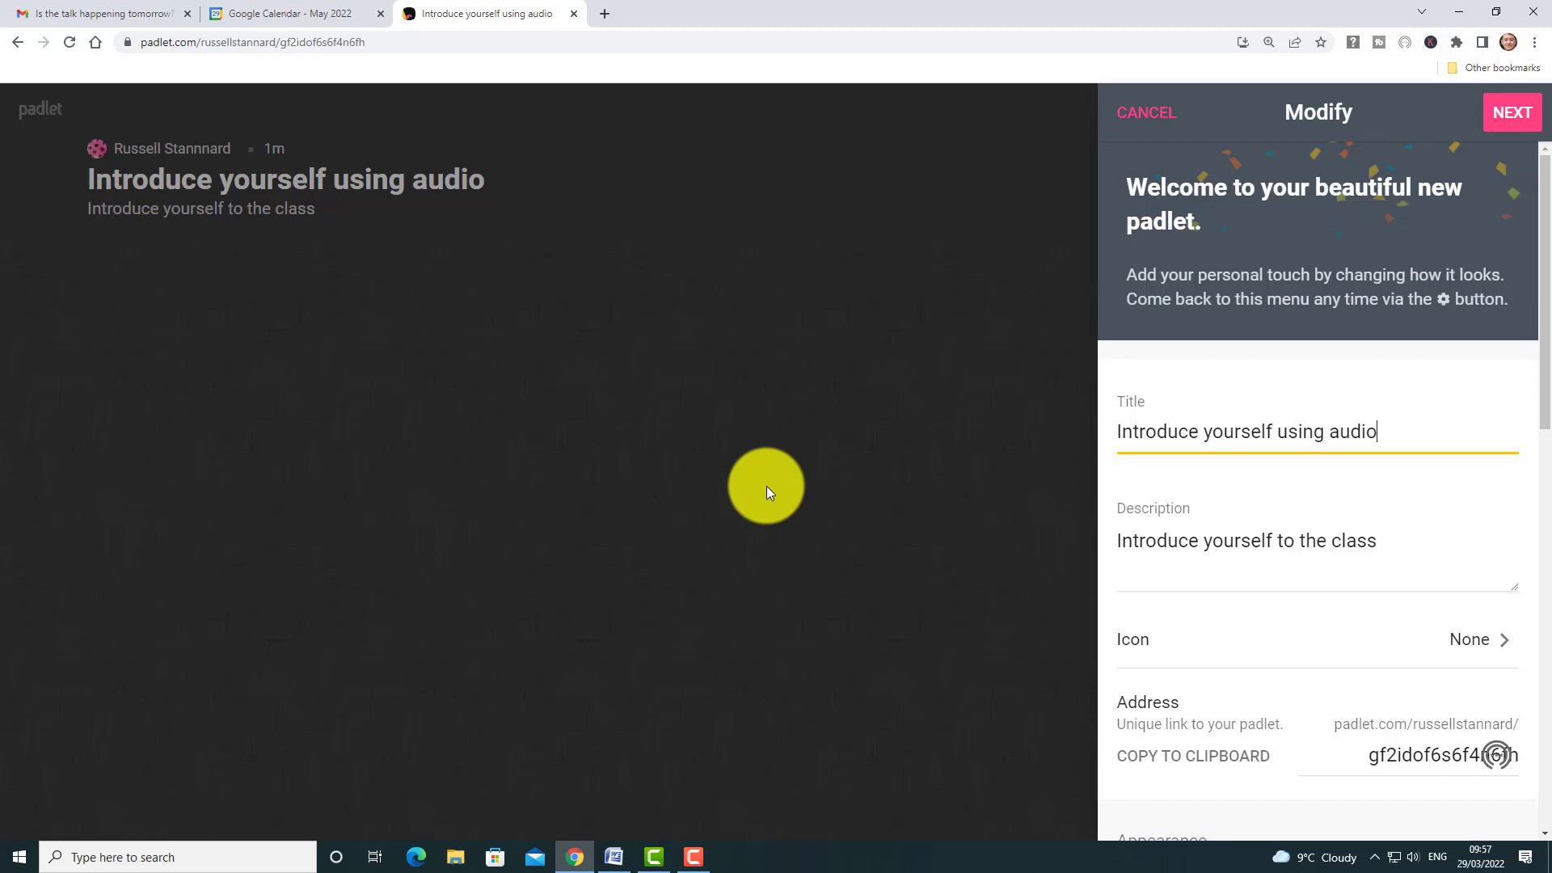
left_click(1511, 115)
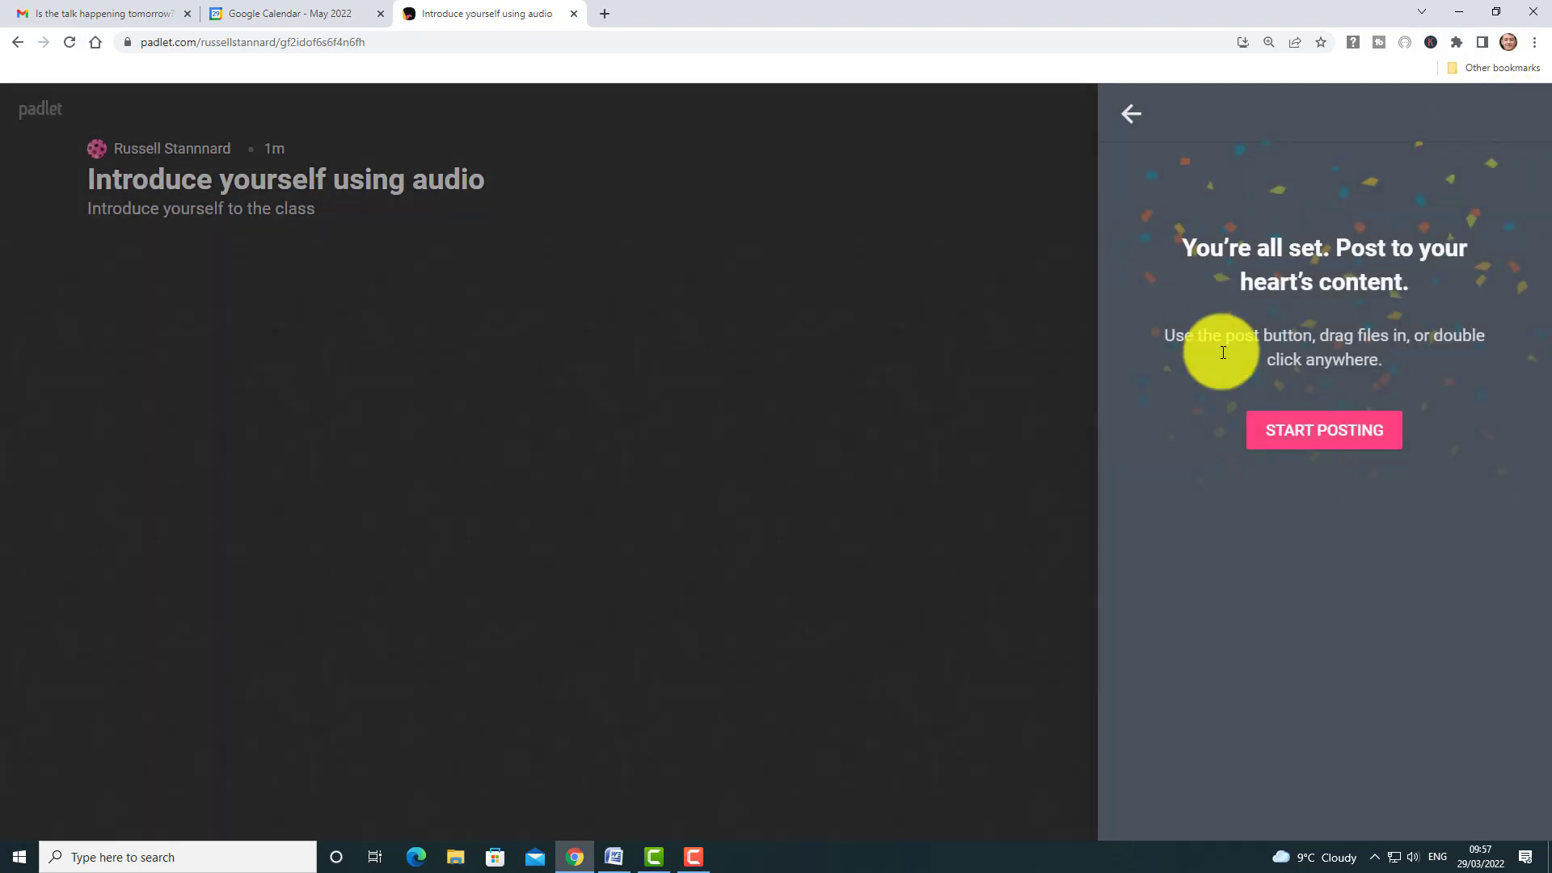
left_click(1332, 428)
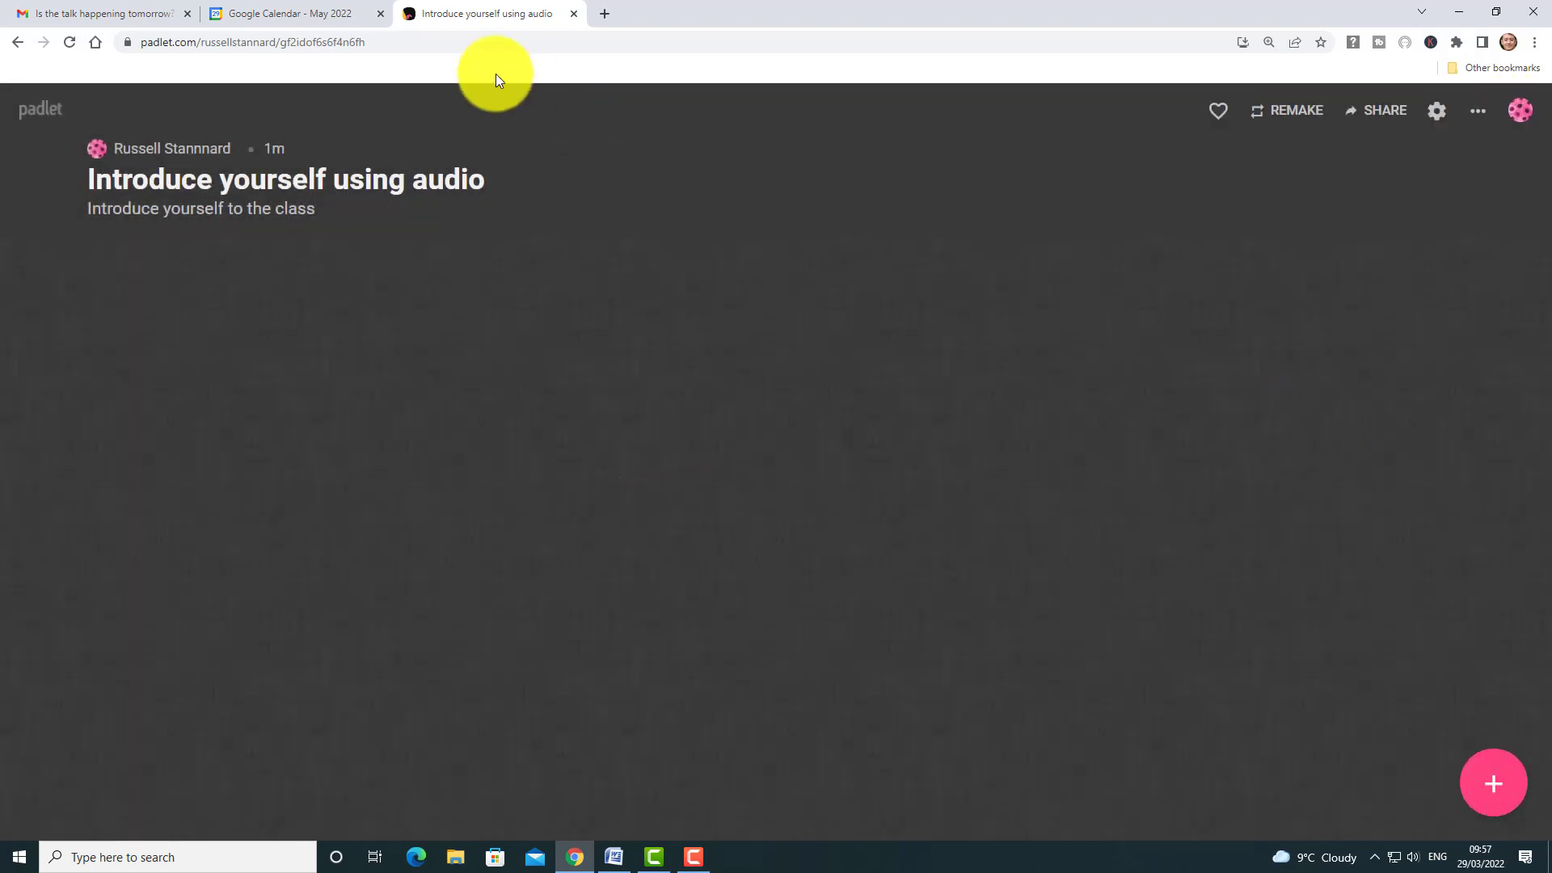
Step: Start a new post with the Audio Recorder attachment, using the default Logitech BRIO microphone
left_click(339, 41)
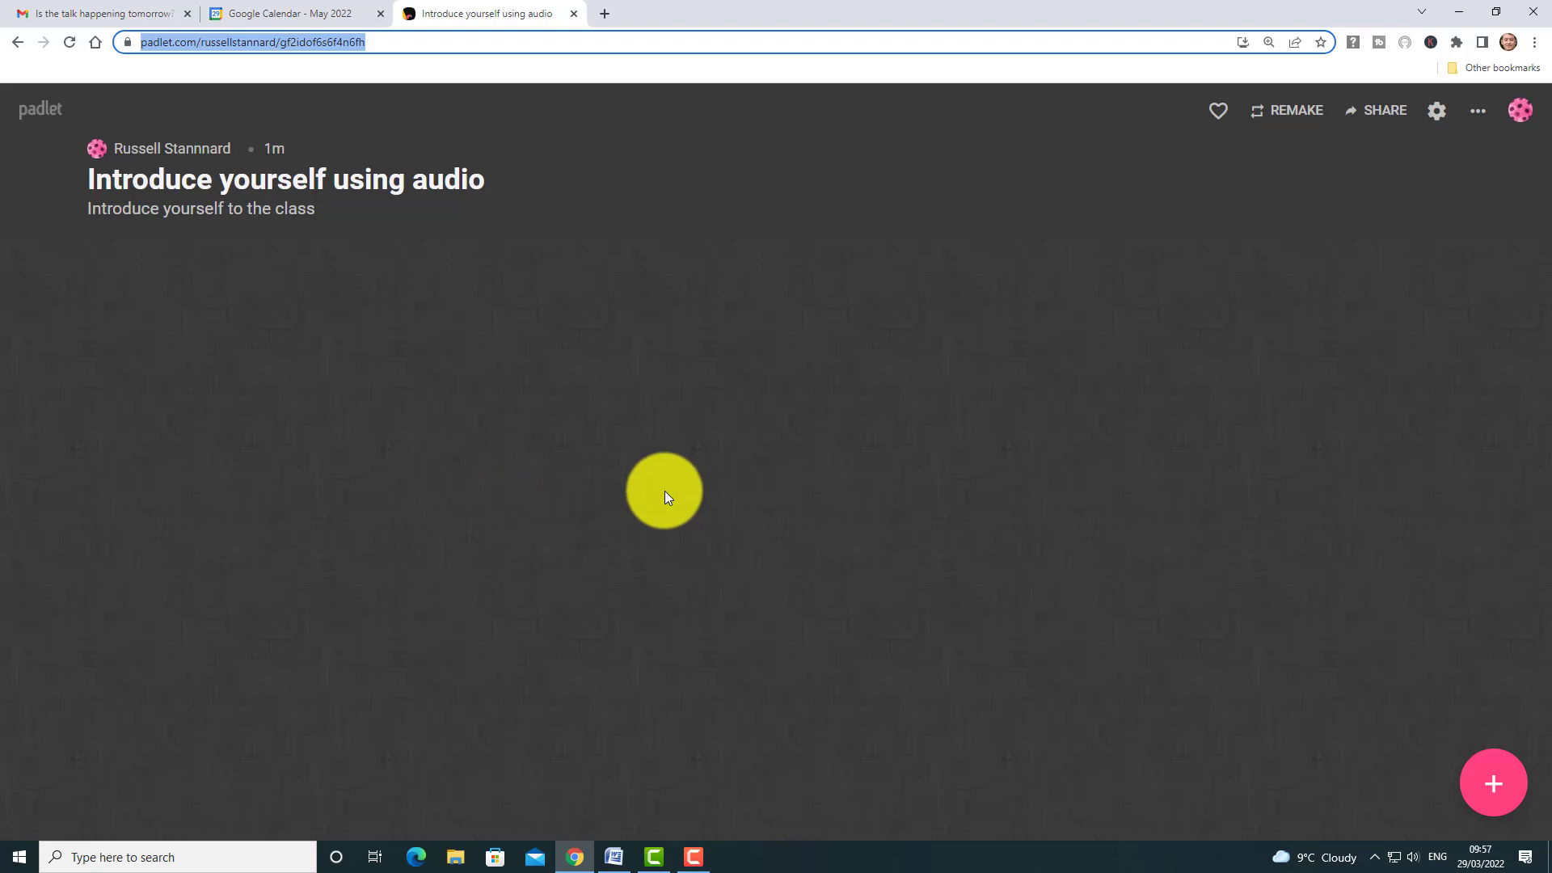
double_click(664, 491)
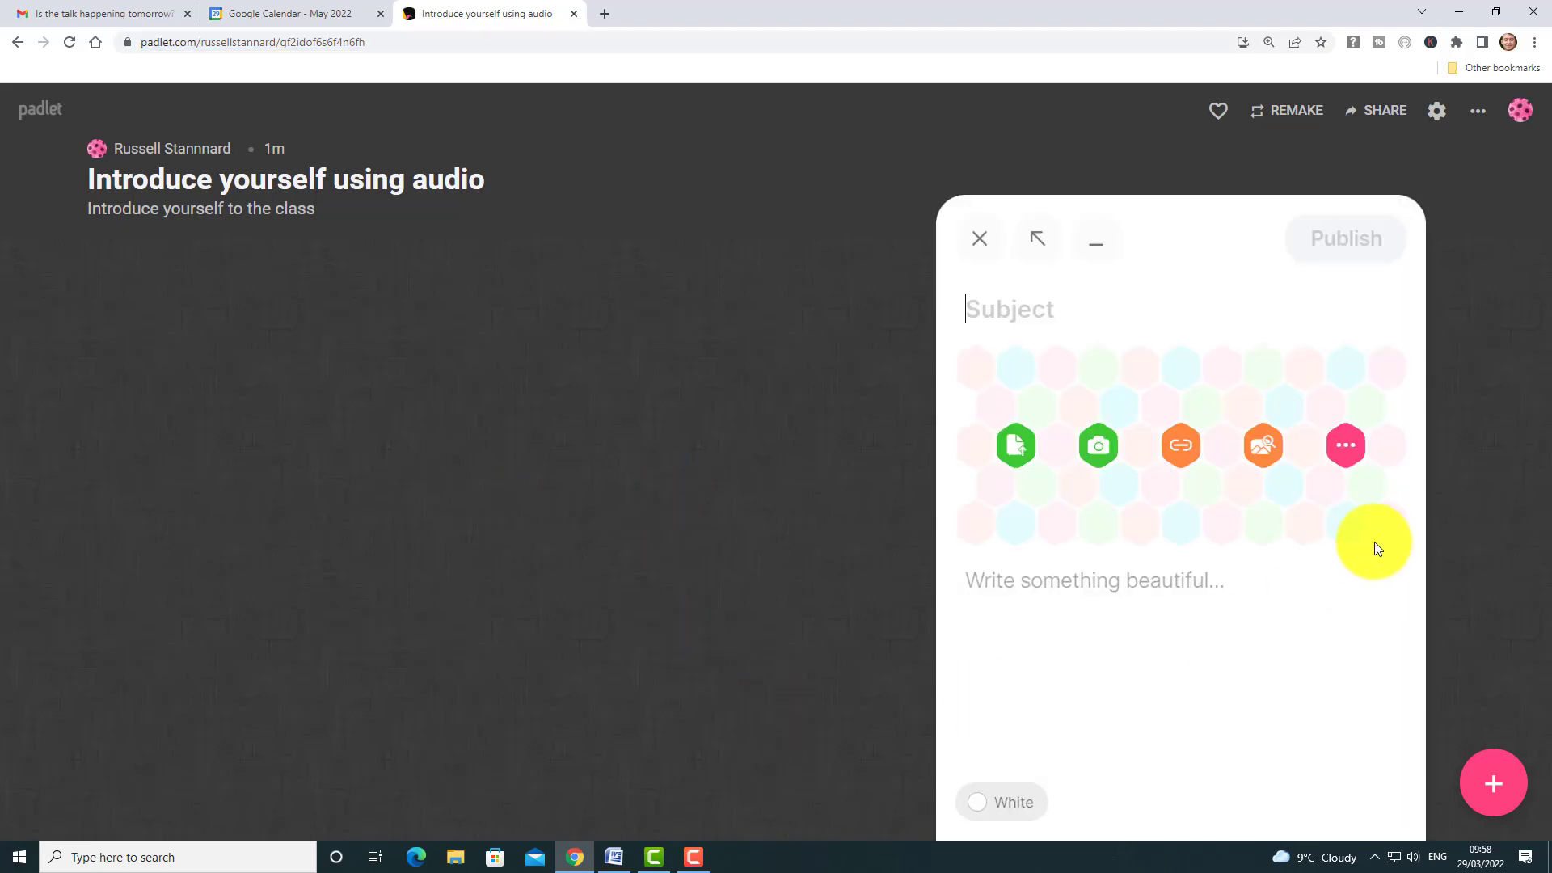
left_click(1350, 451)
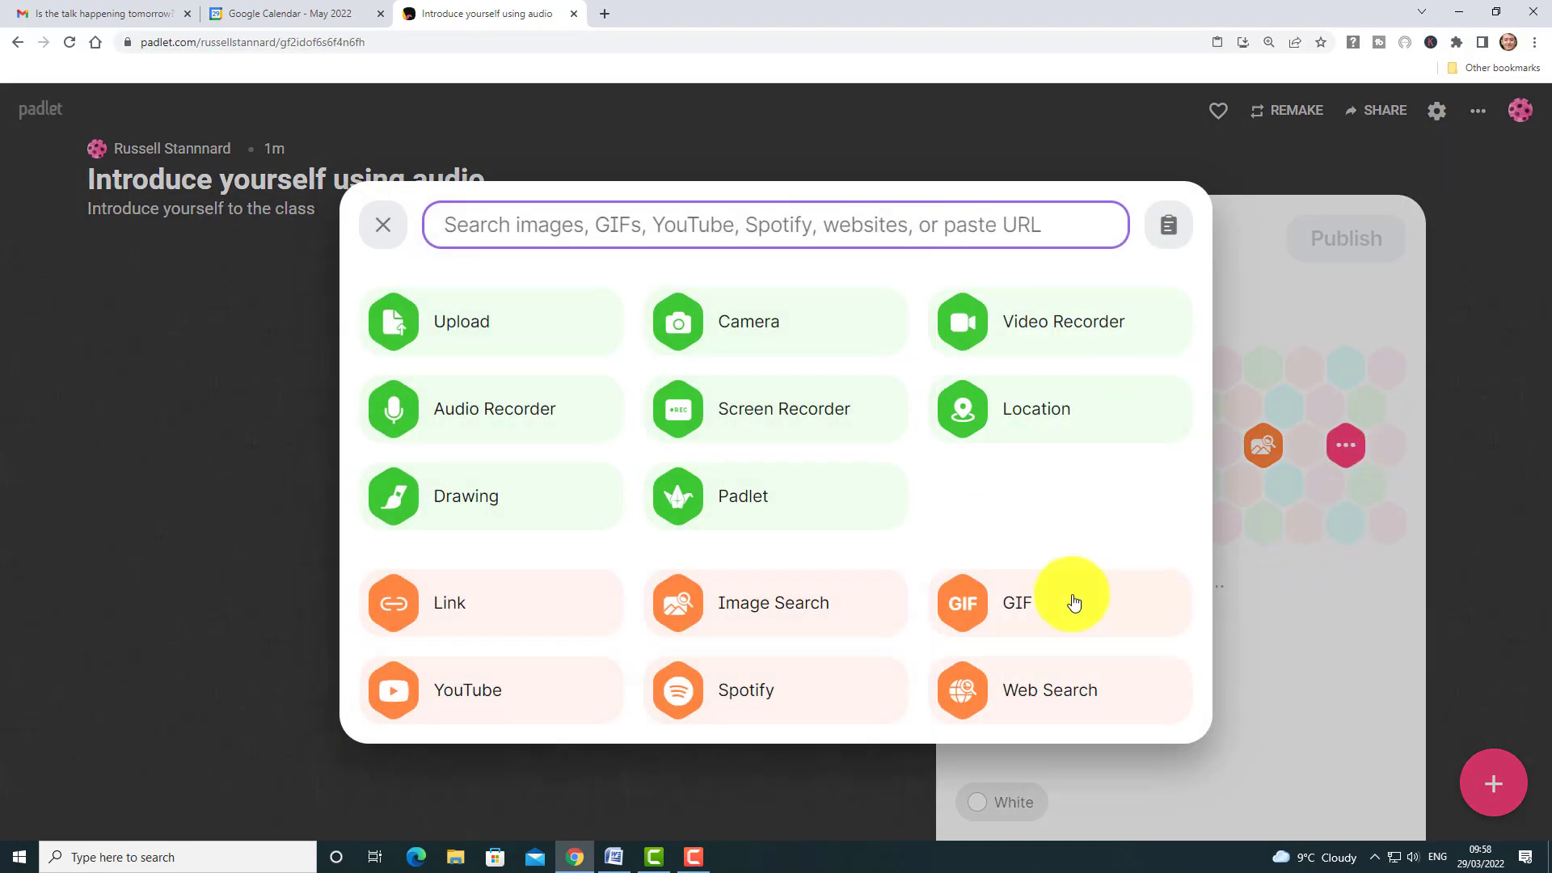
left_click(397, 413)
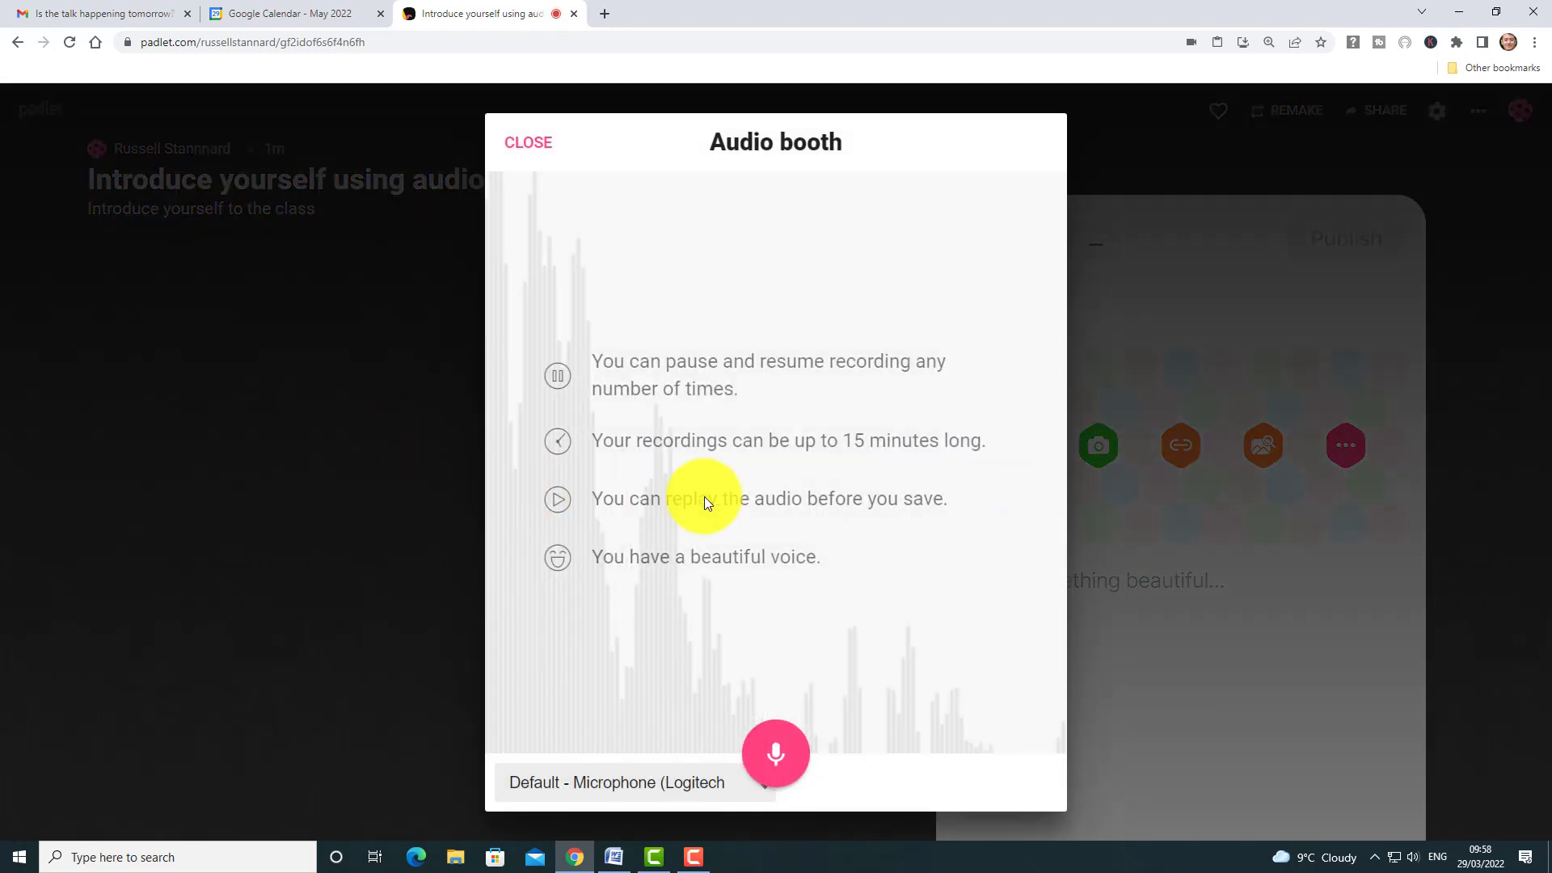
left_click(763, 789)
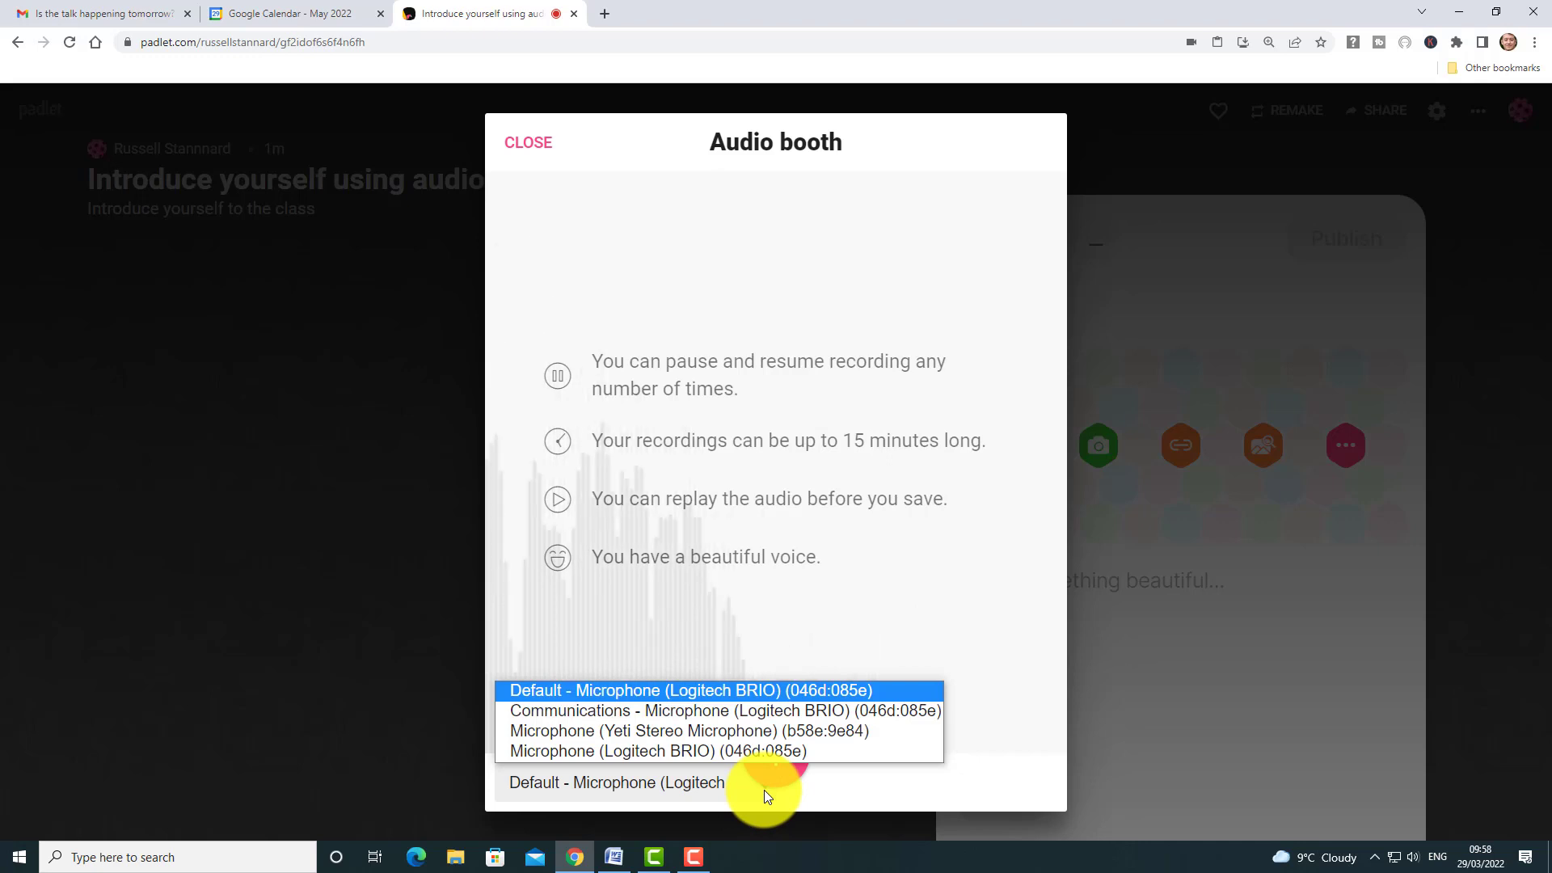
left_click(691, 692)
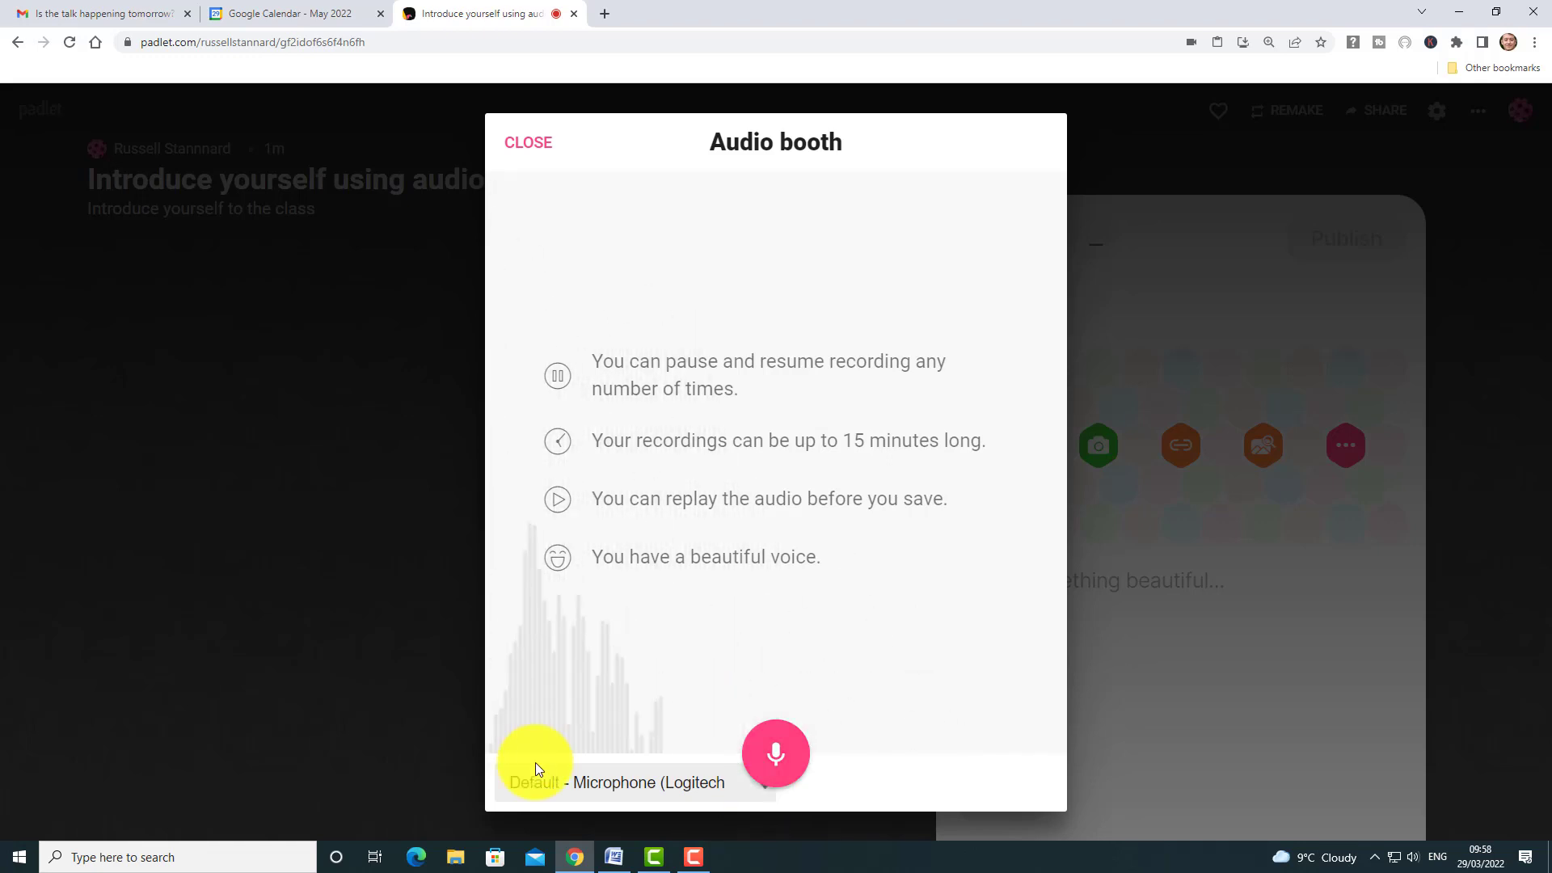
Step: Record about 17 seconds of audio, play part of it back, and save it to the post without a recording title
left_click(776, 753)
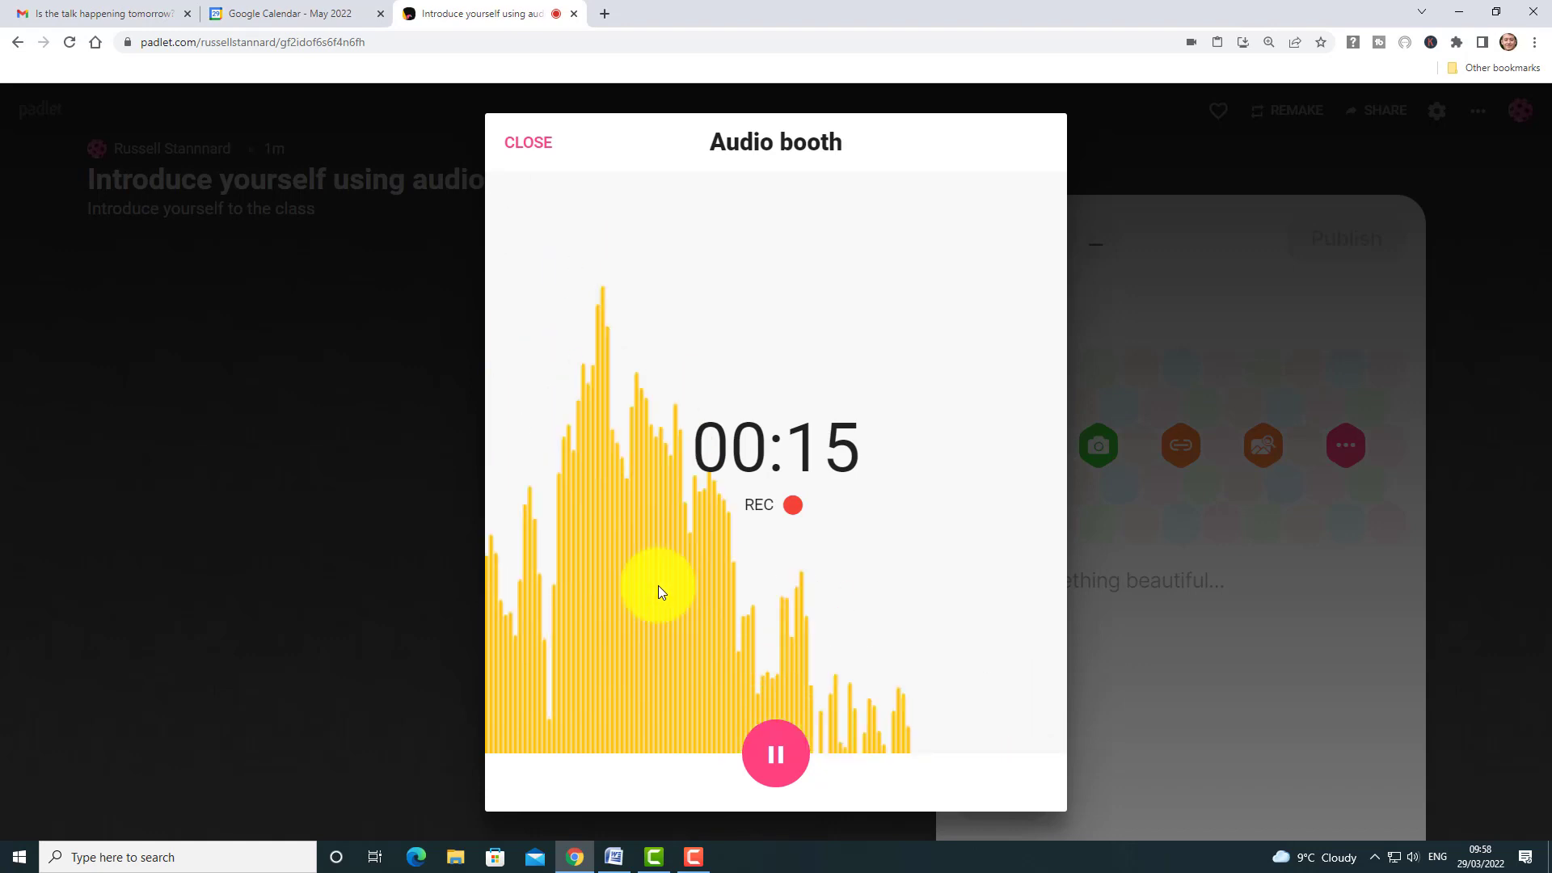
left_click(773, 750)
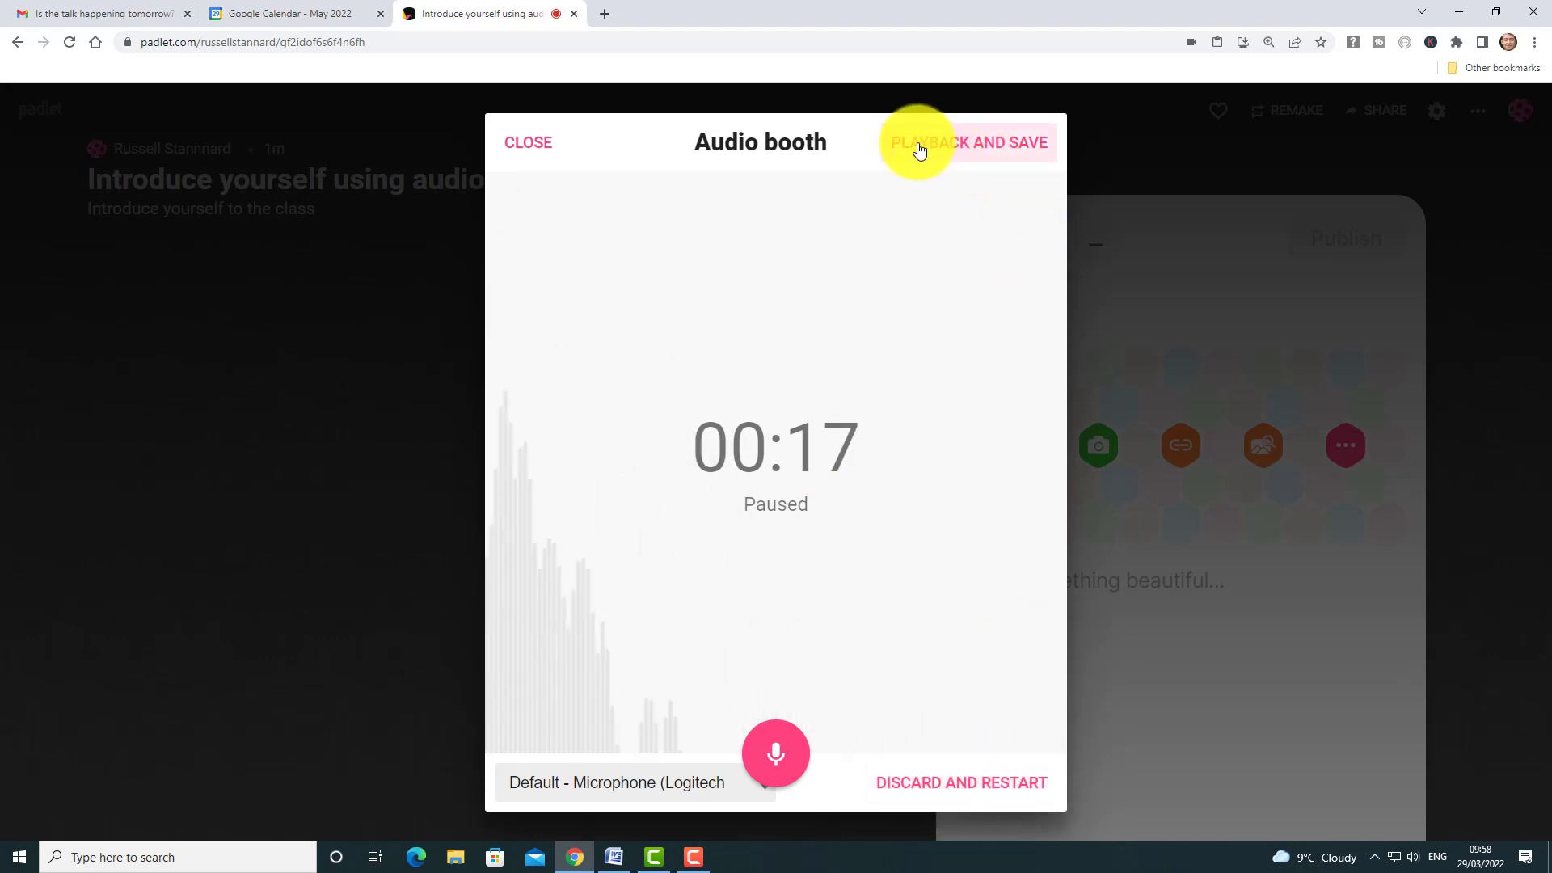
left_click(998, 145)
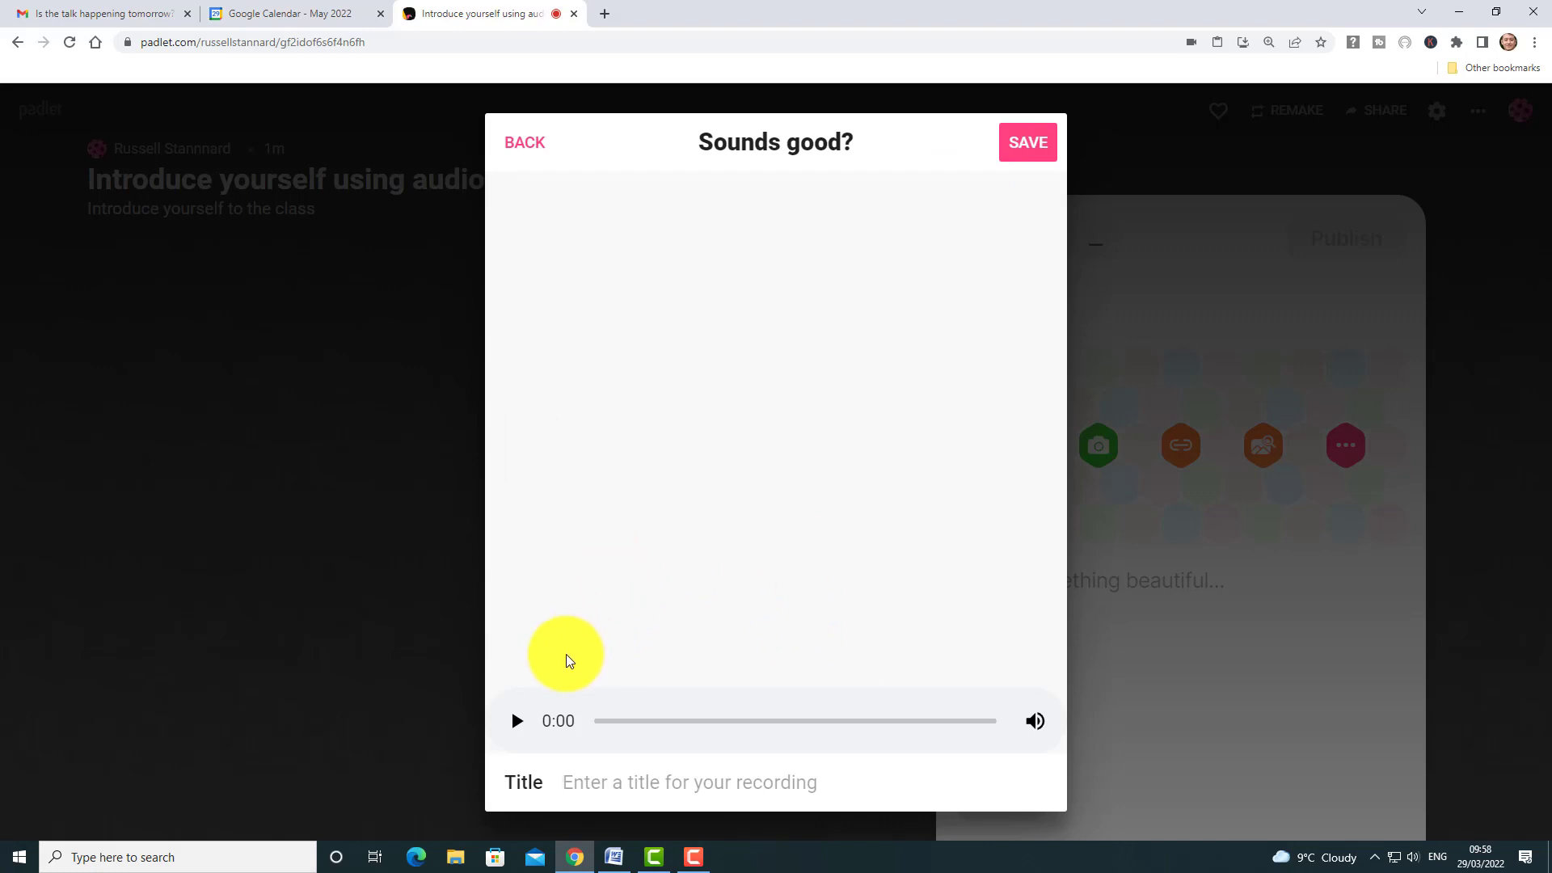
left_click(516, 722)
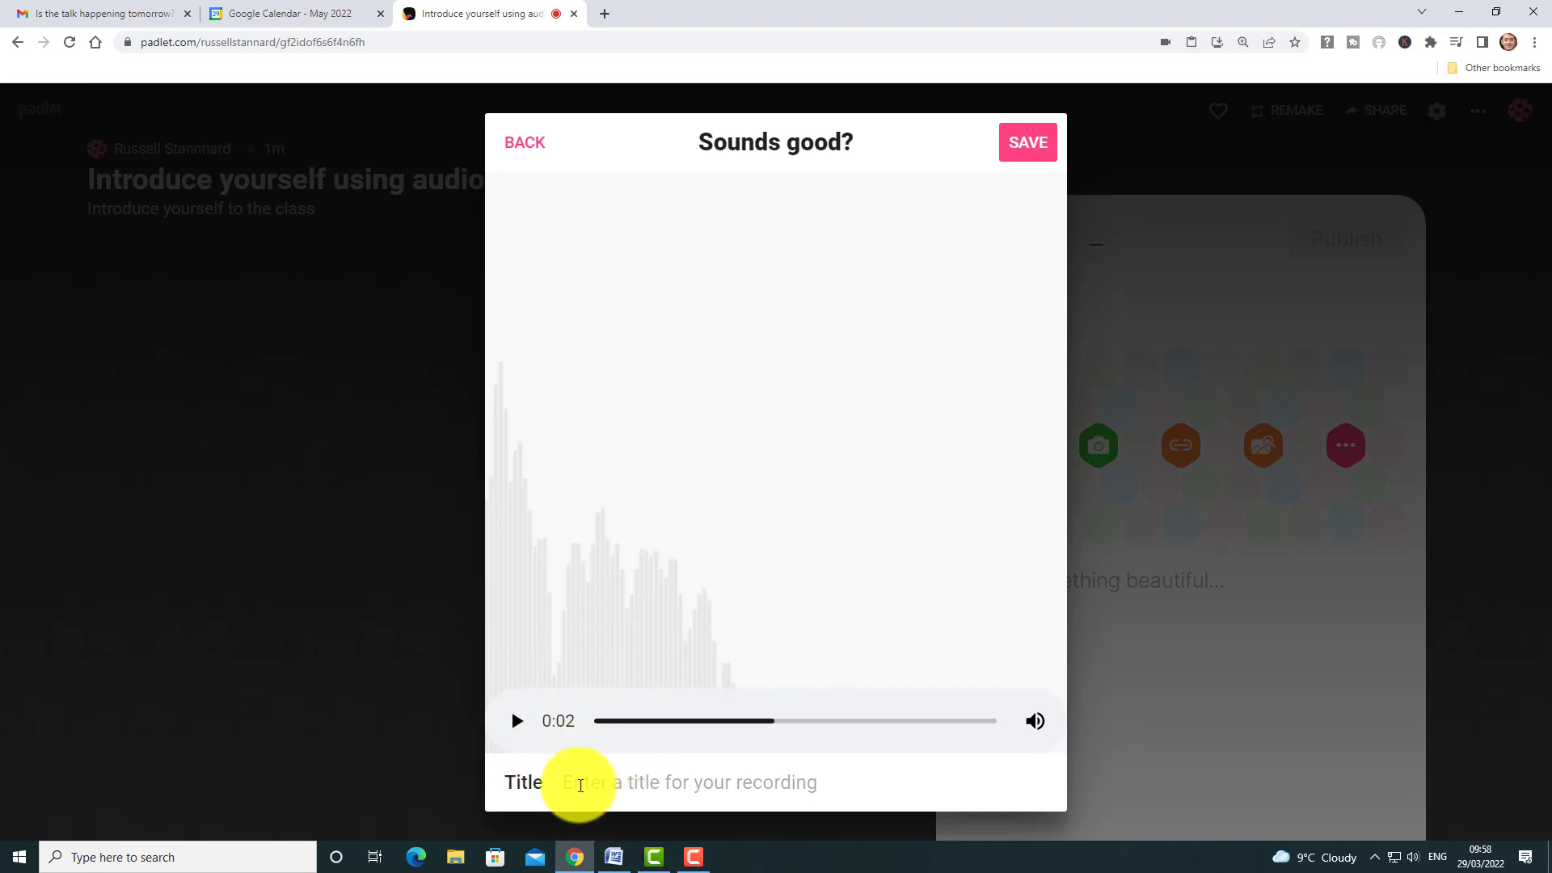
left_click(618, 778)
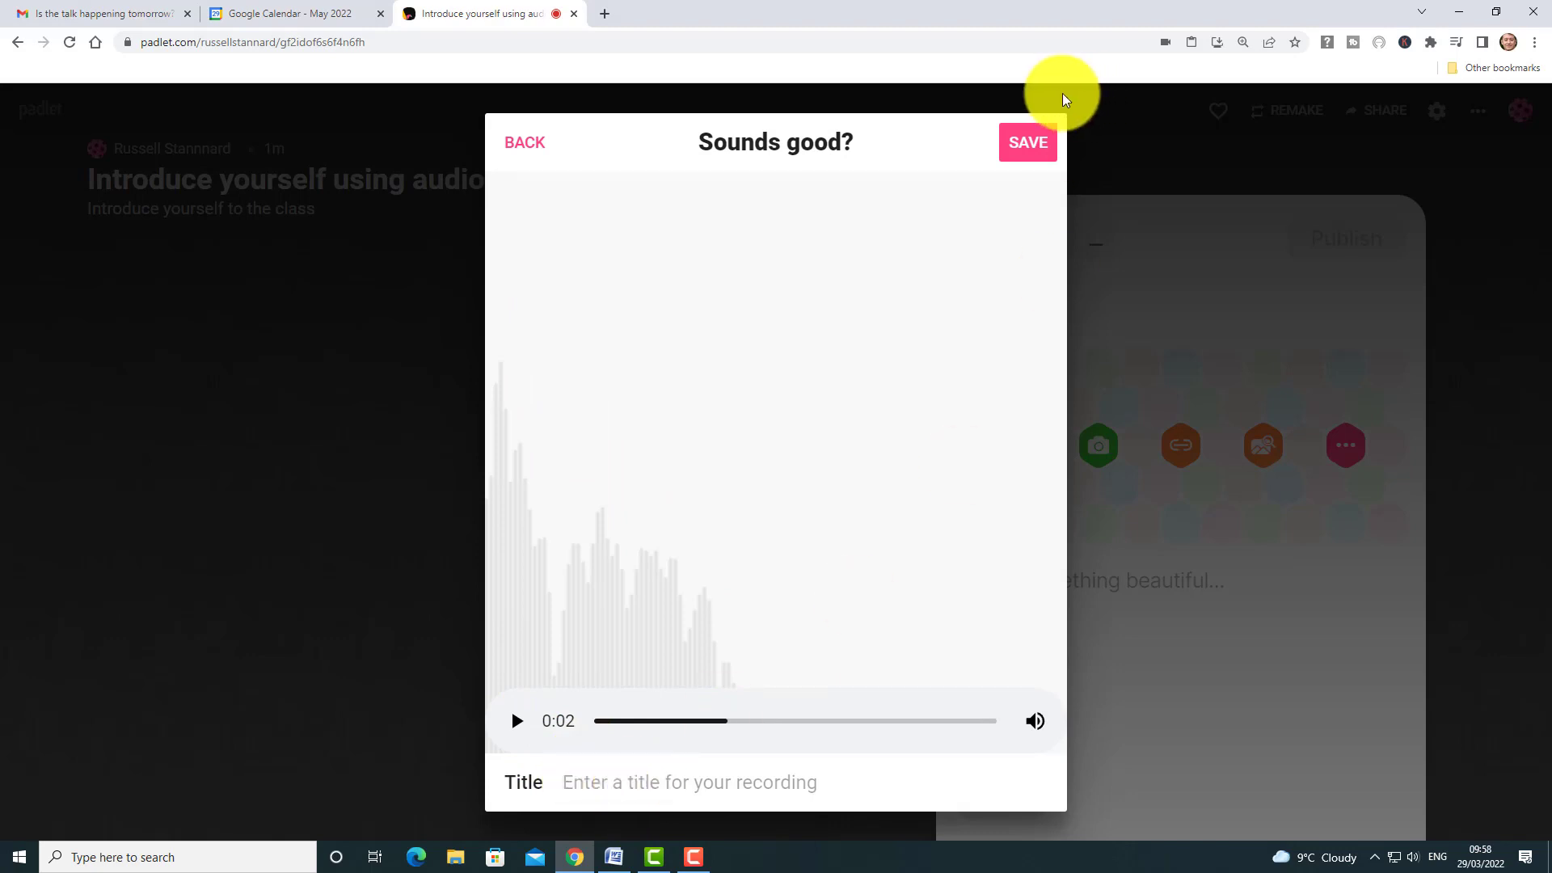
left_click(1026, 148)
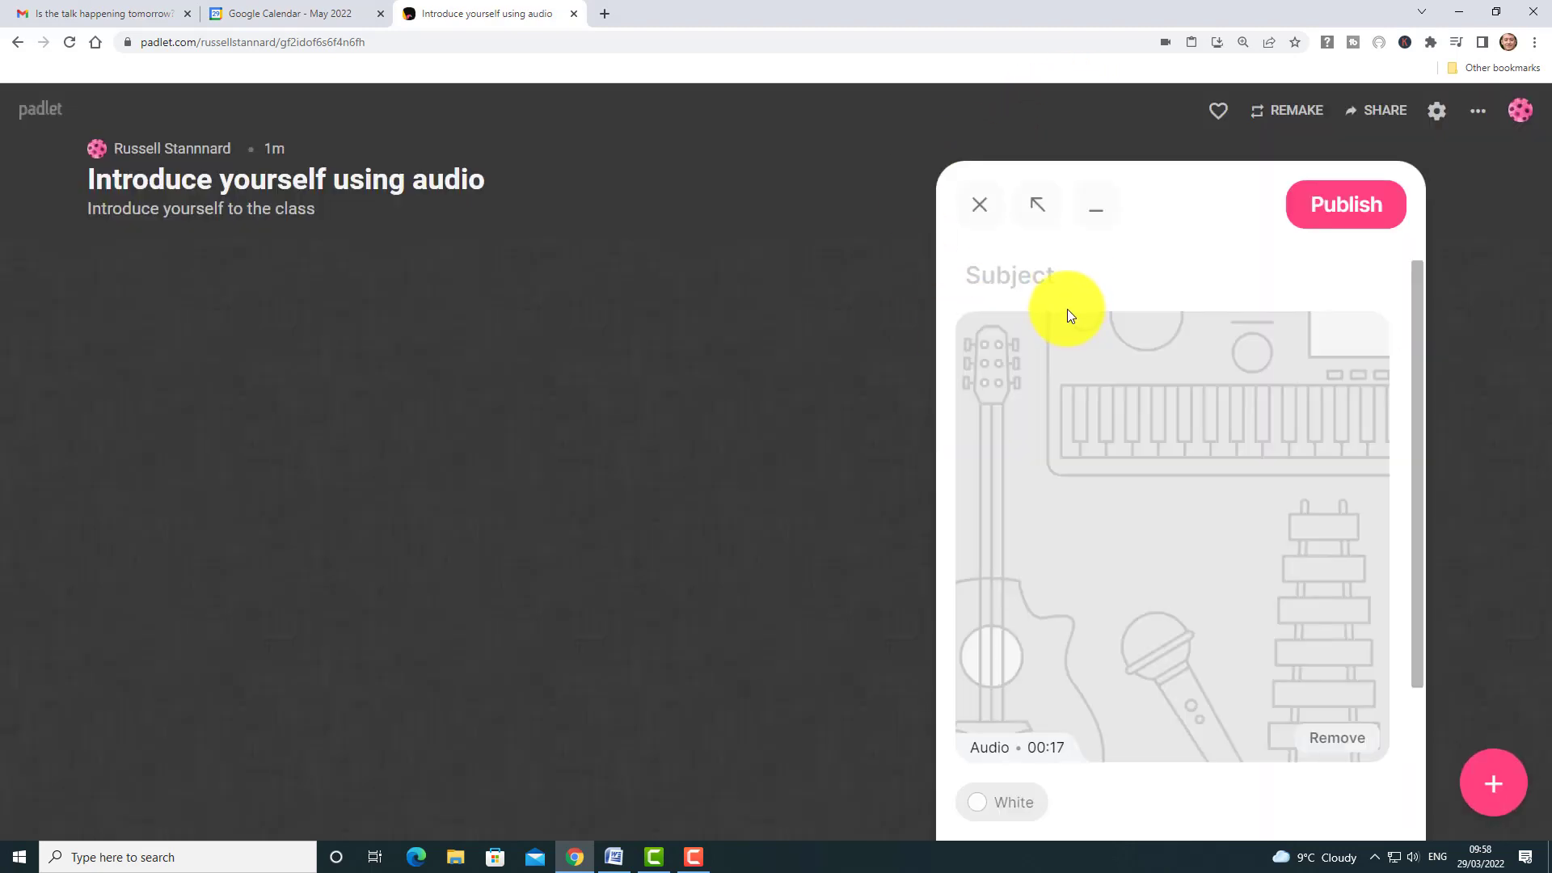
Step: Publish the audio post with the speaker's first name and "says hello" as its subject, and briefly play its recording
left_click(1035, 276)
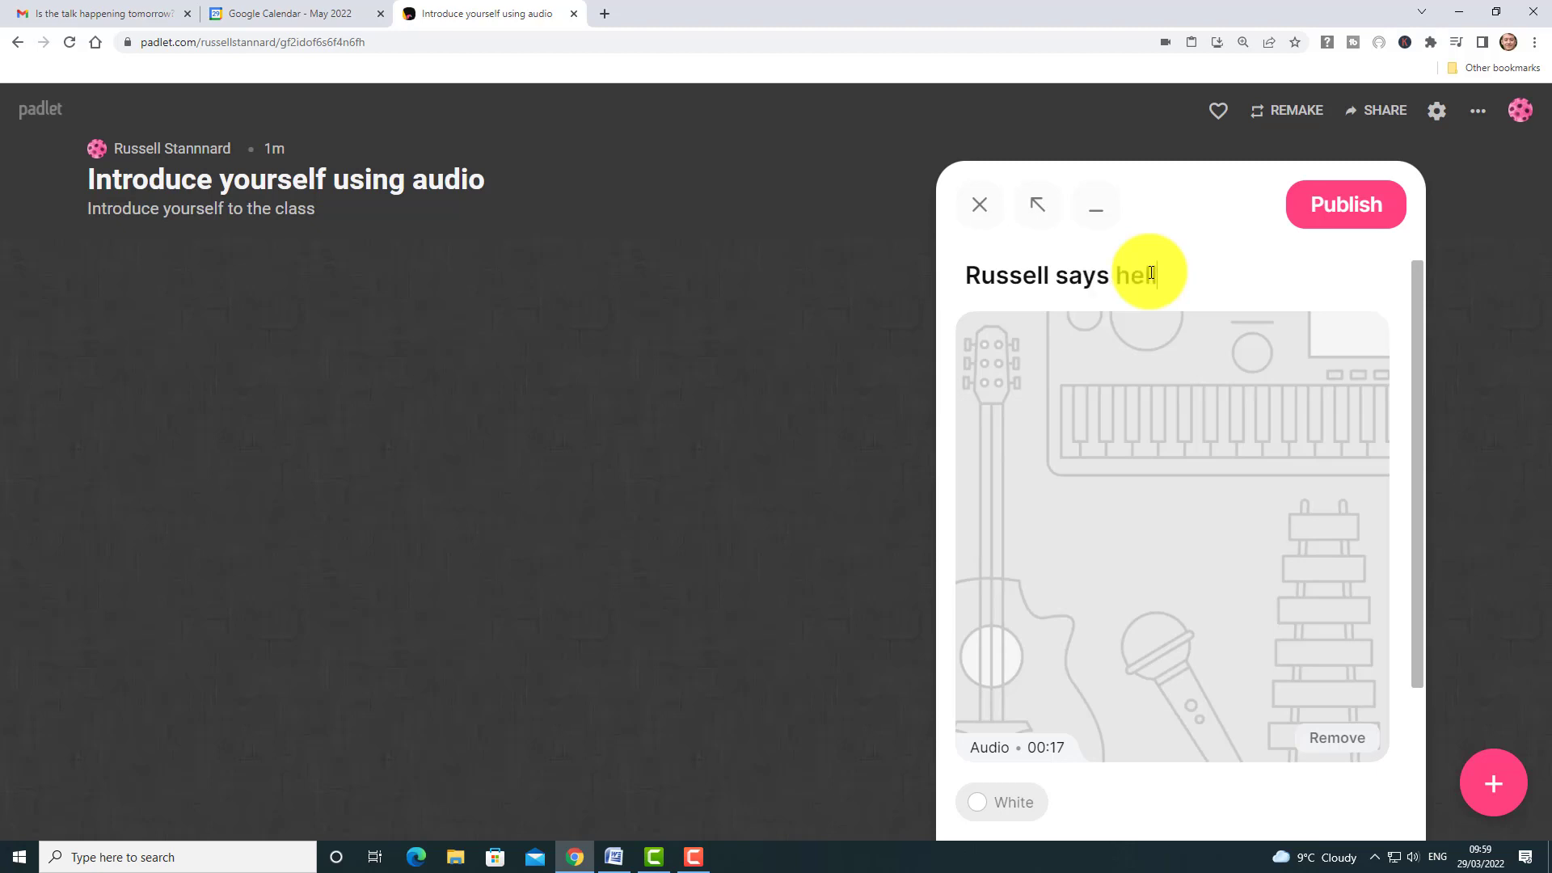
left_click(1343, 213)
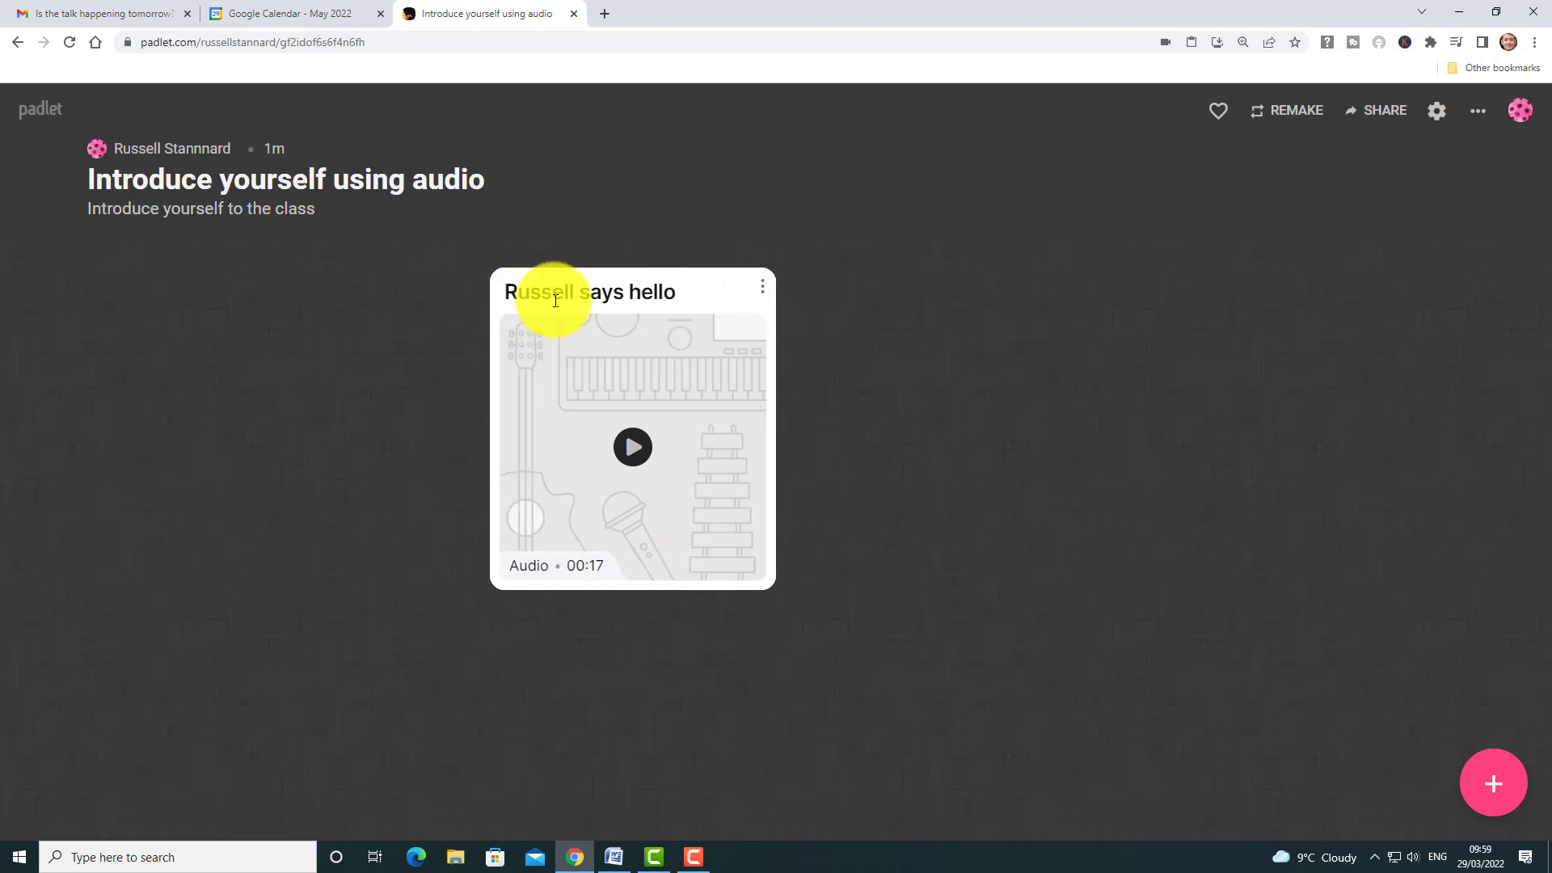
left_click(635, 449)
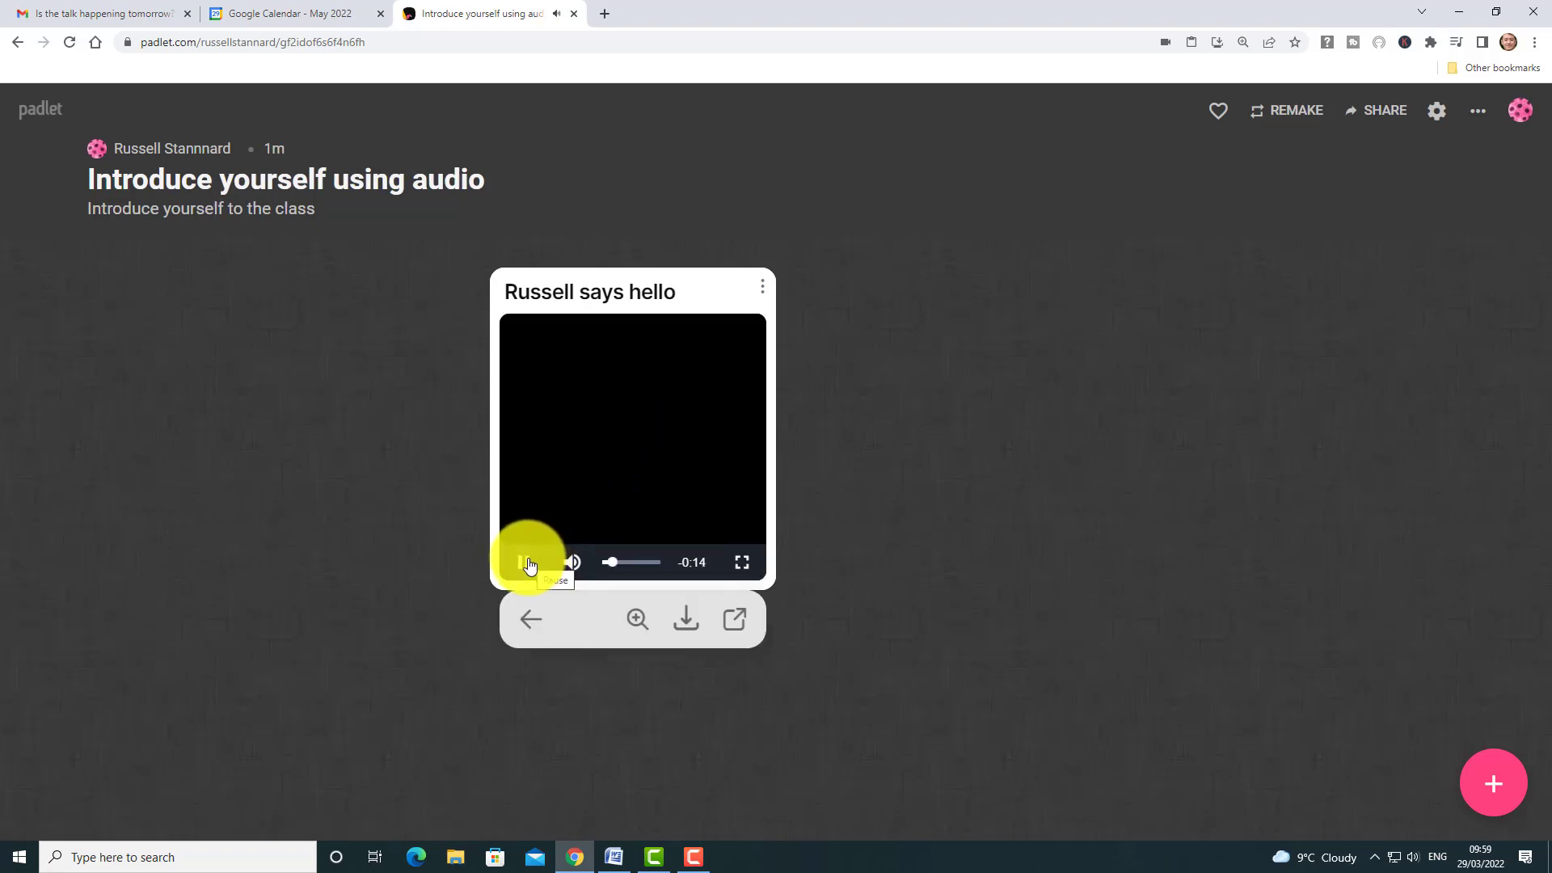
left_click(526, 562)
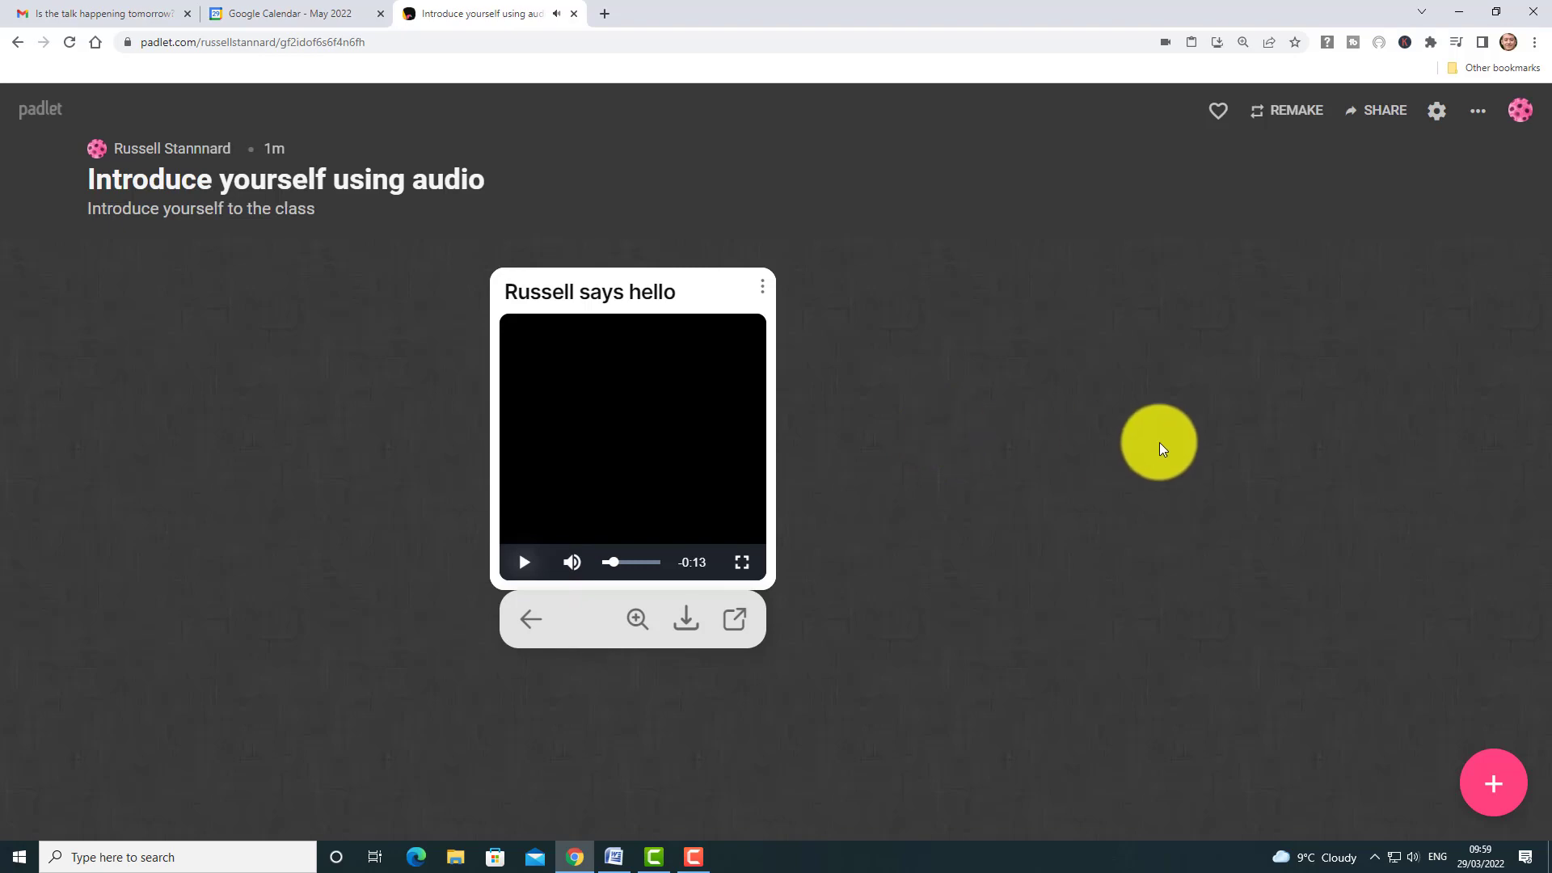
Step: Start another post and look through its attachment options, including the Video Recorder
double_click(1170, 346)
left_click(1344, 447)
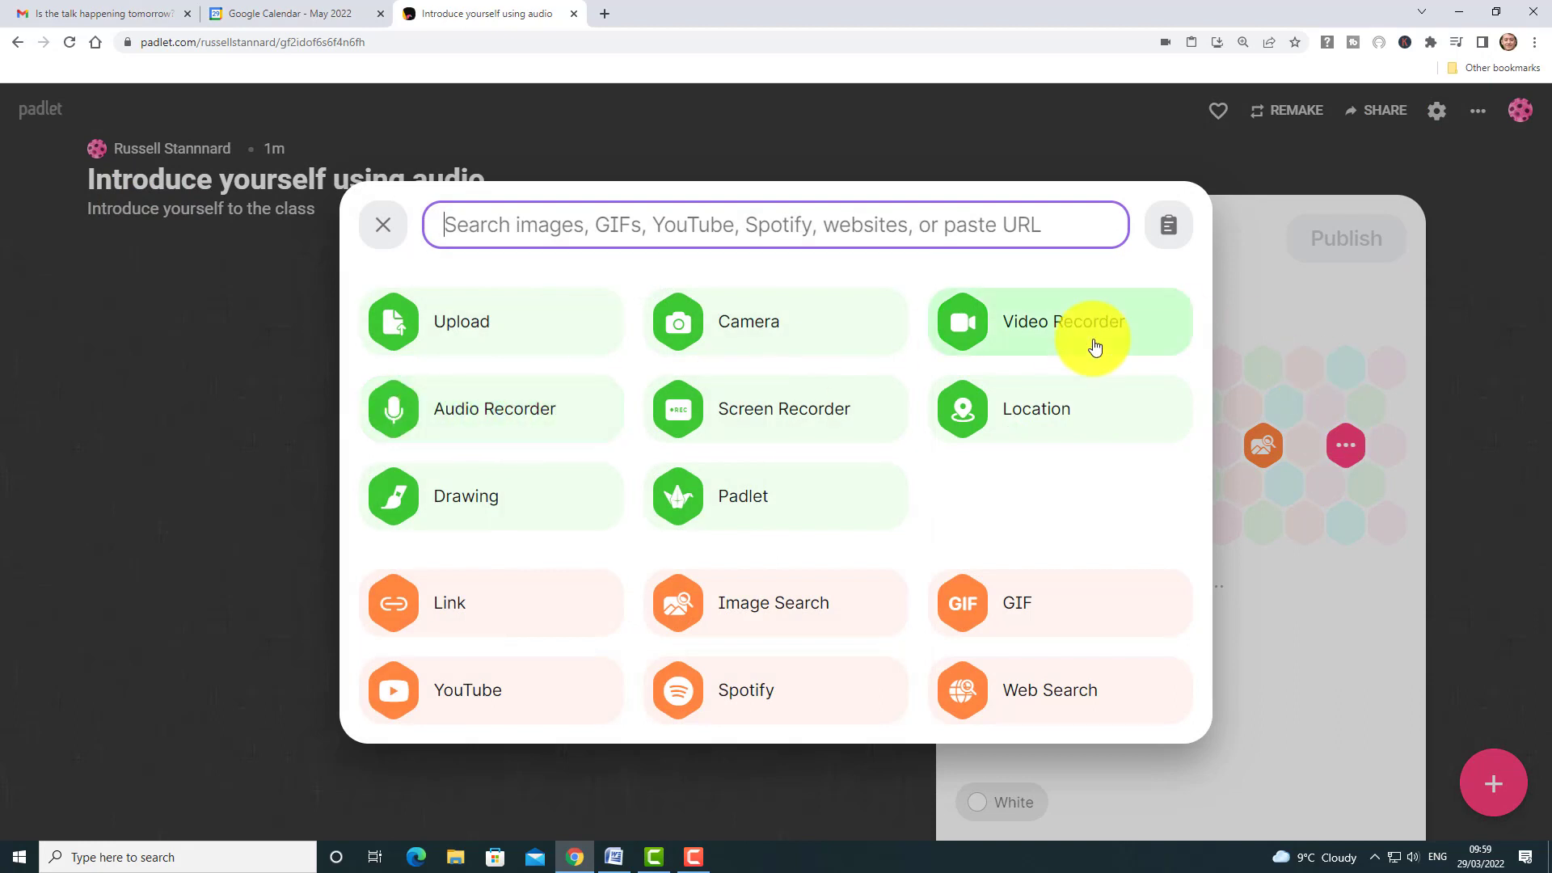
left_click(1322, 141)
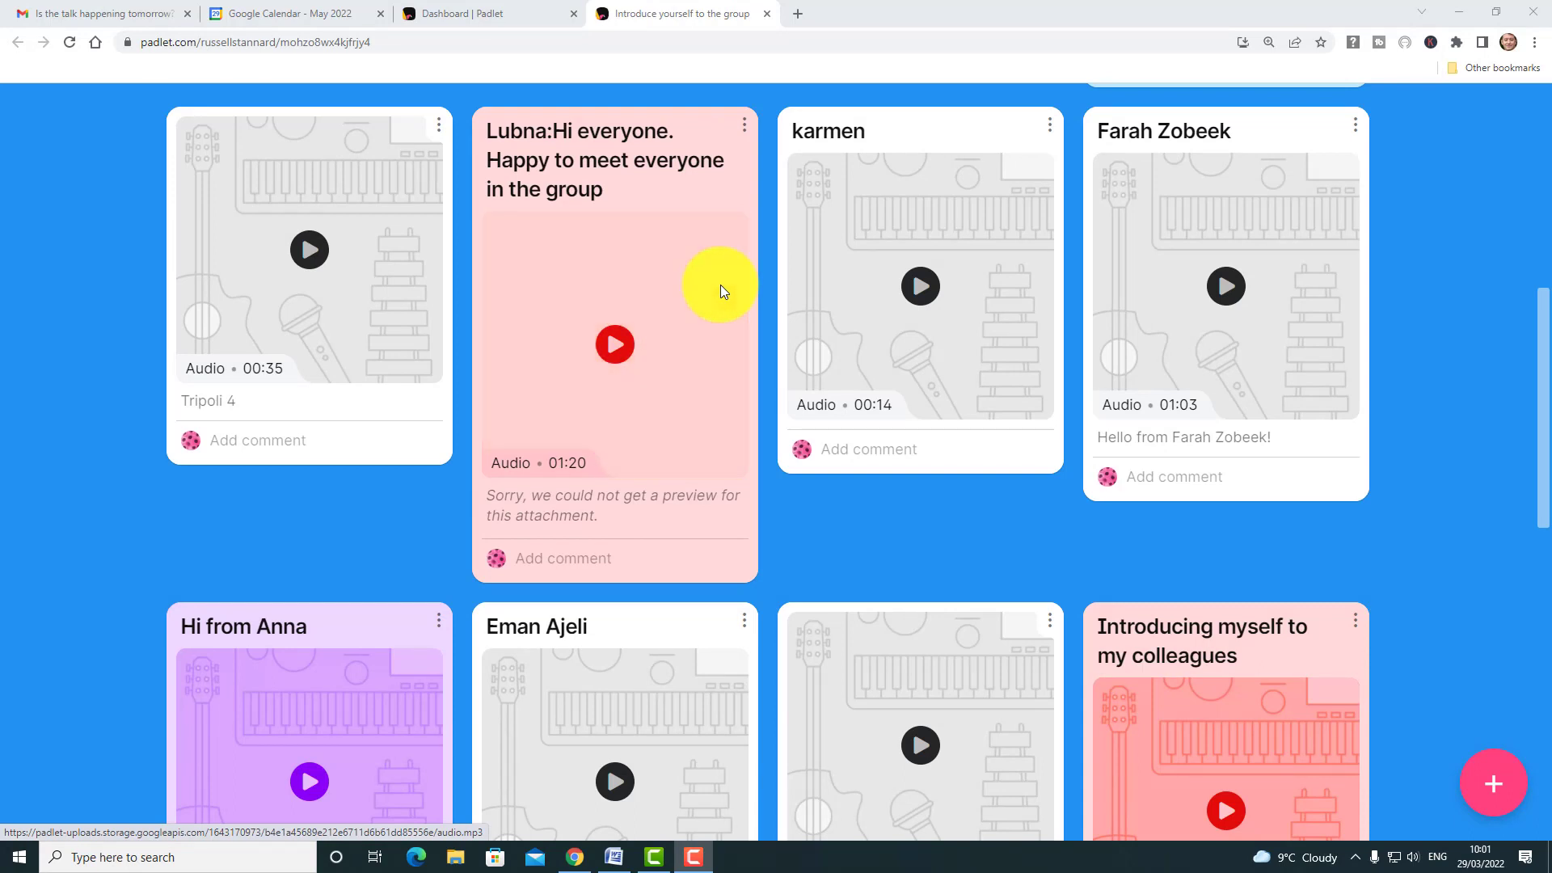
Step: Turn viewer comments off and back on in the settings of the "Introduce yourself to the group" padlet
left_click_drag(1545, 391, 1514, 104)
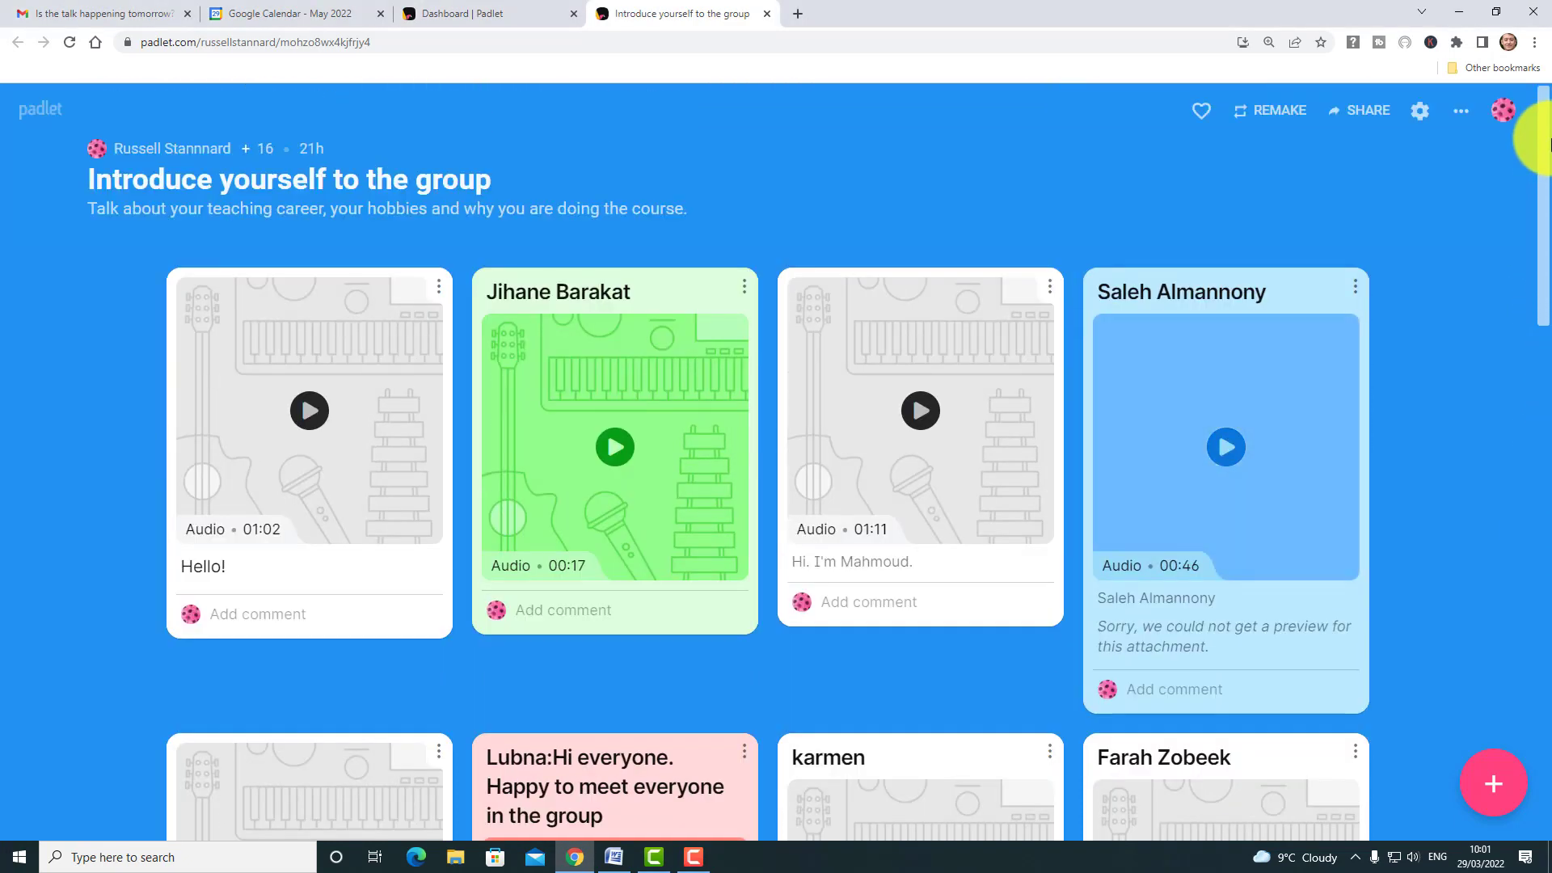
left_click(1421, 115)
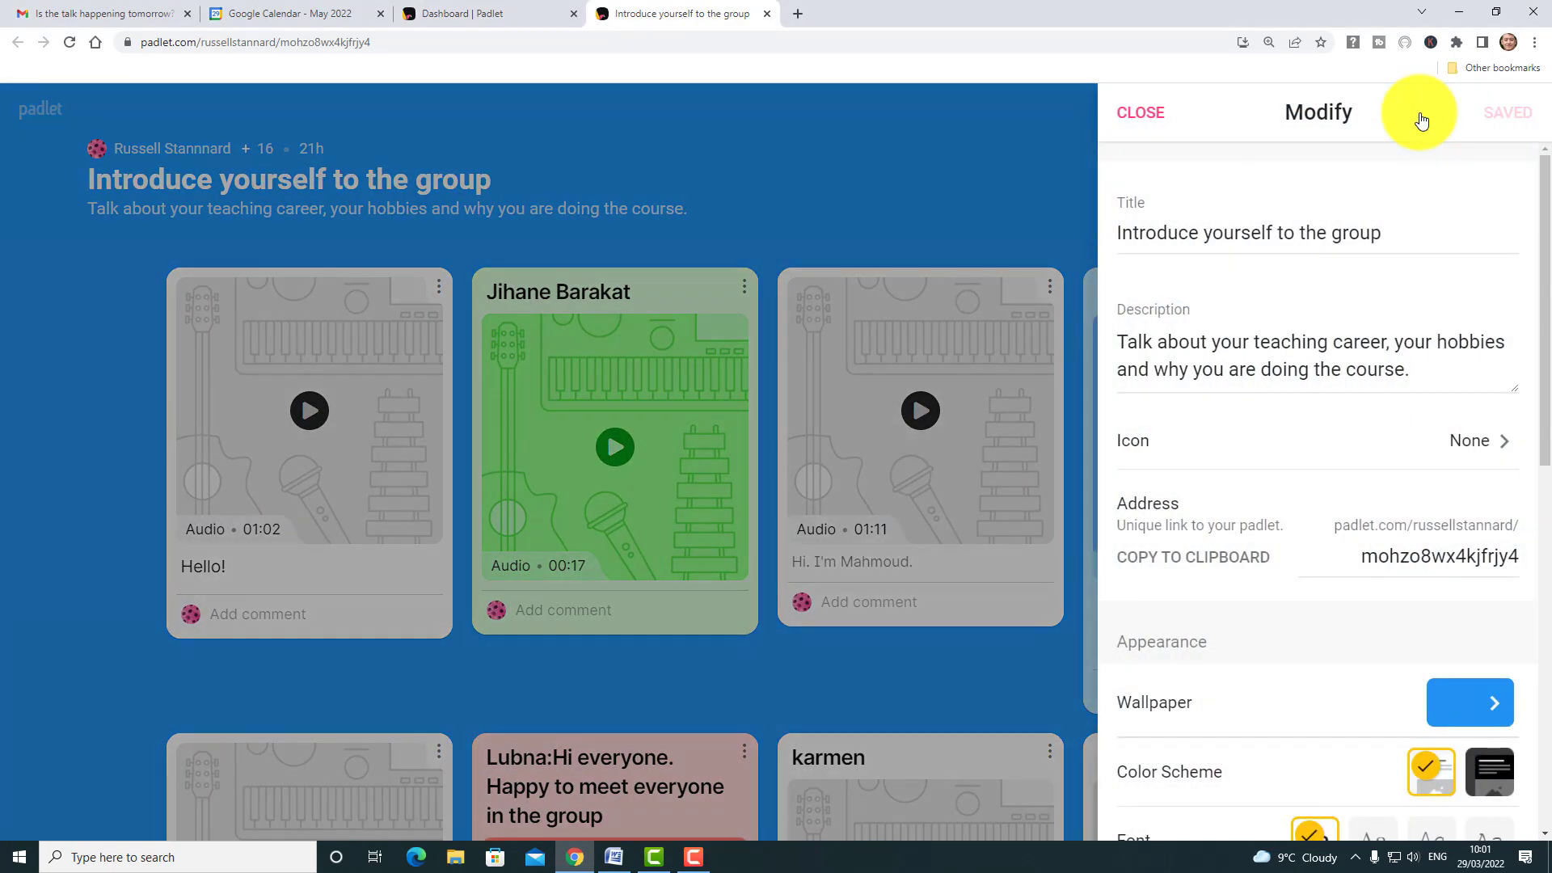
left_click_drag(1542, 294, 1539, 557)
left_click(1496, 522)
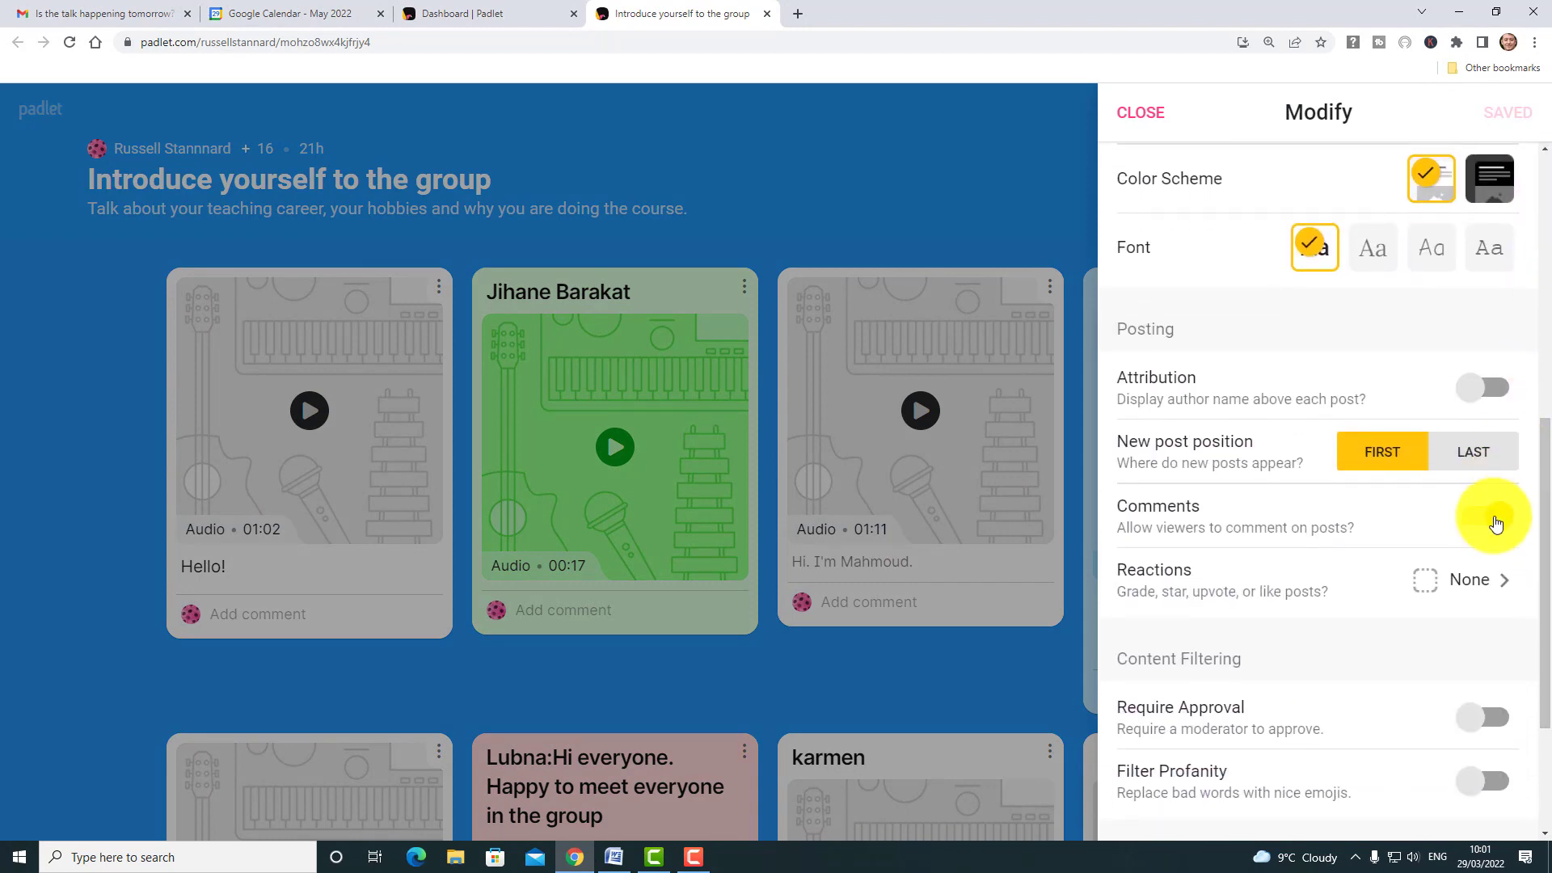
left_click(1498, 524)
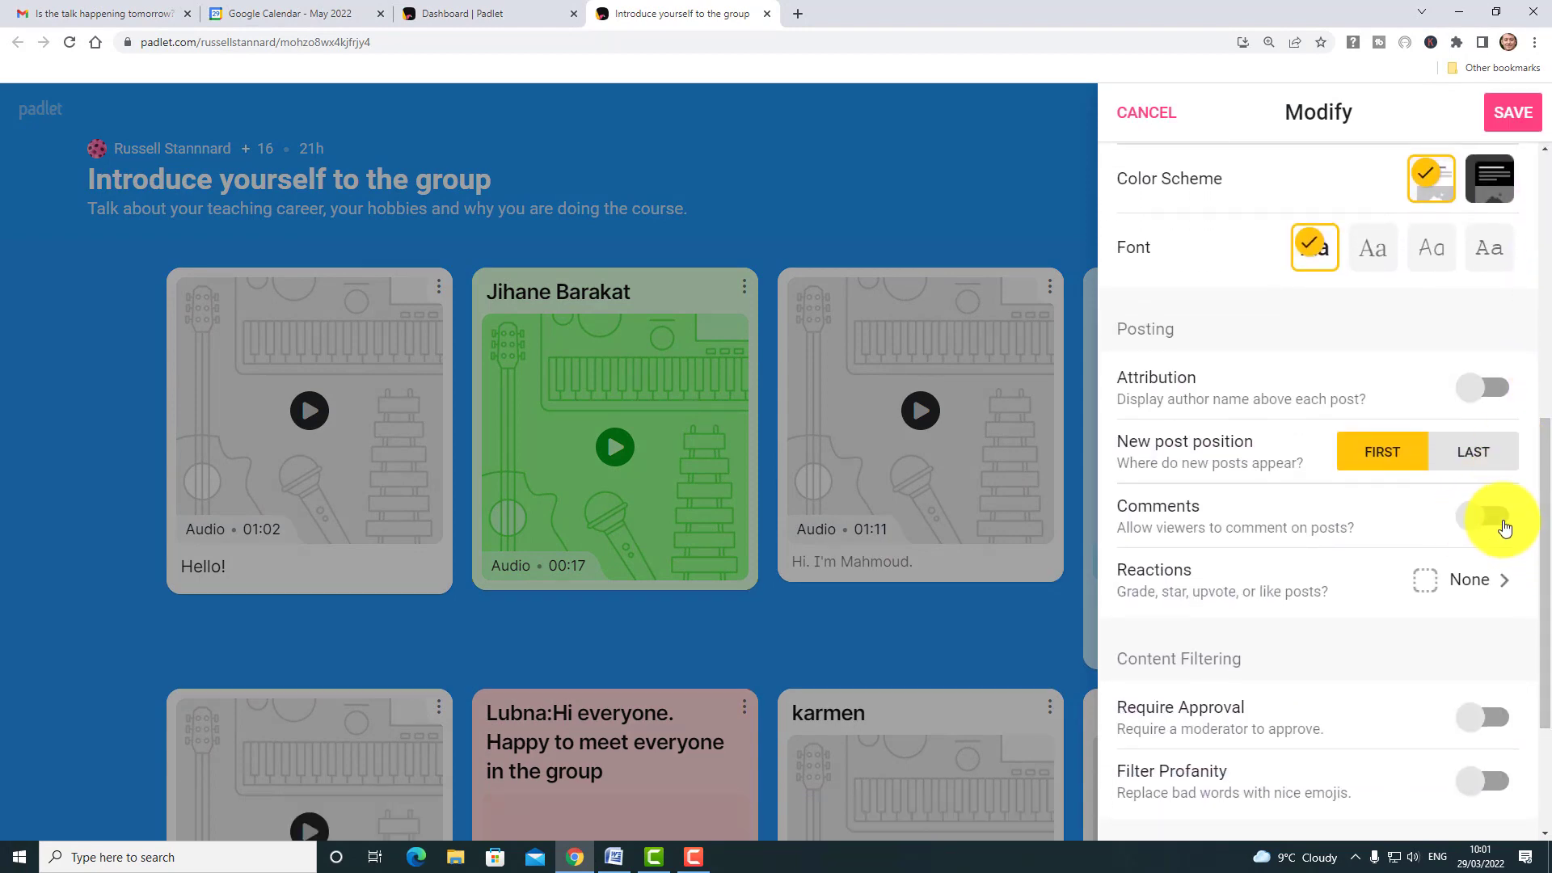
left_click(1485, 519)
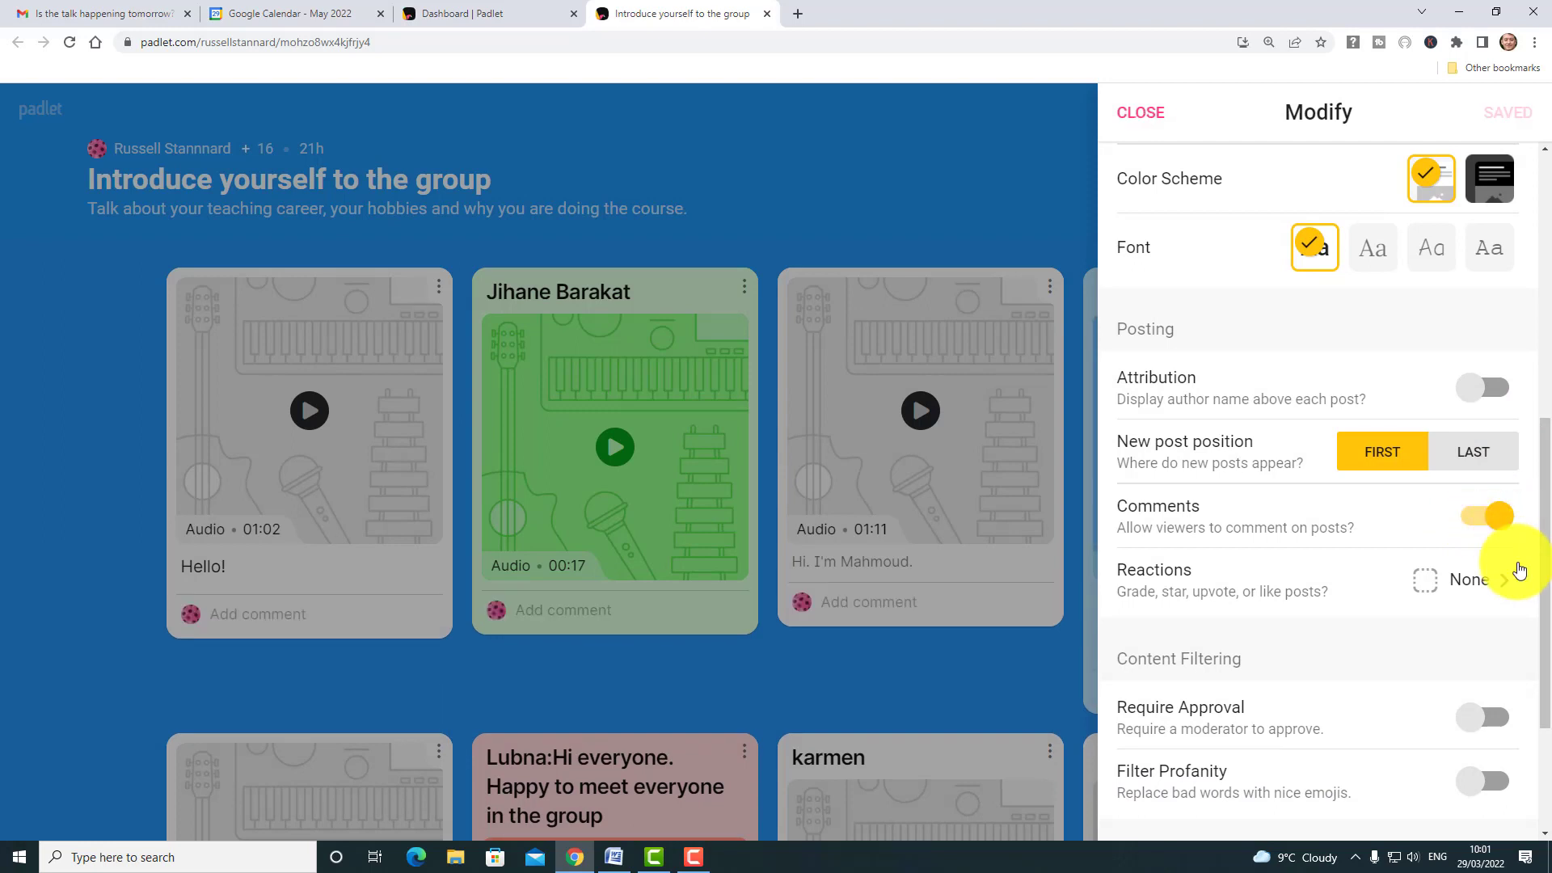
left_click(1138, 120)
Step: Examine the comment fields beneath the posts and the Comments option in the padlet's settings
scroll(1252, 373, "down", 2)
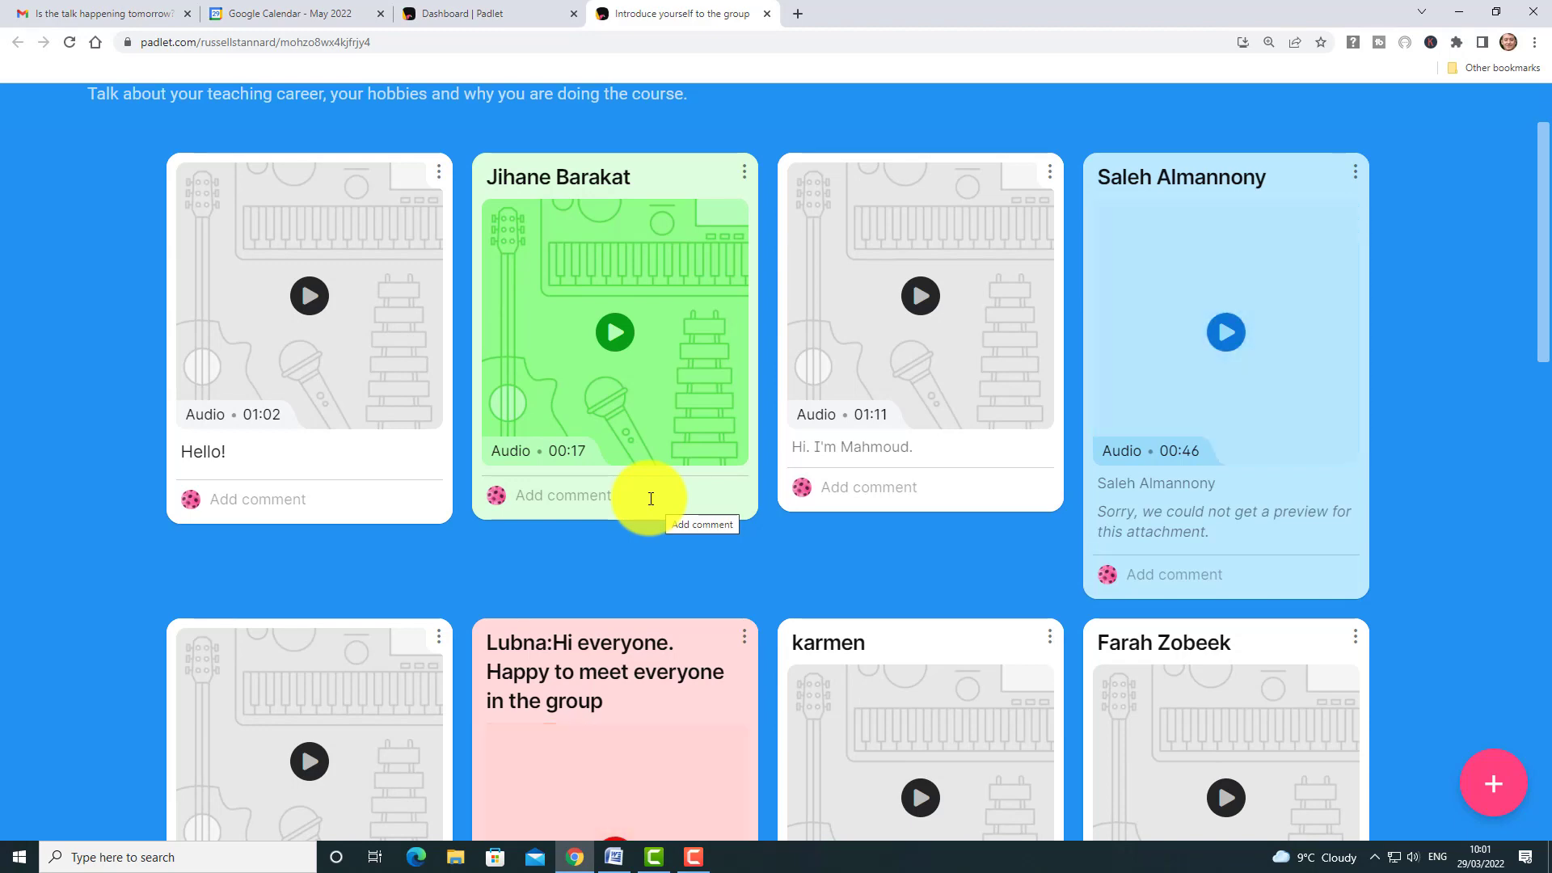
scroll(1523, 194, "up", 2)
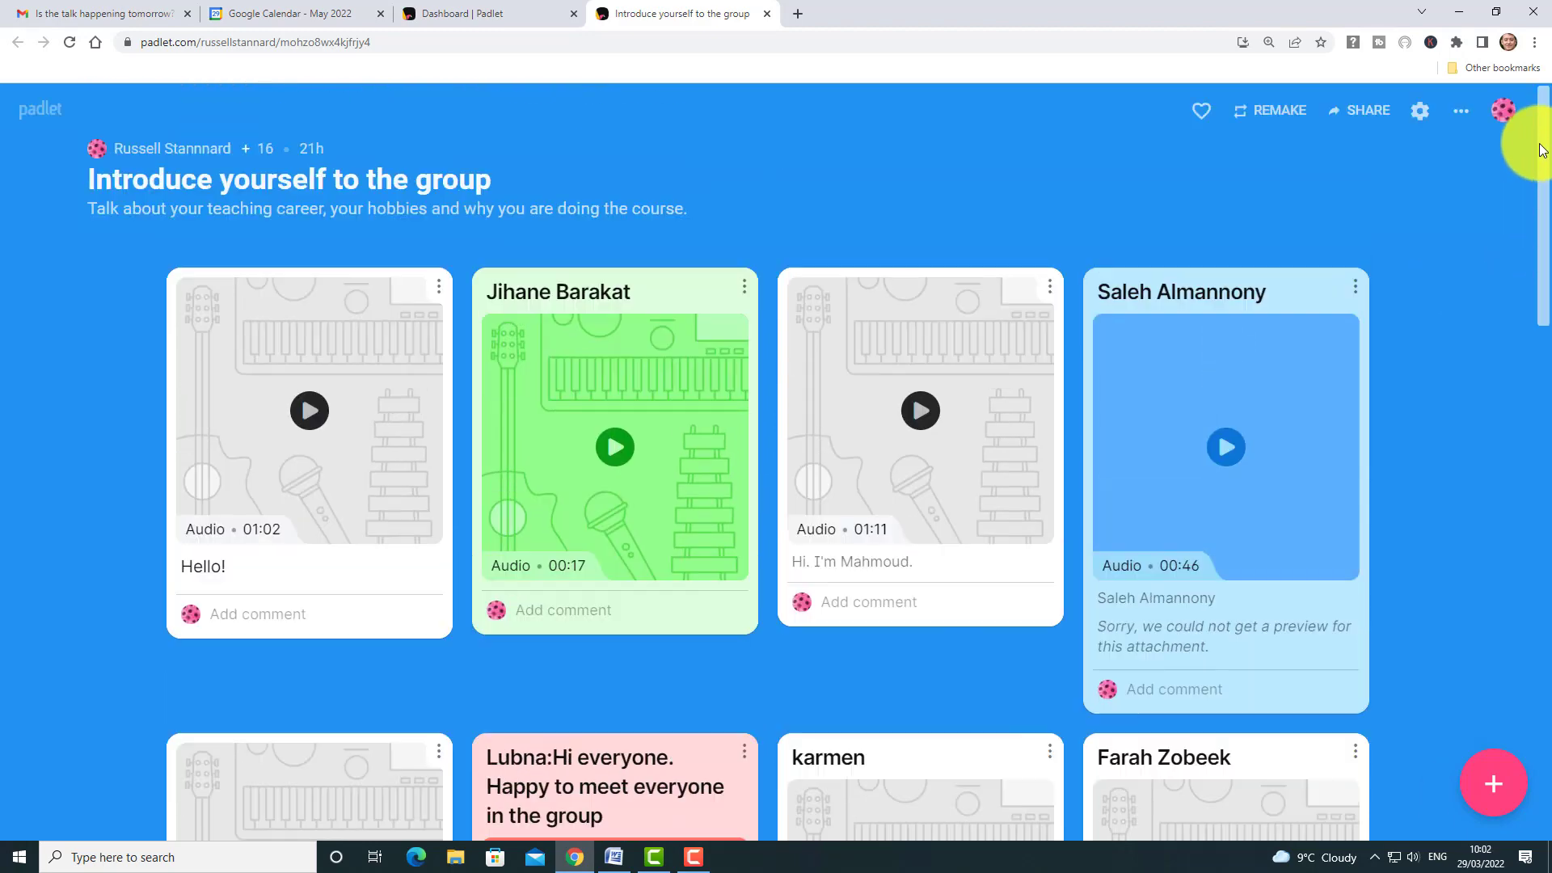
left_click(1412, 121)
left_click_drag(1543, 315, 1549, 521)
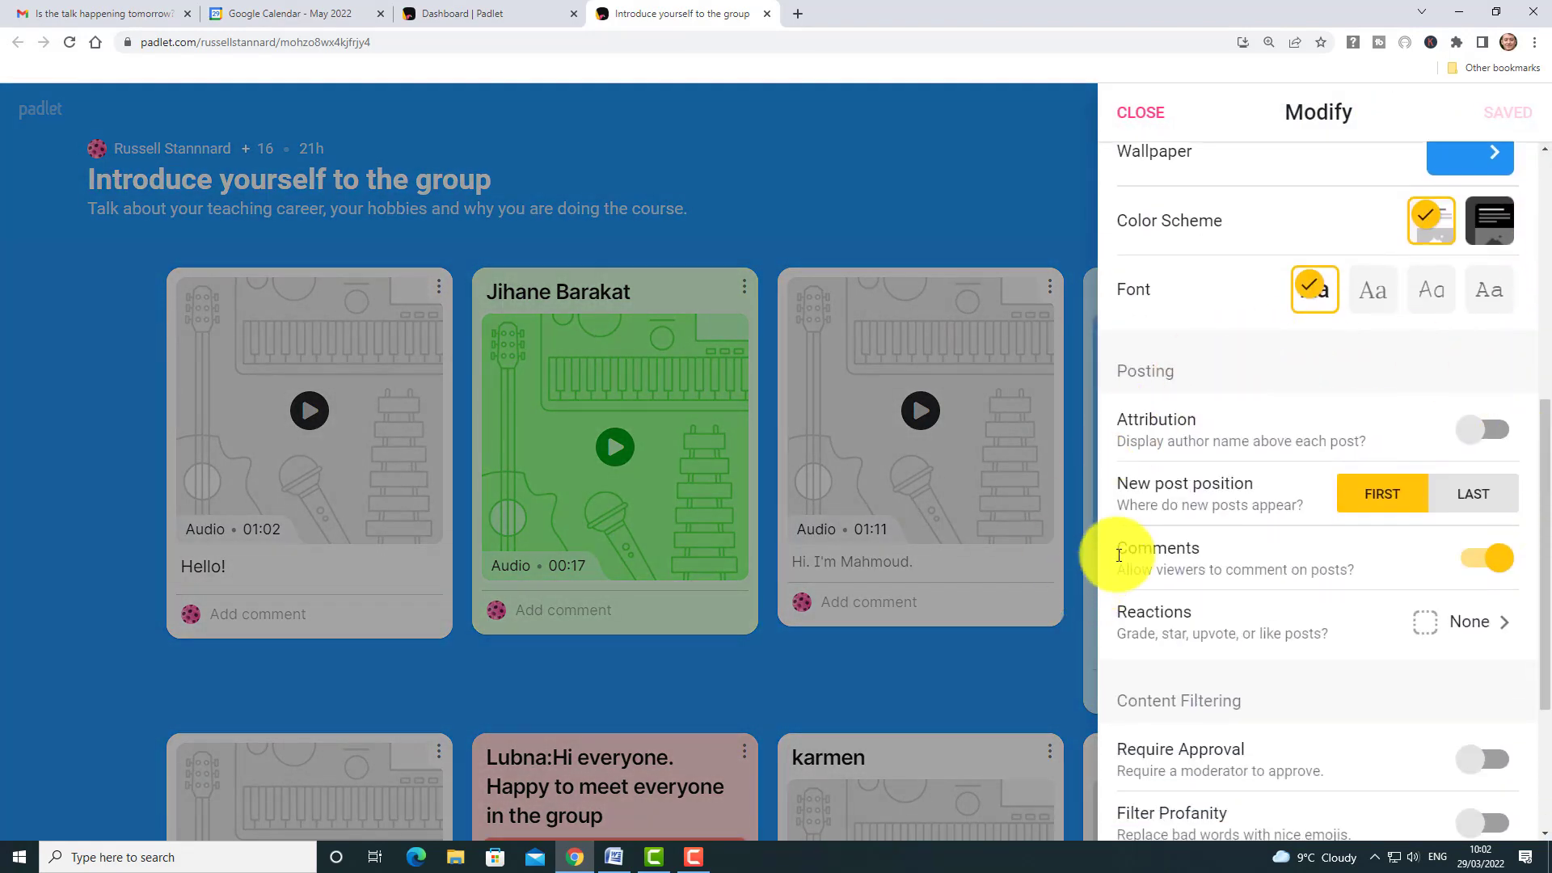
left_click(805, 215)
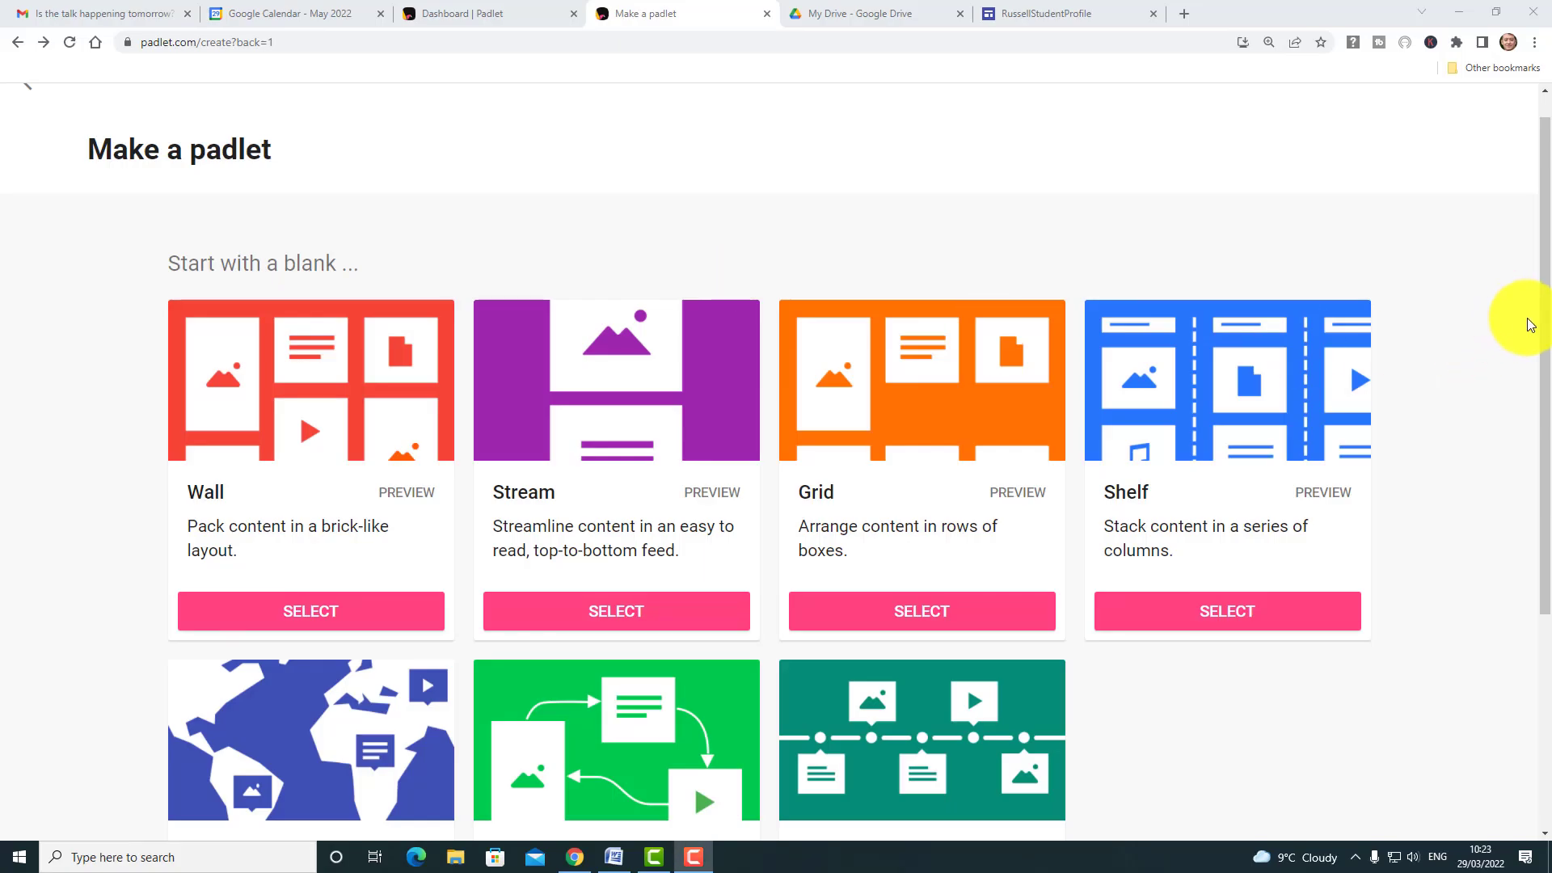
Step: Create a new blank padlet with the Canvas layout
left_click_drag(1535, 329, 1416, 502)
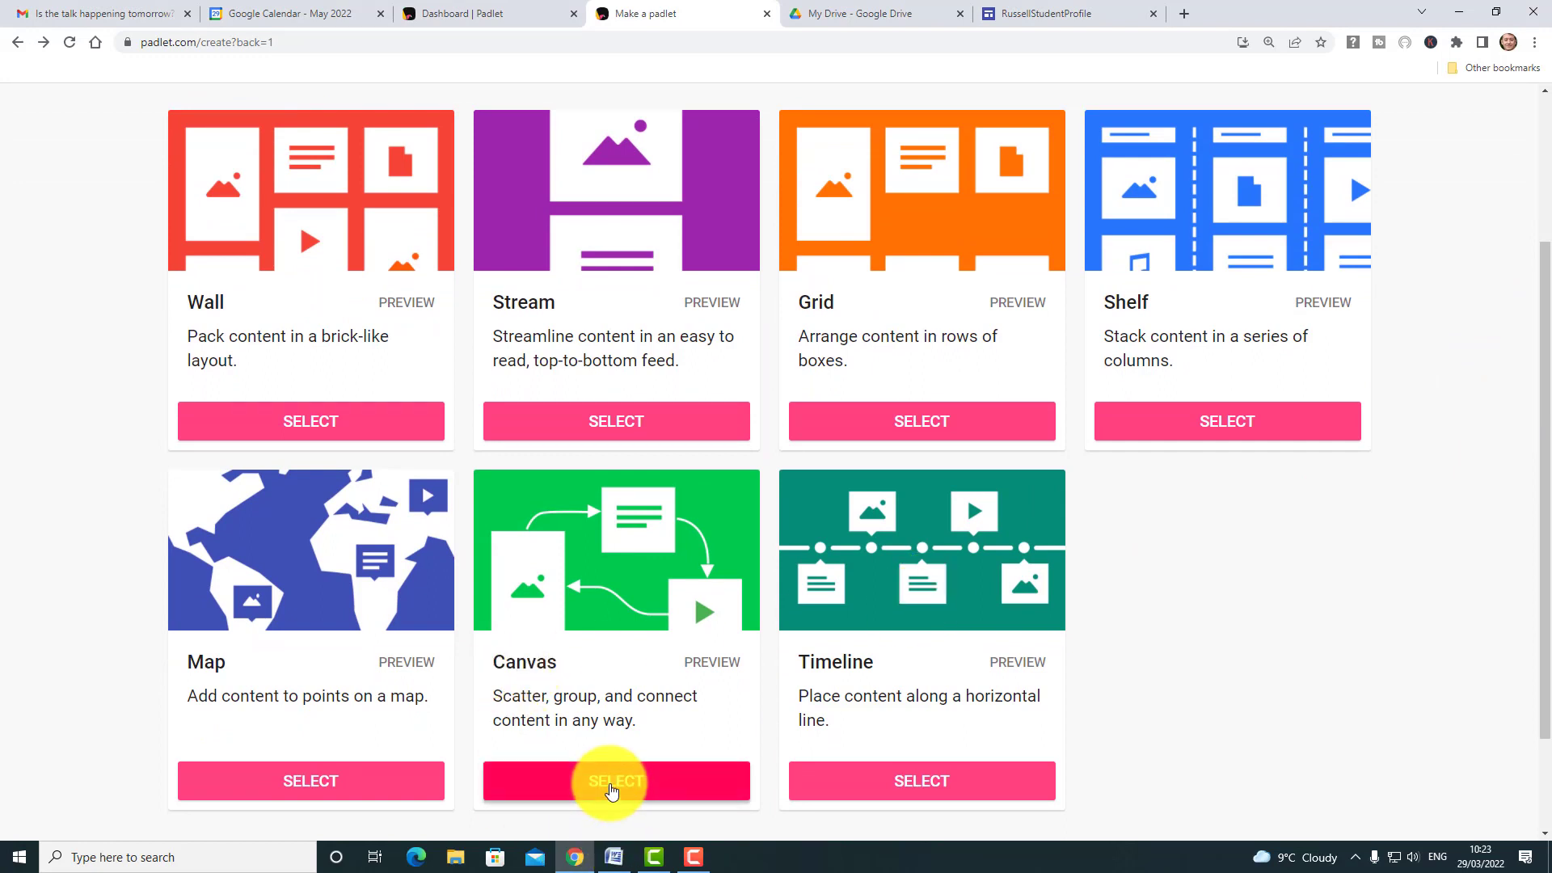
left_click(612, 782)
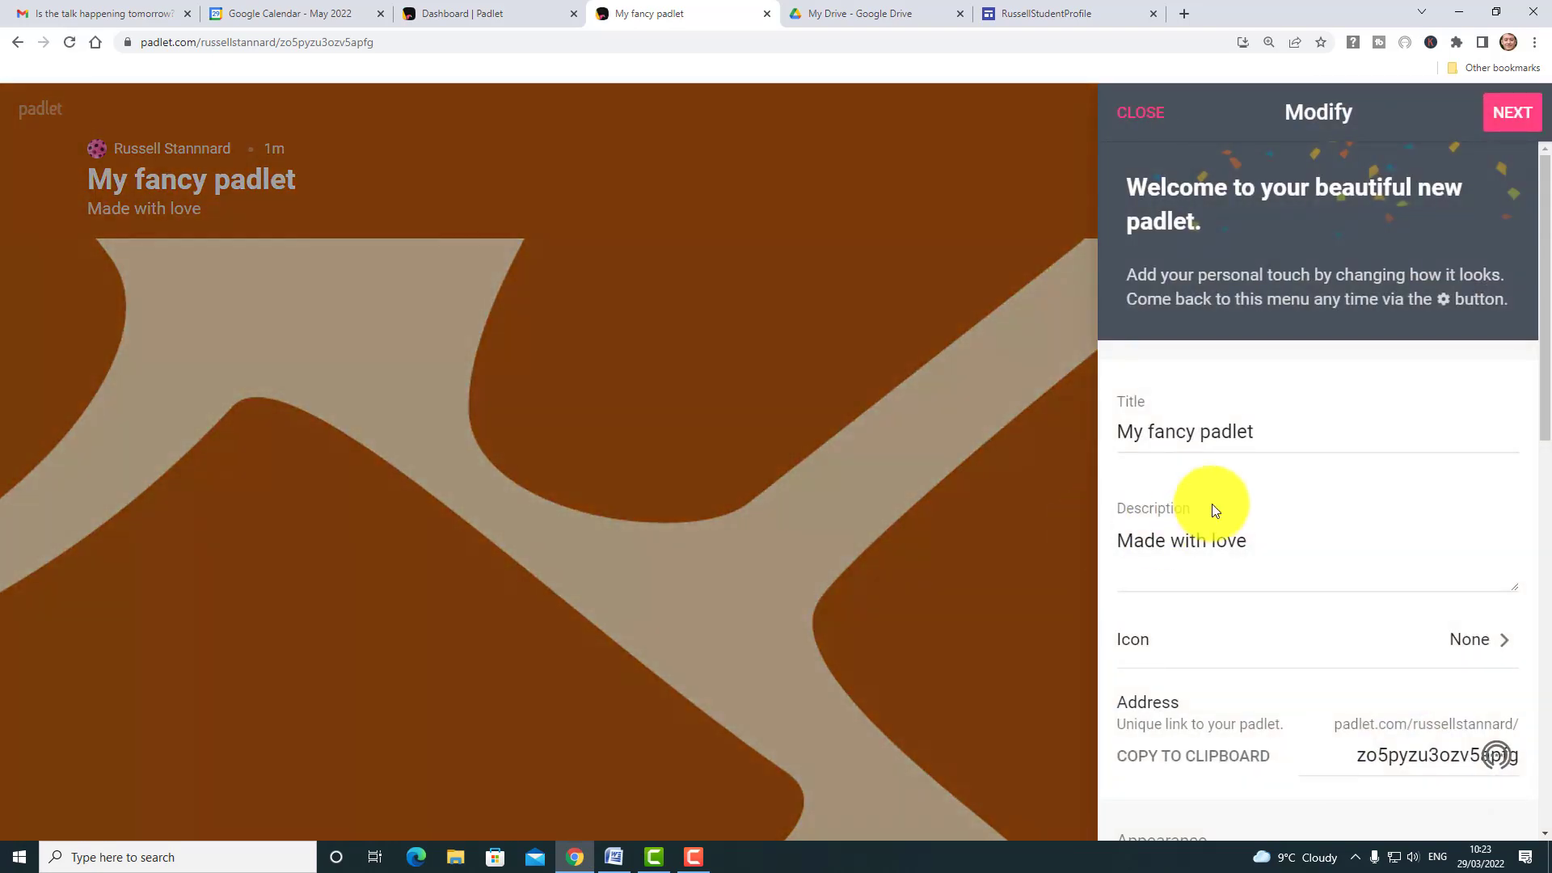
Step: Set the new padlet's title and description to "Doing a Canvas" and finish its setup to start posting
left_click(1293, 432)
double_click(1240, 429)
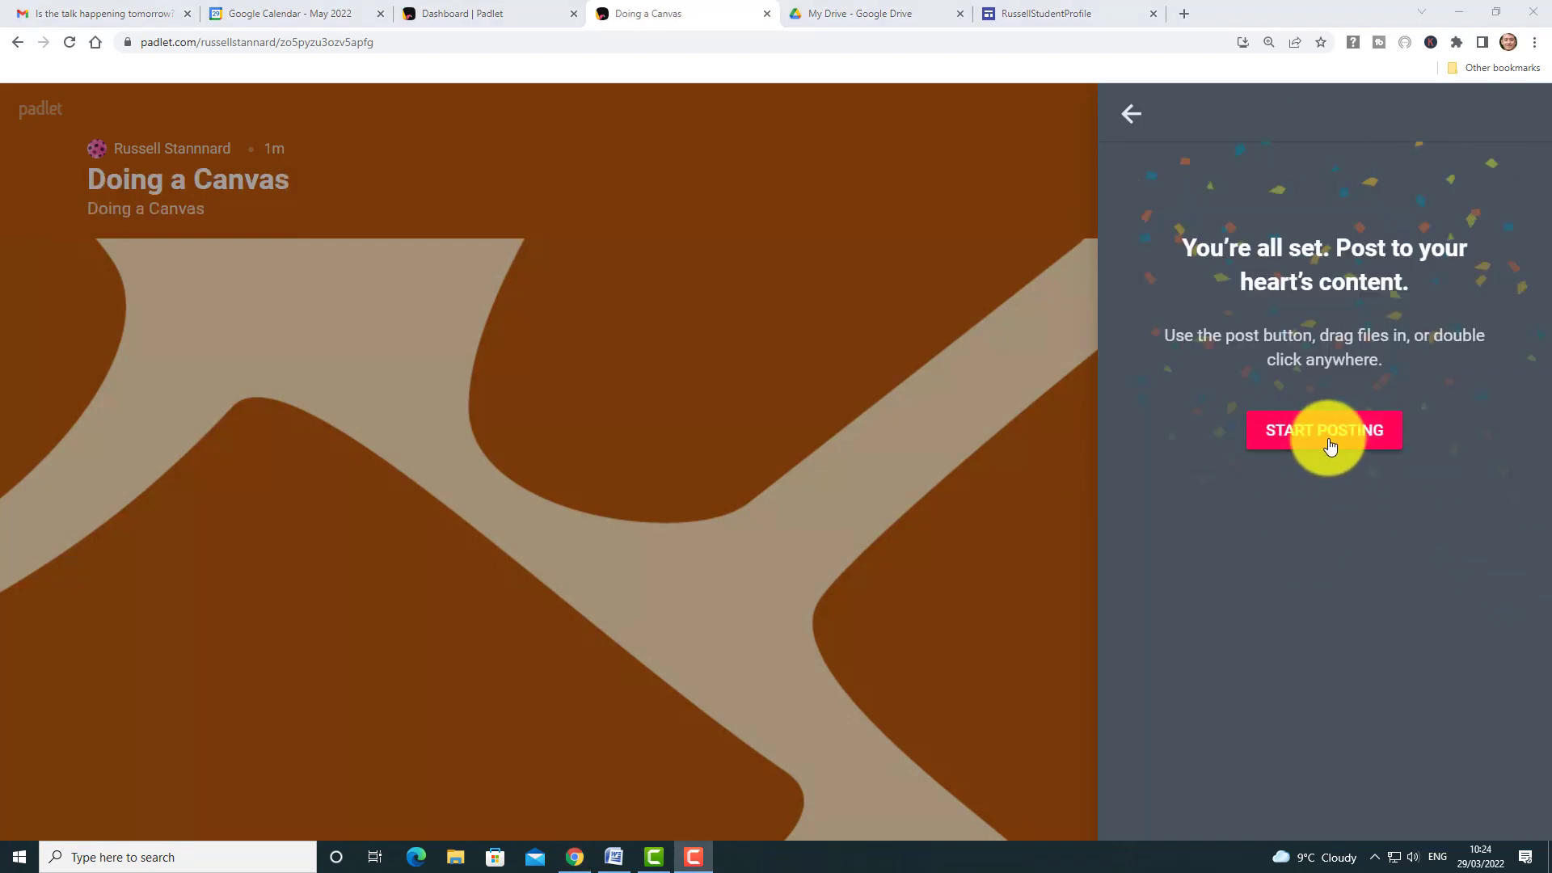
left_click(1333, 437)
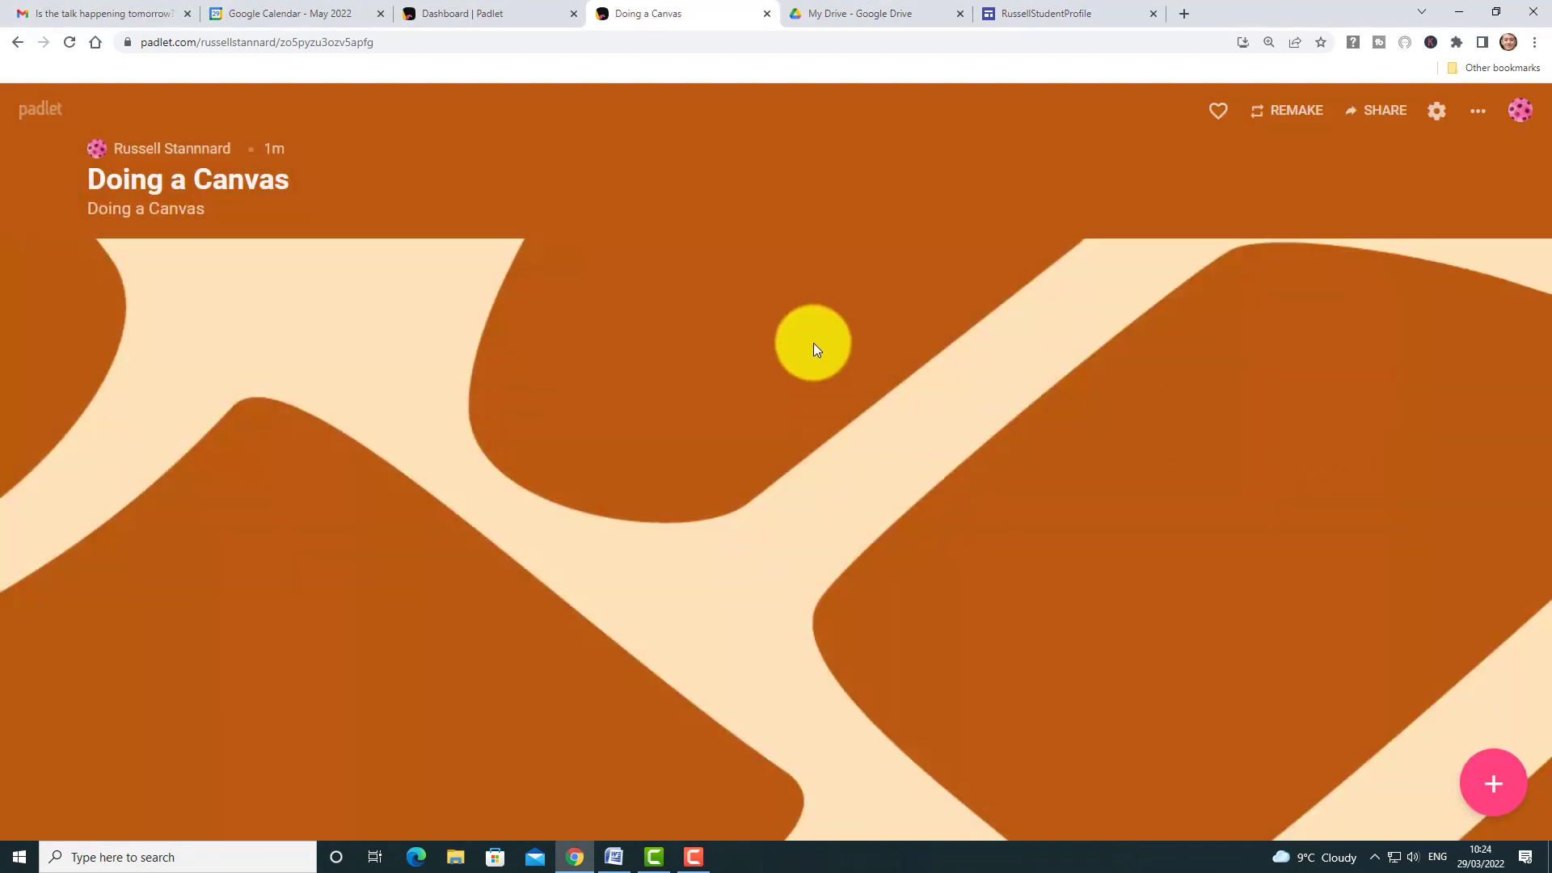
Step: Publish a post in the middle of the canvas with the uploaded "Action" picture and the person's first name as subject
double_click(813, 342)
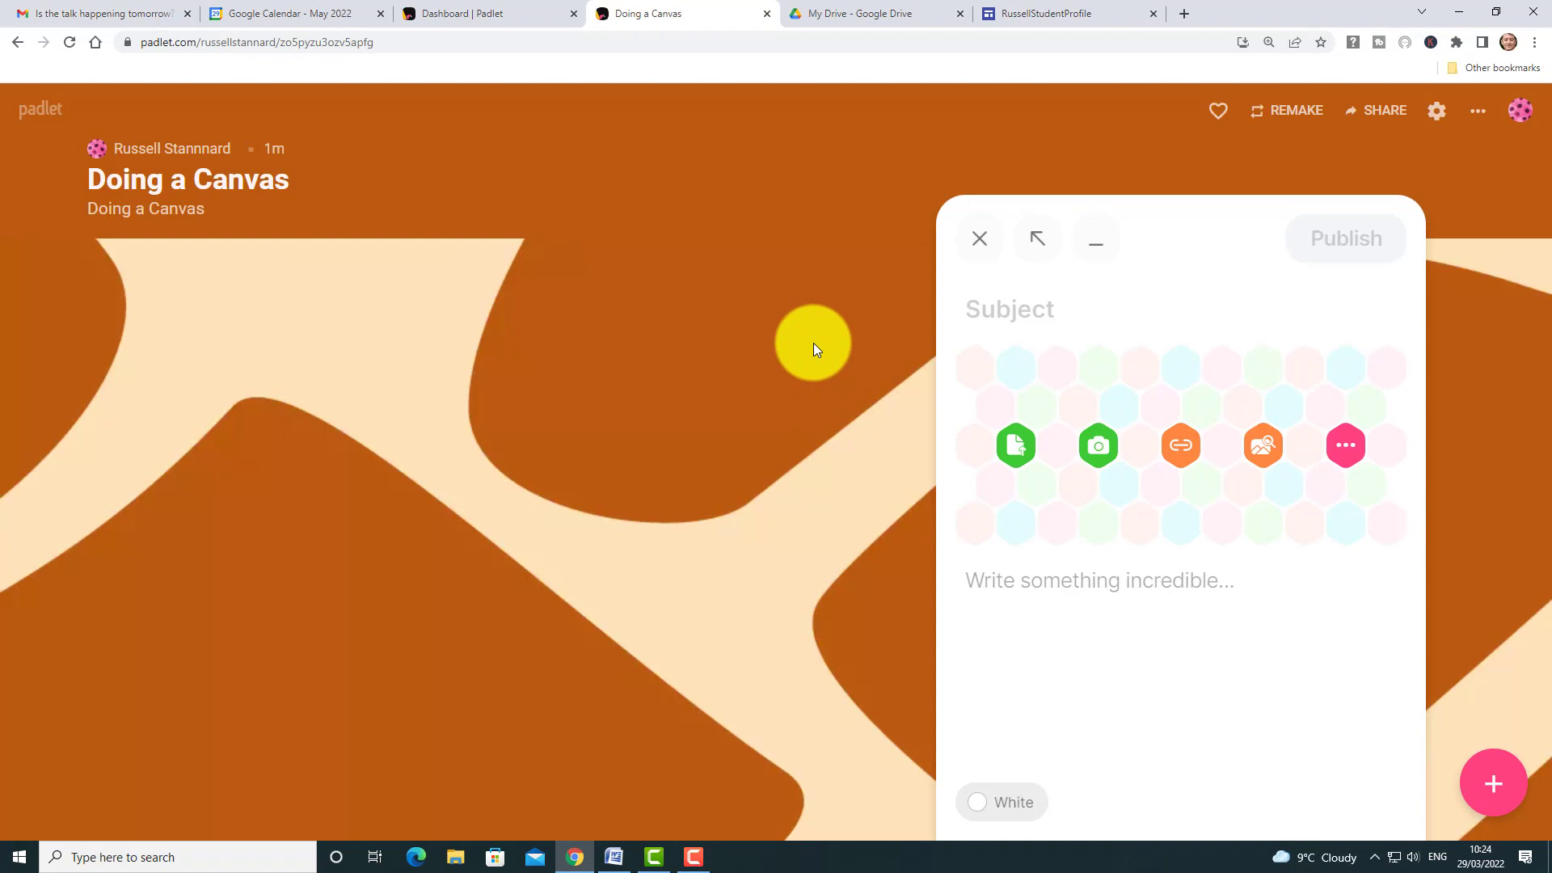
left_click(1016, 453)
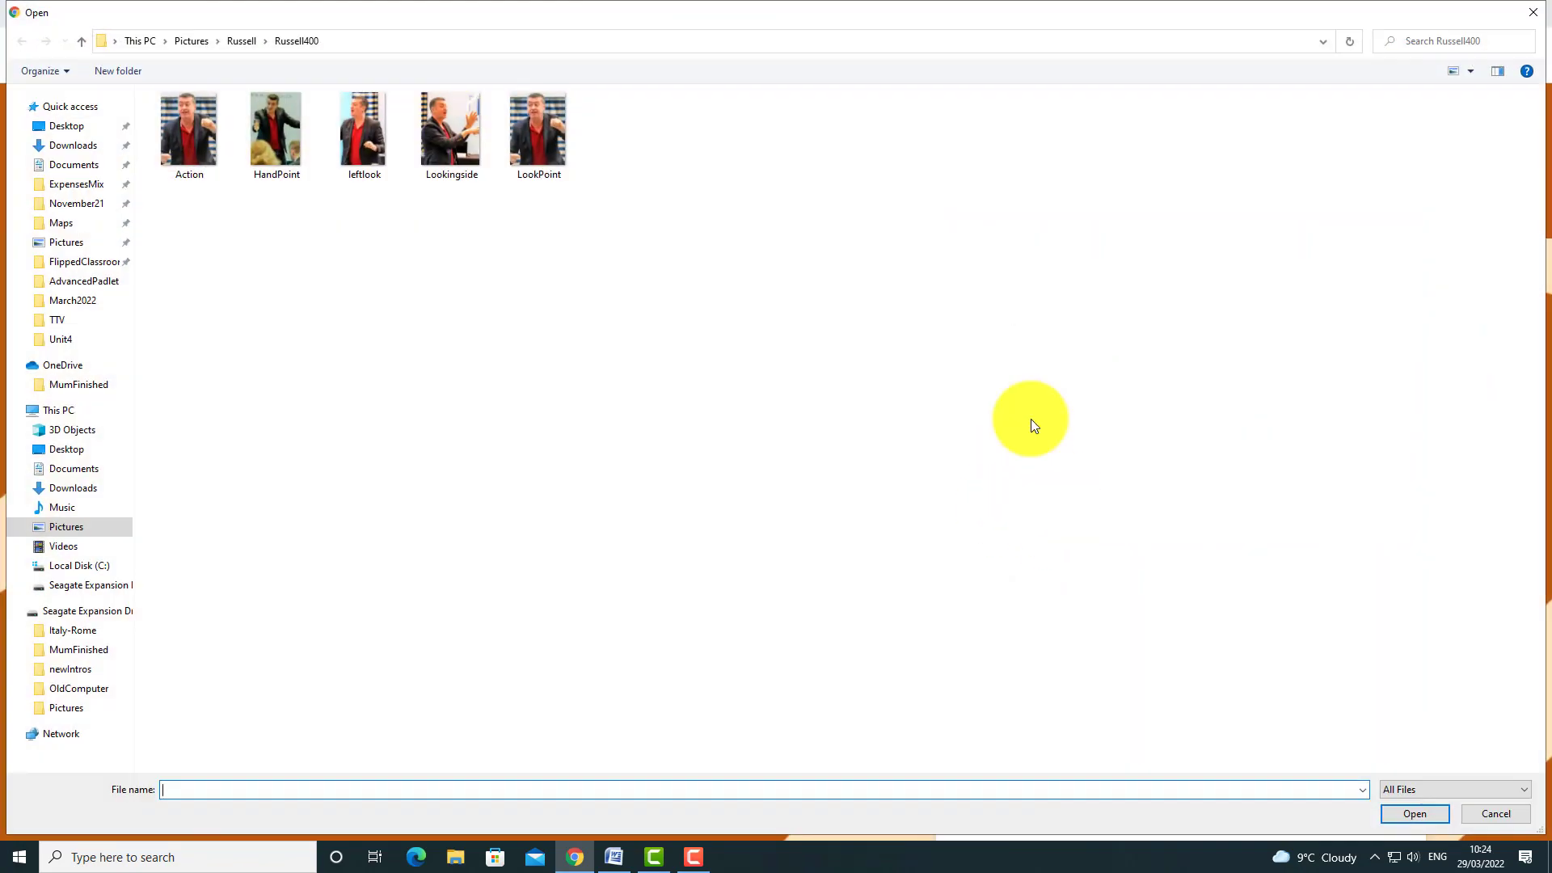
left_click(186, 125)
left_click(1424, 813)
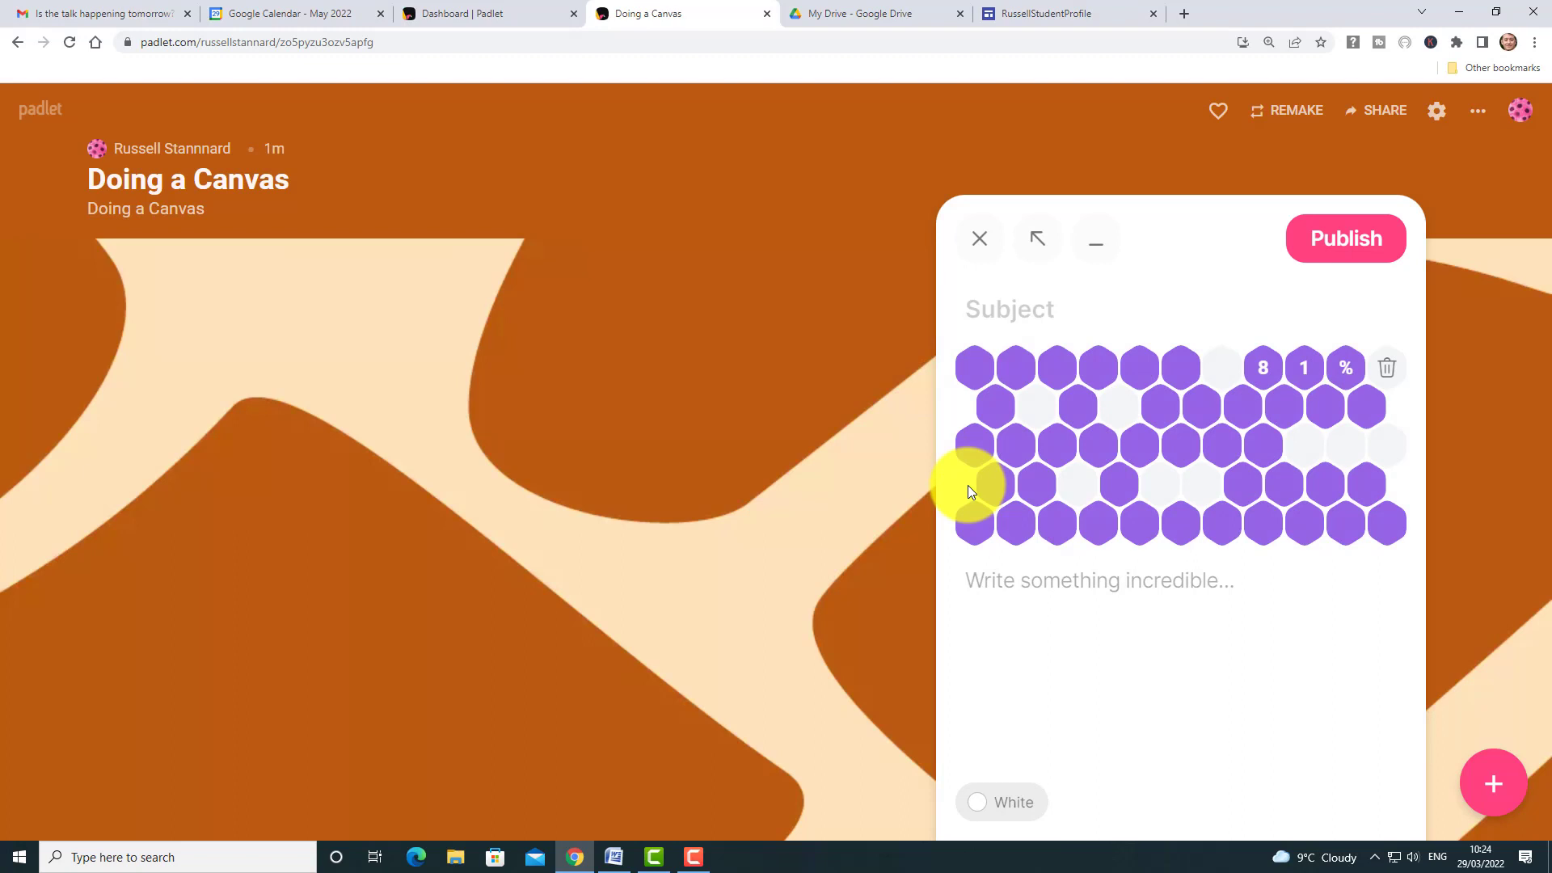
left_click(1032, 282)
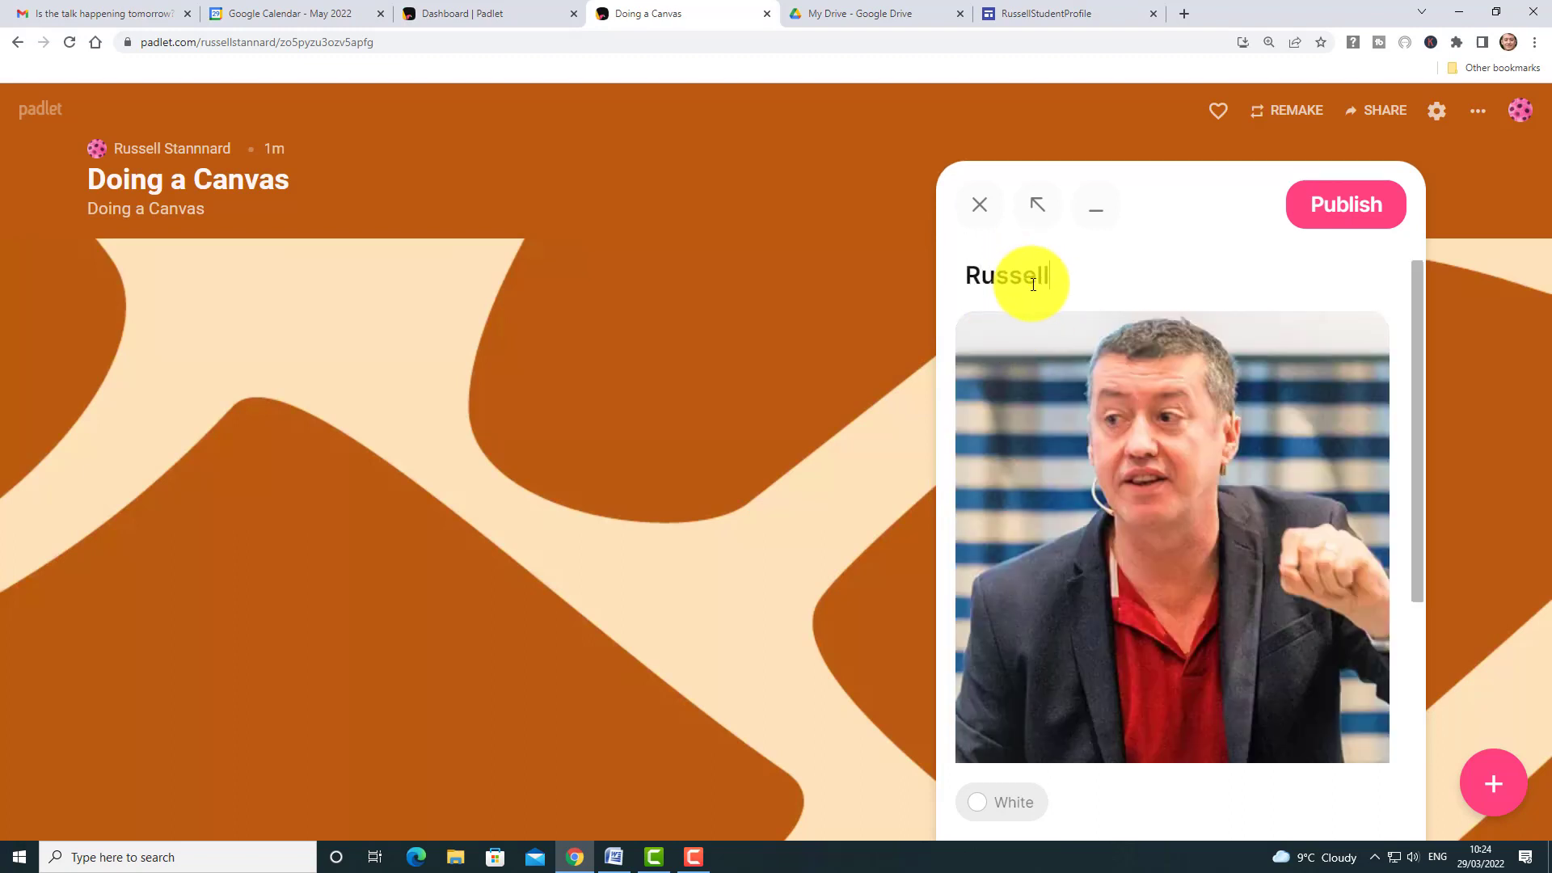
left_click(1325, 207)
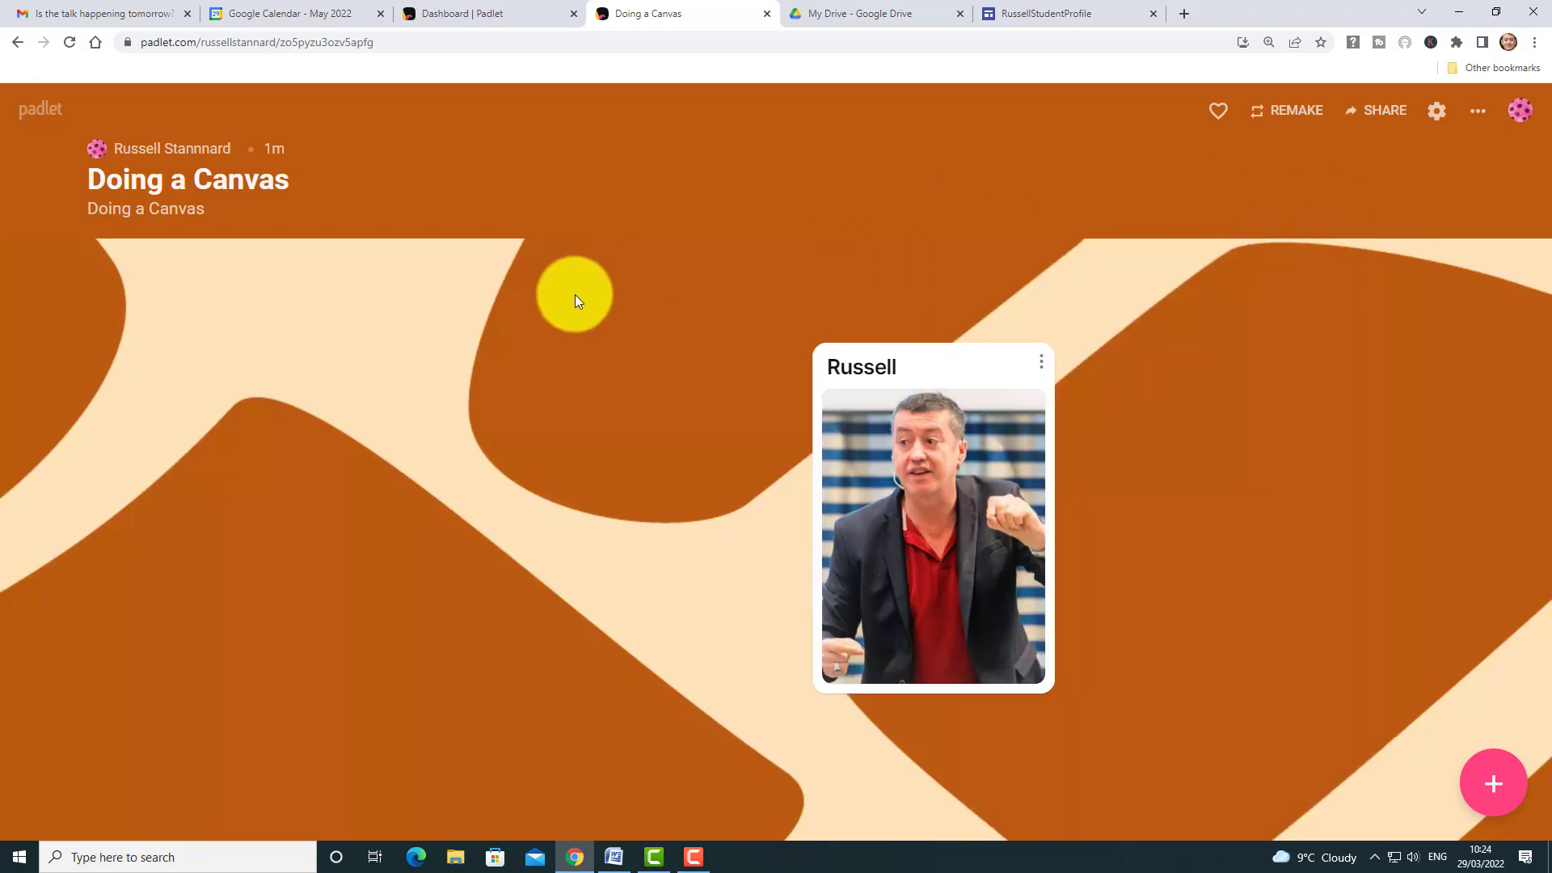
Step: Start a new post left of the picture post and record a video of about 5 seconds with the Video Recorder
double_click(507, 363)
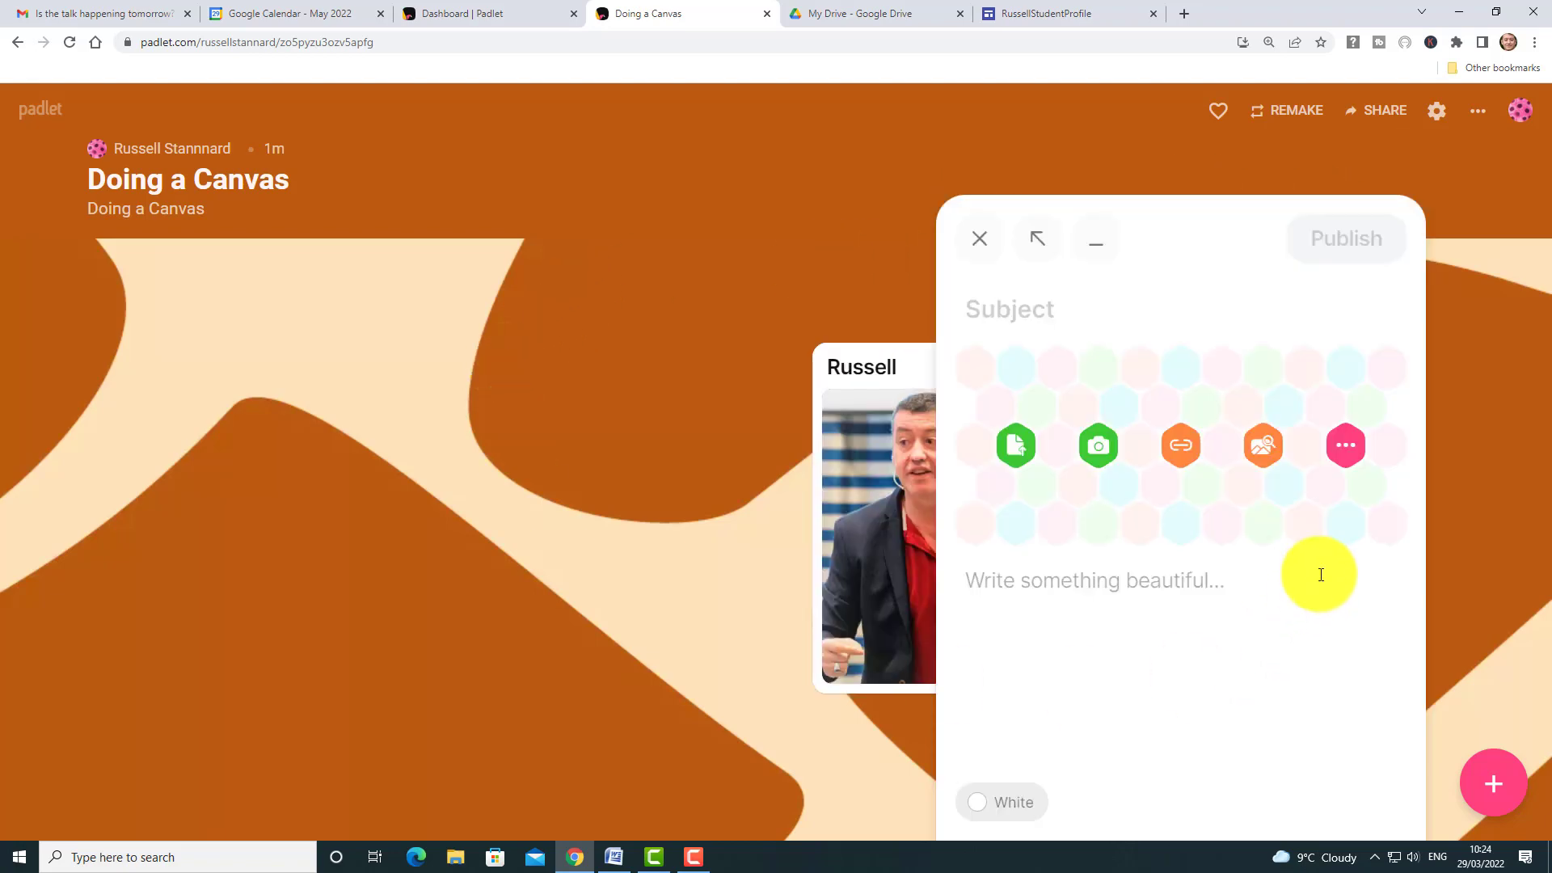
left_click(1346, 450)
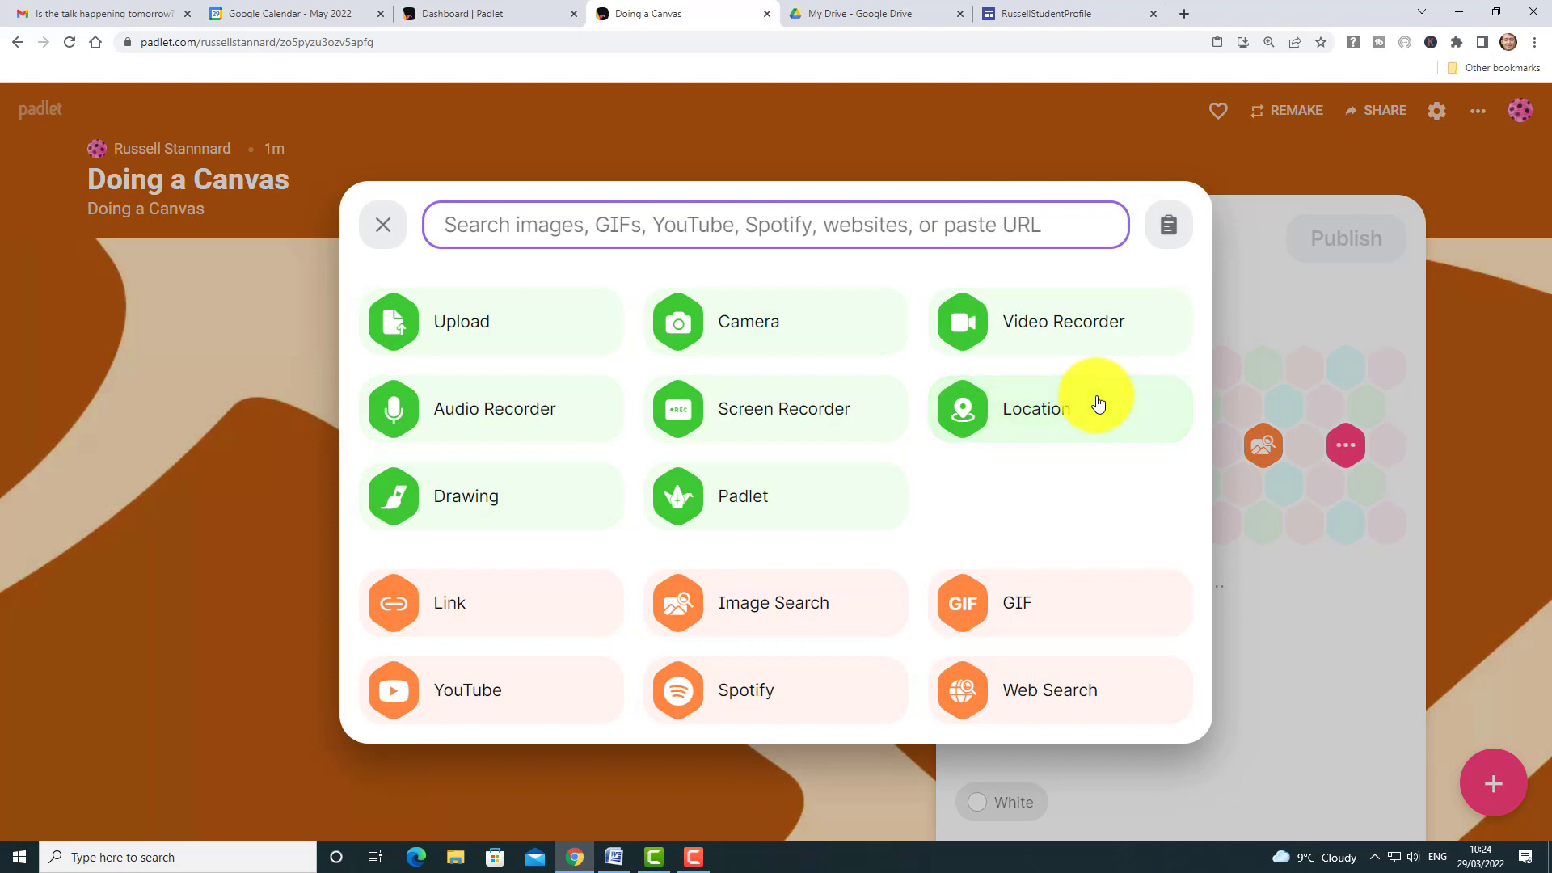
left_click(965, 329)
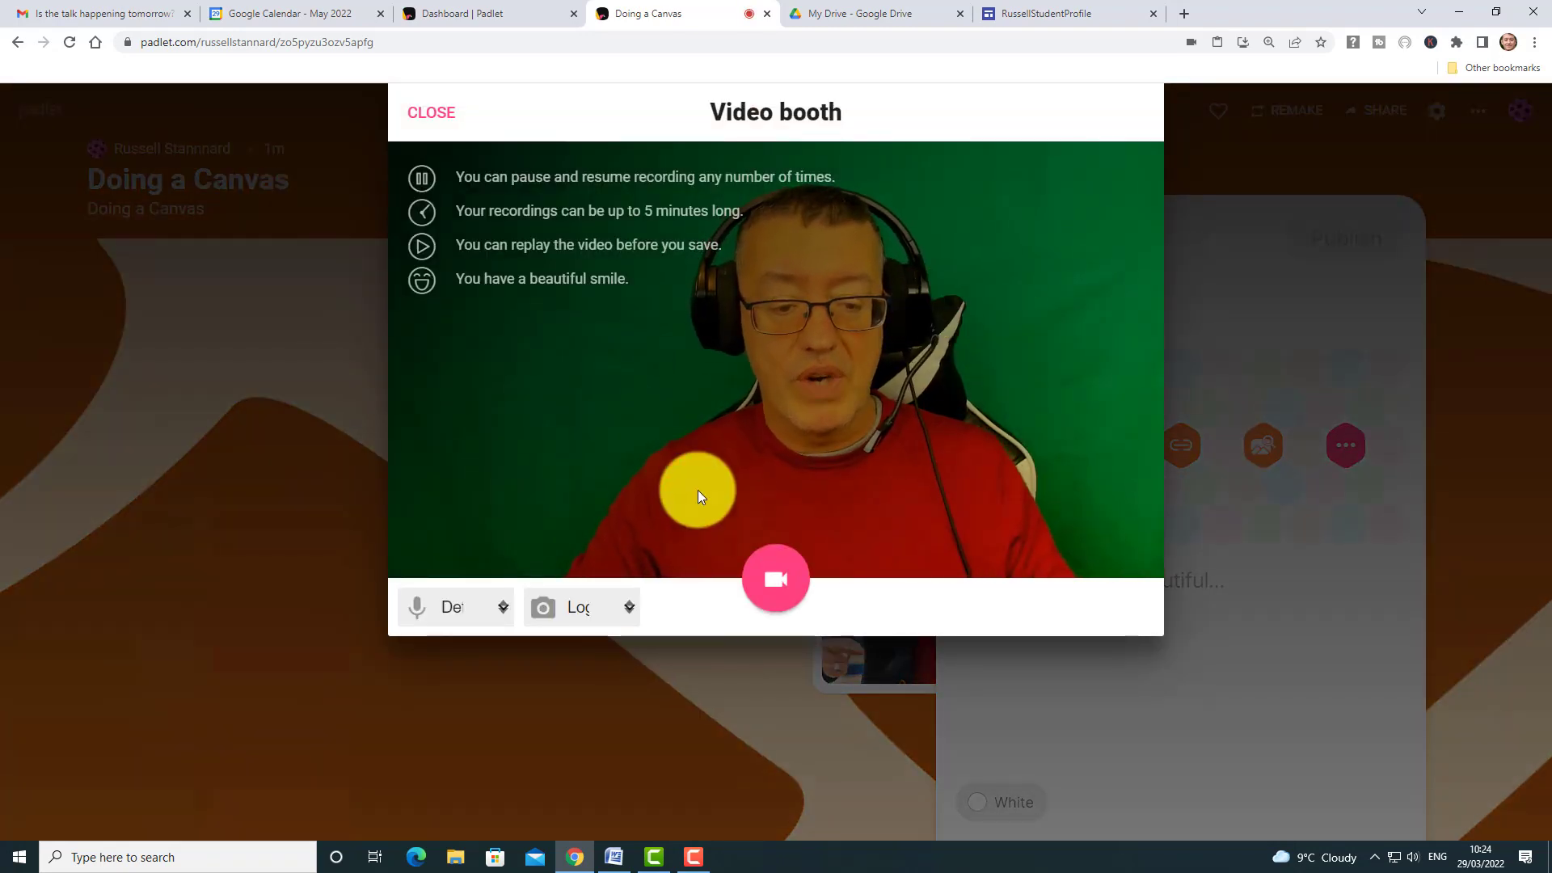
left_click(774, 580)
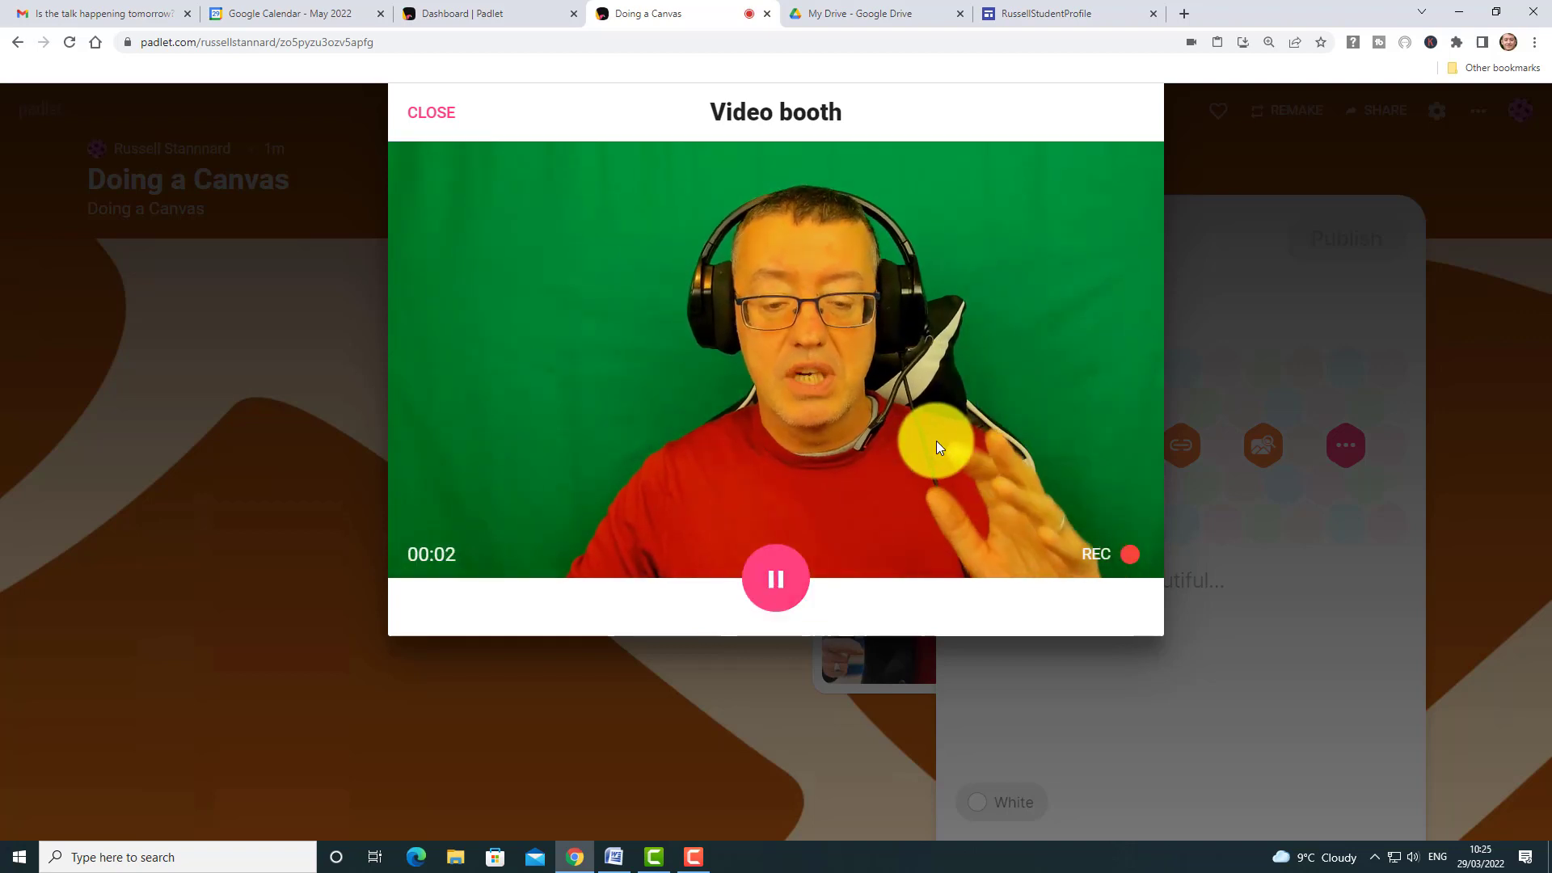
left_click(772, 578)
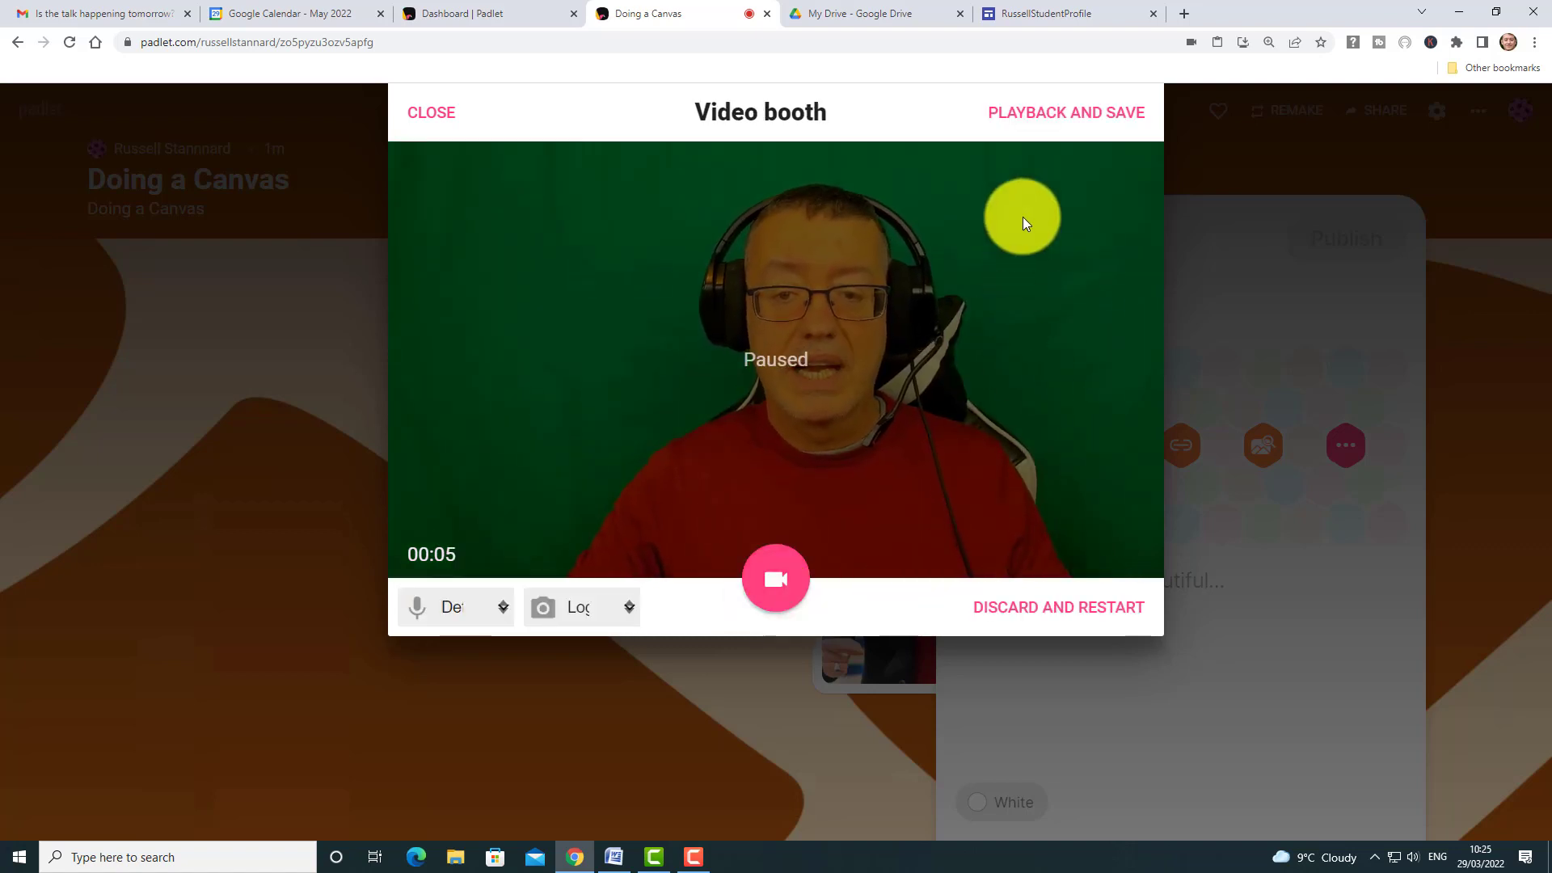
left_click(1038, 125)
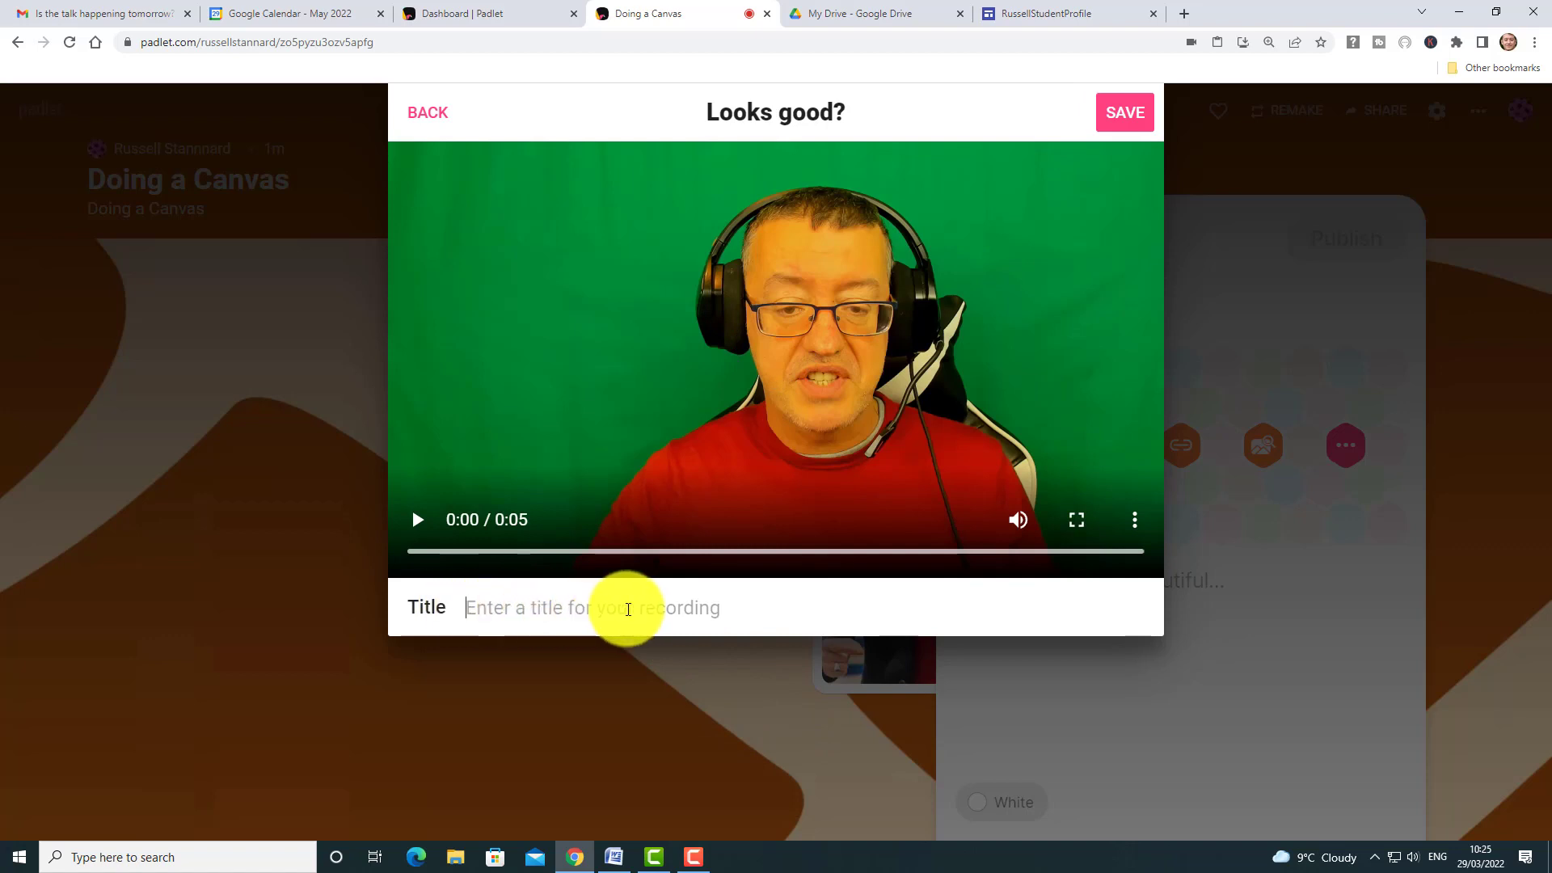
Step: Save the recording under a title of the person's first name plus "says hello" and publish the post with the same subject
type("Russell says hello")
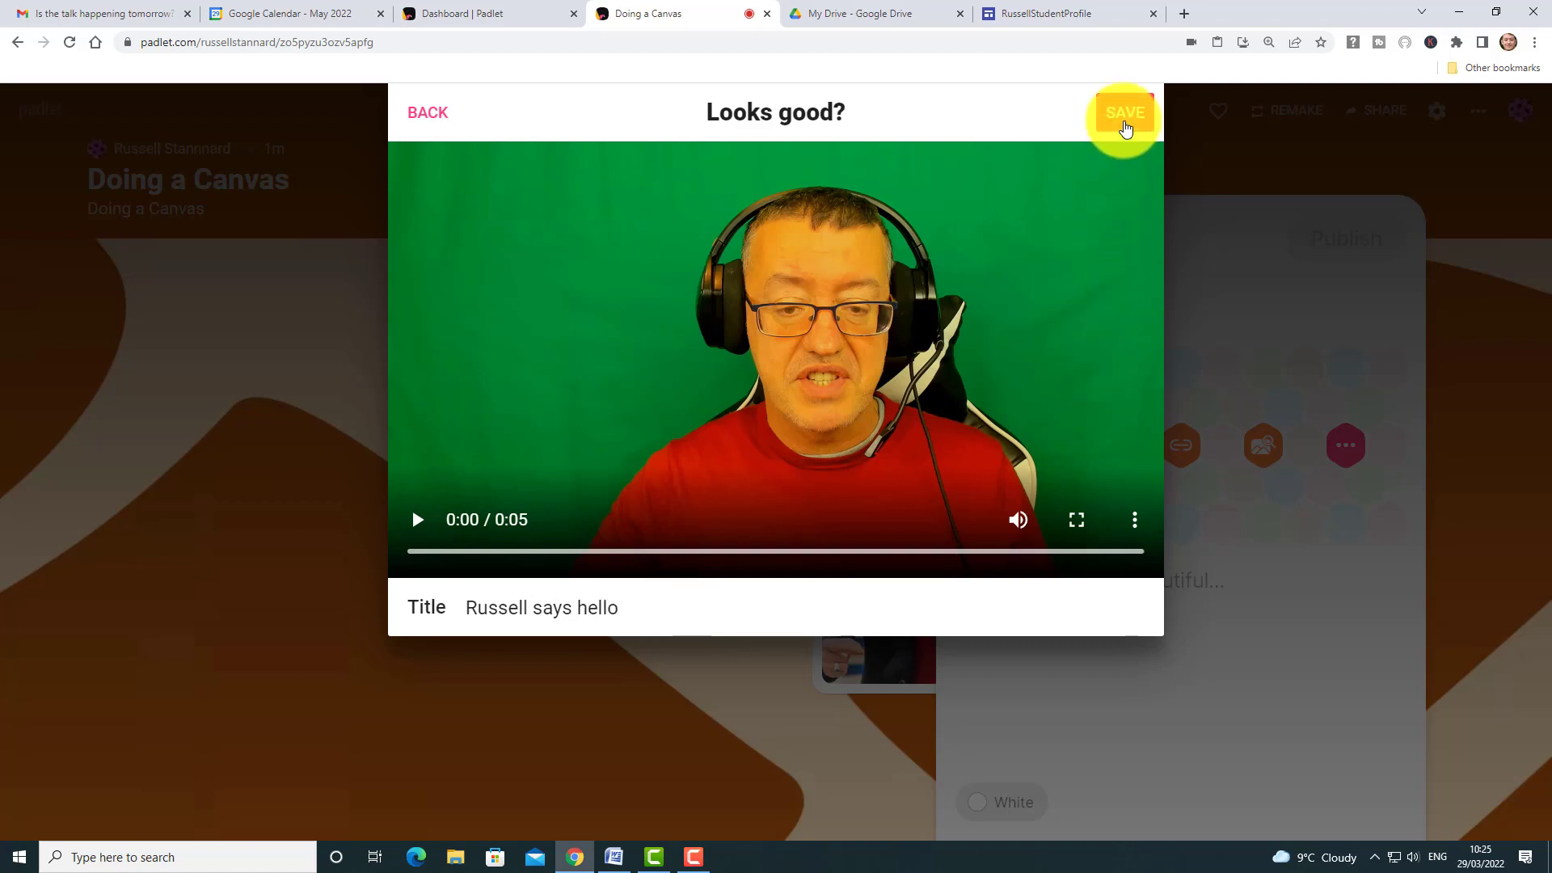
left_click(1123, 117)
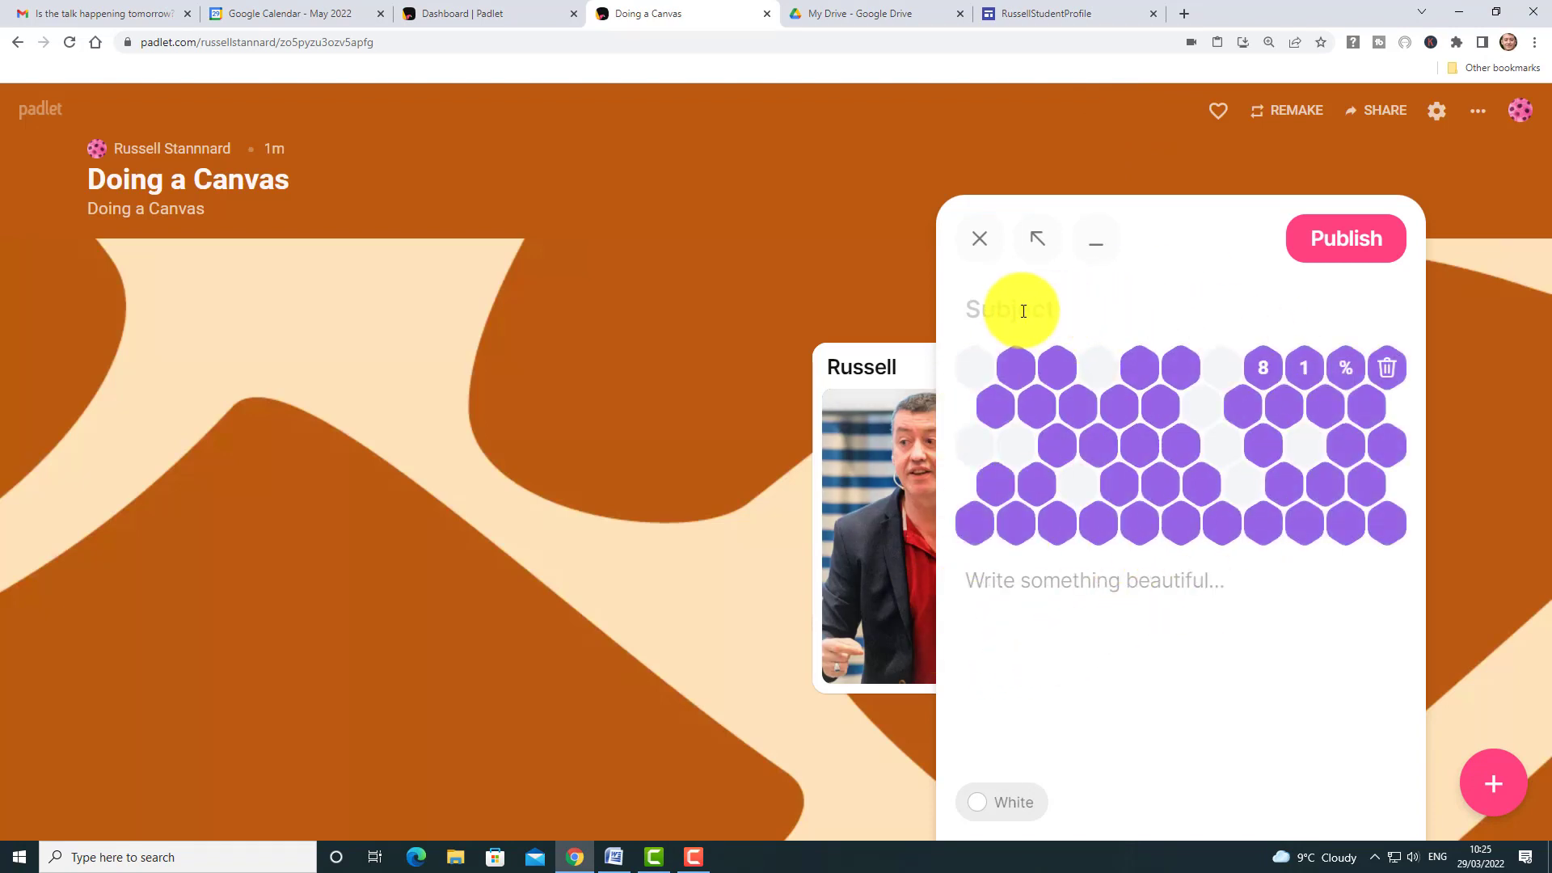
left_click(1050, 311)
type("Russell says hello")
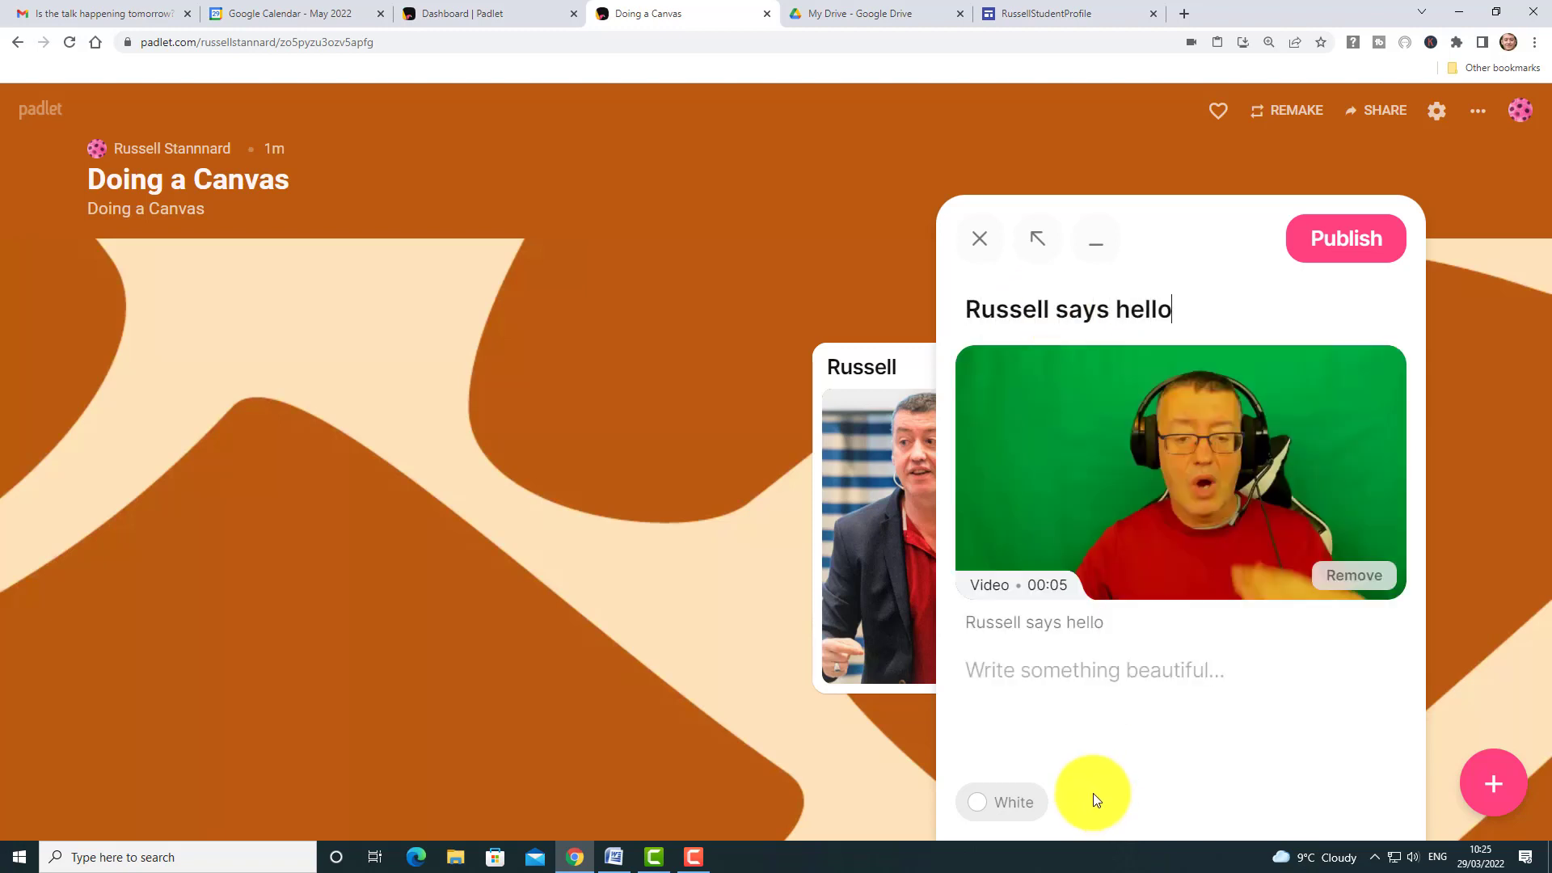
left_click(1344, 241)
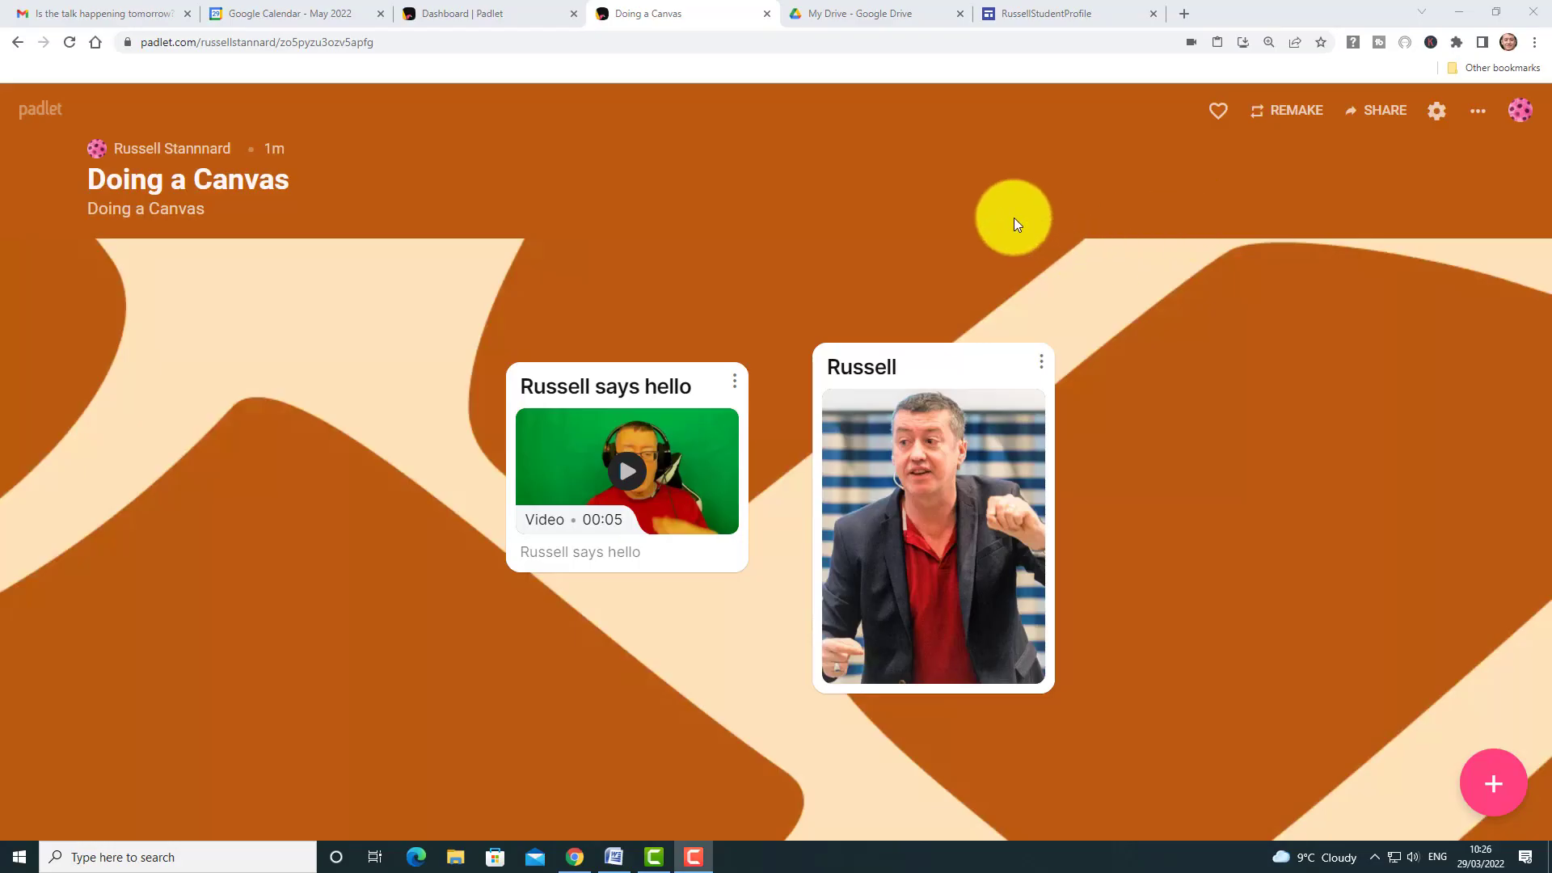
Step: Start a new post right of the picture post and take a webcam photo, trying Sepia before saving it in Grayscale
left_click(1013, 218)
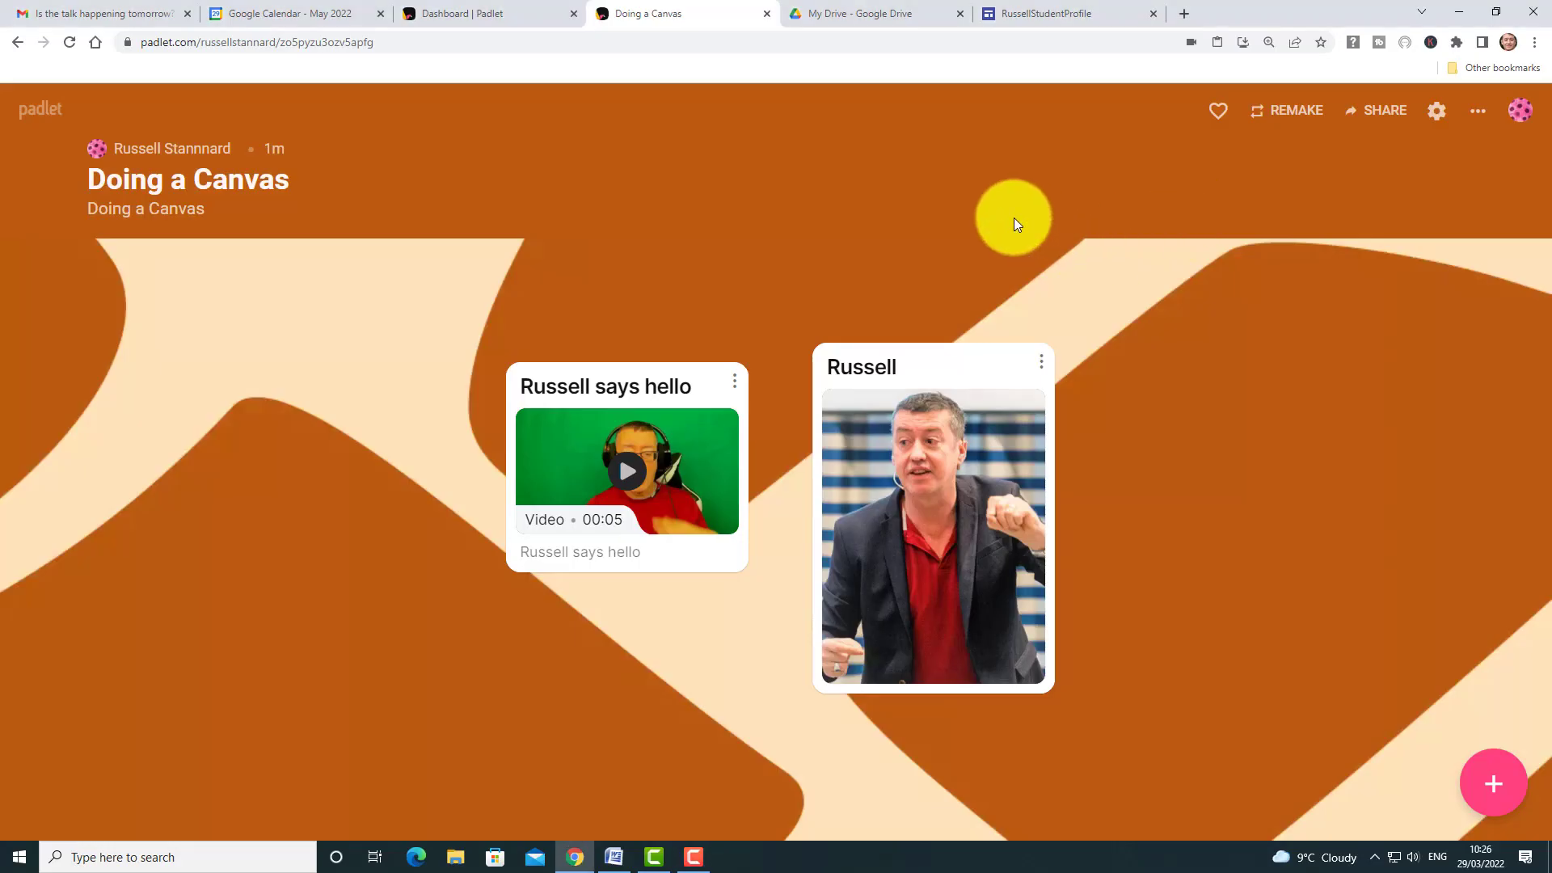
double_click(1117, 287)
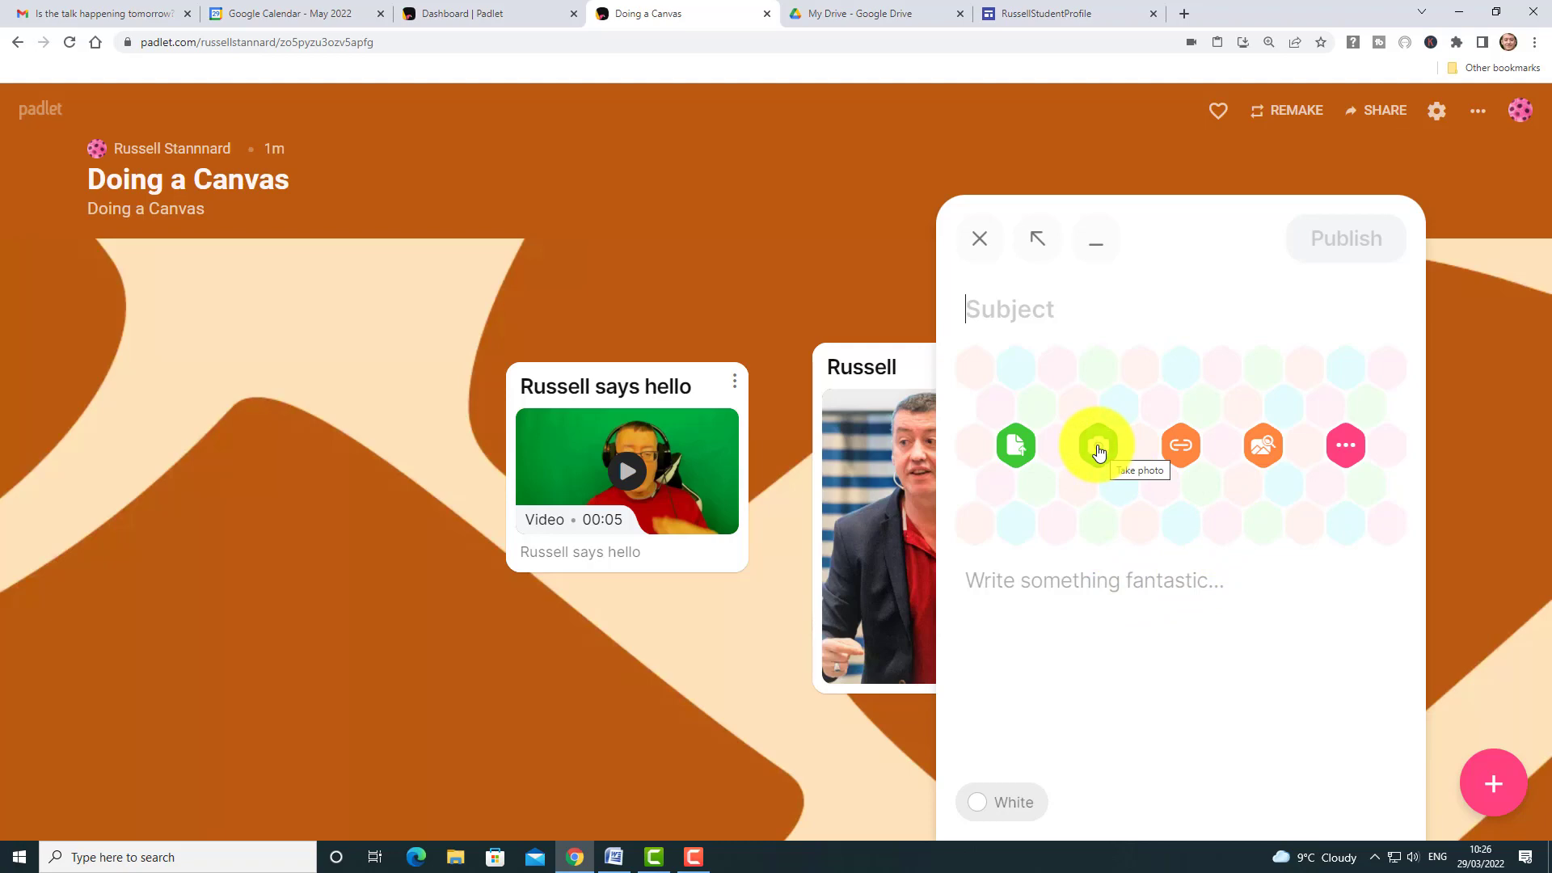
left_click(1097, 450)
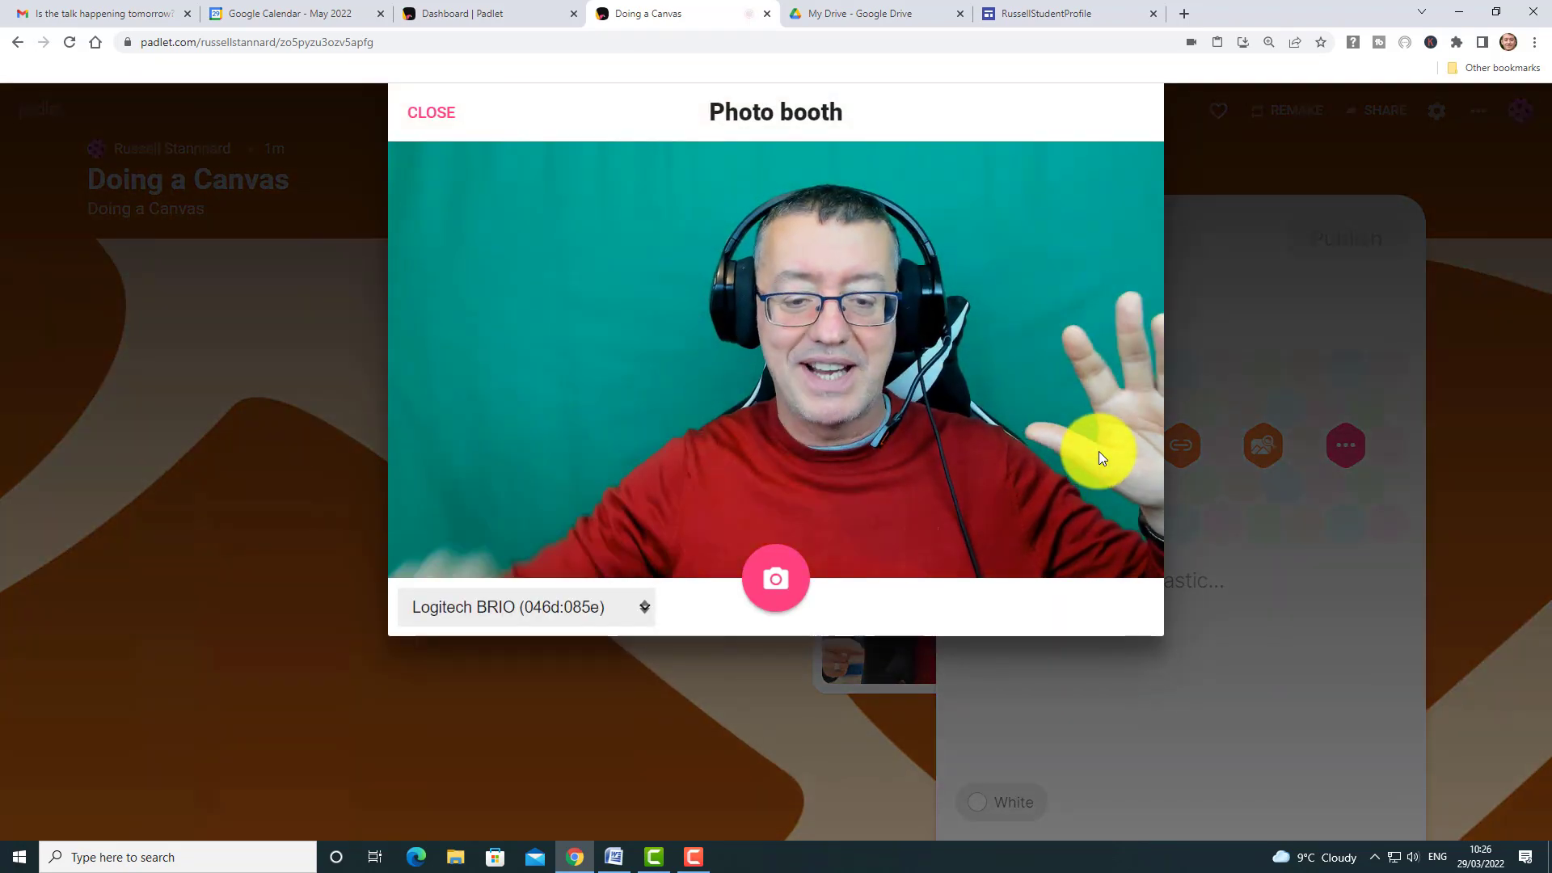
left_click(776, 579)
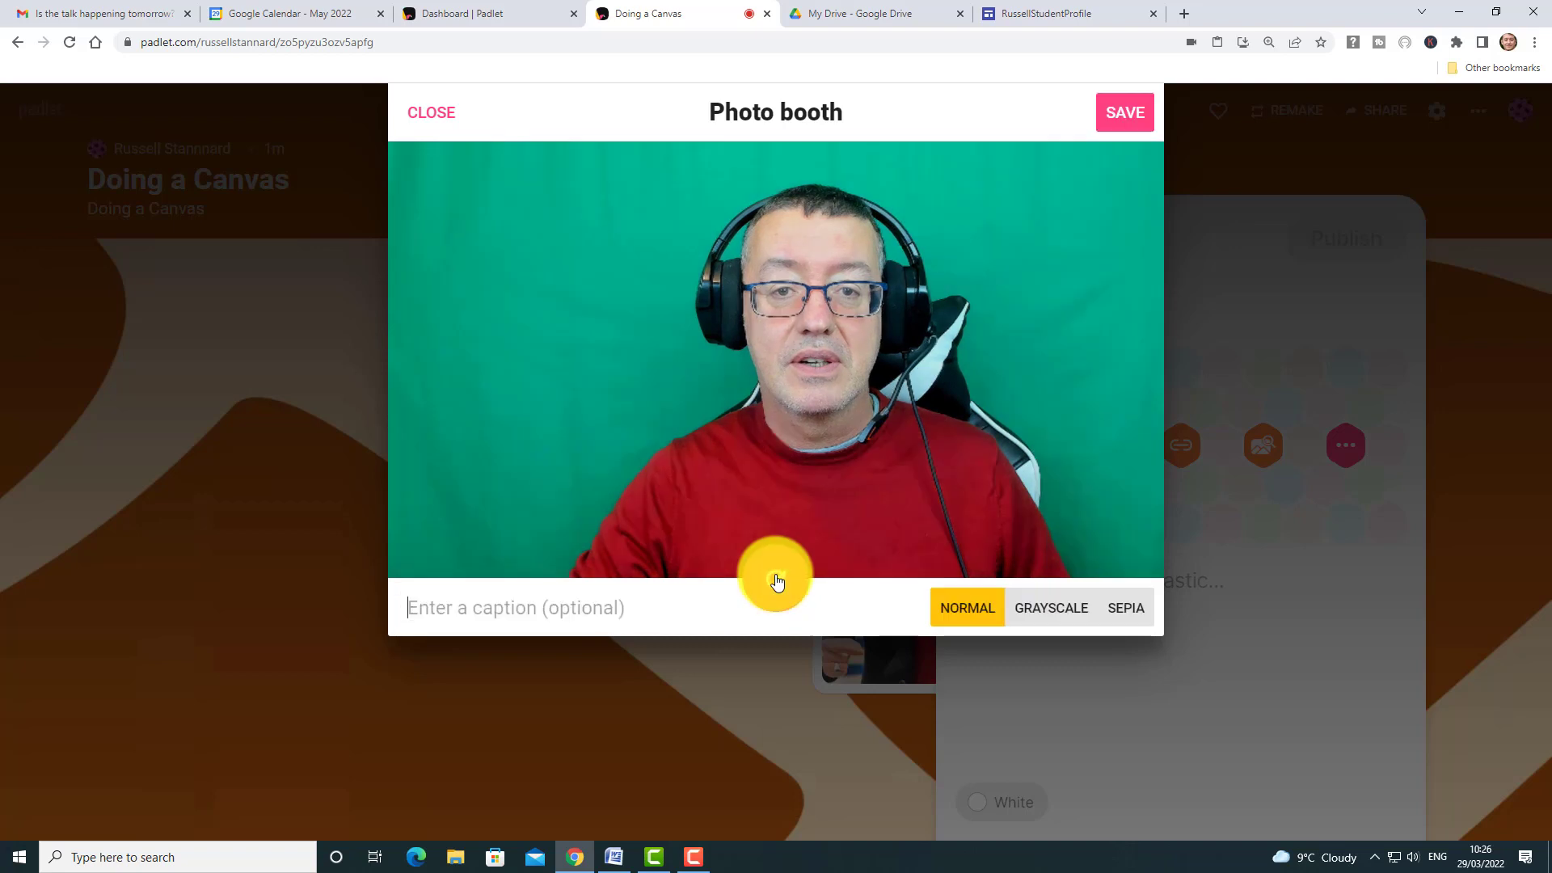
left_click(1127, 117)
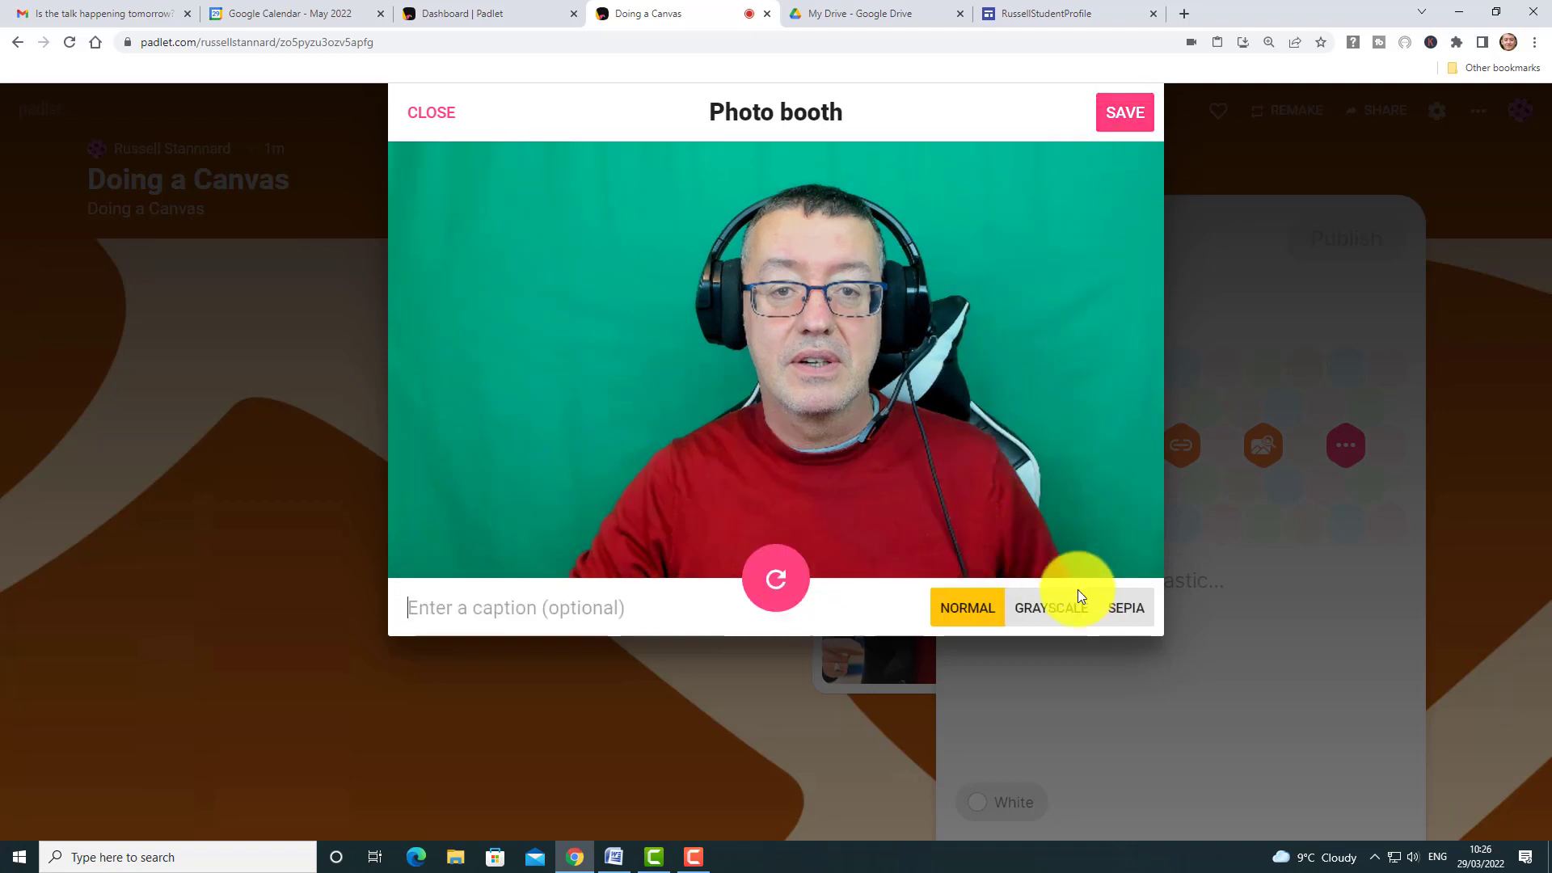
left_click(1112, 613)
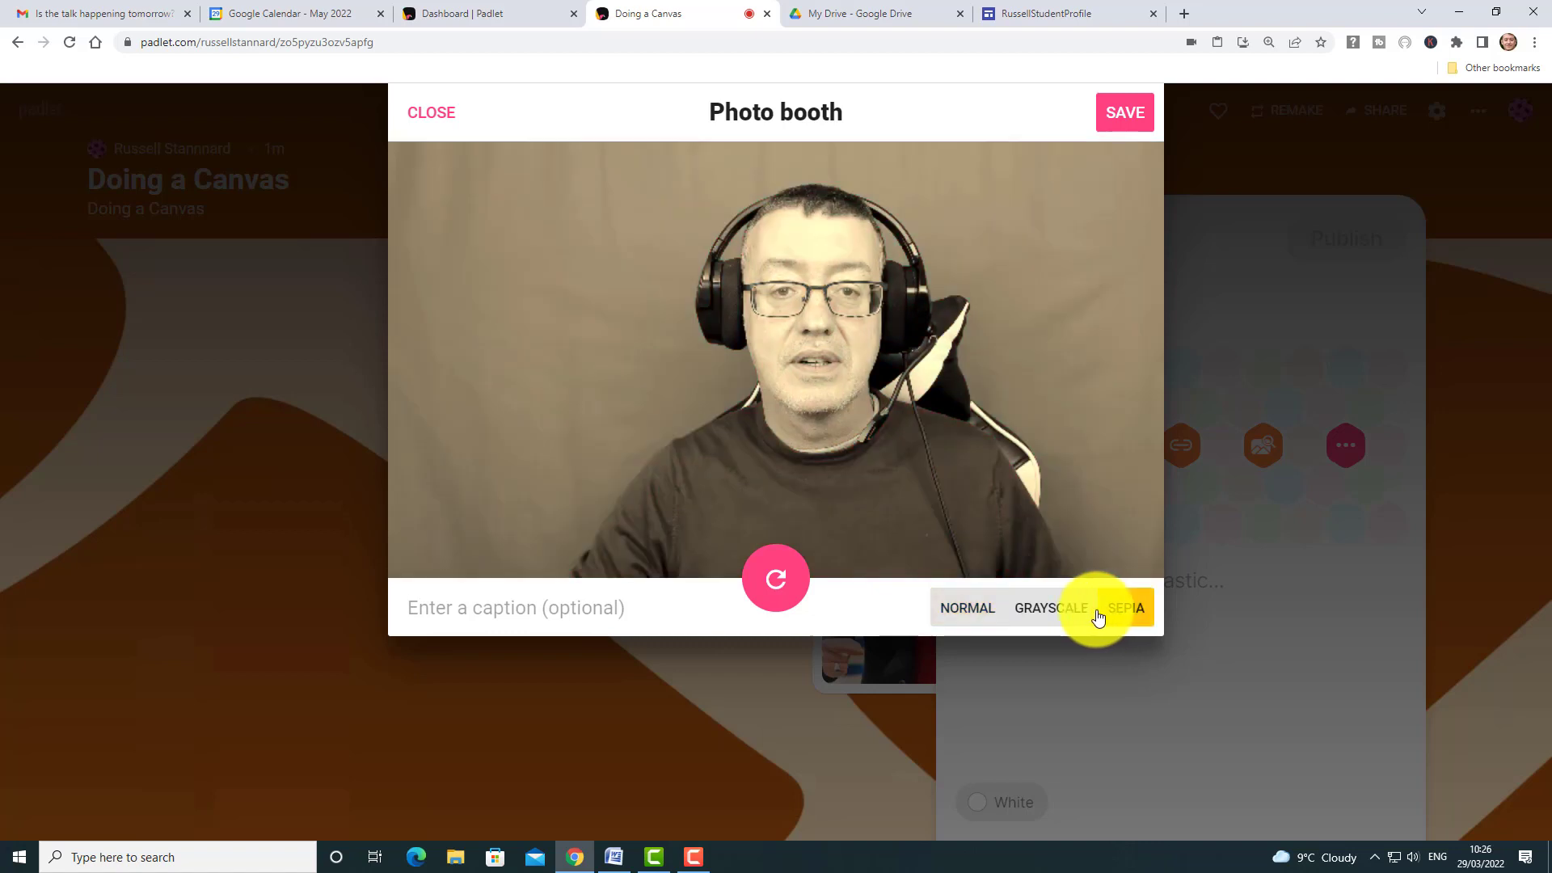
left_click(1066, 617)
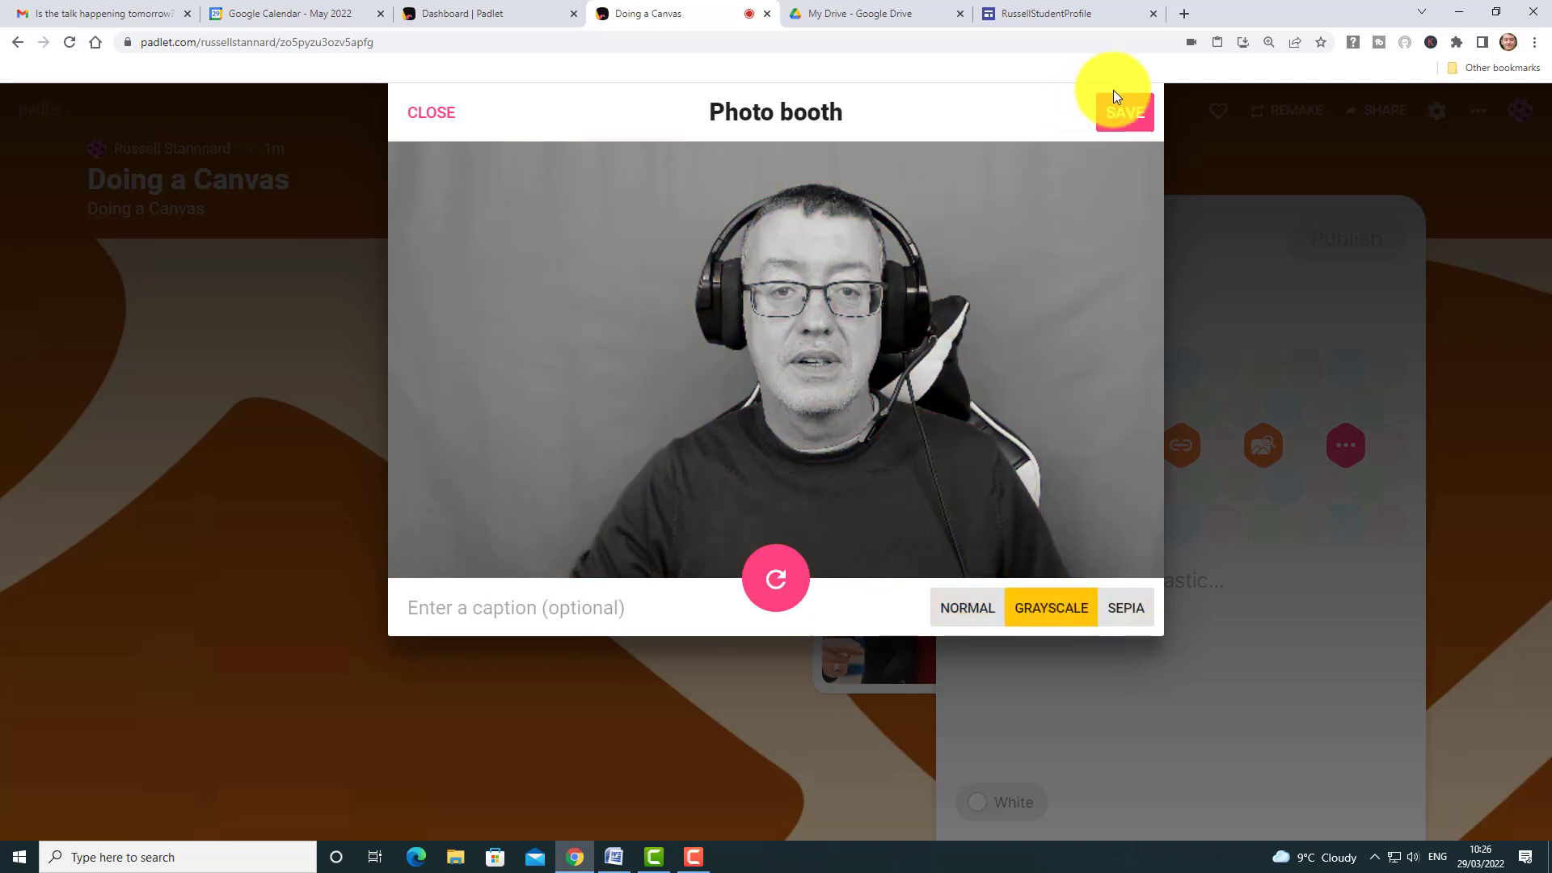
left_click(1125, 115)
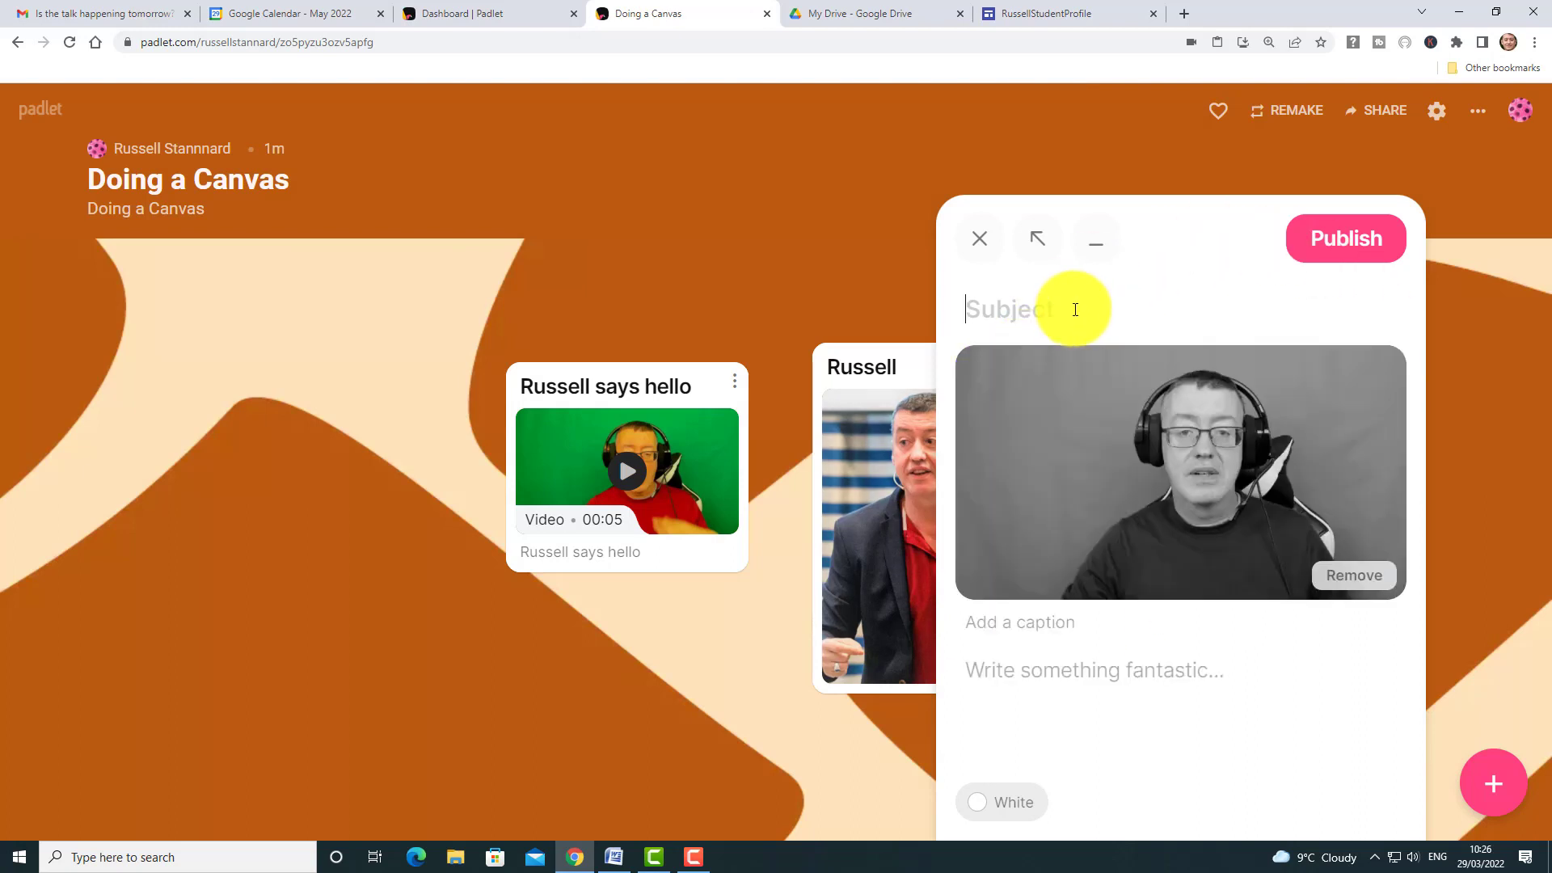
Step: Give the webcam photo post the subject "Add a picture" and publish it
left_click(1075, 309)
type("Add a pictu")
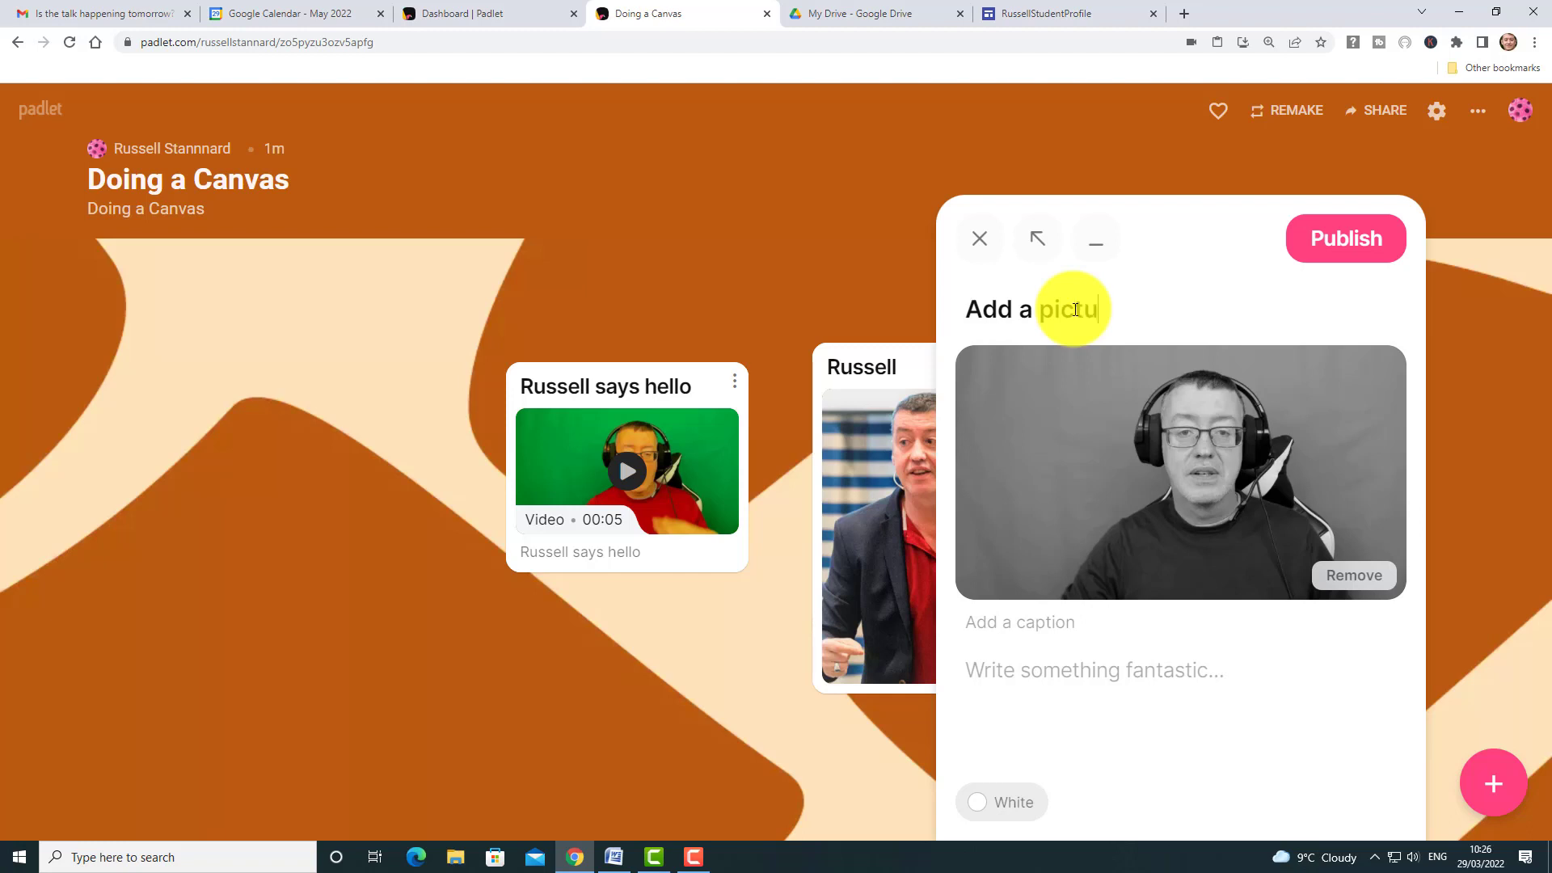
type("re")
left_click(1078, 671)
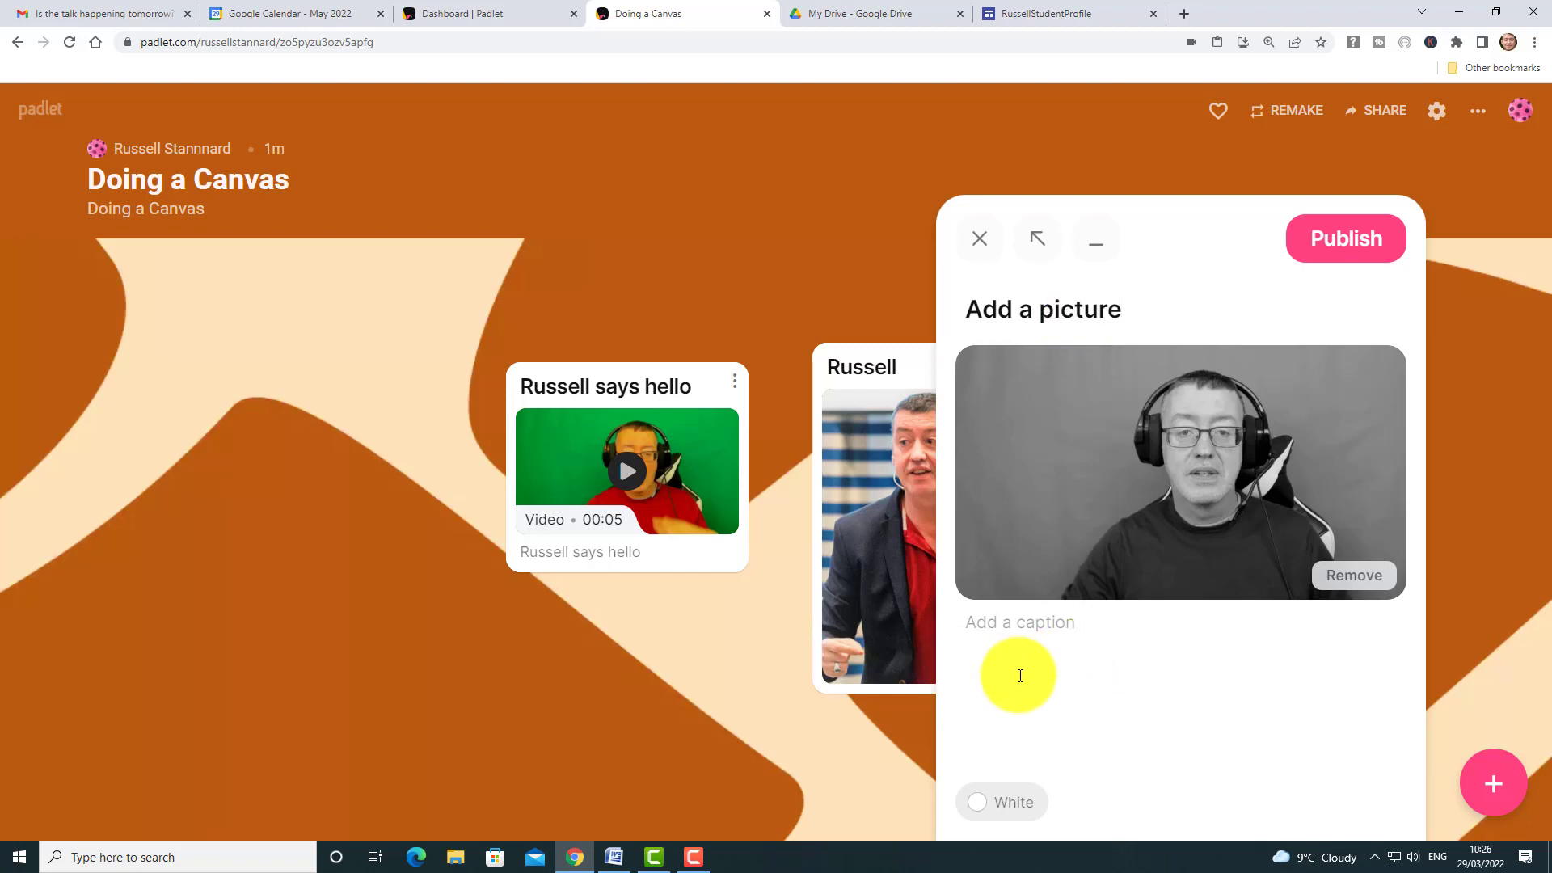
left_click(1374, 225)
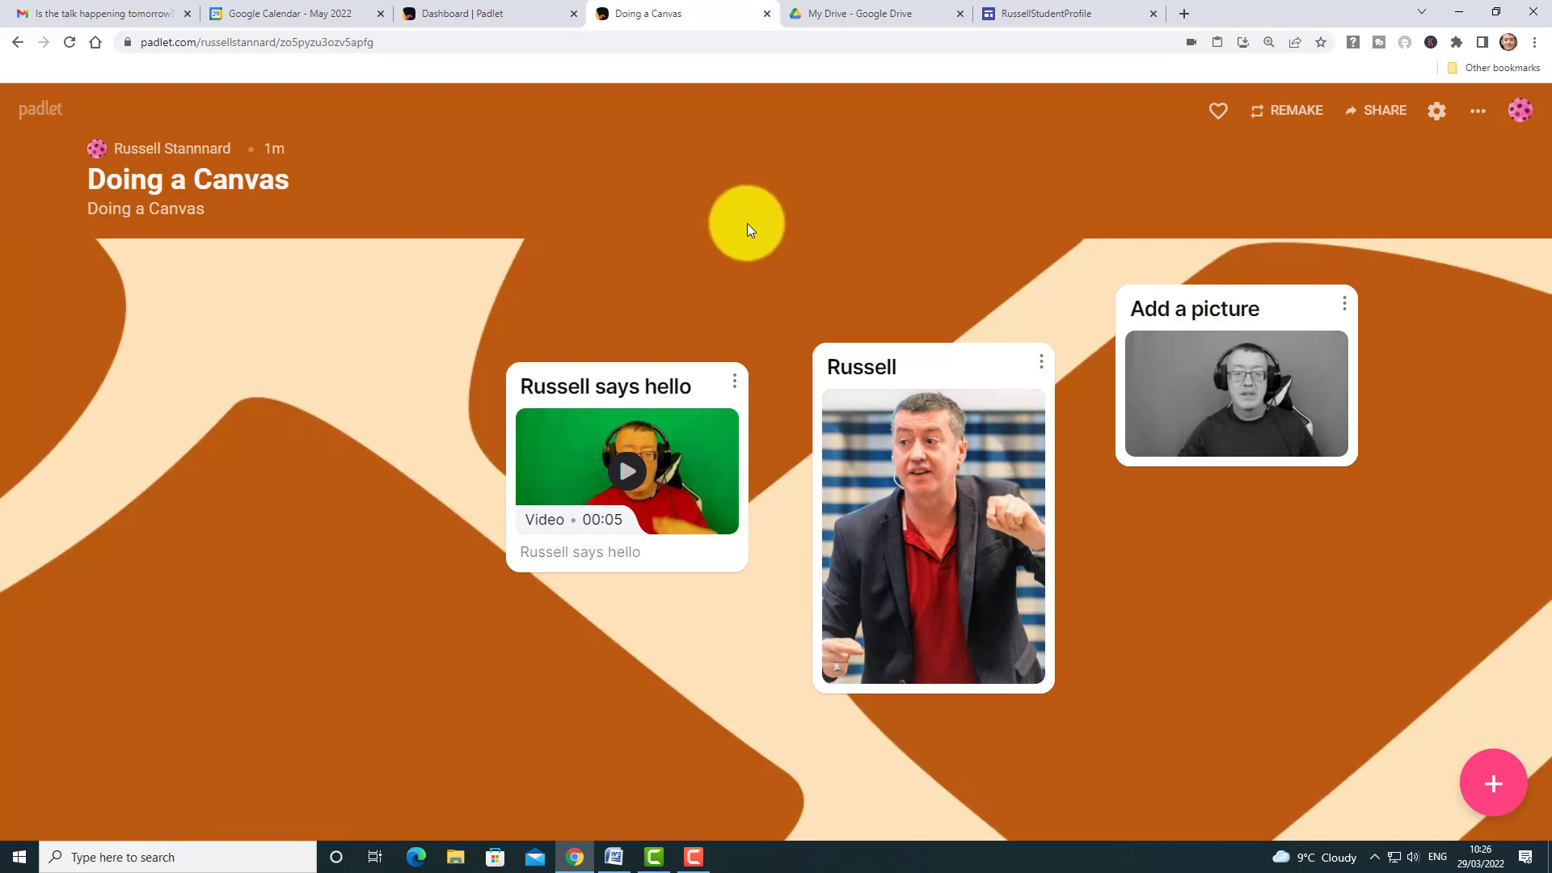
Step: Start a Drawing attachment in a new post on the canvas's left side and sketch one black, one red and two pink wavy lines
double_click(226, 444)
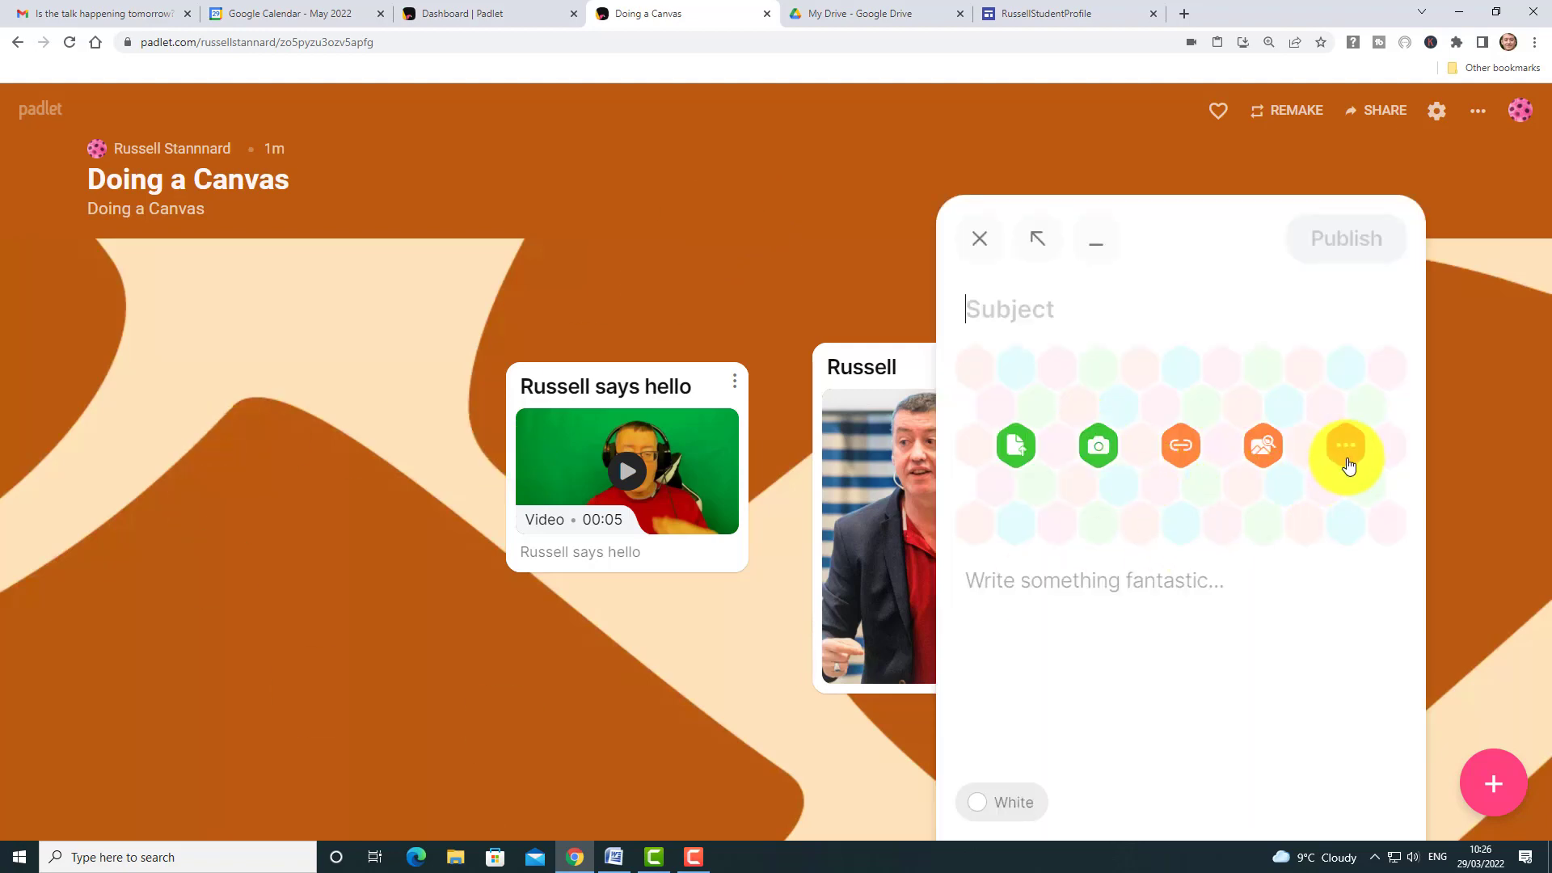
left_click(1346, 461)
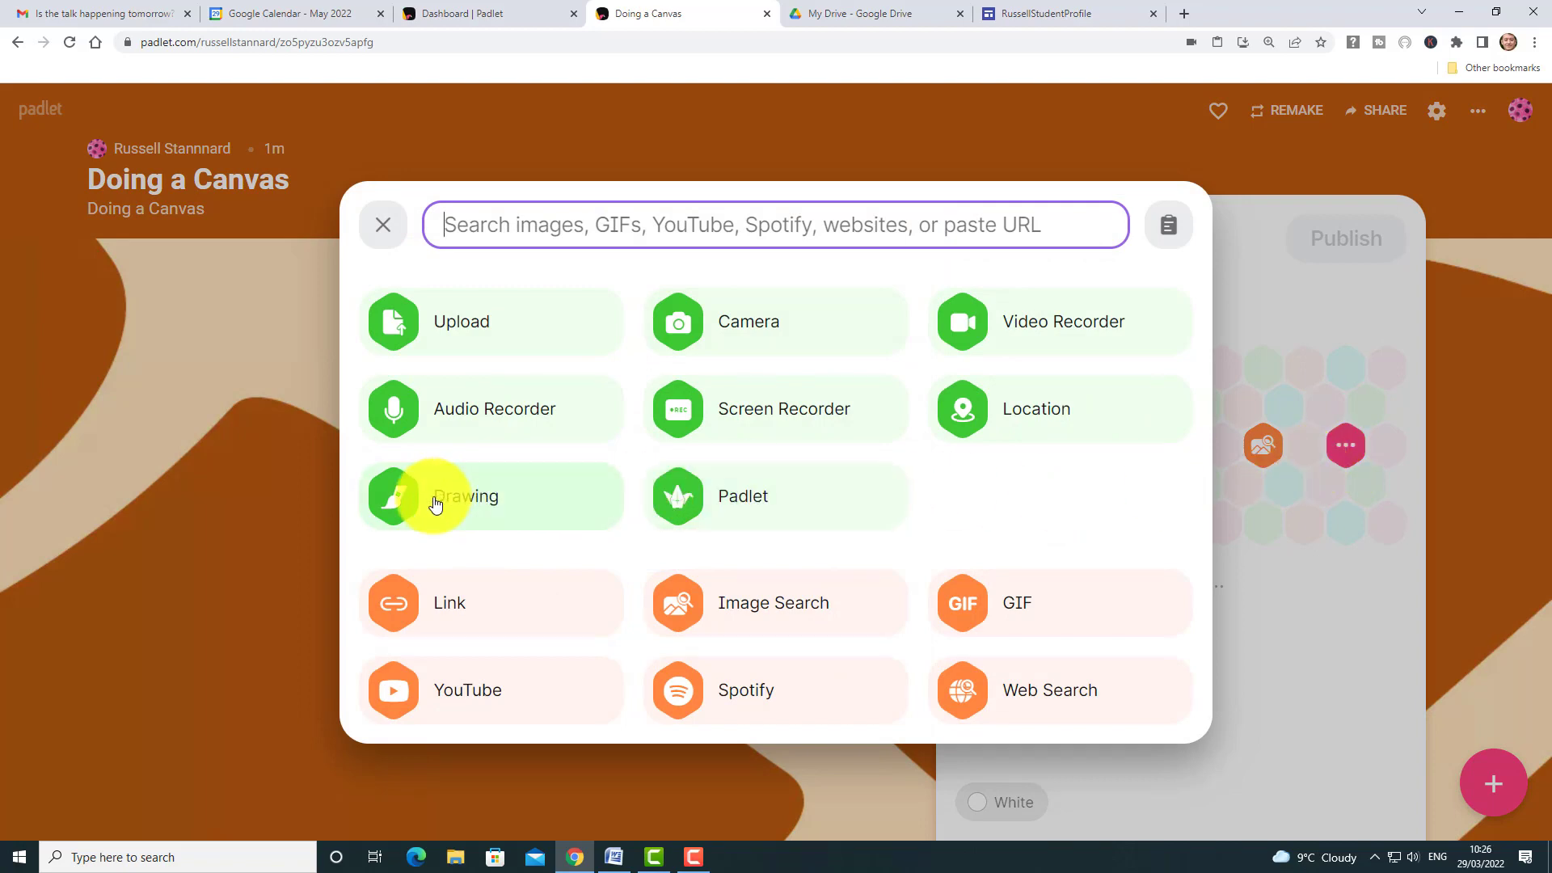
left_click(399, 504)
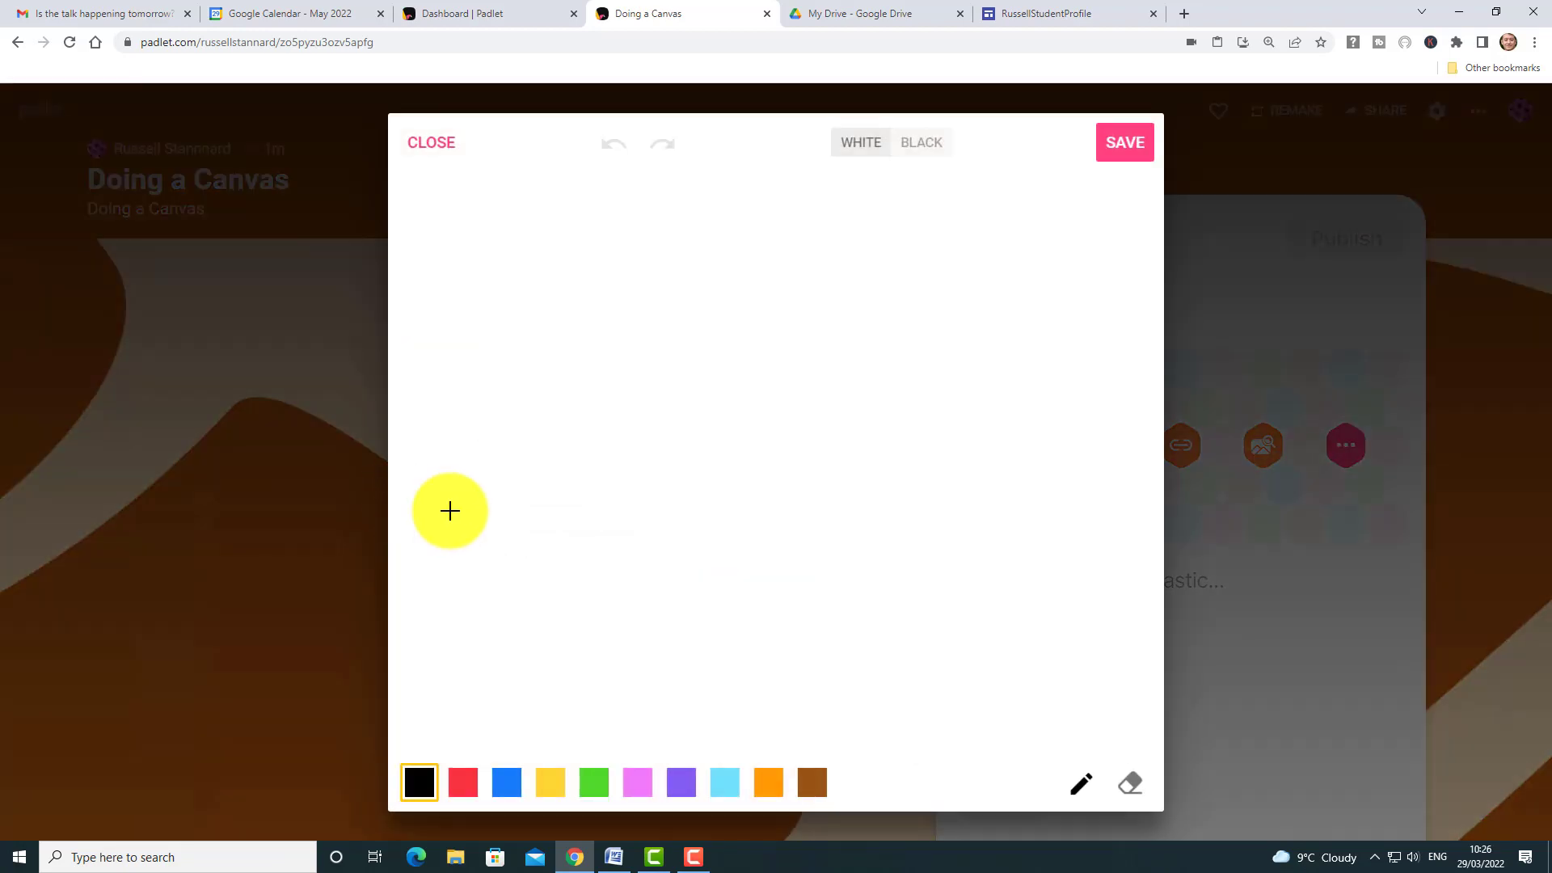
mouse_move(713, 319)
left_mouse_down()
mouse_move(686, 405)
mouse_move(788, 575)
left_mouse_up()
left_click(473, 787)
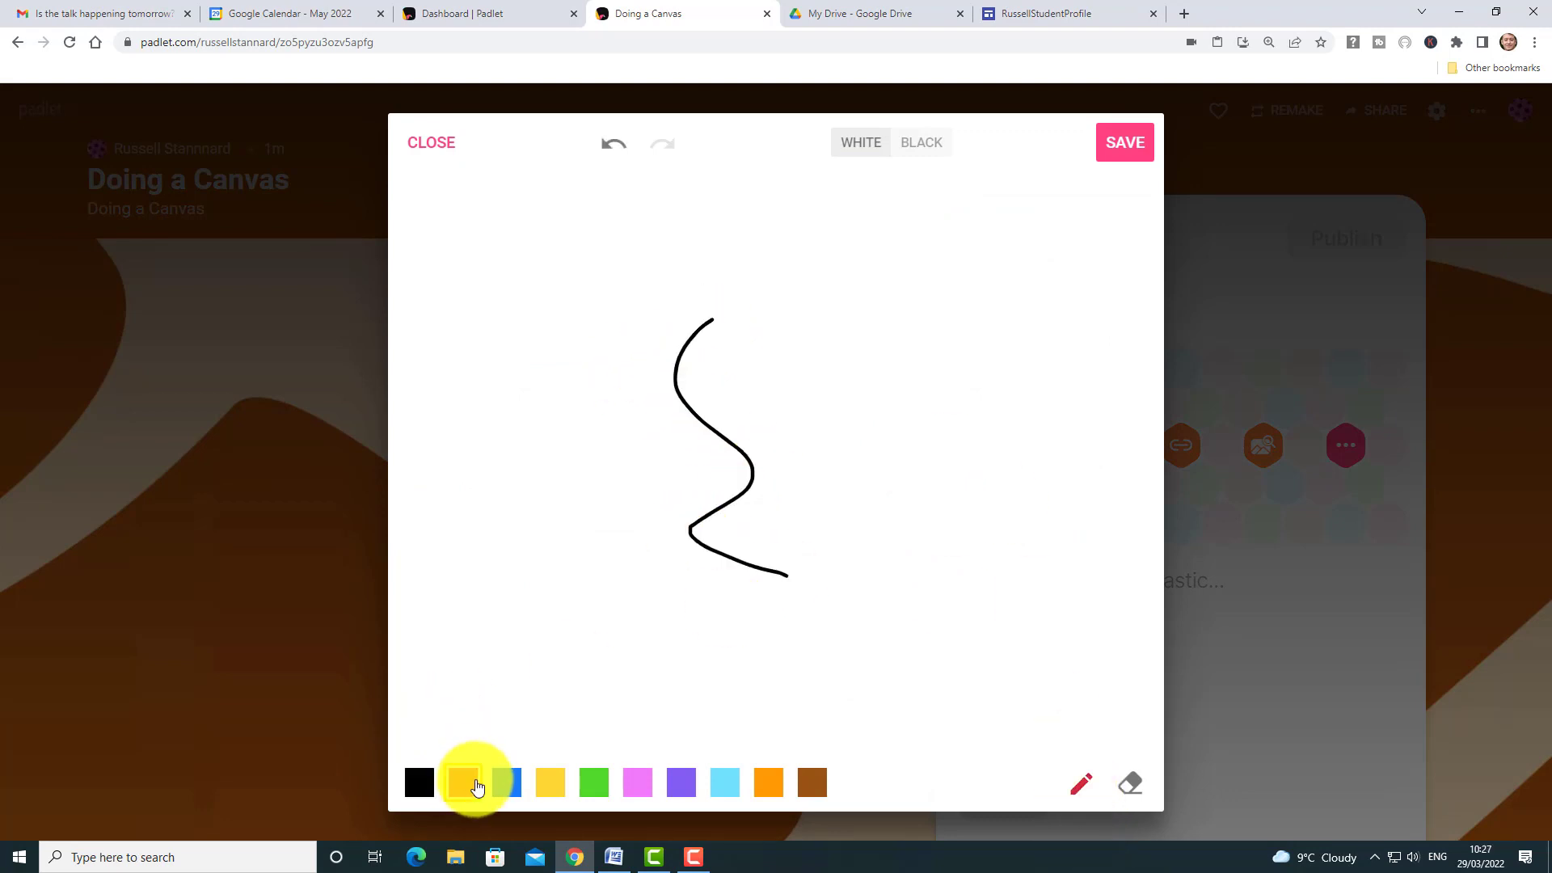
left_click_drag(916, 341, 897, 624)
left_click(641, 776)
mouse_move(509, 363)
left_mouse_down()
mouse_move(464, 437)
mouse_move(612, 614)
left_mouse_up()
mouse_move(806, 248)
left_mouse_down()
mouse_move(797, 371)
mouse_move(845, 497)
left_mouse_up()
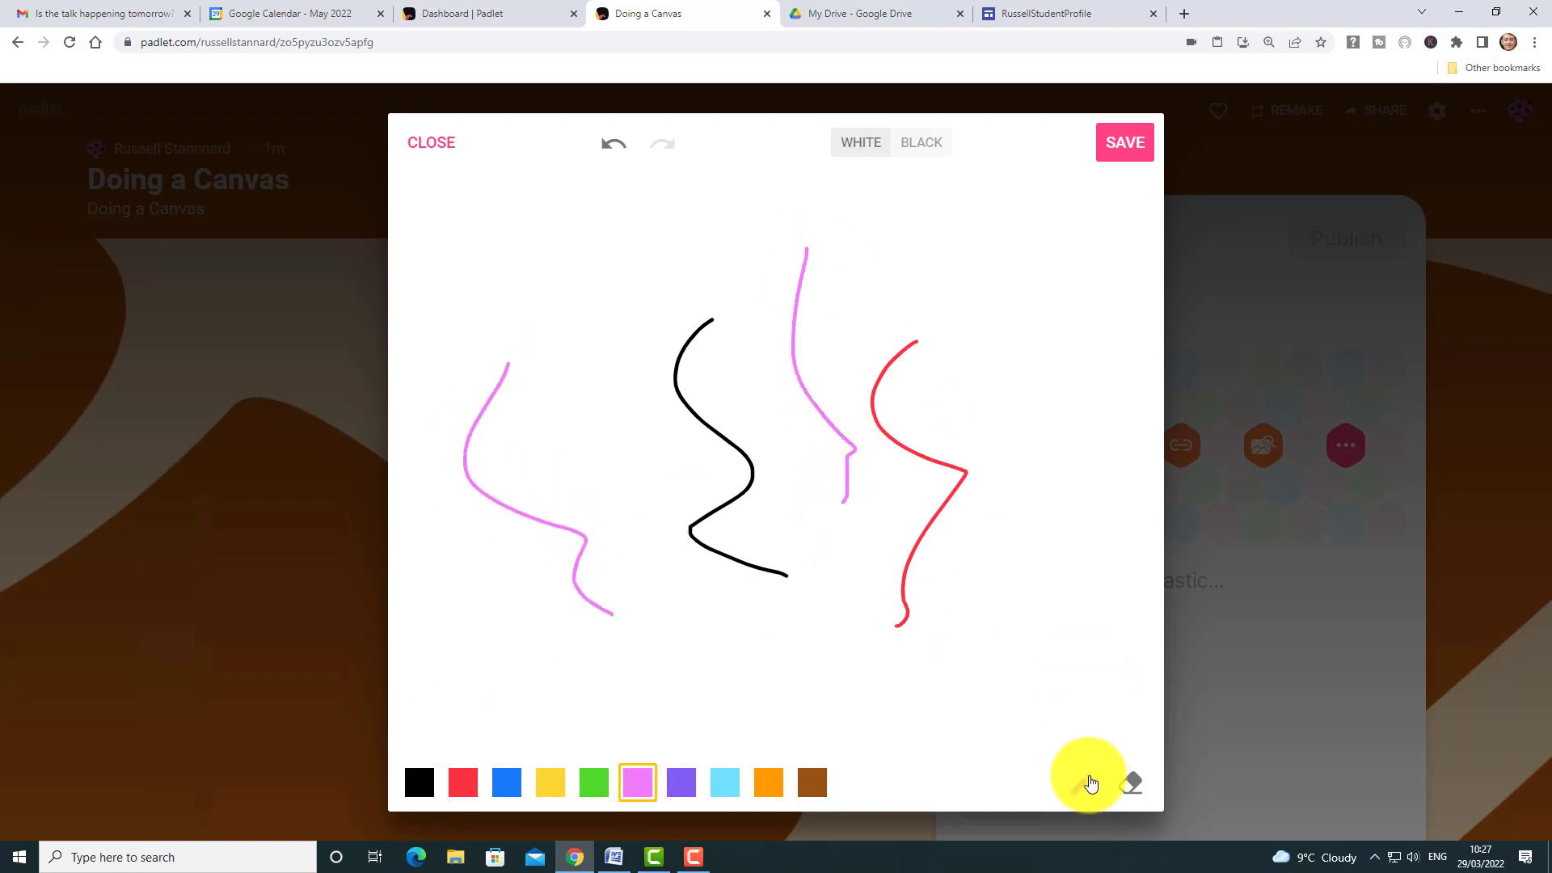
Step: Erase the red line from the drawing with the eraser
left_click(935, 464)
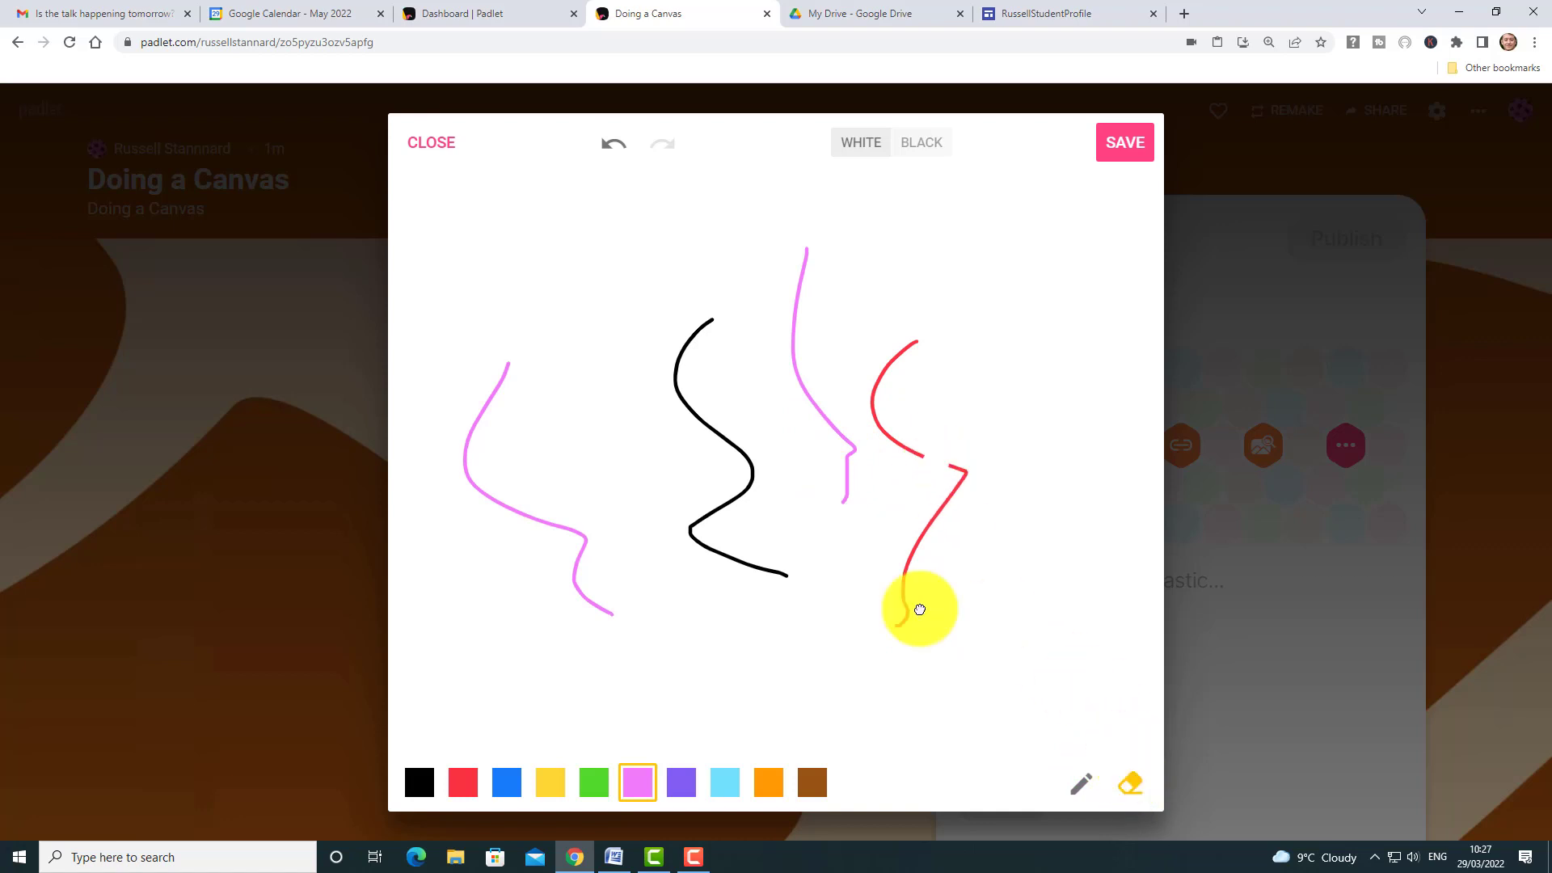
mouse_move(899, 657)
left_mouse_down()
mouse_move(911, 536)
mouse_move(960, 453)
mouse_move(907, 453)
mouse_move(884, 363)
left_mouse_up()
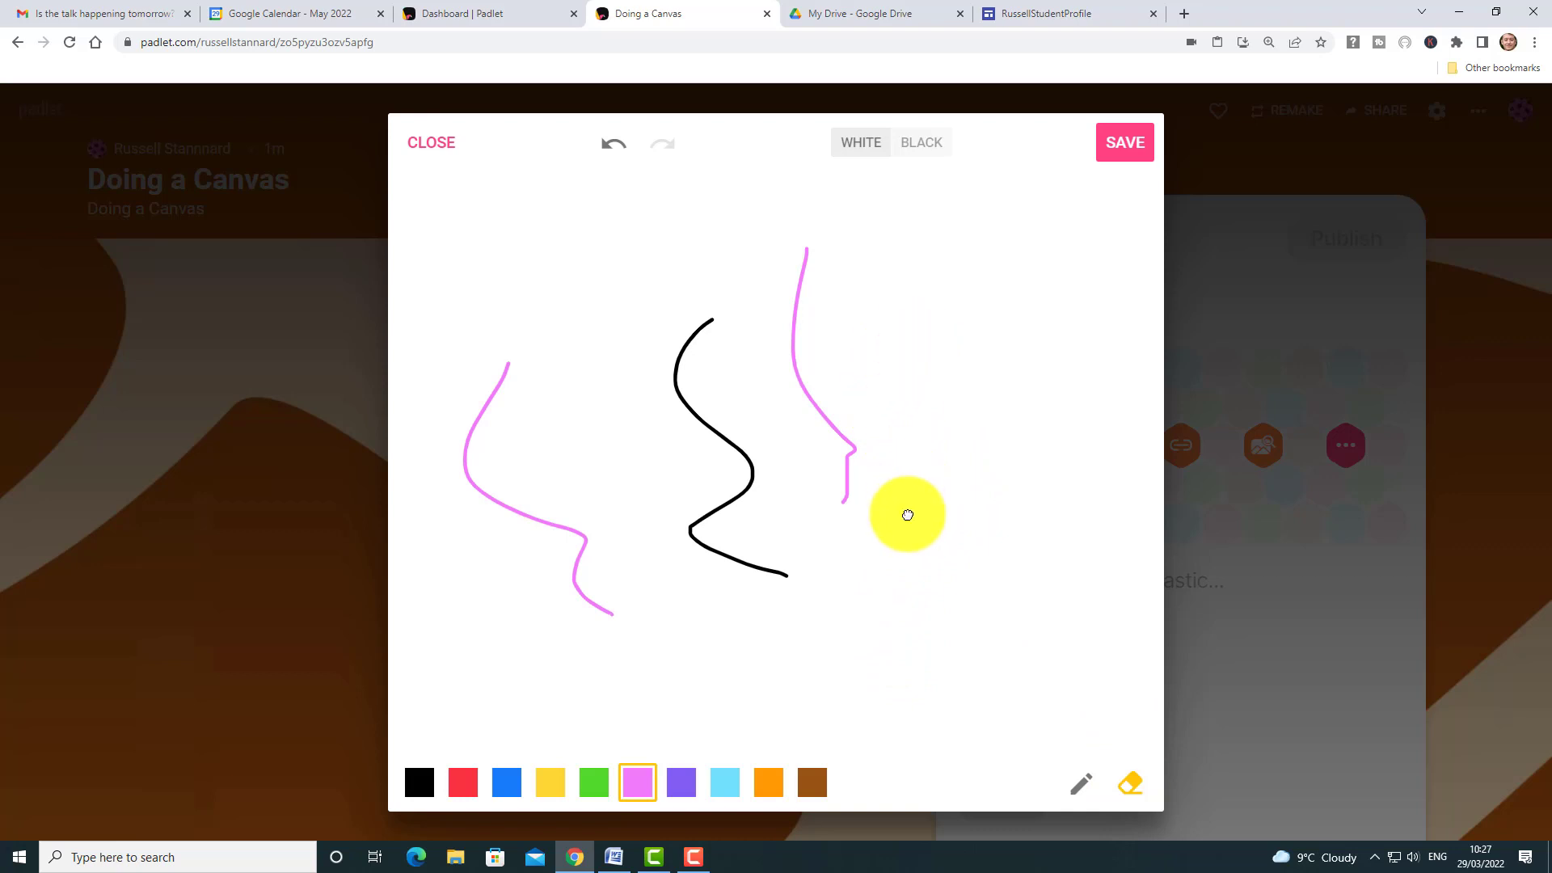
Step: Save the drawing to its post, give the post the subject "Drawing" and publish it
left_click(1123, 152)
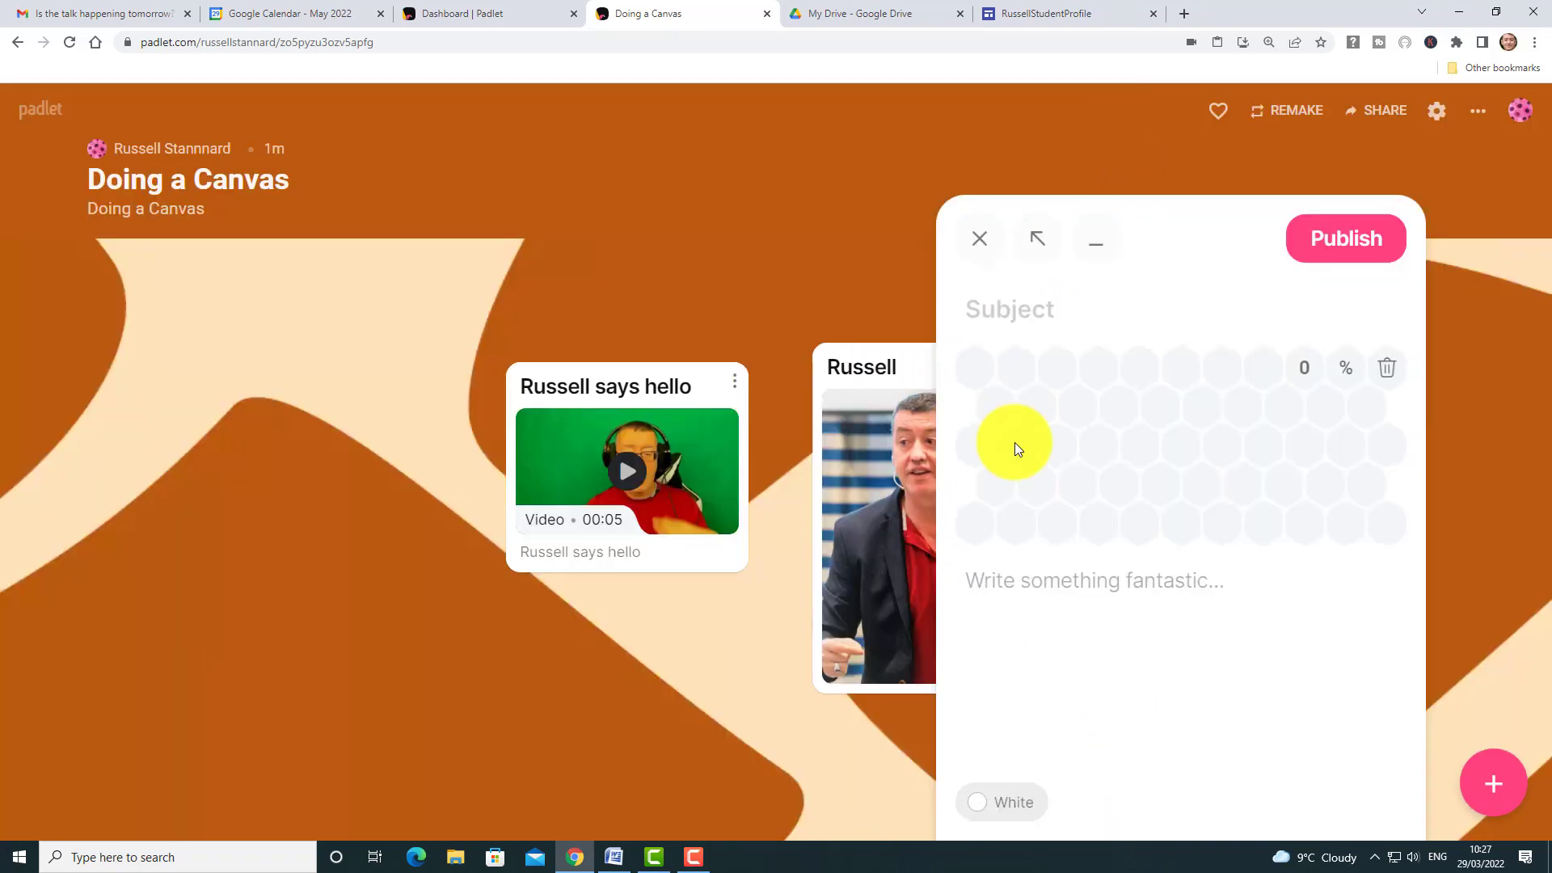
left_click(1101, 299)
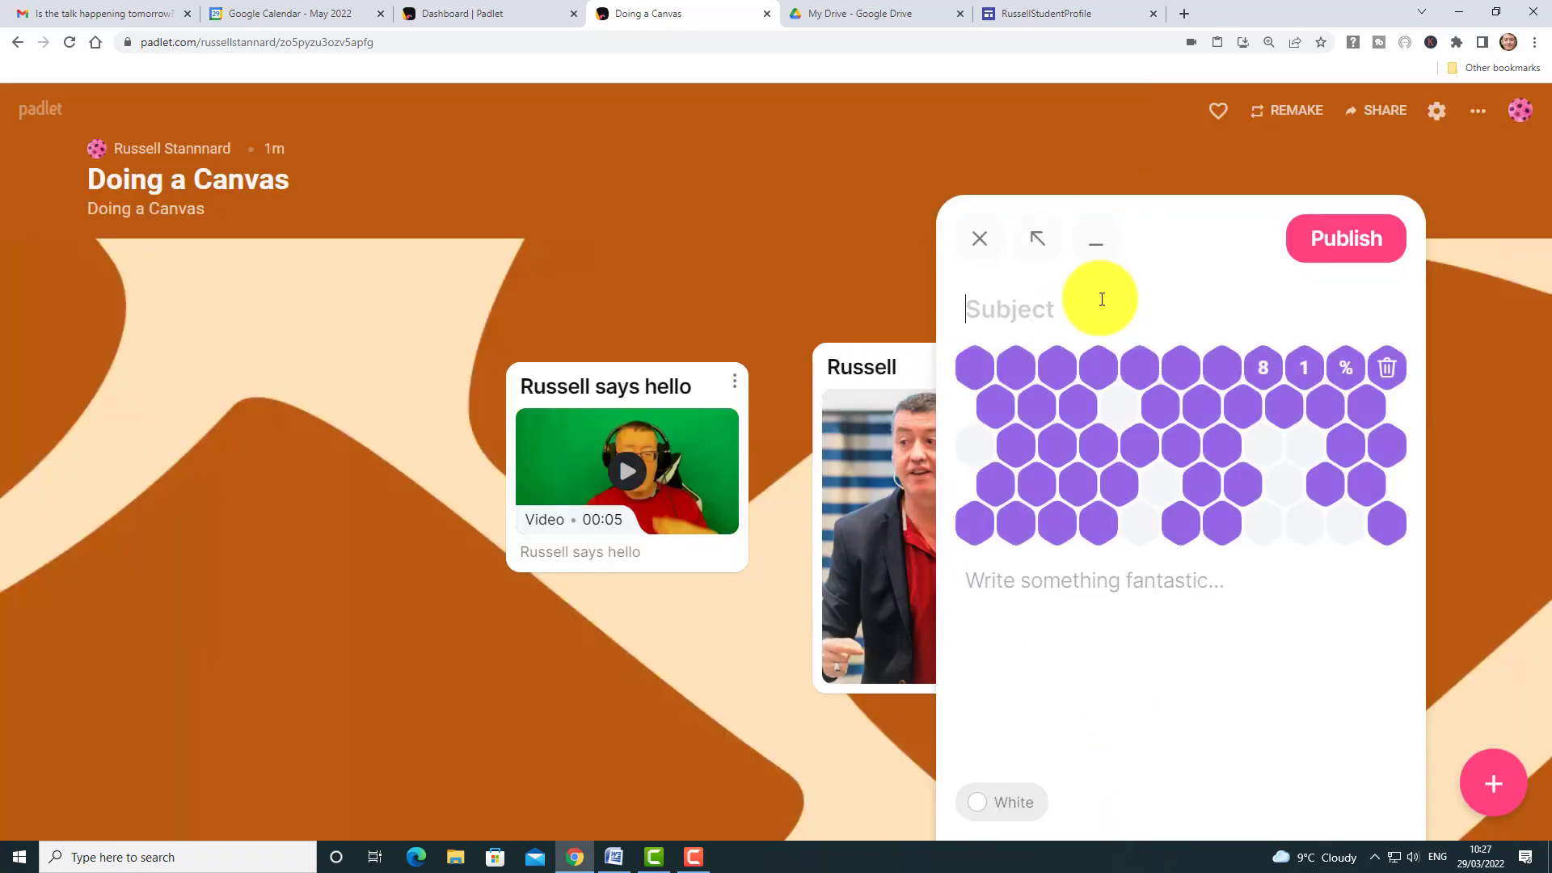
type("Drawing")
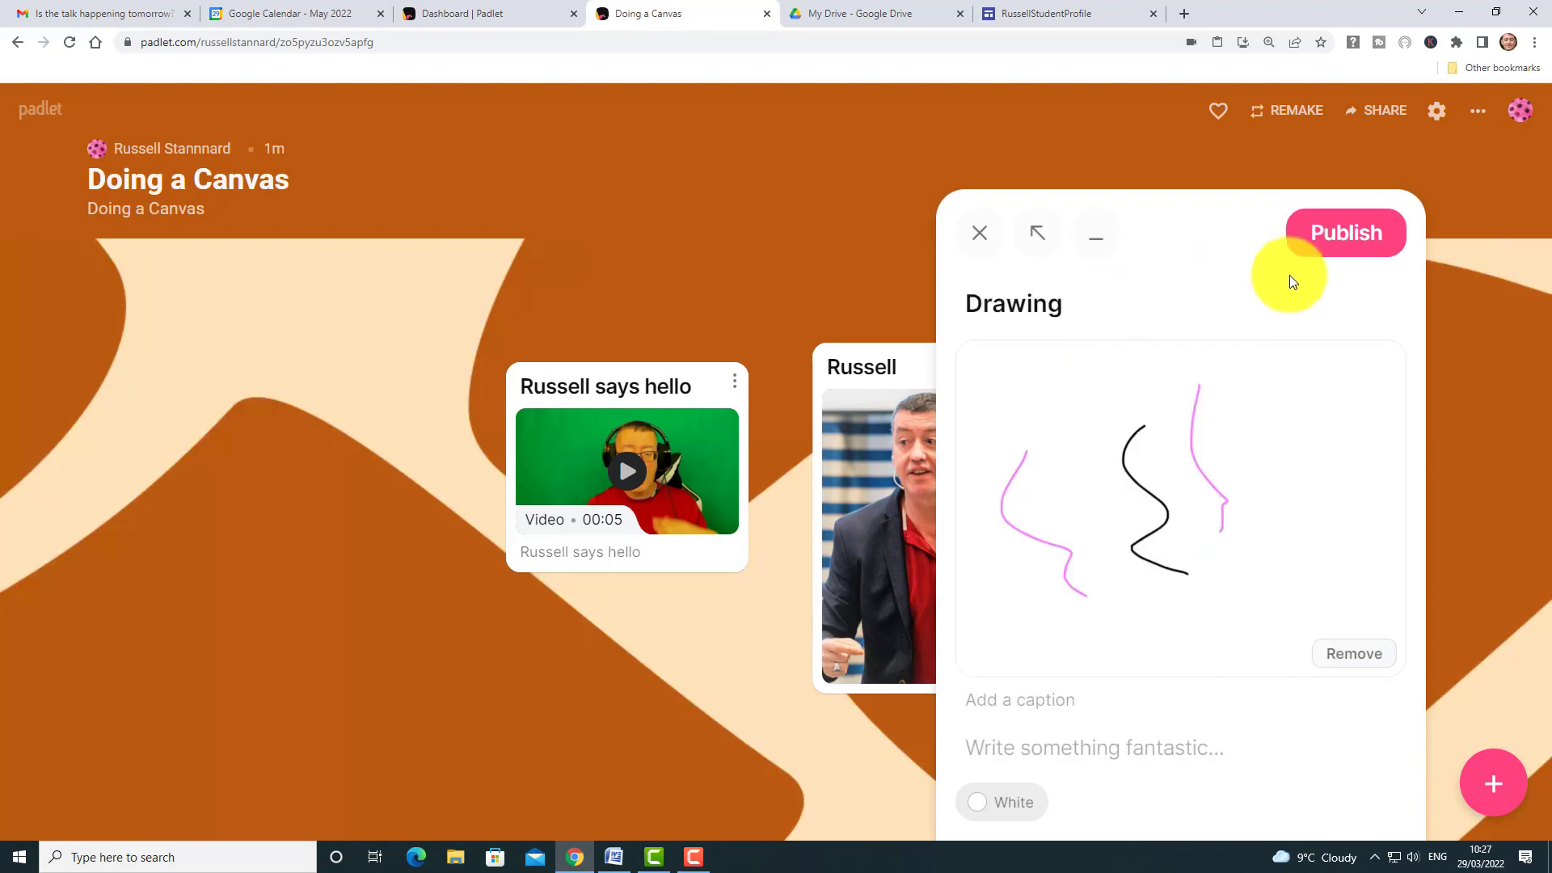
left_click(1347, 232)
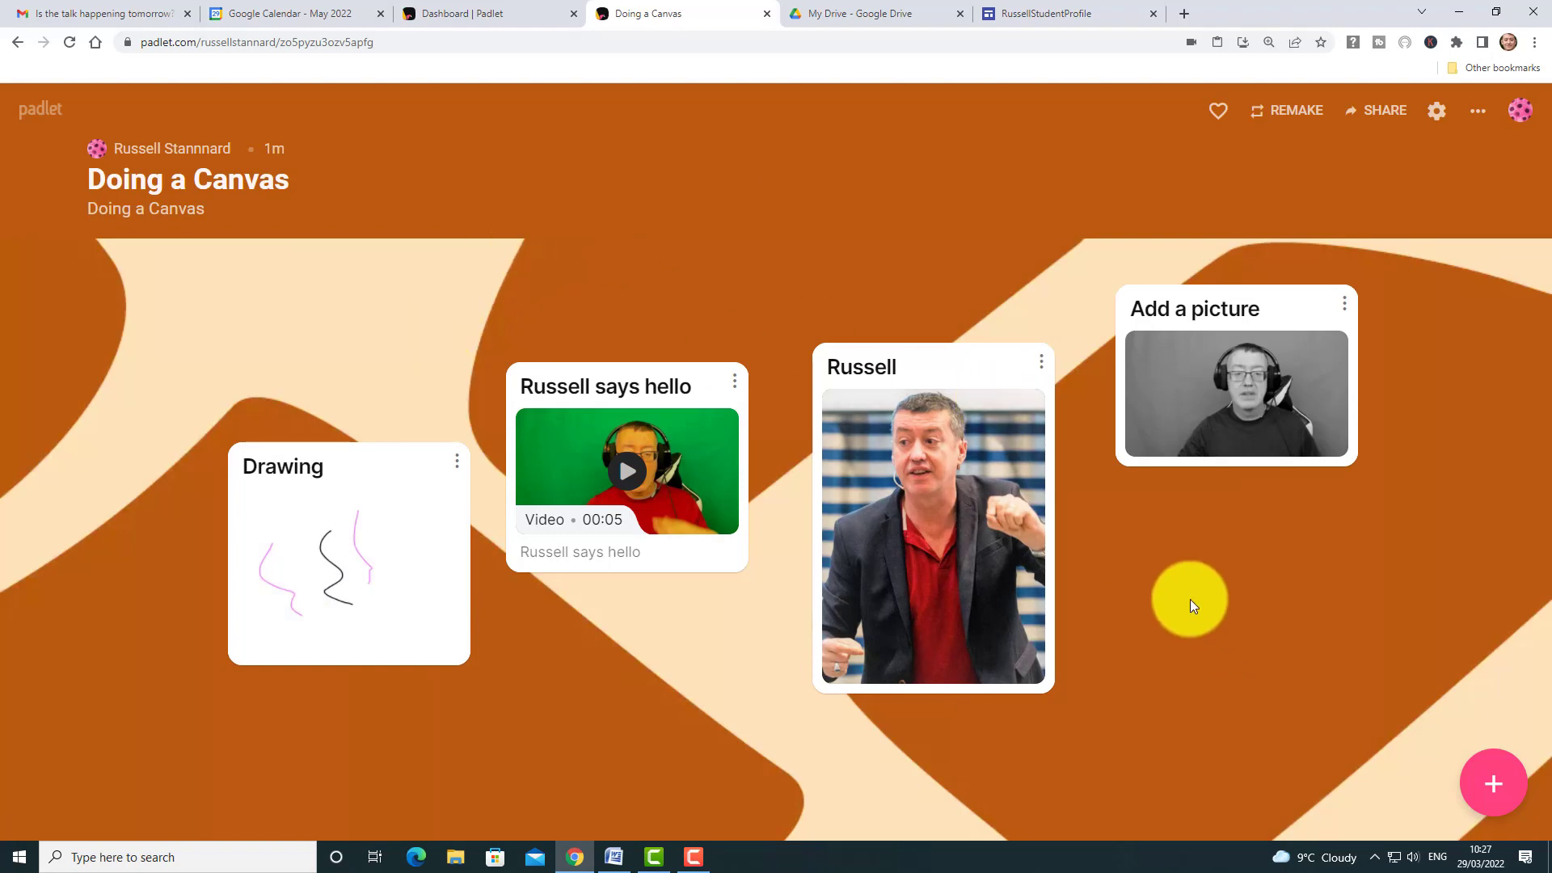
Step: Publish a post below the webcam photo with the YouTube video "Last-Gasp Winners, Crazy Comebacks & Incredible Goals!" from a "Chelsea fc" search and the subject "My team"
double_click(1191, 603)
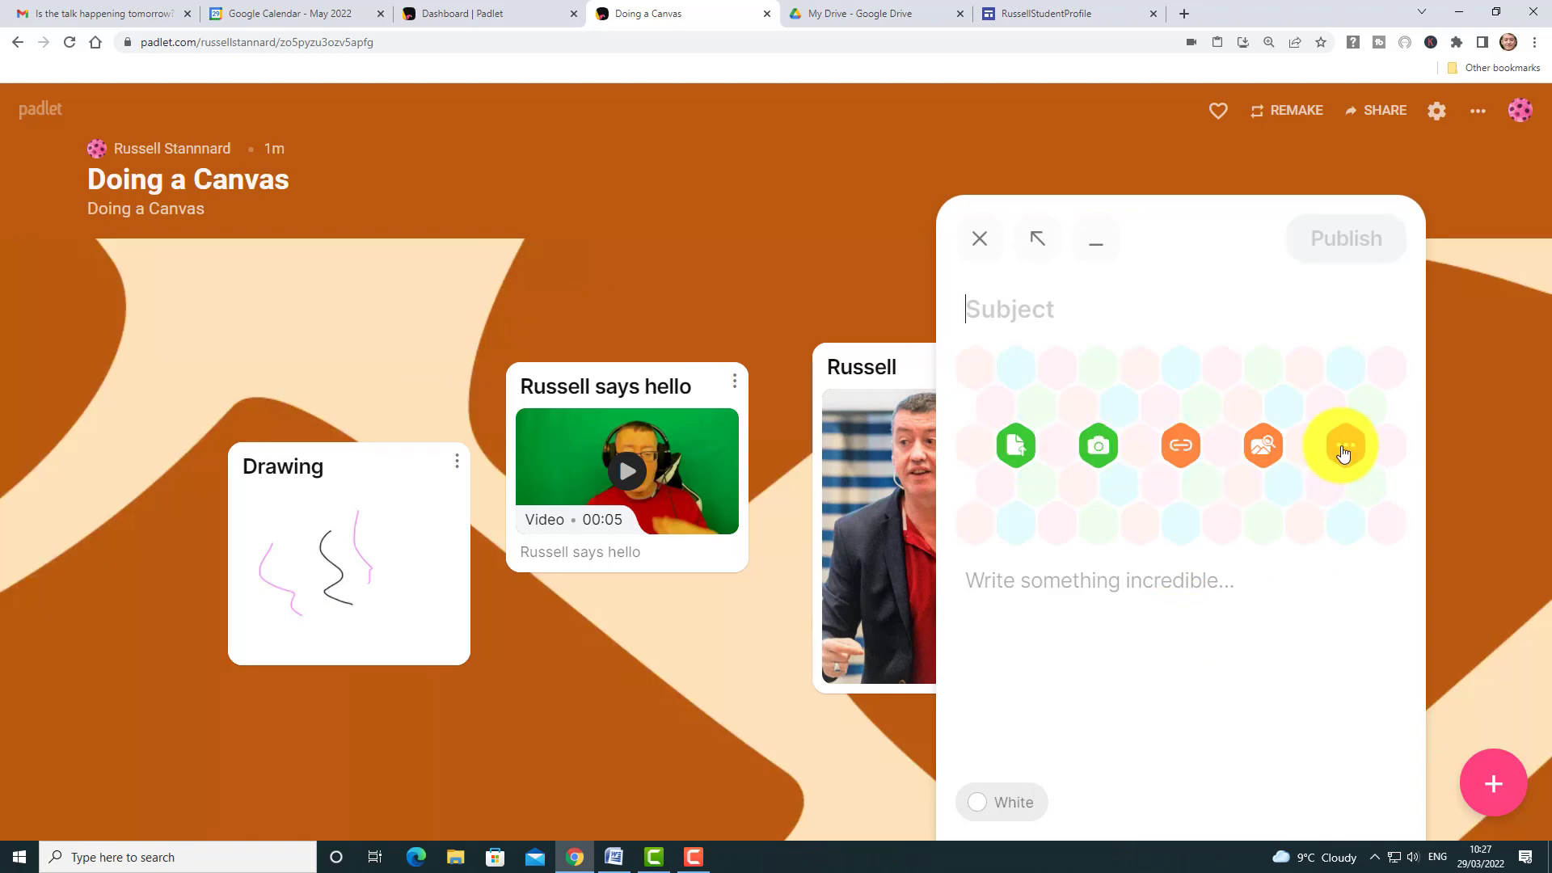
left_click(1343, 453)
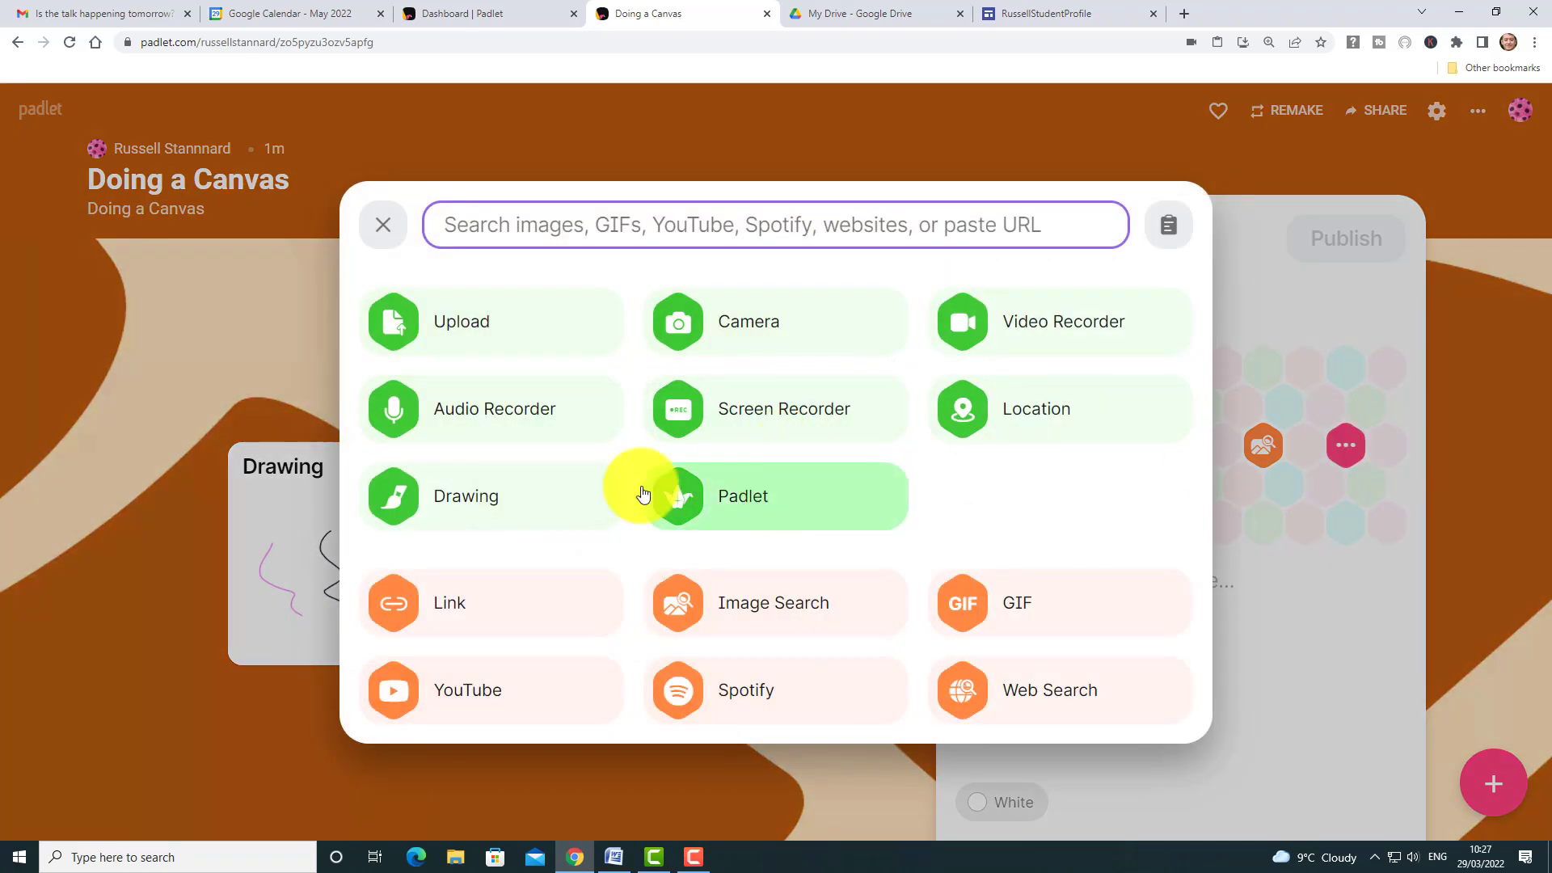
left_click(400, 689)
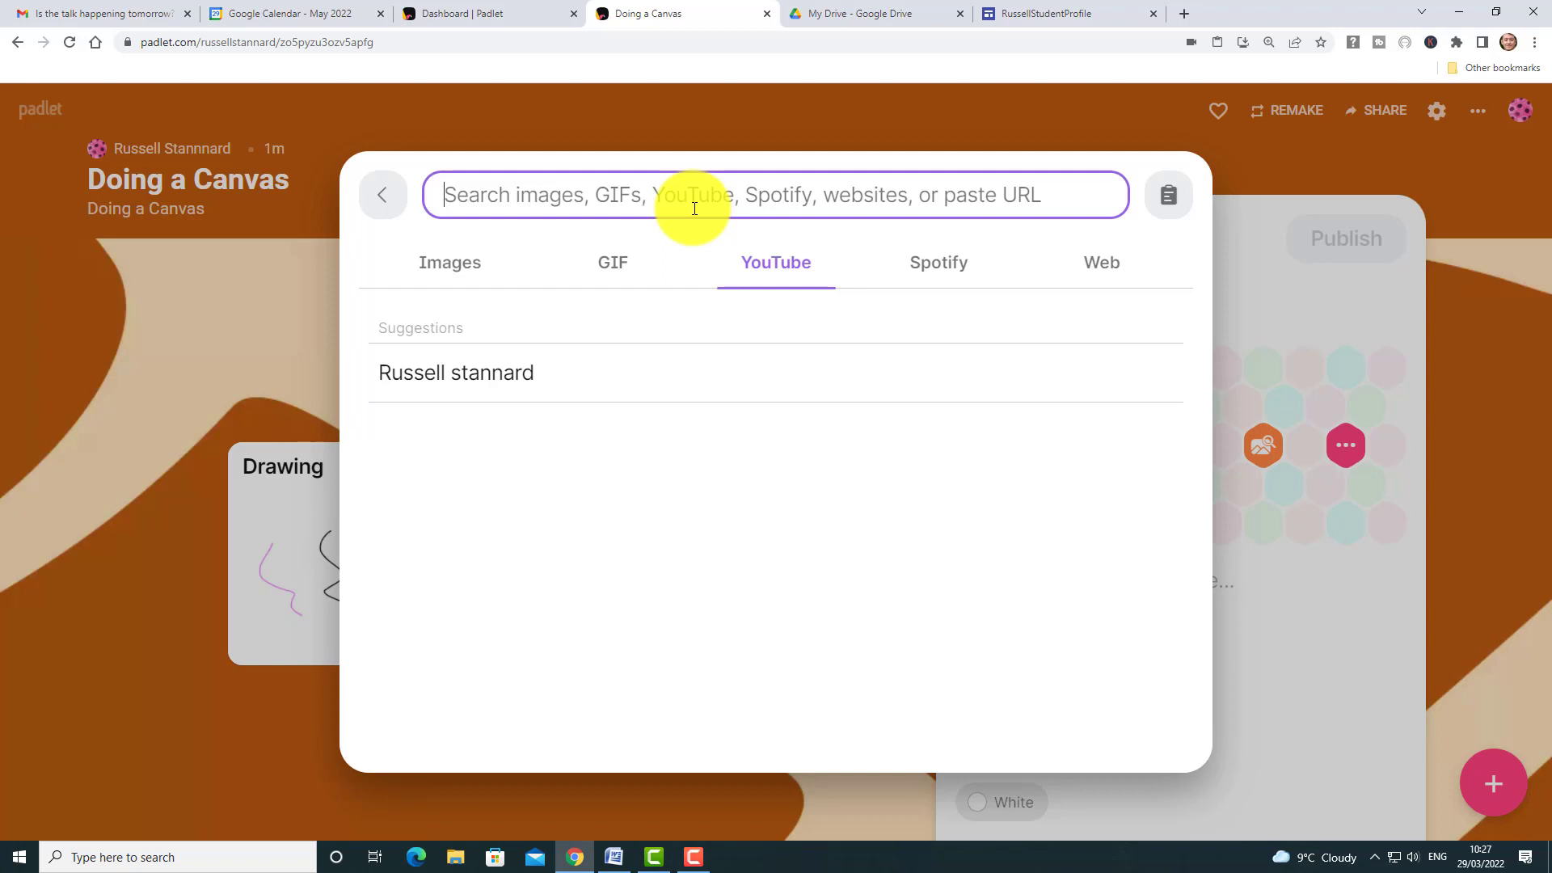
type("Chelsea fc")
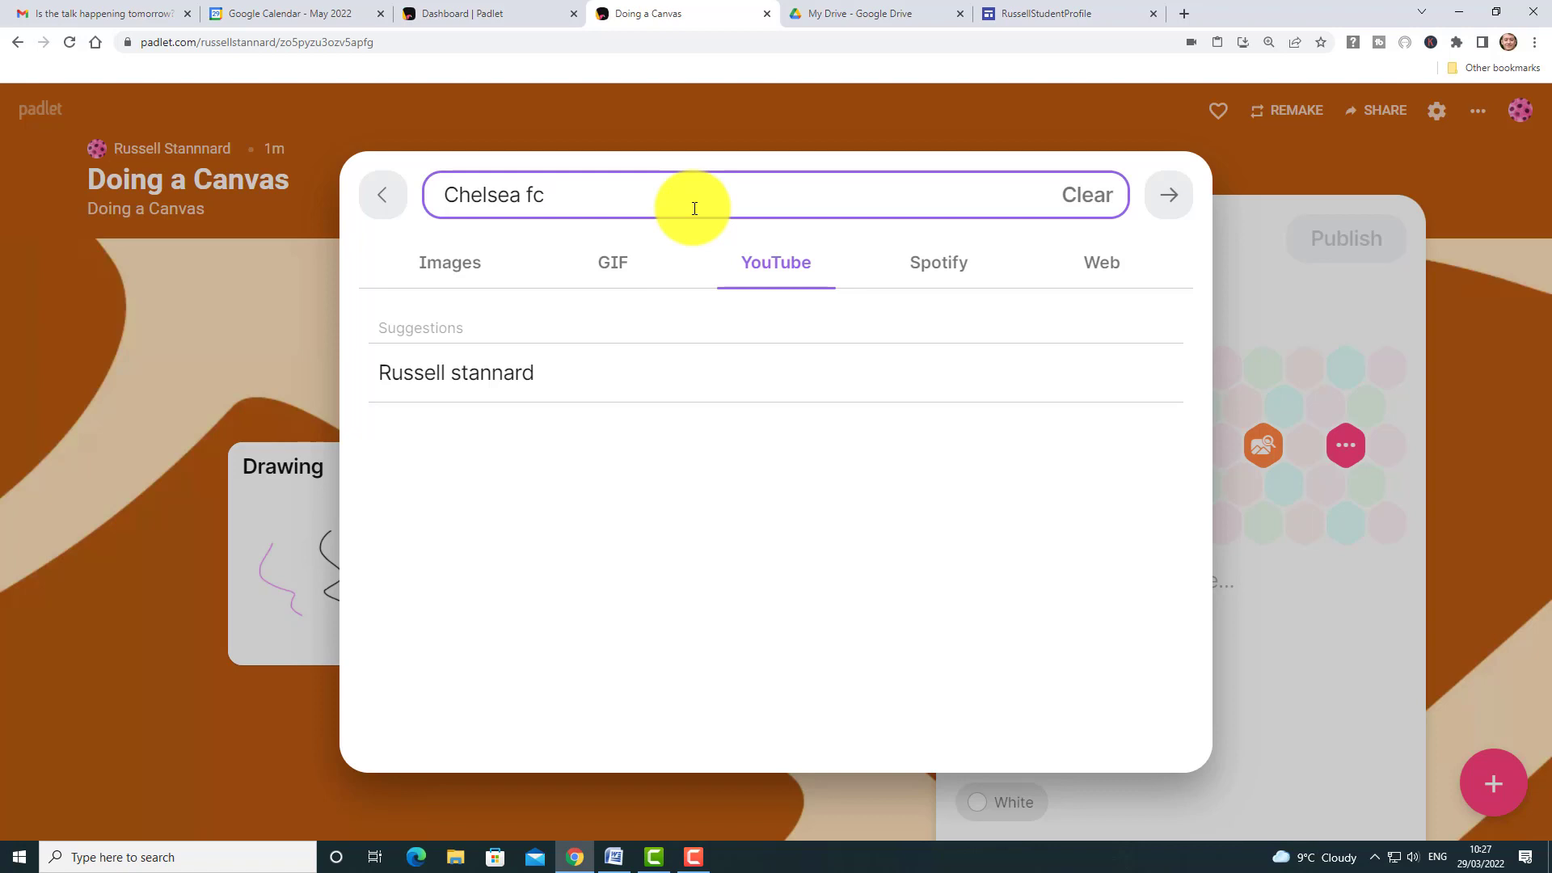
key("Return")
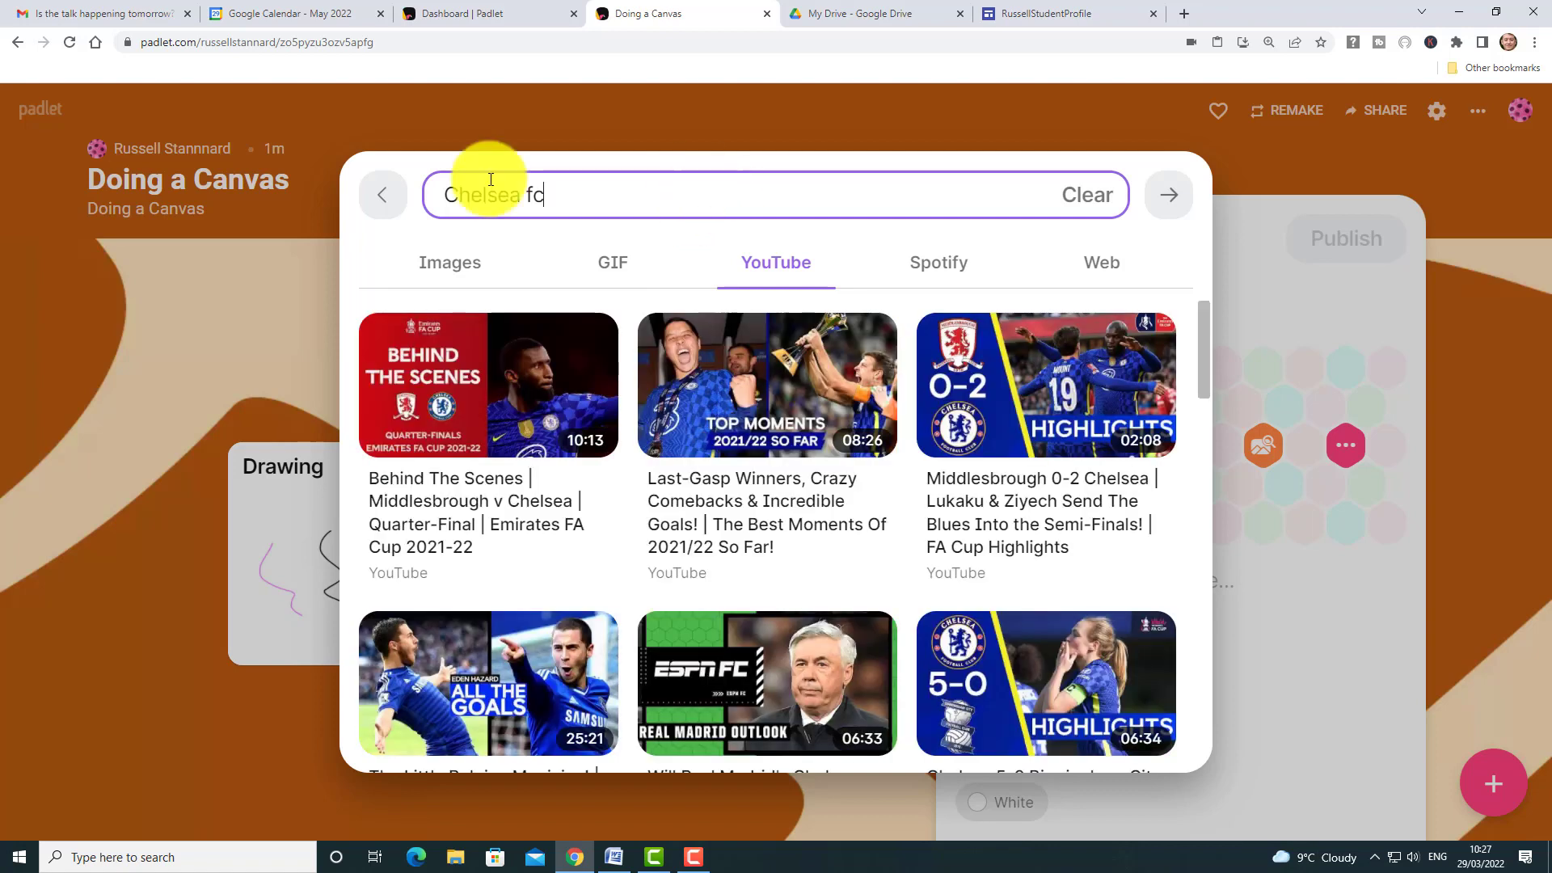
left_click(774, 401)
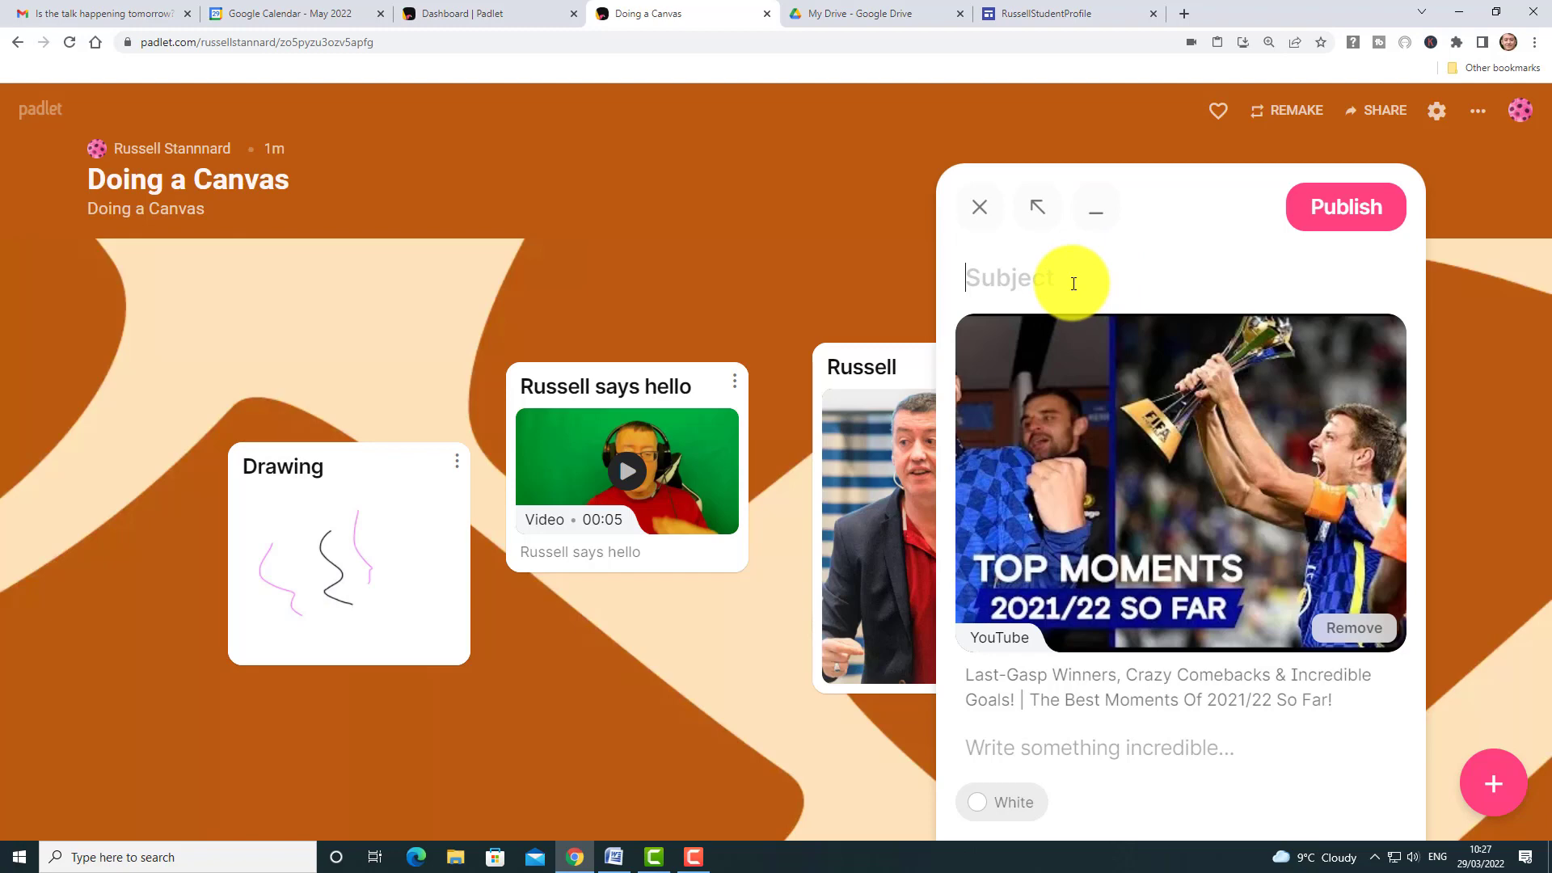
type("My team")
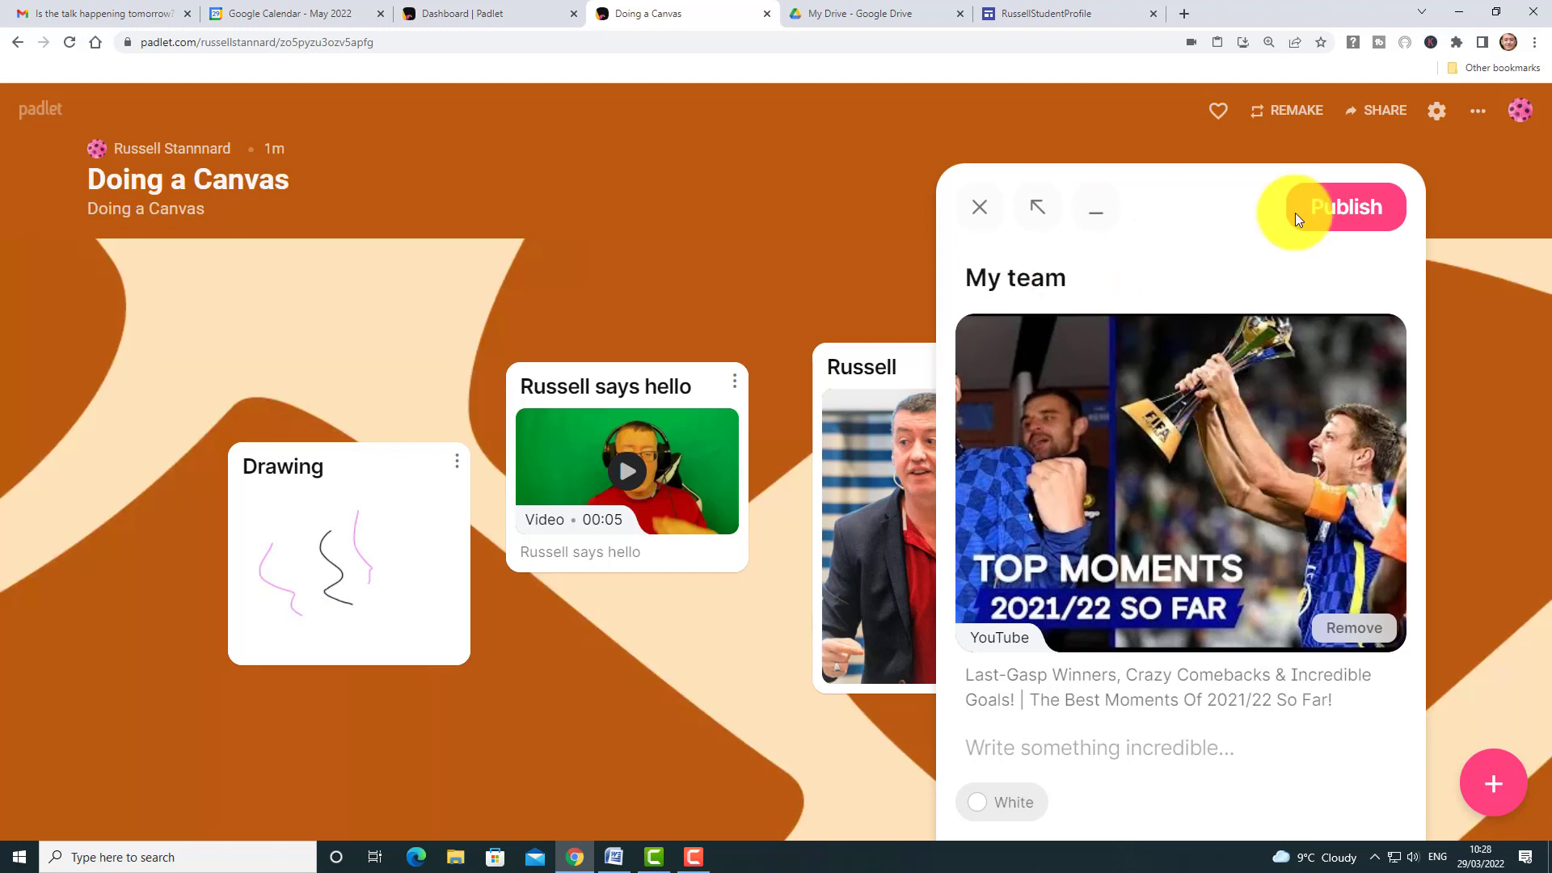
left_click(1354, 210)
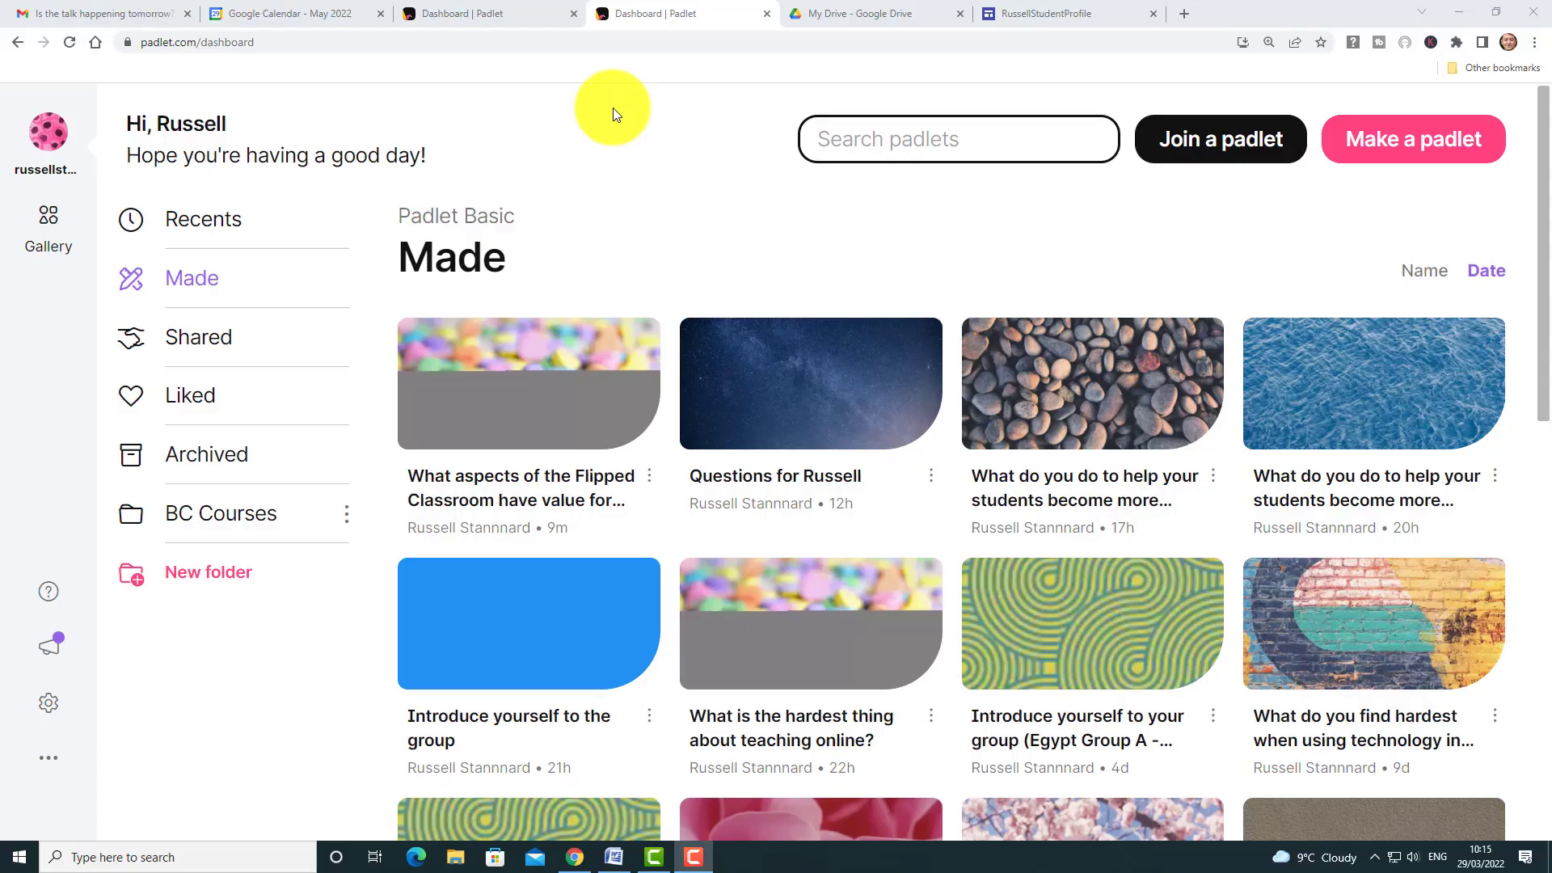
Step: Make a new padlet from the dashboard using the Map format
left_click(1412, 146)
left_click_drag(1539, 212, 1540, 470)
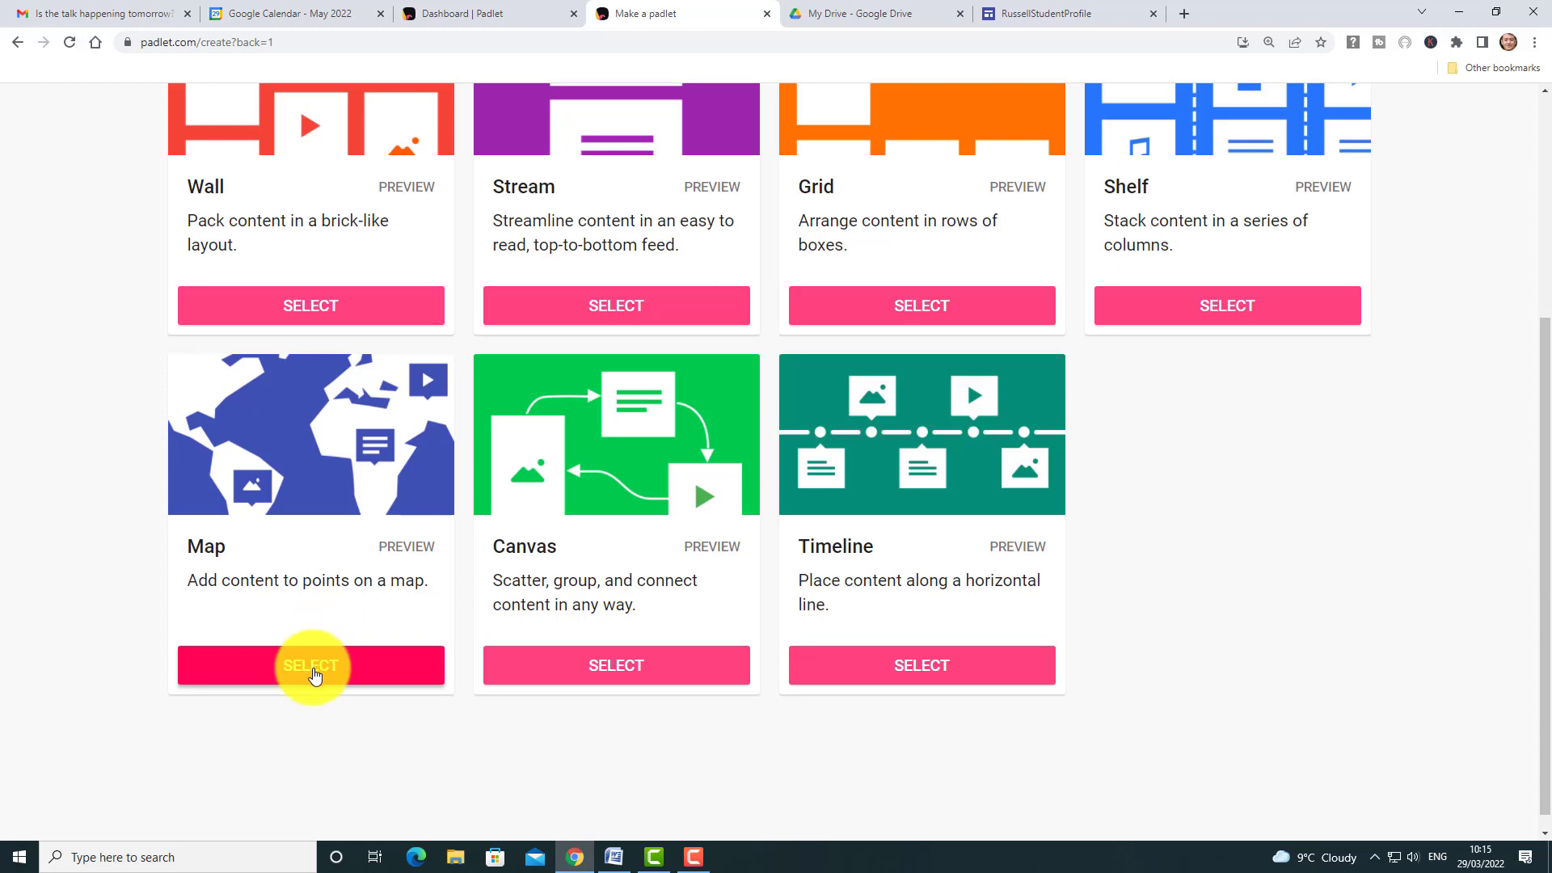
left_click(313, 667)
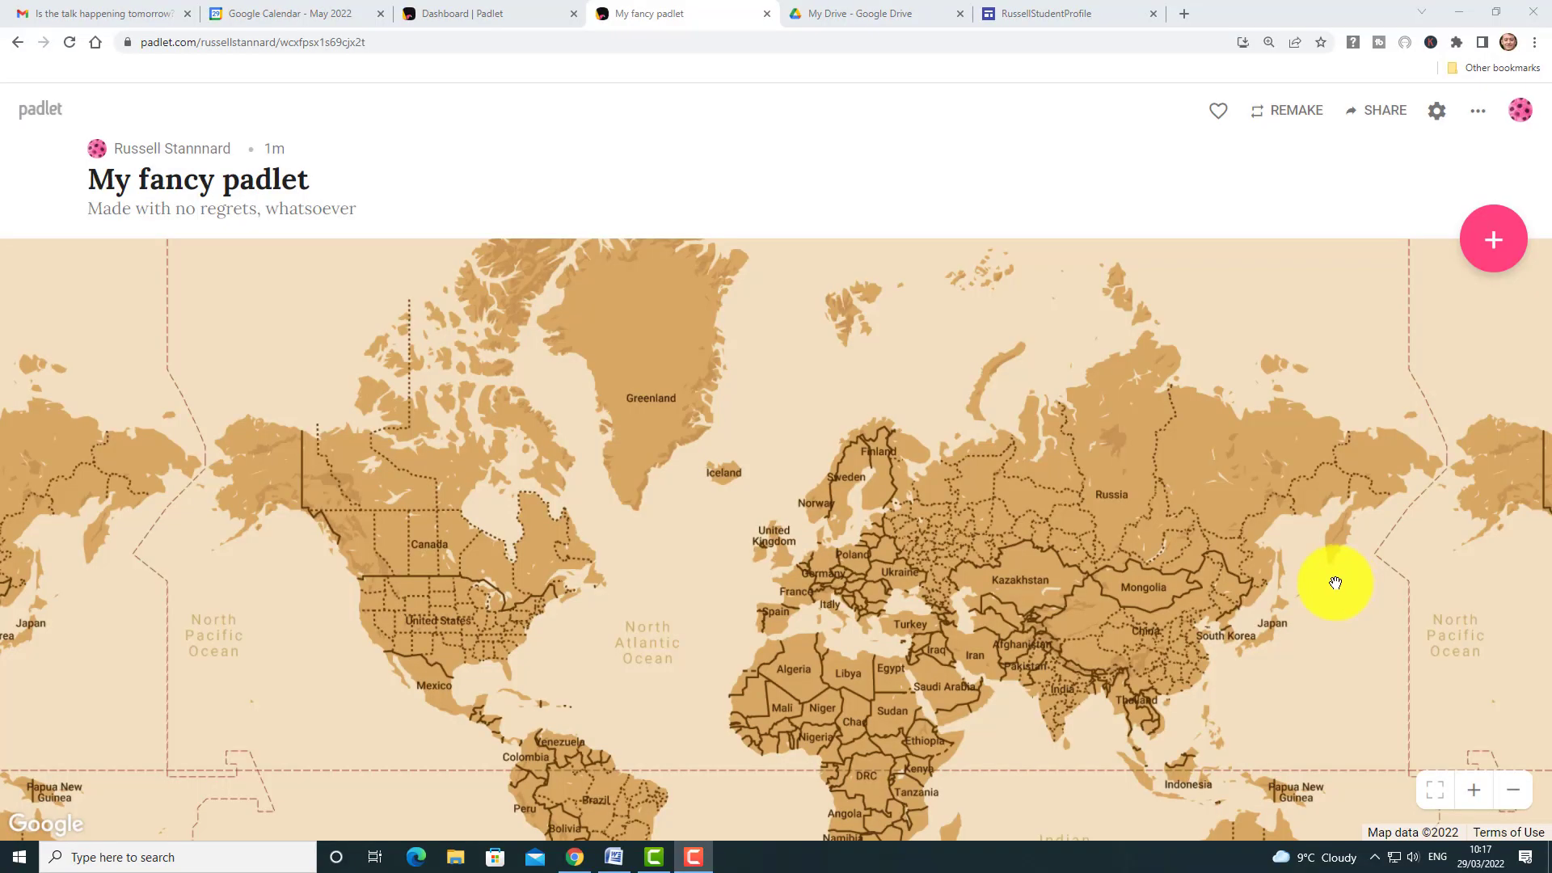
Step: Bring the area just south of London, around Mitcham and Croydon, into close view on the map
left_click(1517, 803)
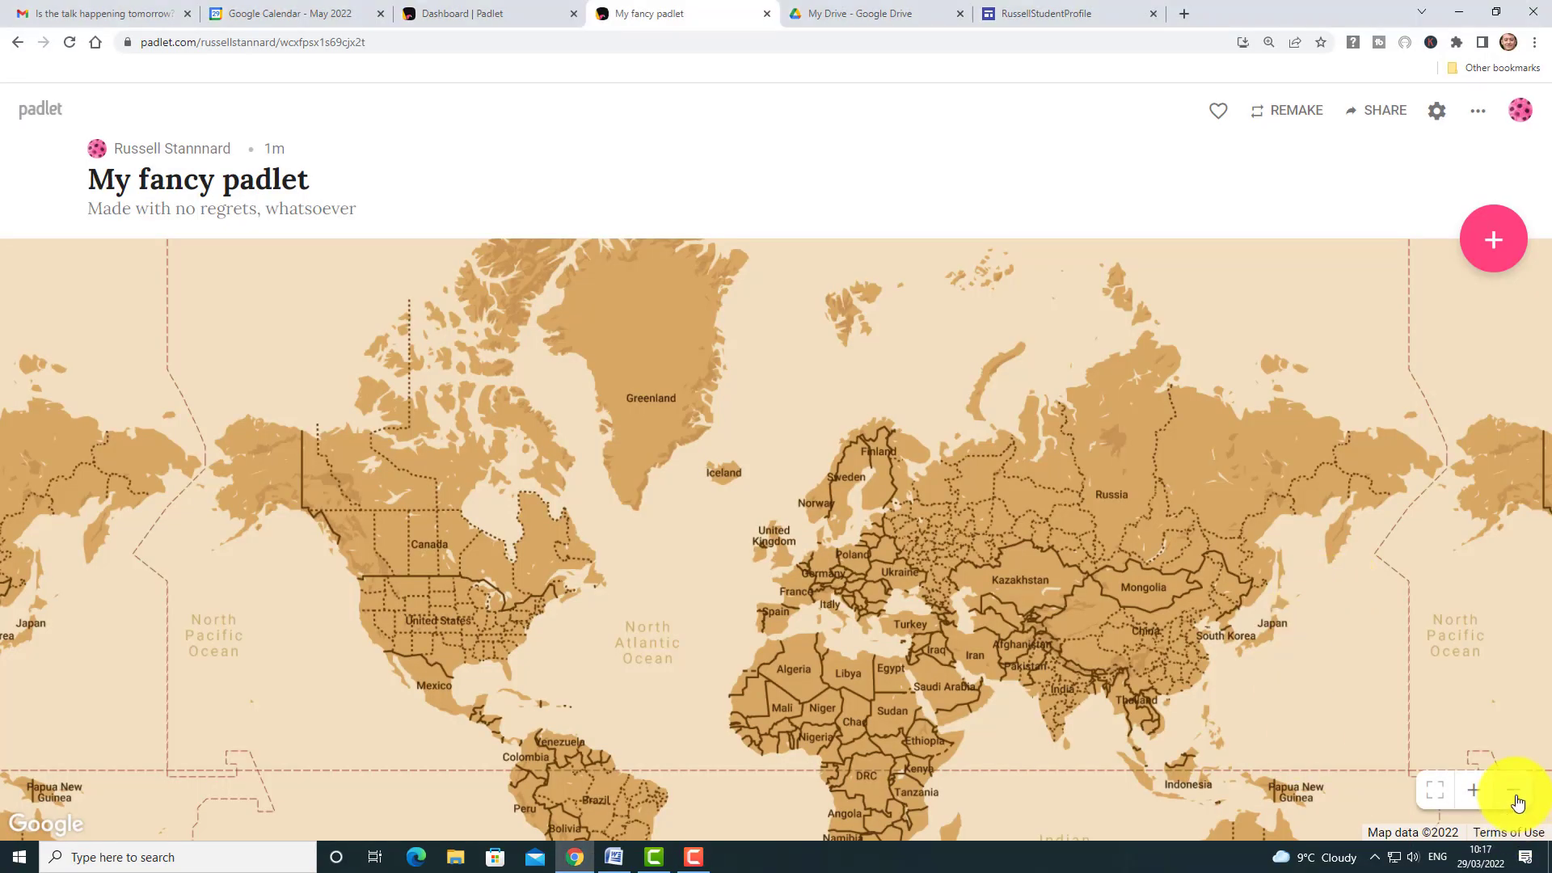
left_click(1474, 798)
left_click(1474, 798)
left_click(1474, 798)
left_click(1474, 799)
left_click(1474, 799)
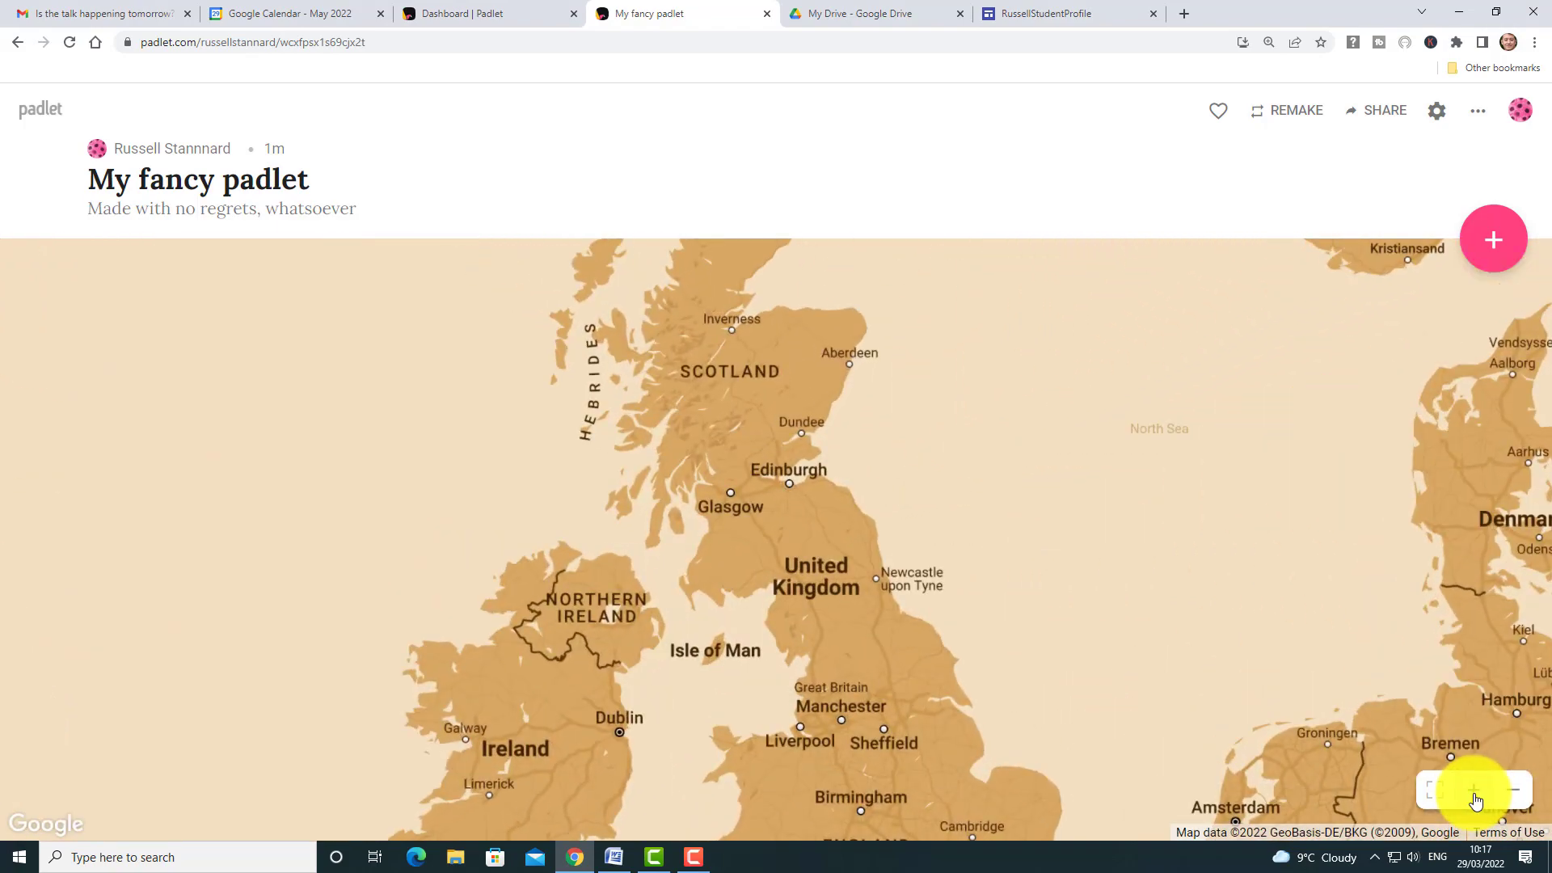
left_click(1431, 799)
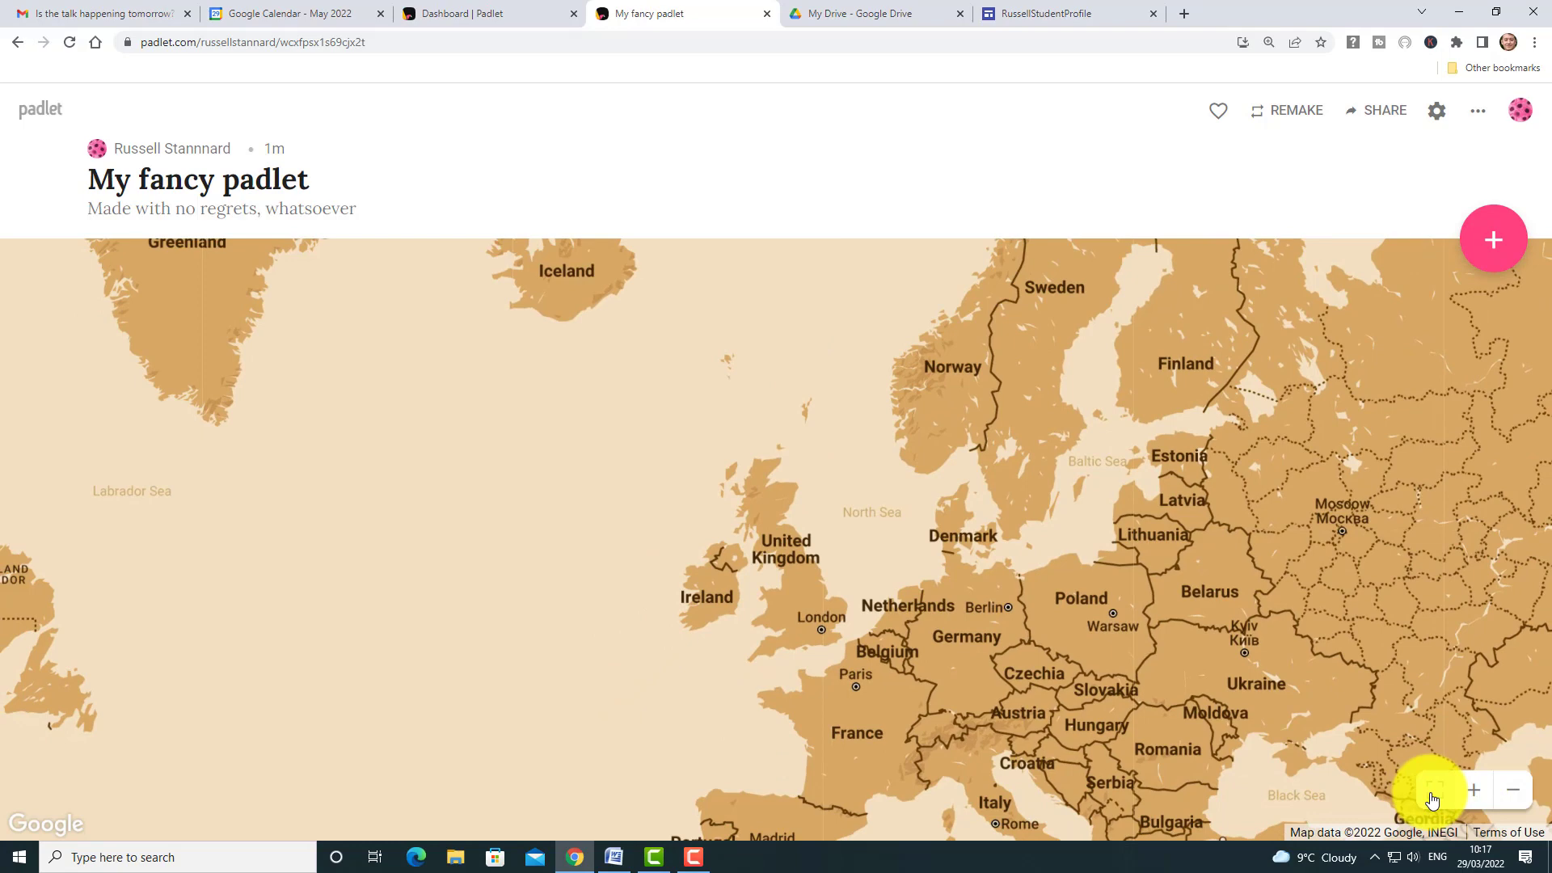
left_click(1473, 792)
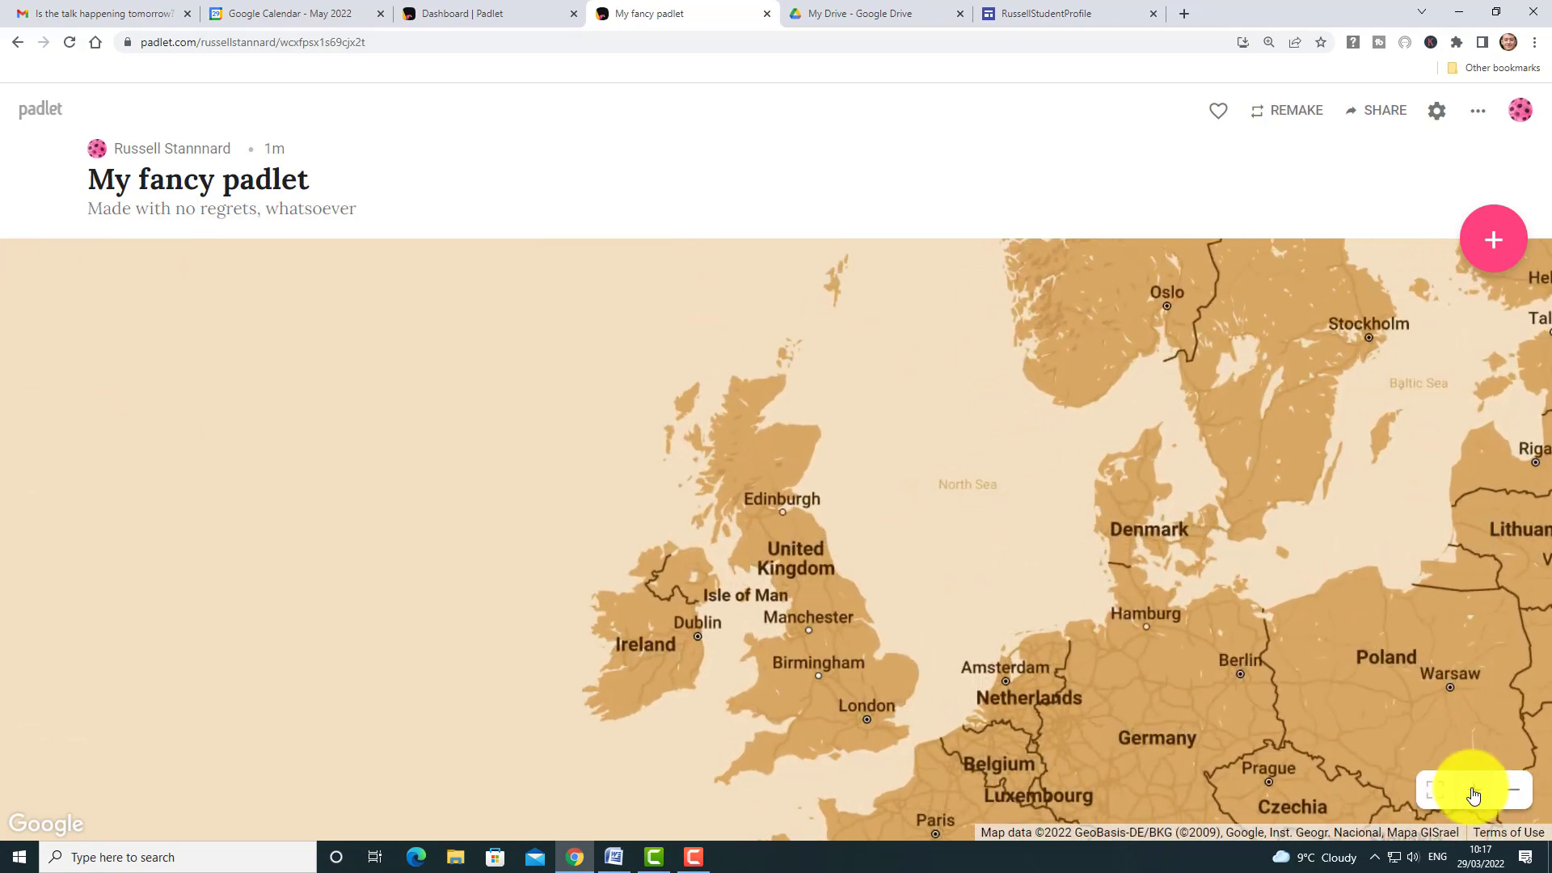
left_click(1474, 792)
left_click(1474, 792)
left_click_drag(1168, 695, 1061, 573)
left_click_drag(1055, 722, 1023, 670)
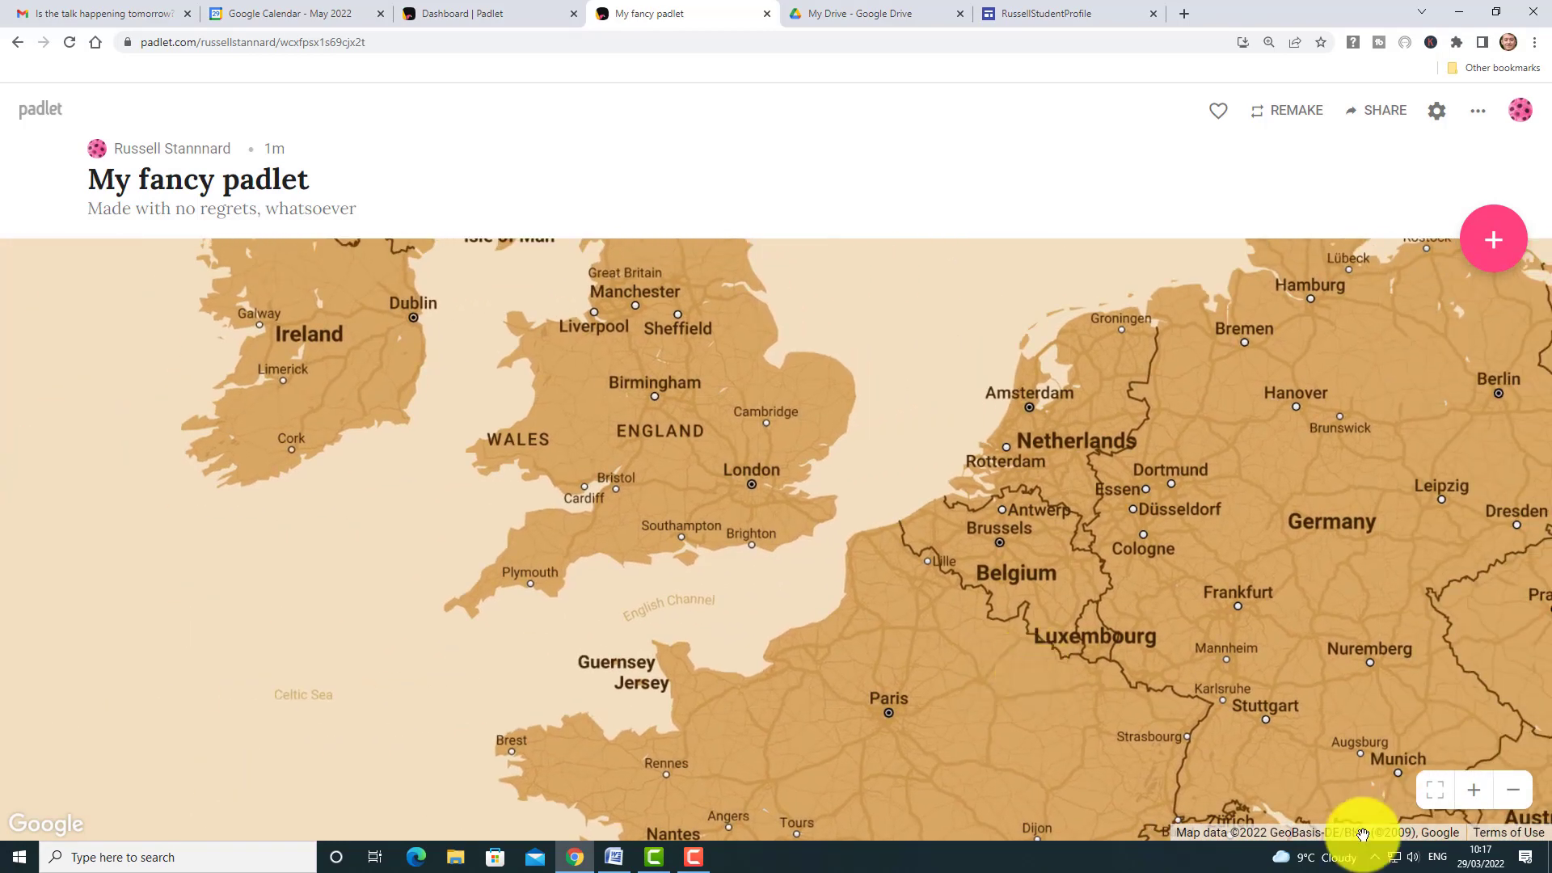
left_click(1473, 790)
left_click(1473, 790)
left_click_drag(1035, 590, 1067, 682)
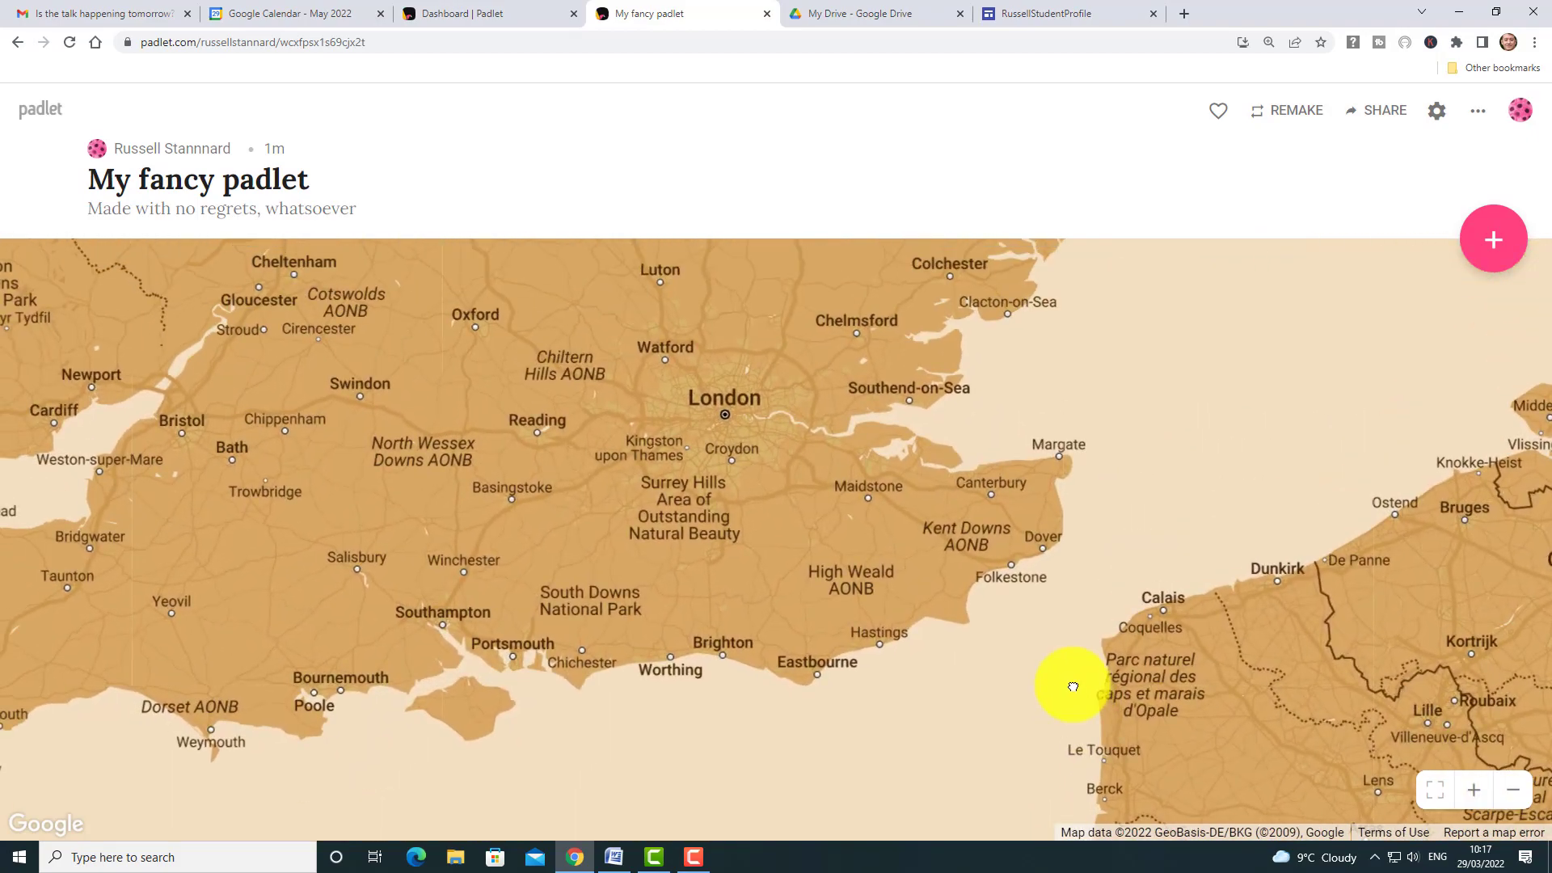
left_click(1475, 793)
left_click(1477, 796)
left_click_drag(1088, 571, 1149, 791)
left_click_drag(1150, 631, 1184, 672)
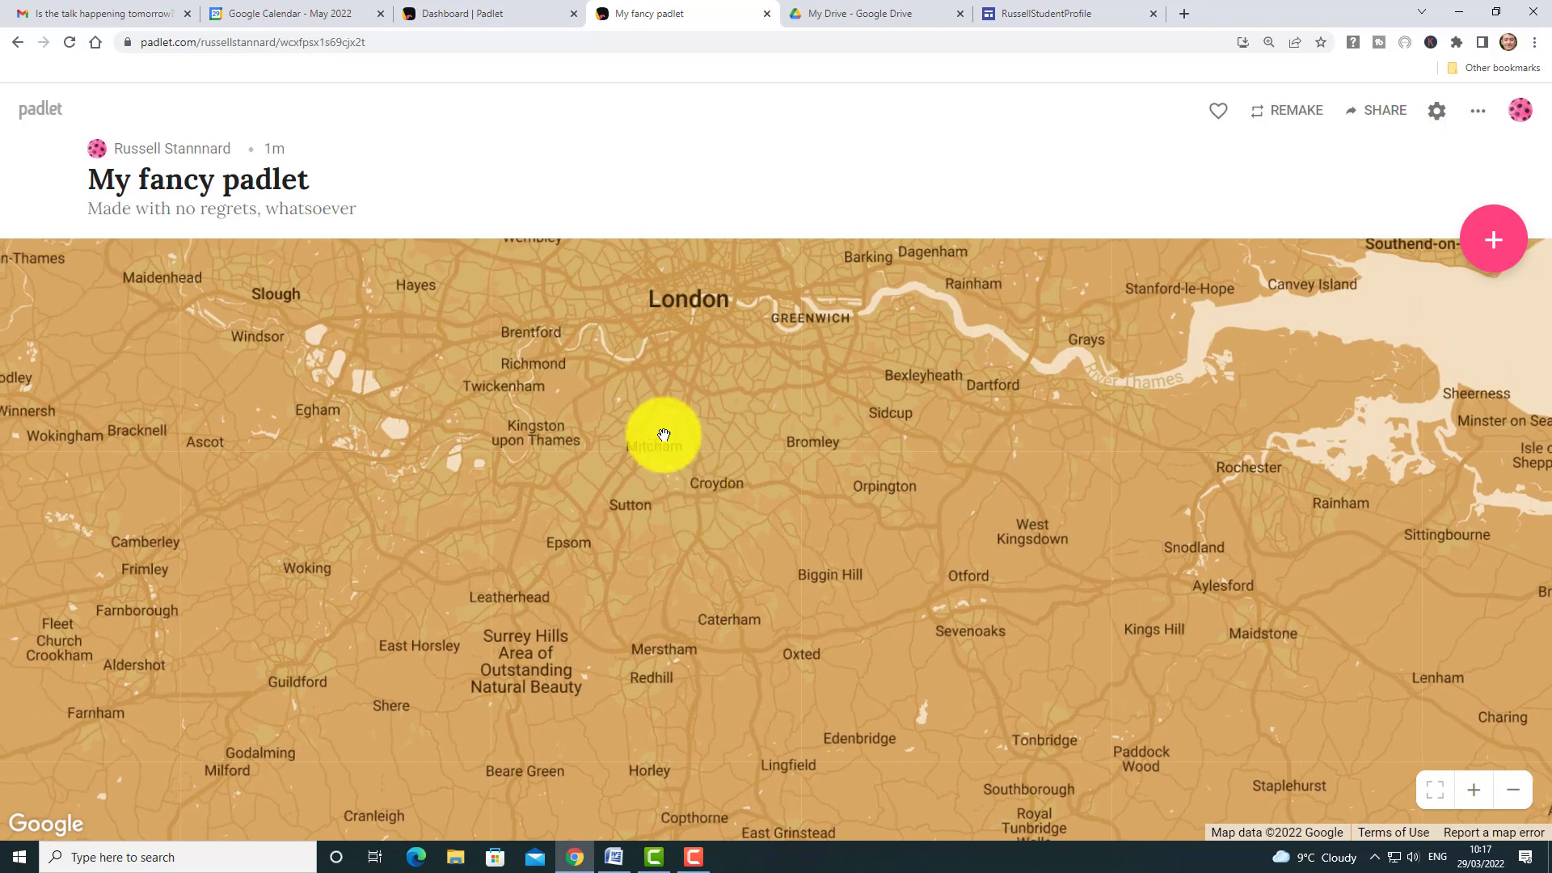
Step: Start a new post by dropping the pin at Mitcham and choose the first "Mitcham, UK" suggestion as its location
left_click(1493, 247)
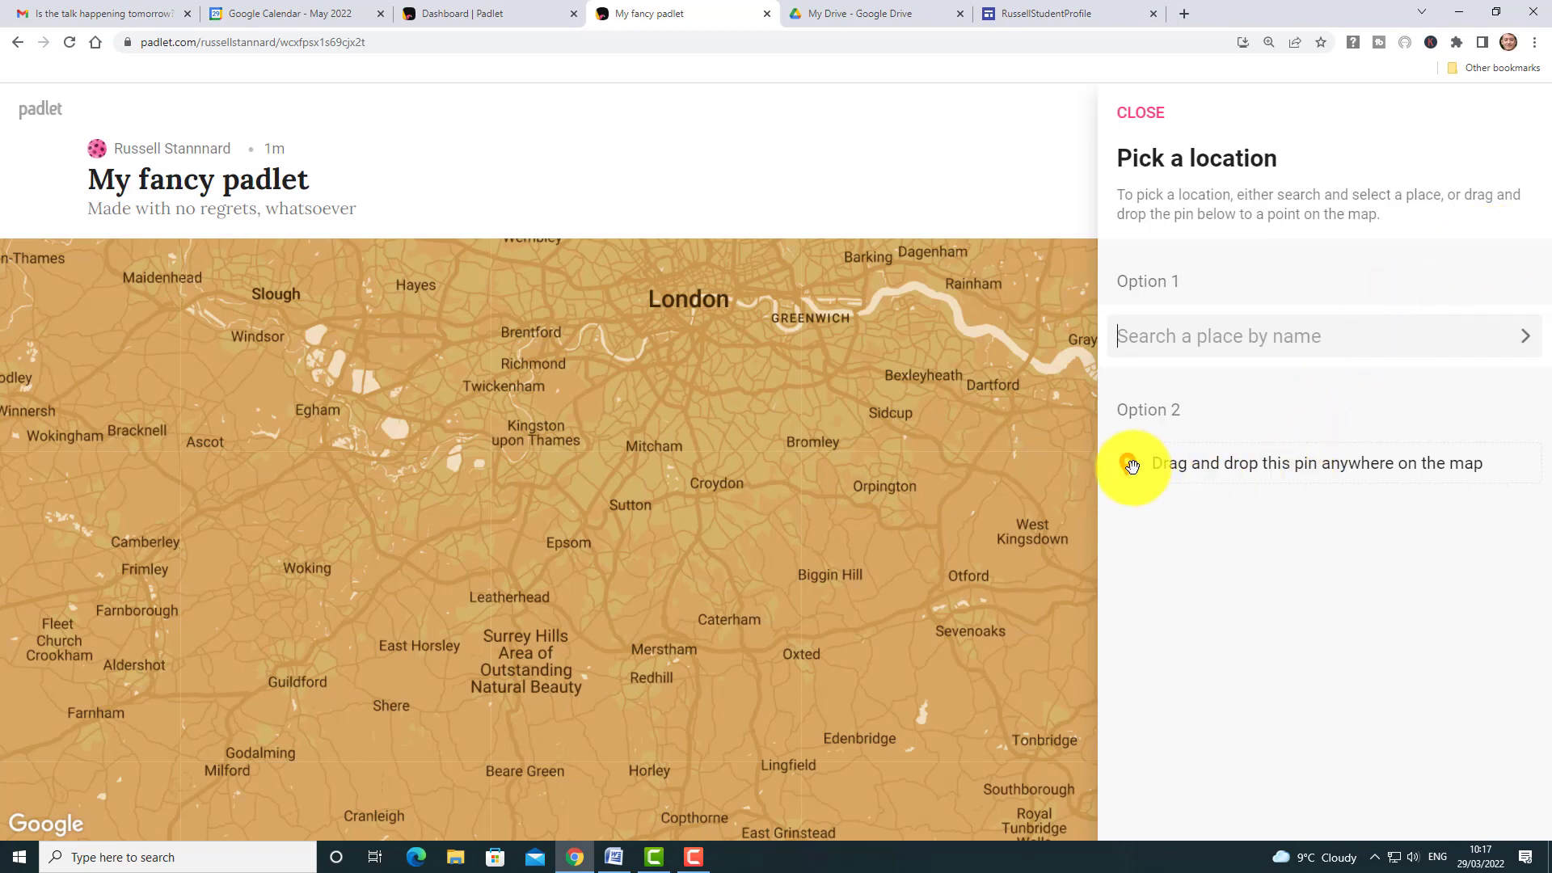
left_click_drag(1130, 465, 652, 474)
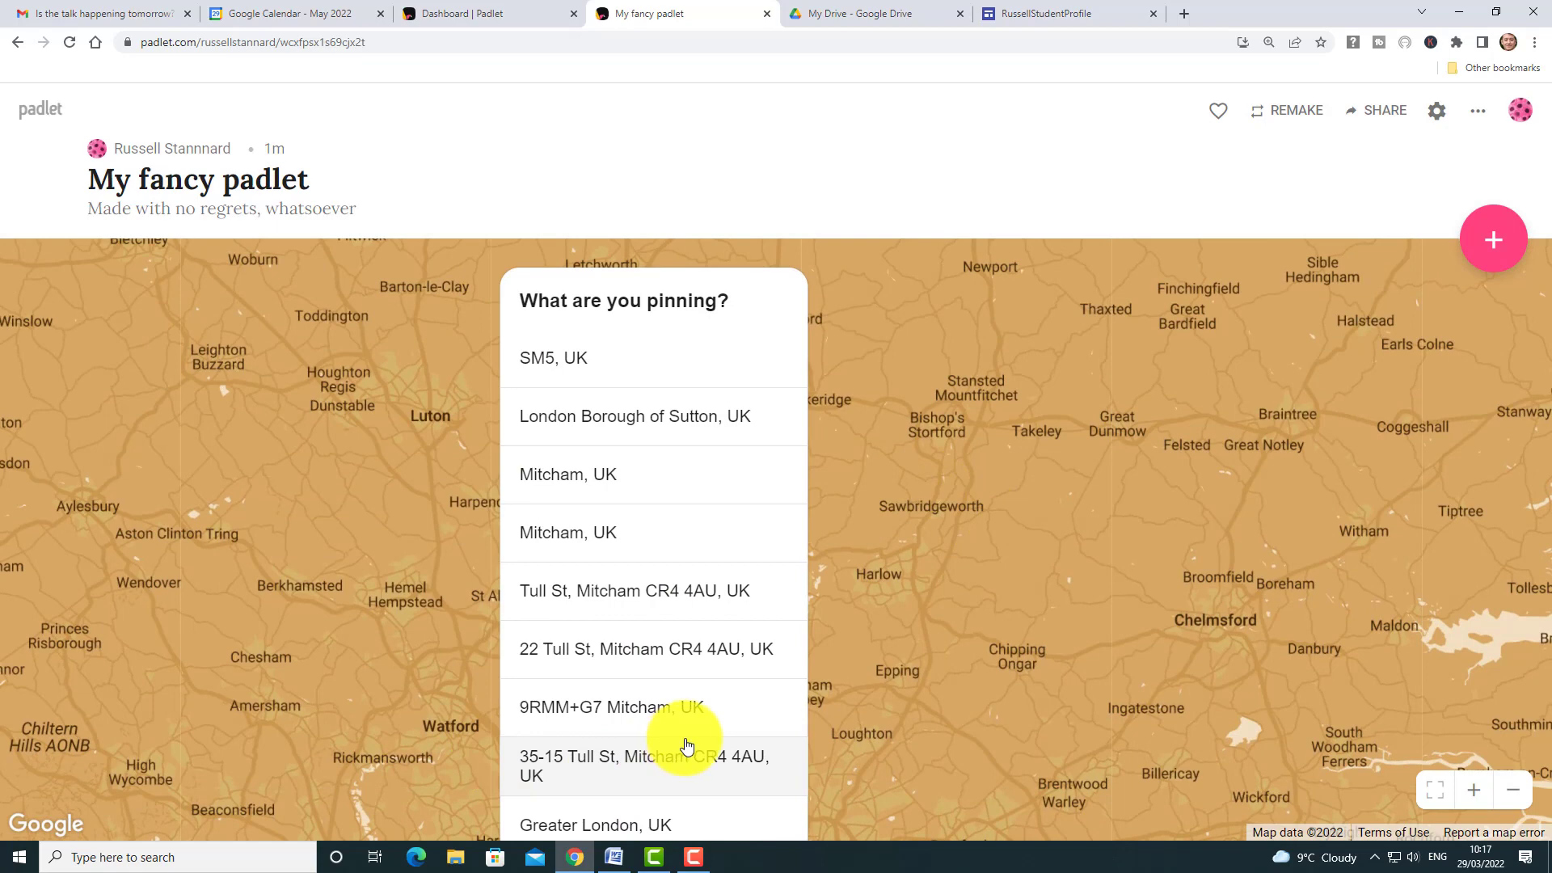
left_click(539, 482)
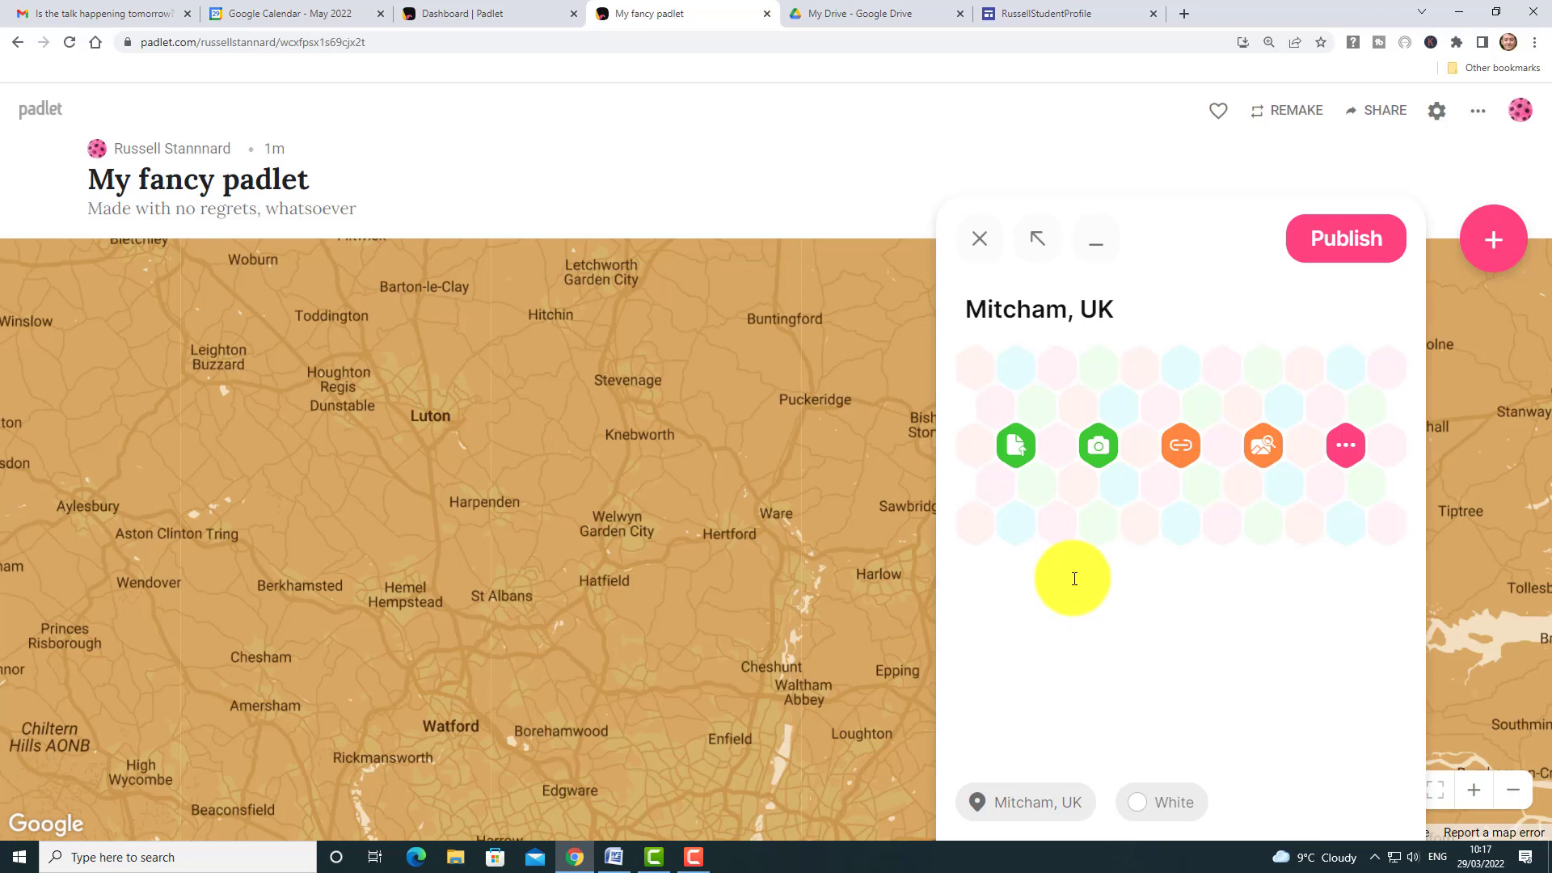
Step: Write "I went to school in Mitcham" as the pinned post's text and publish it
key("BackSpace")
key("BackSpace")
key("BackSpace")
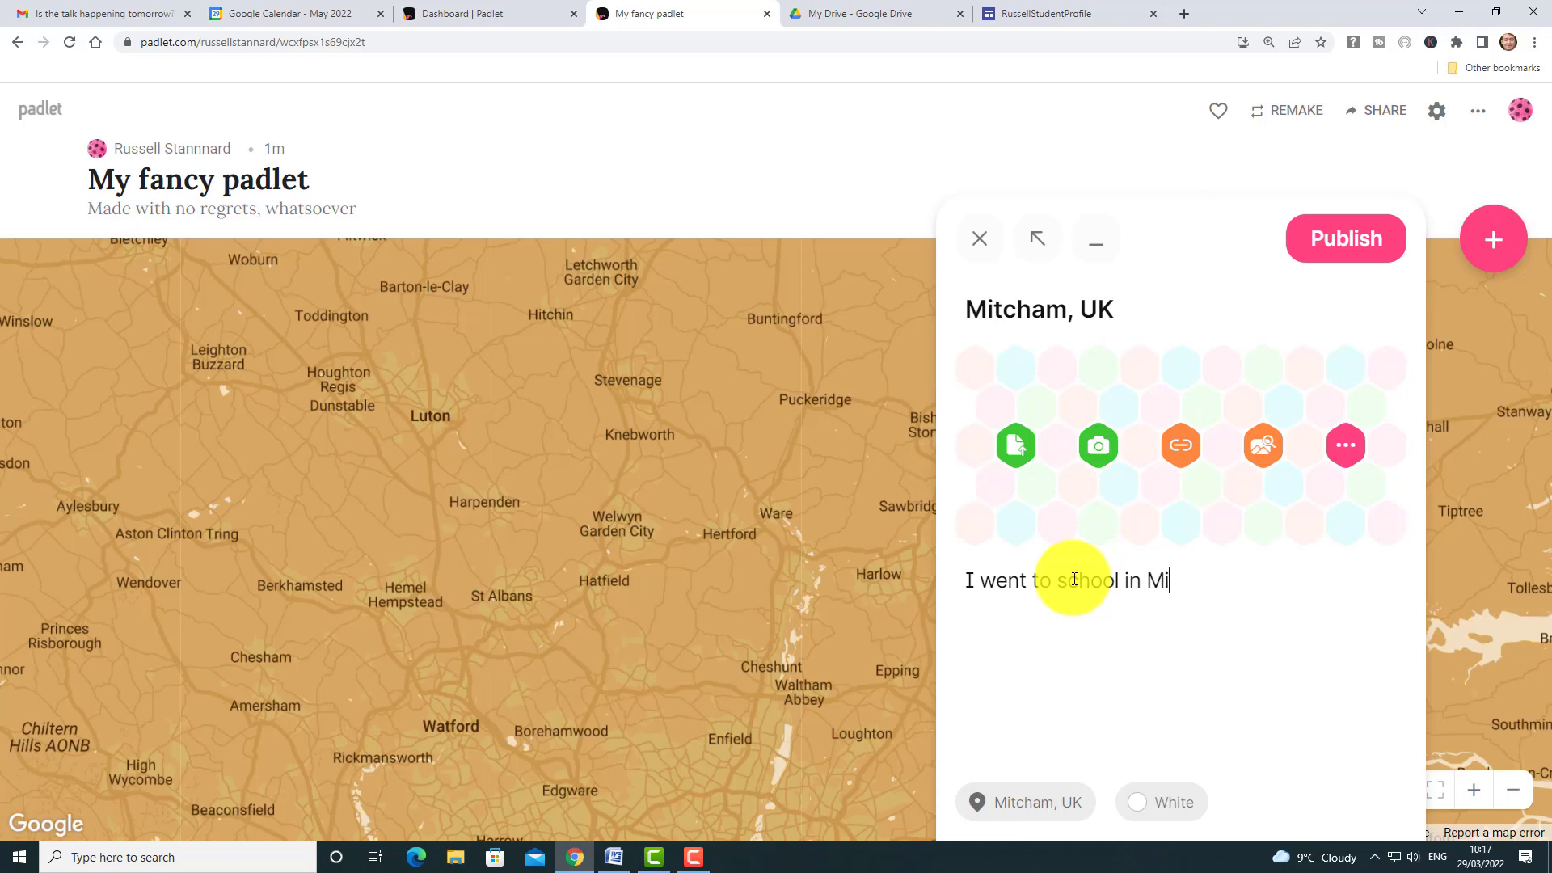
type("am")
left_click(1332, 254)
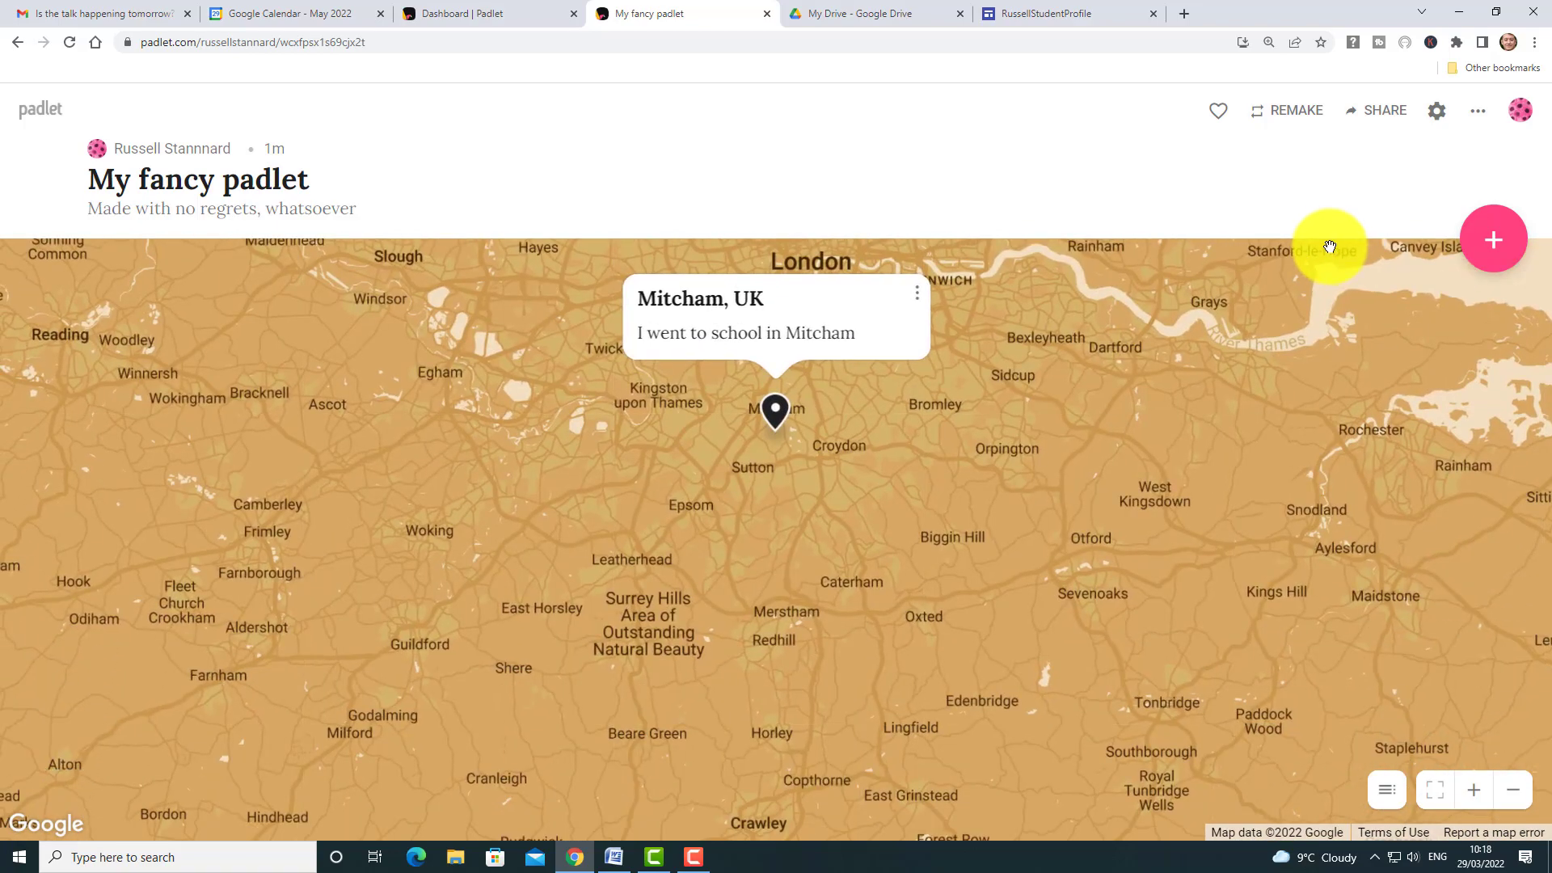
Step: Start another post by dropping the pin just south of Croydon and choose "London Borough of Croydon, UK" as its location
left_click(1493, 241)
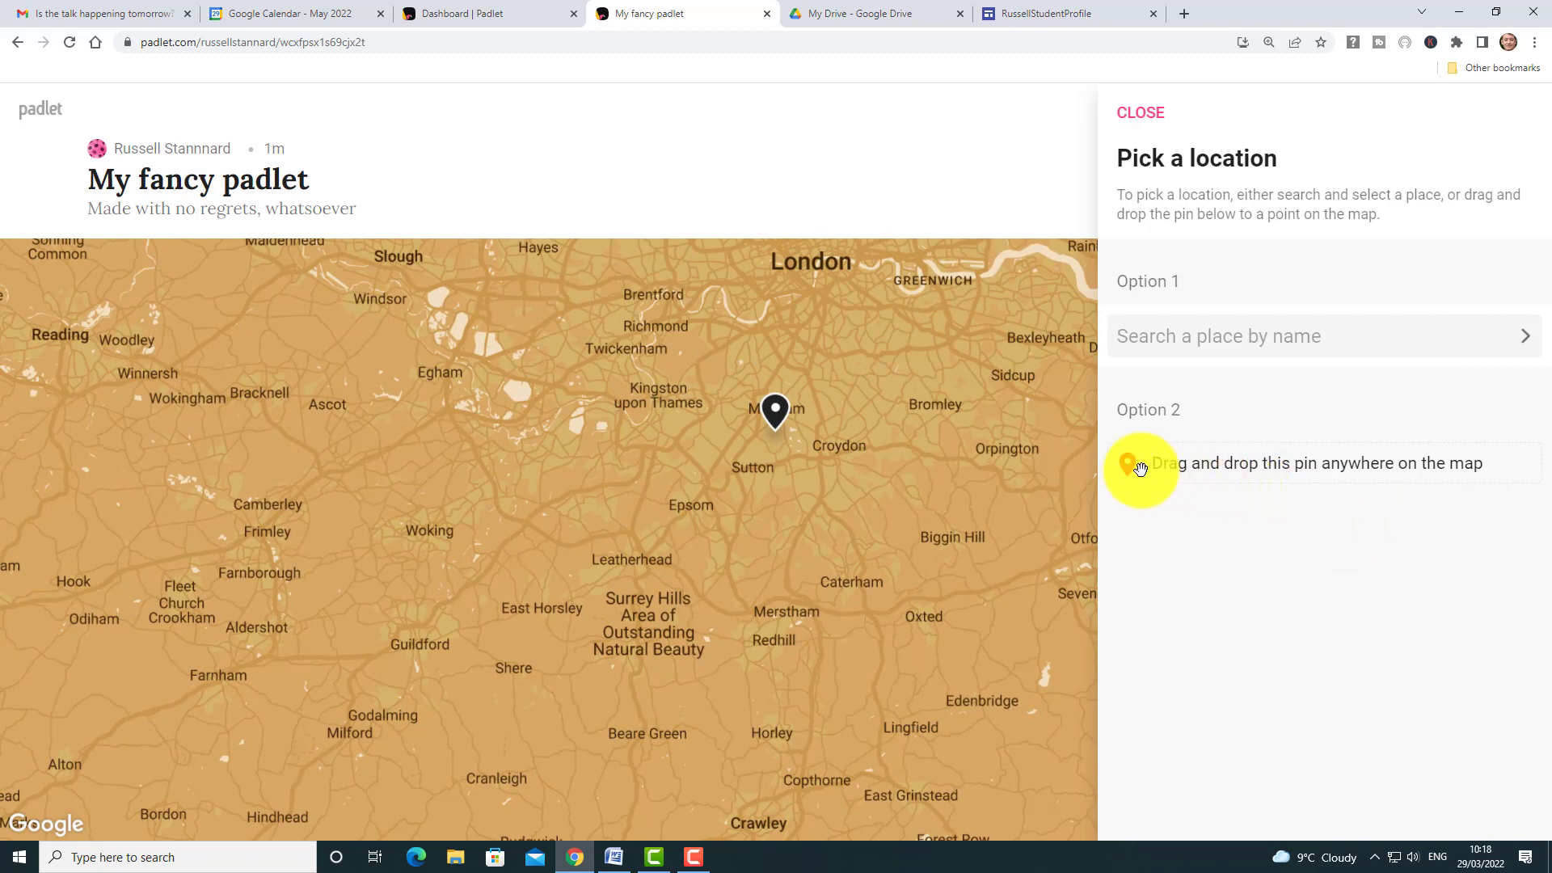
left_click_drag(1131, 466, 845, 468)
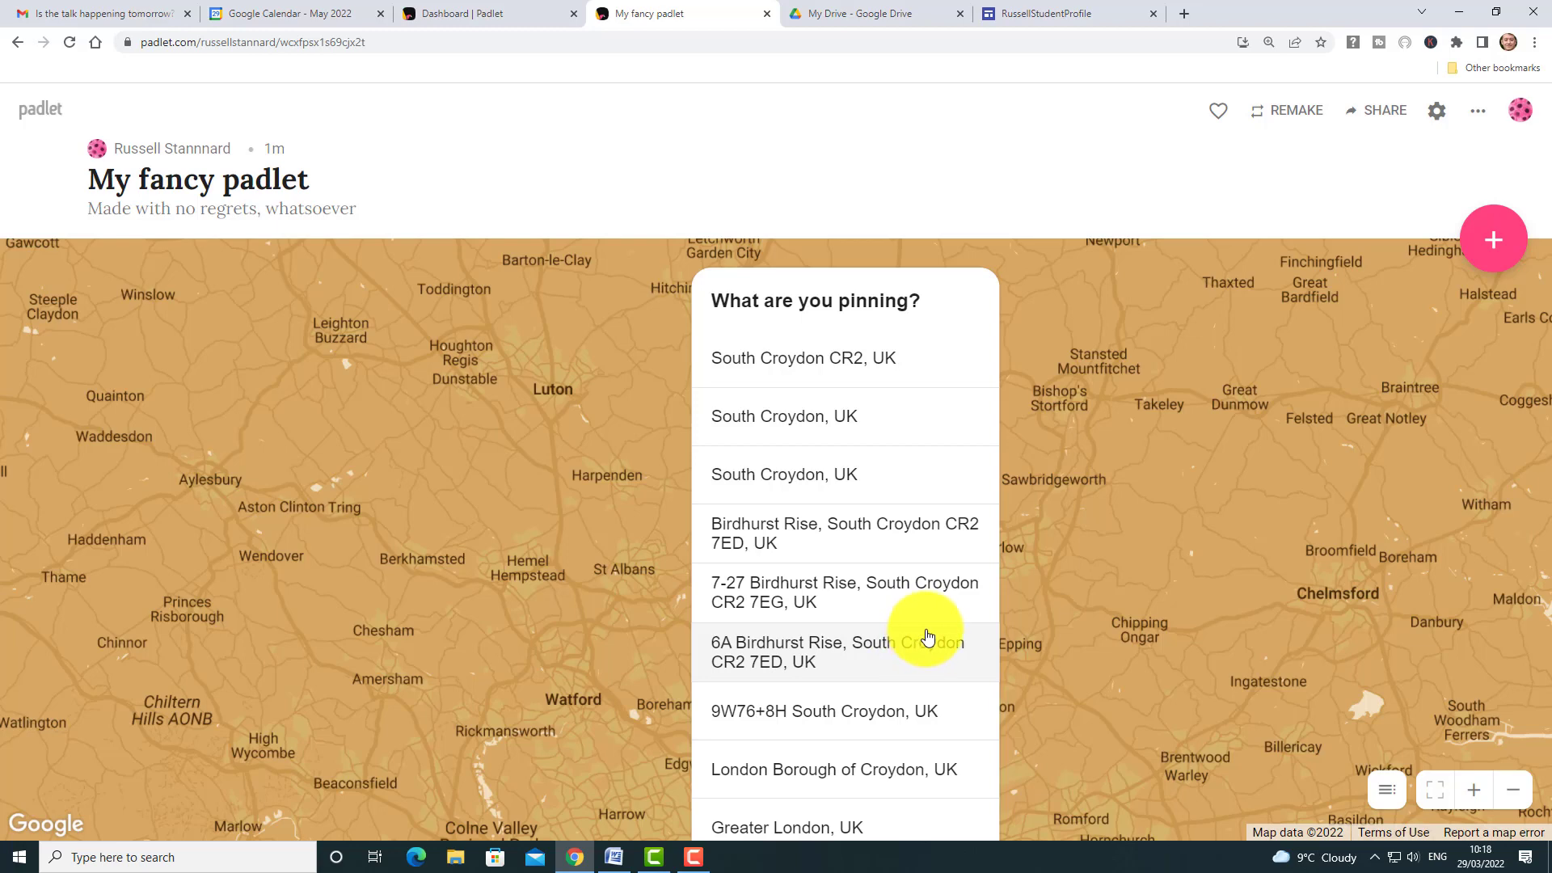
left_click(774, 771)
Step: Write "I used to go shopping in Croydon" as the Croydon post's text and publish it
type("I used to go shop")
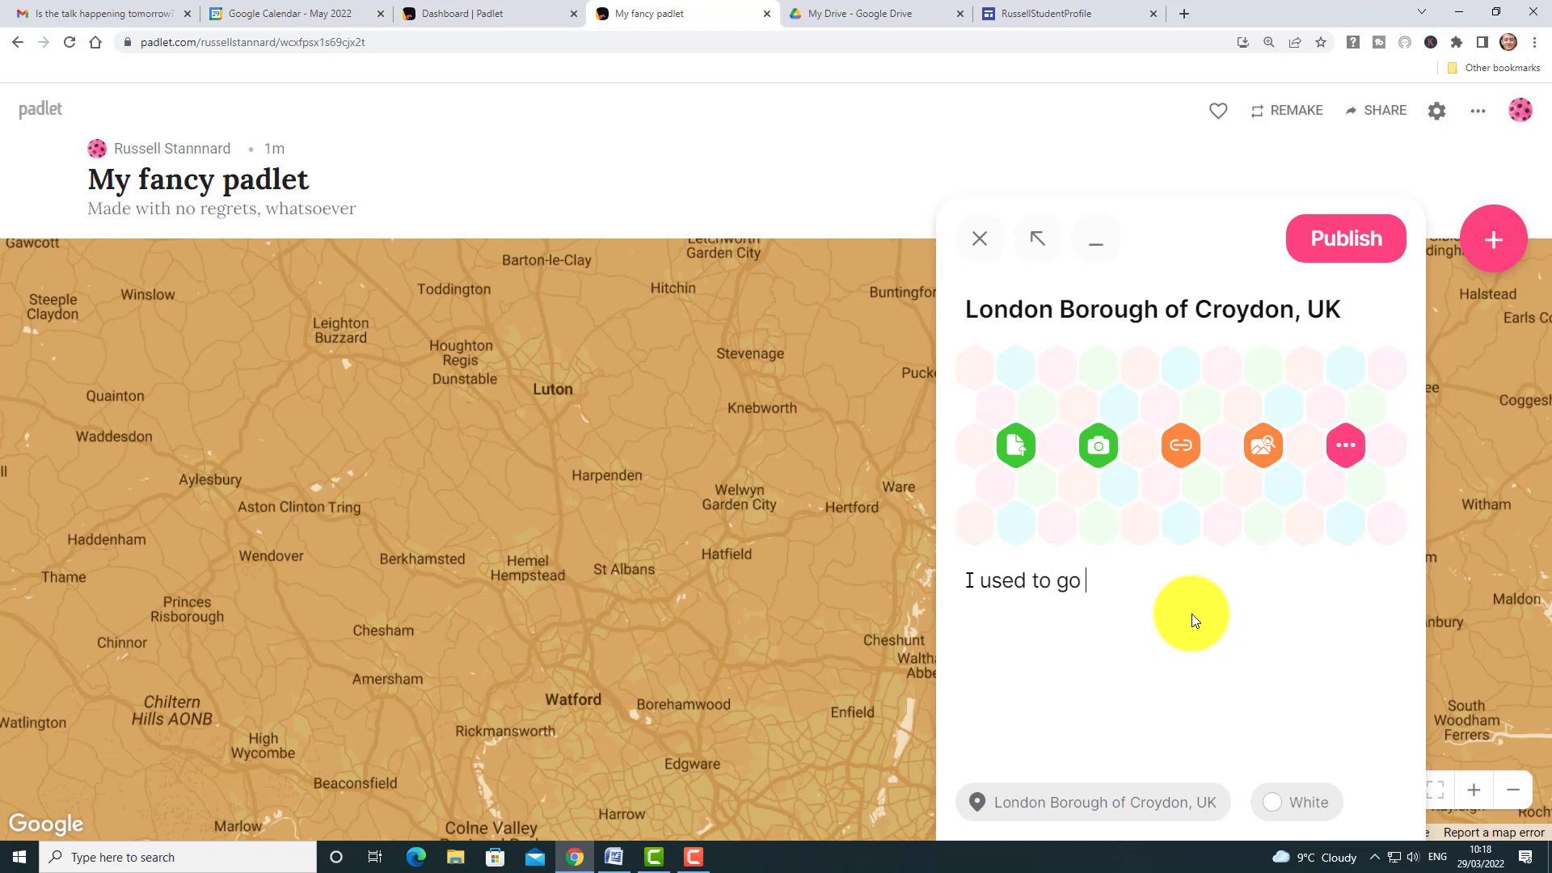
type("g in C")
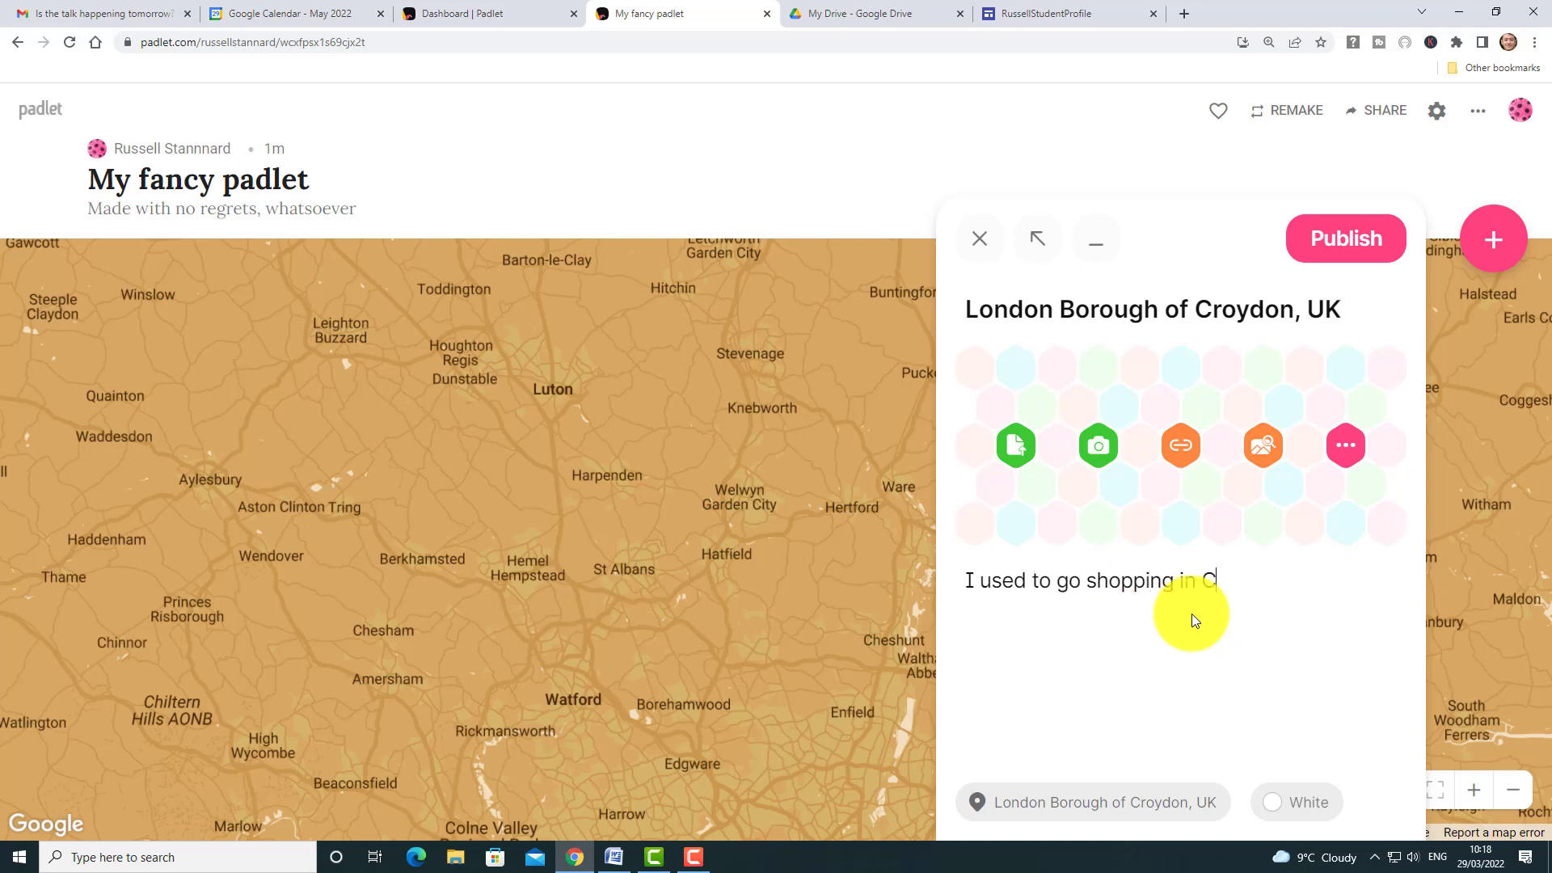
type("roydon")
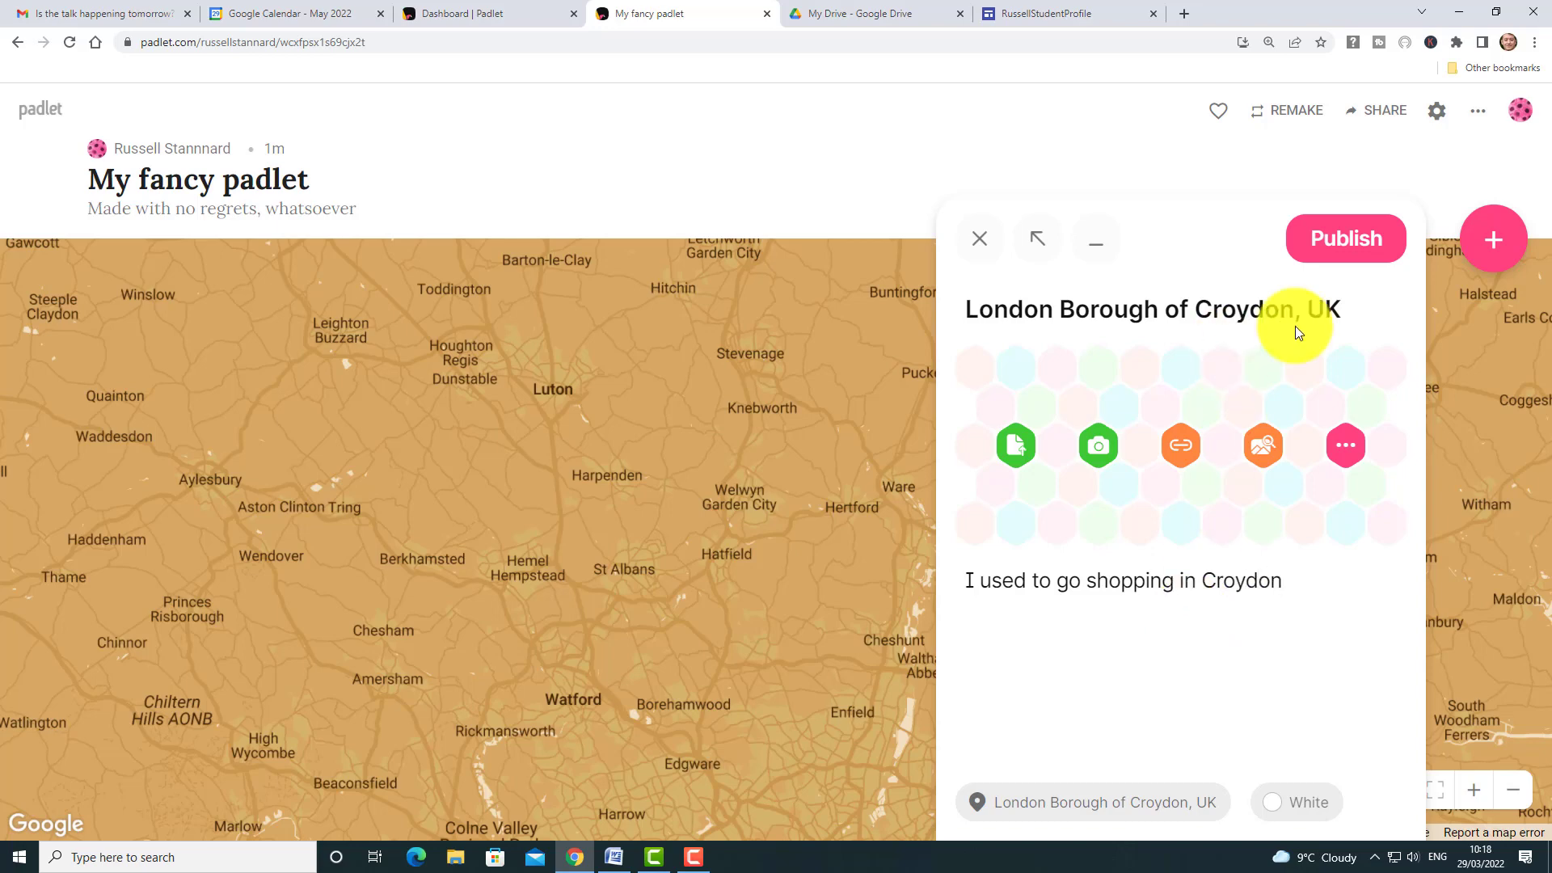
left_click(1346, 238)
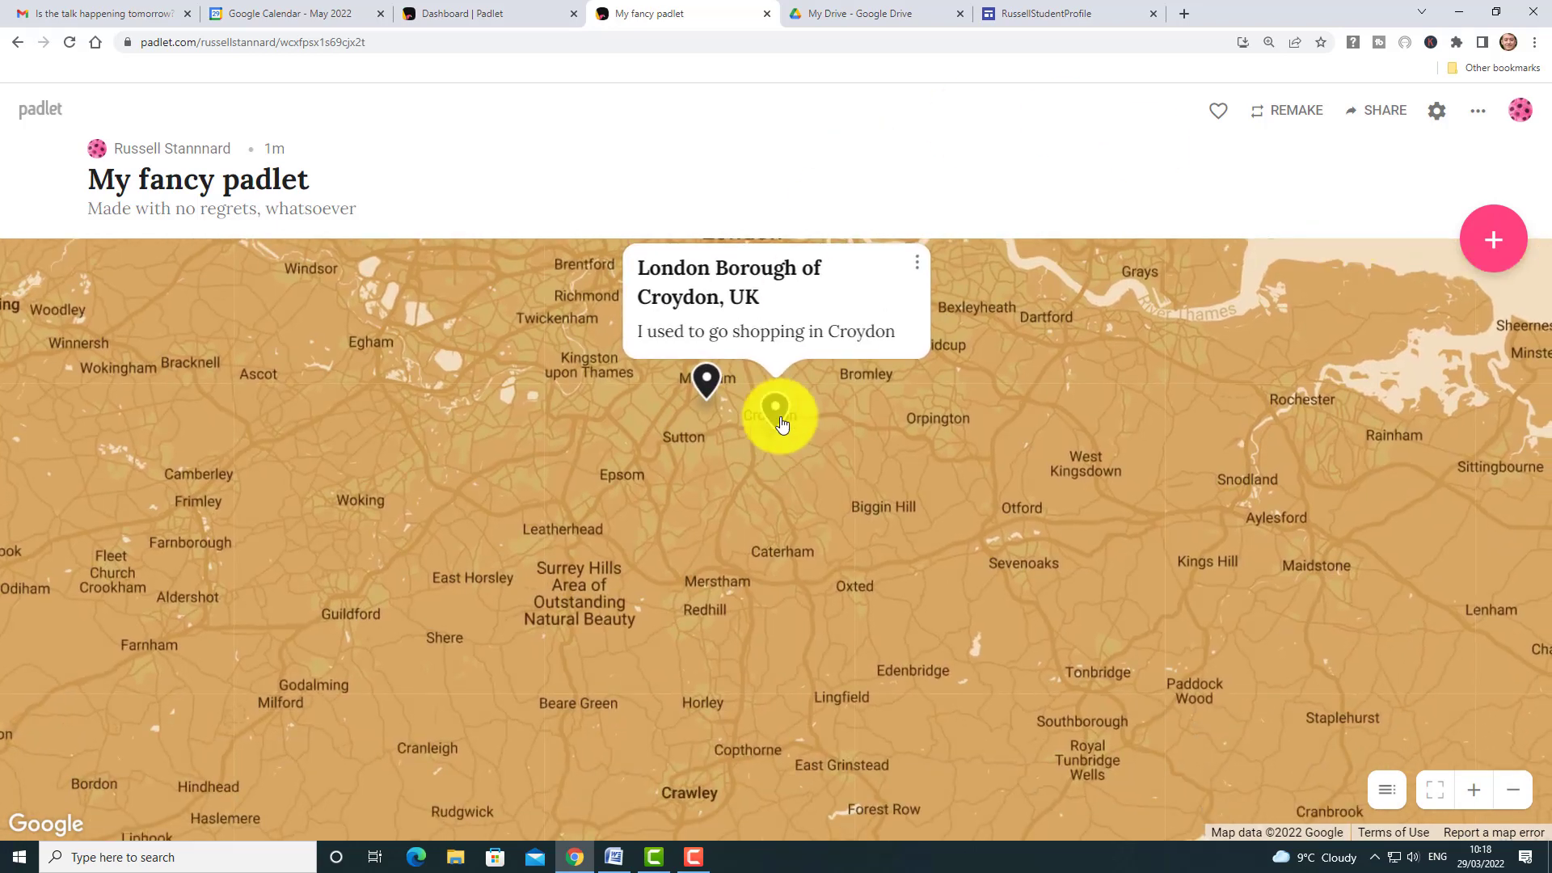
Step: View the Mitcham post and the Croydon post through their map pins
left_click(699, 387)
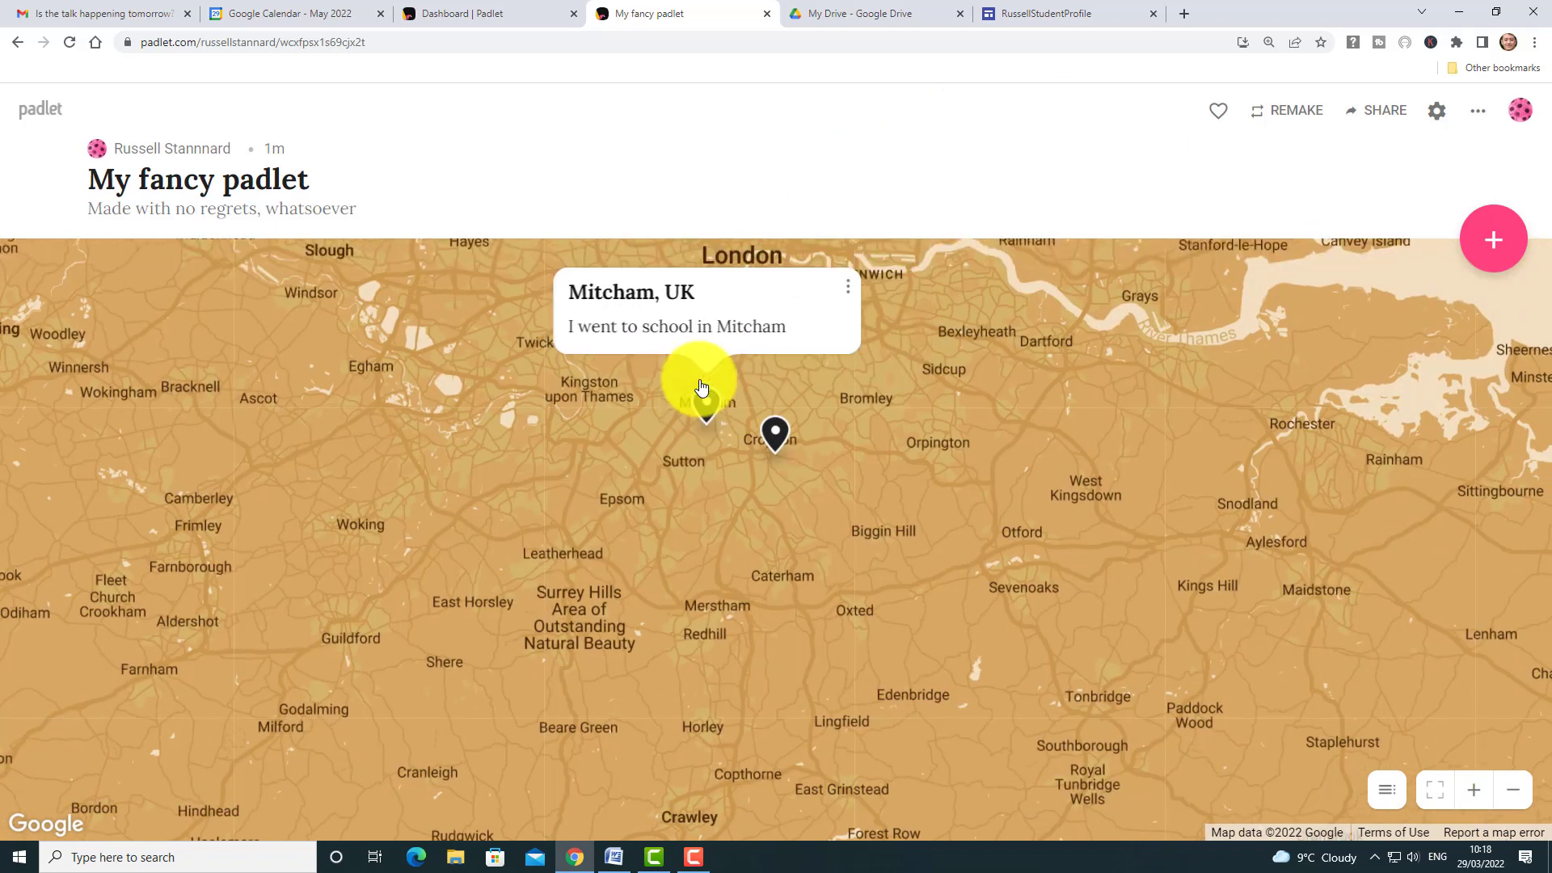
left_click(778, 430)
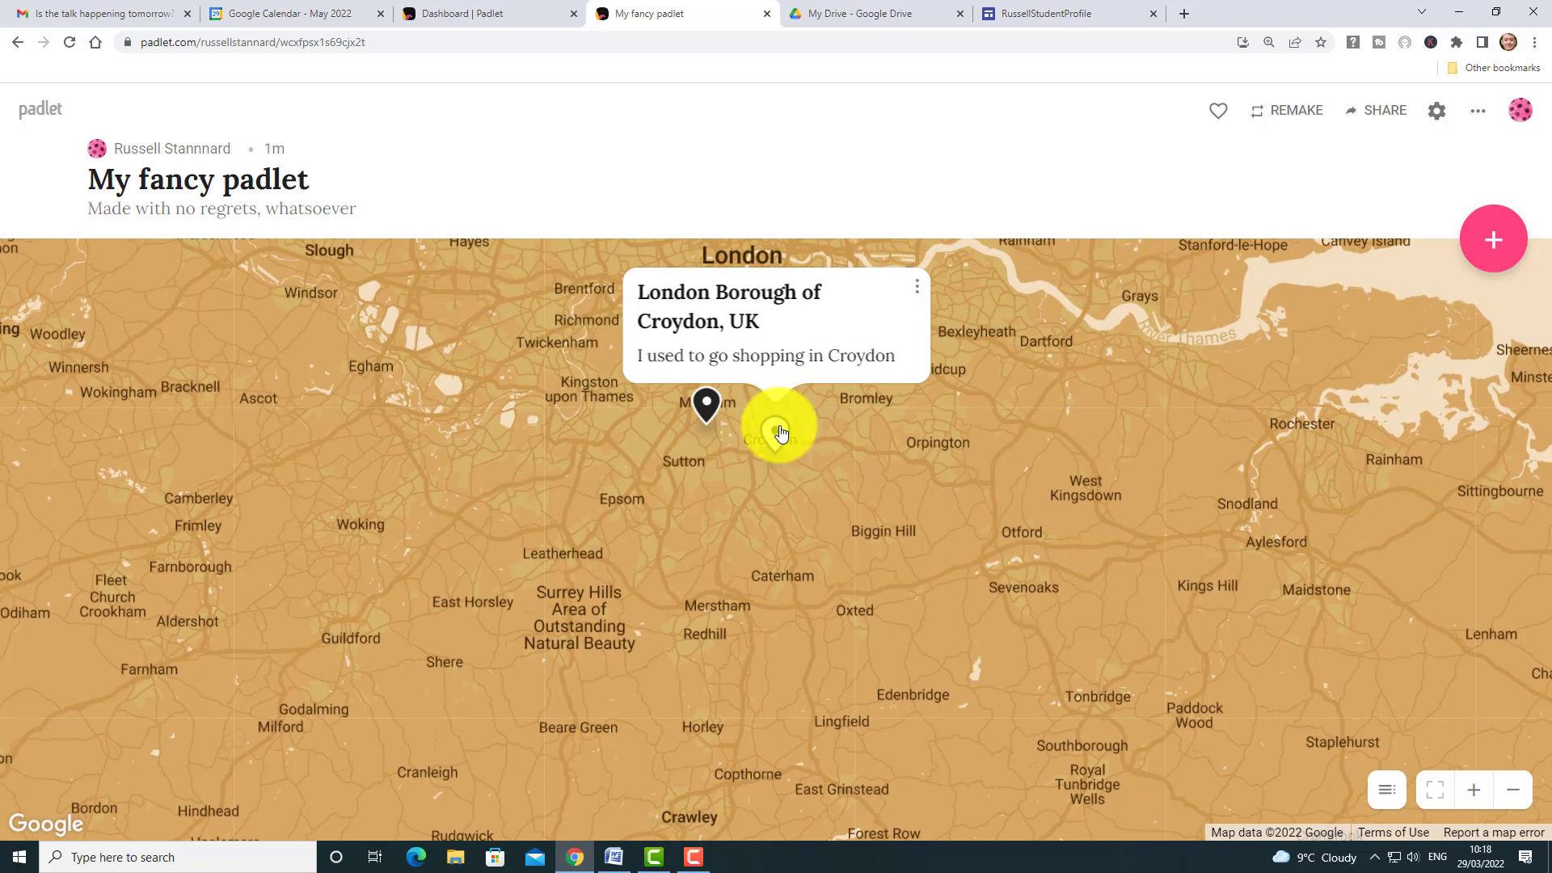
Step: Add a map post located at "Seville, Spain" with the text "I worked in Seville" and publish it
left_click(1505, 240)
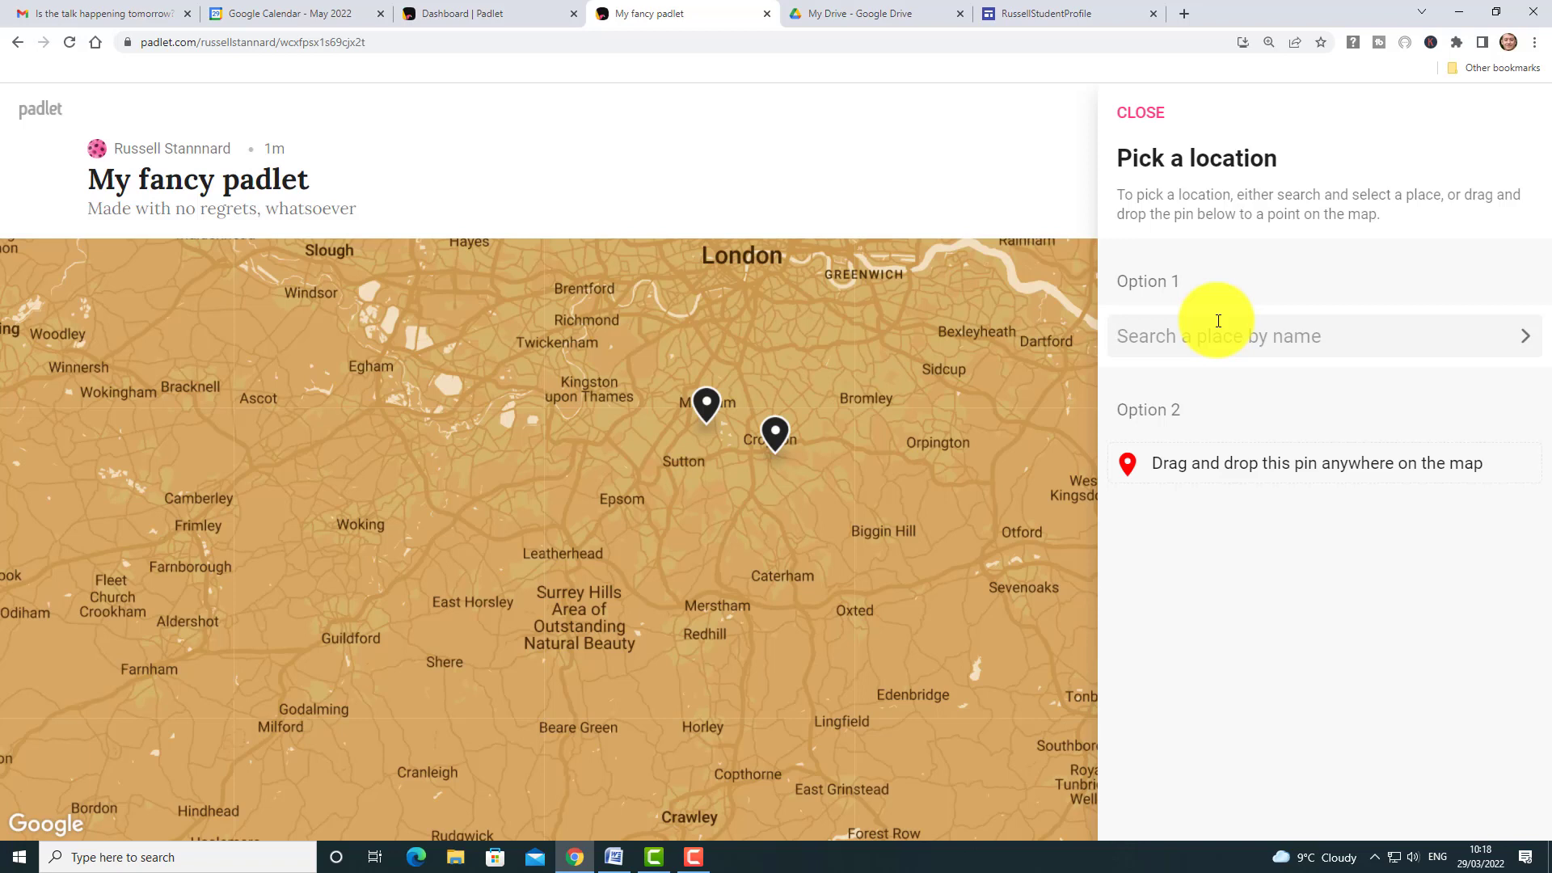
type("Cr")
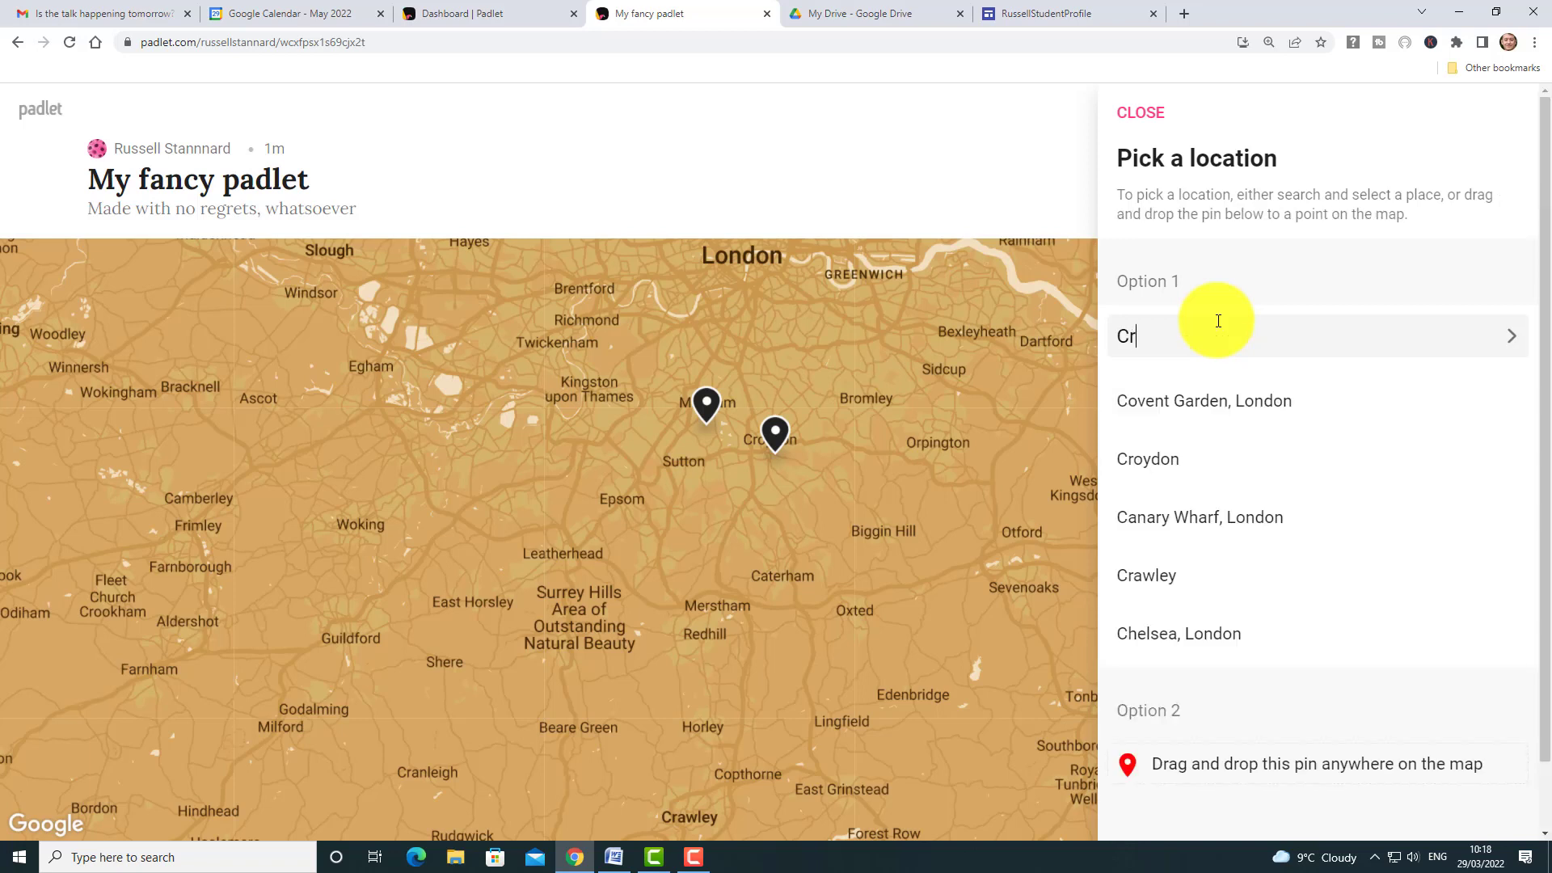
type("awle")
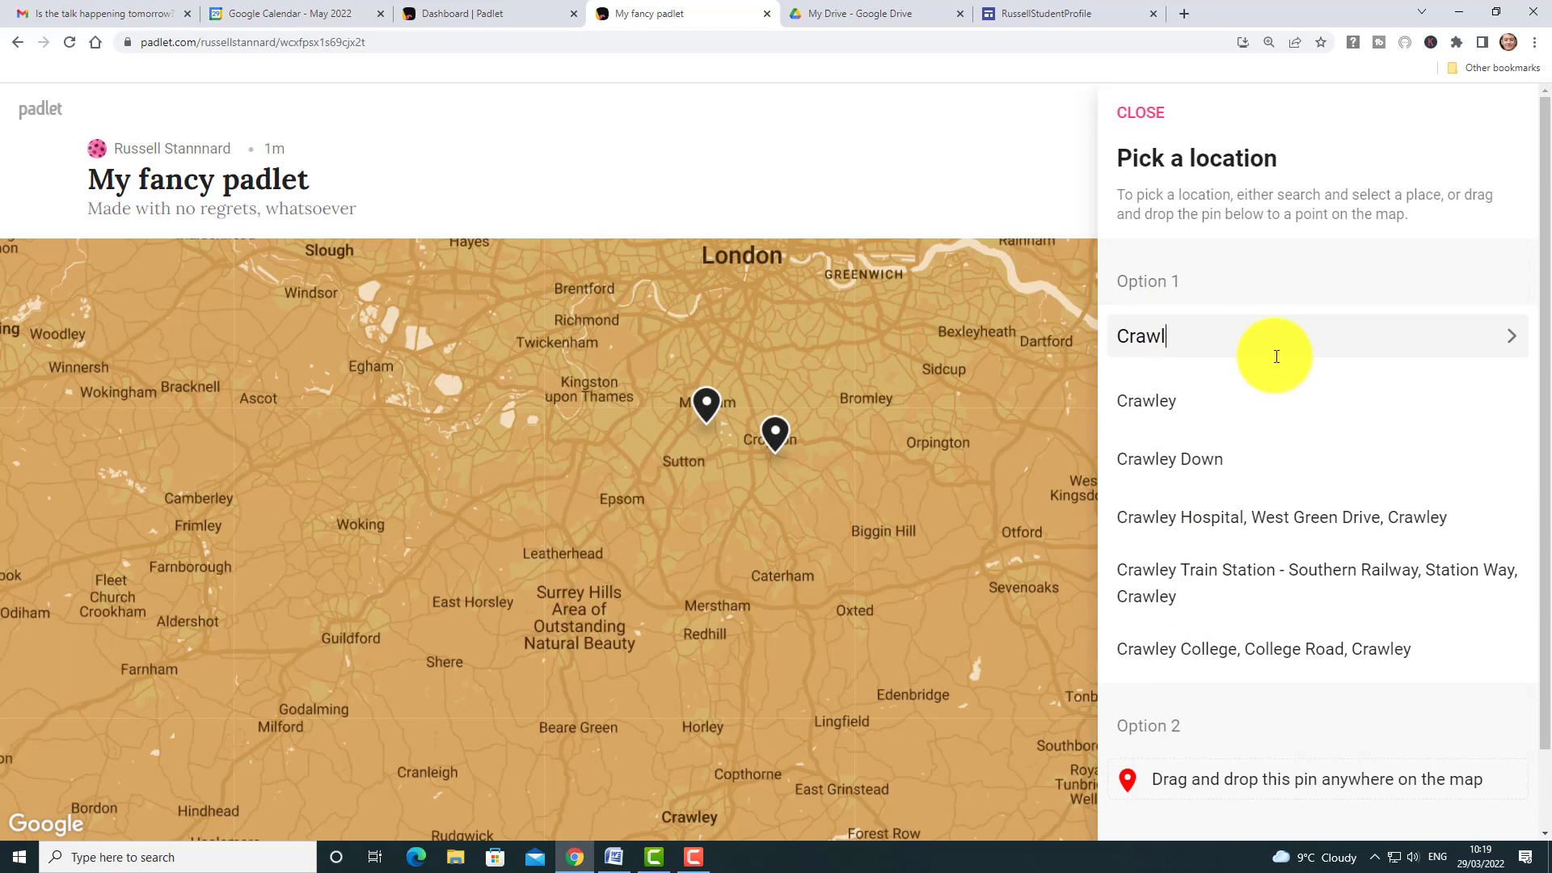
key("BackSpace")
key("BackSpace")
key("BackSpace")
key("BackSpace")
key("BackSpace")
type("Seville")
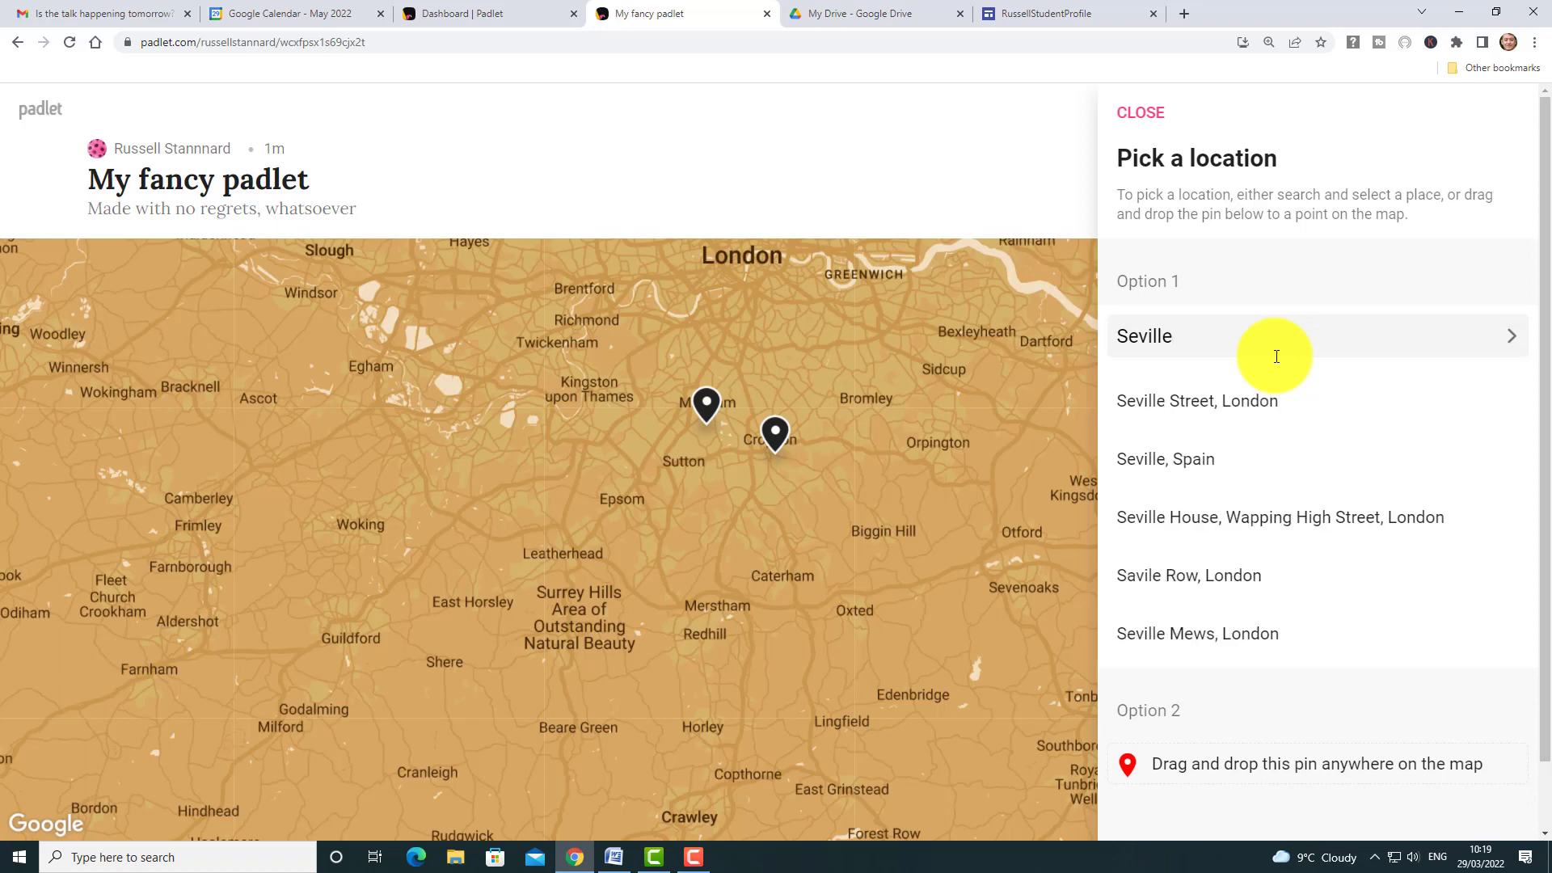
left_click(1201, 456)
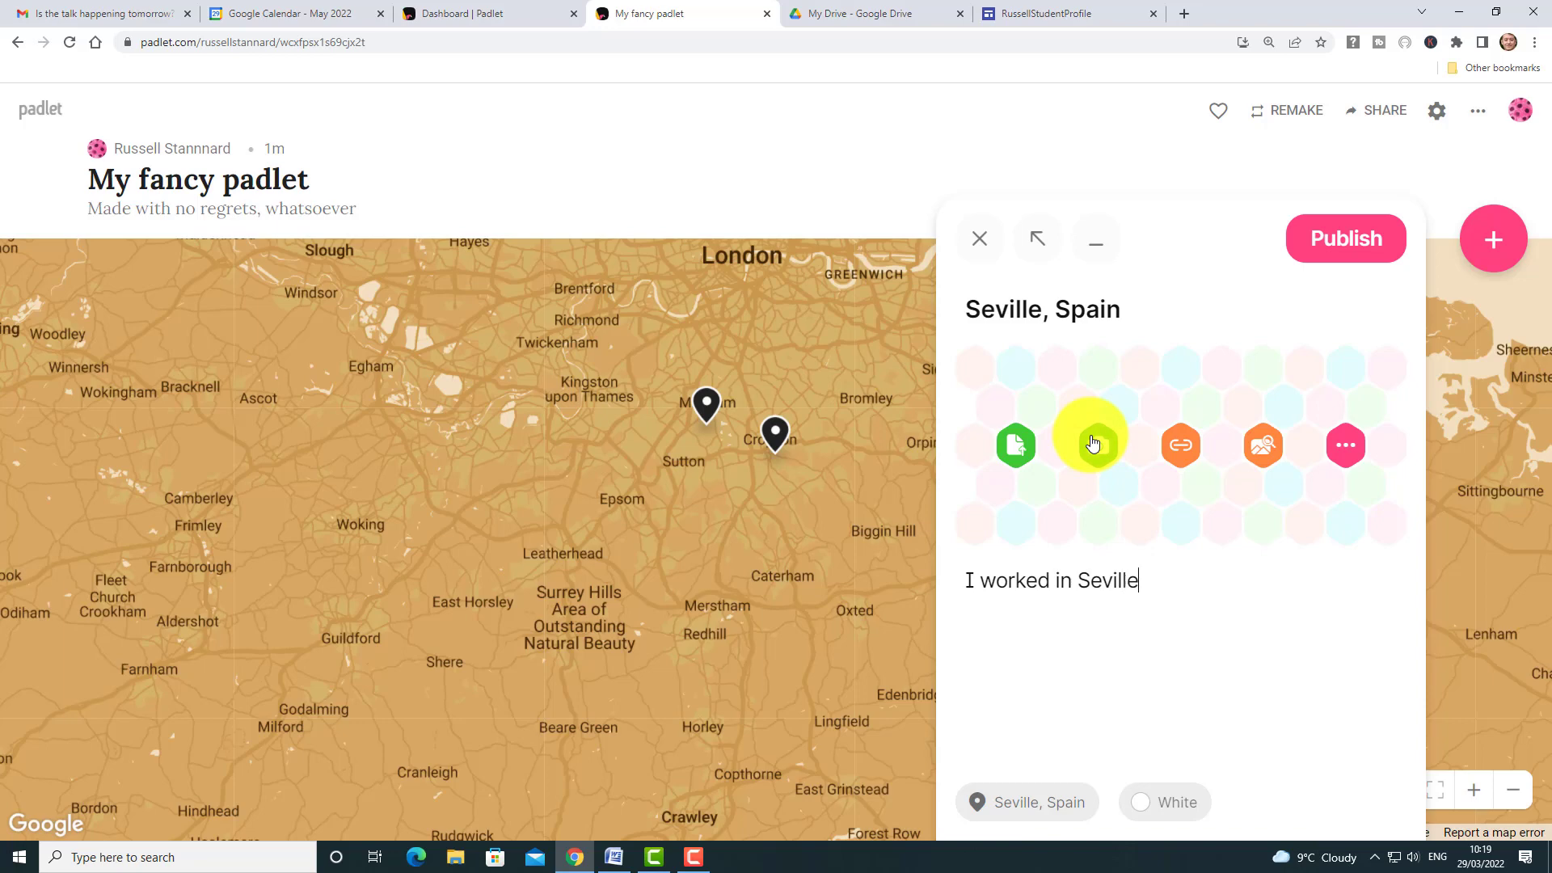
left_click(1329, 239)
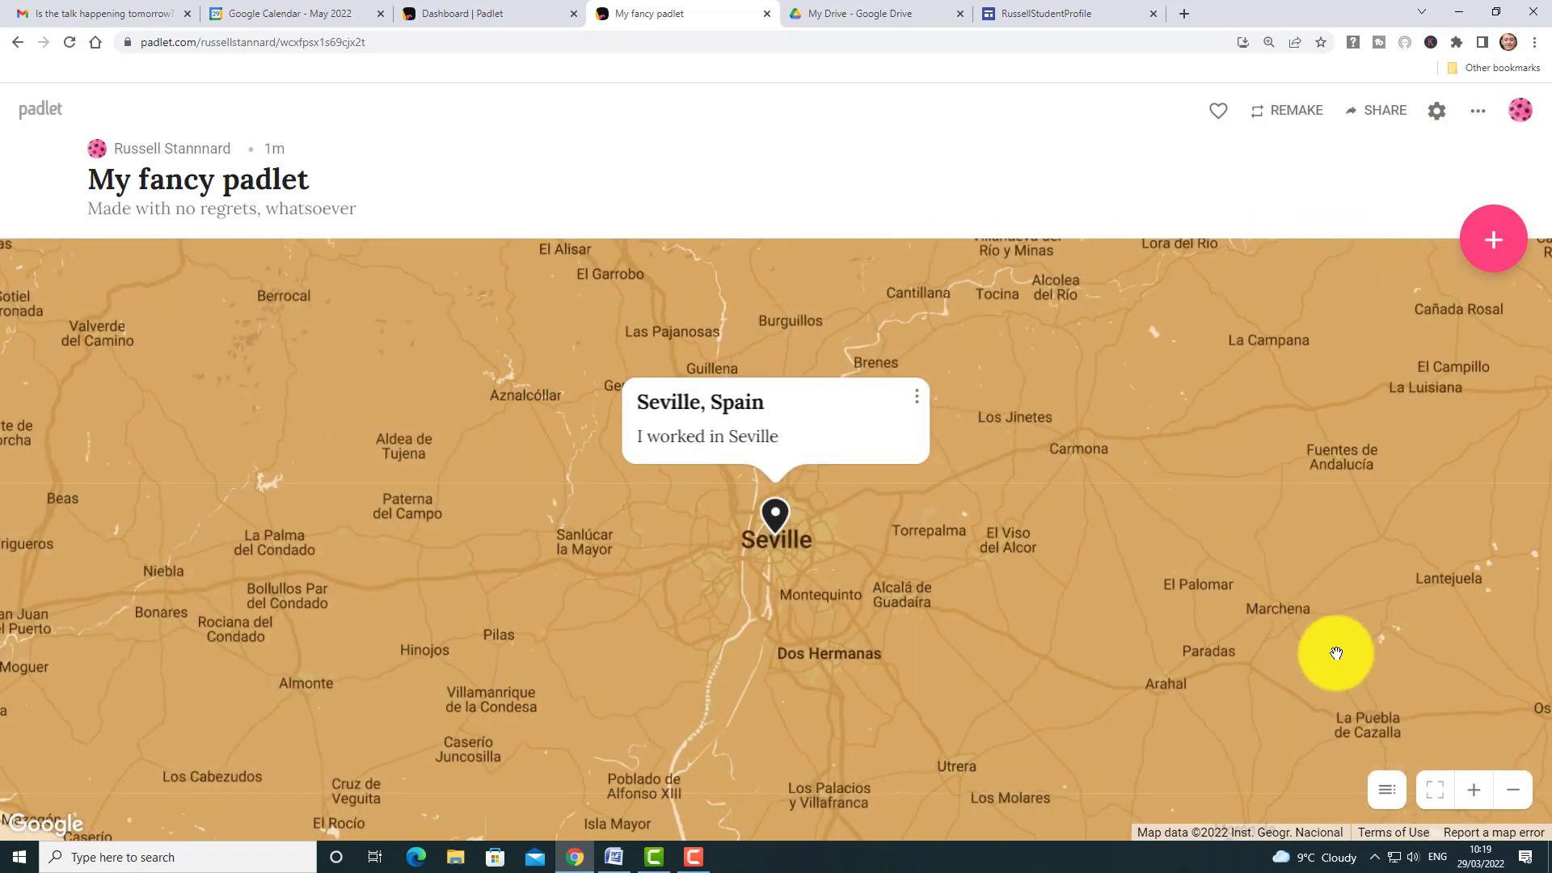
Step: View the Mitcham and Croydon posts through their pins on the world-scale map
left_click(1507, 786)
left_click(1511, 789)
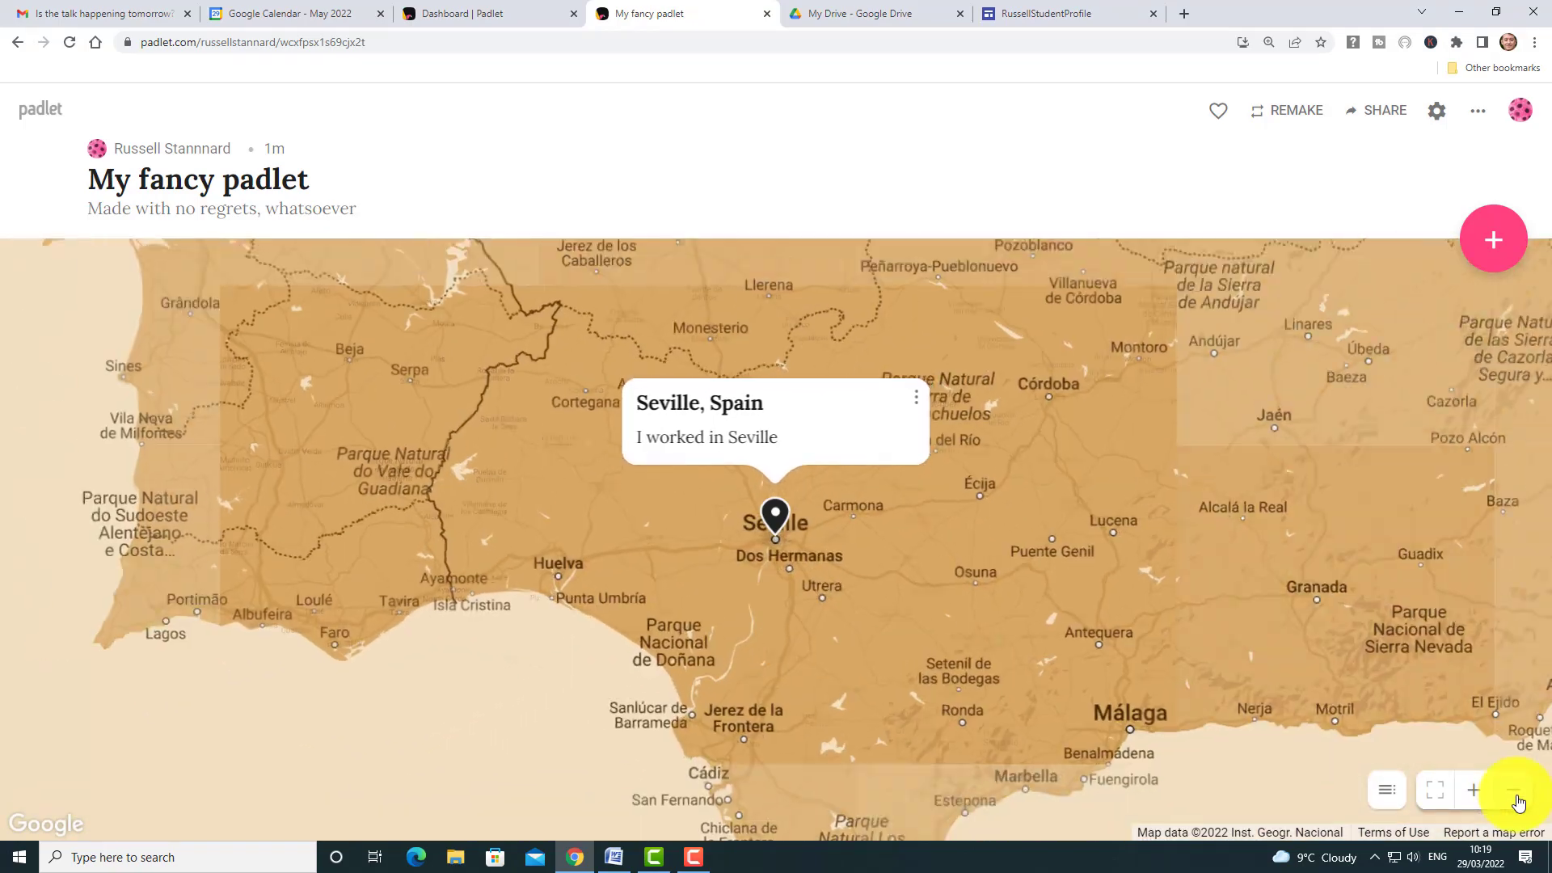
left_click(1513, 790)
left_click(1513, 790)
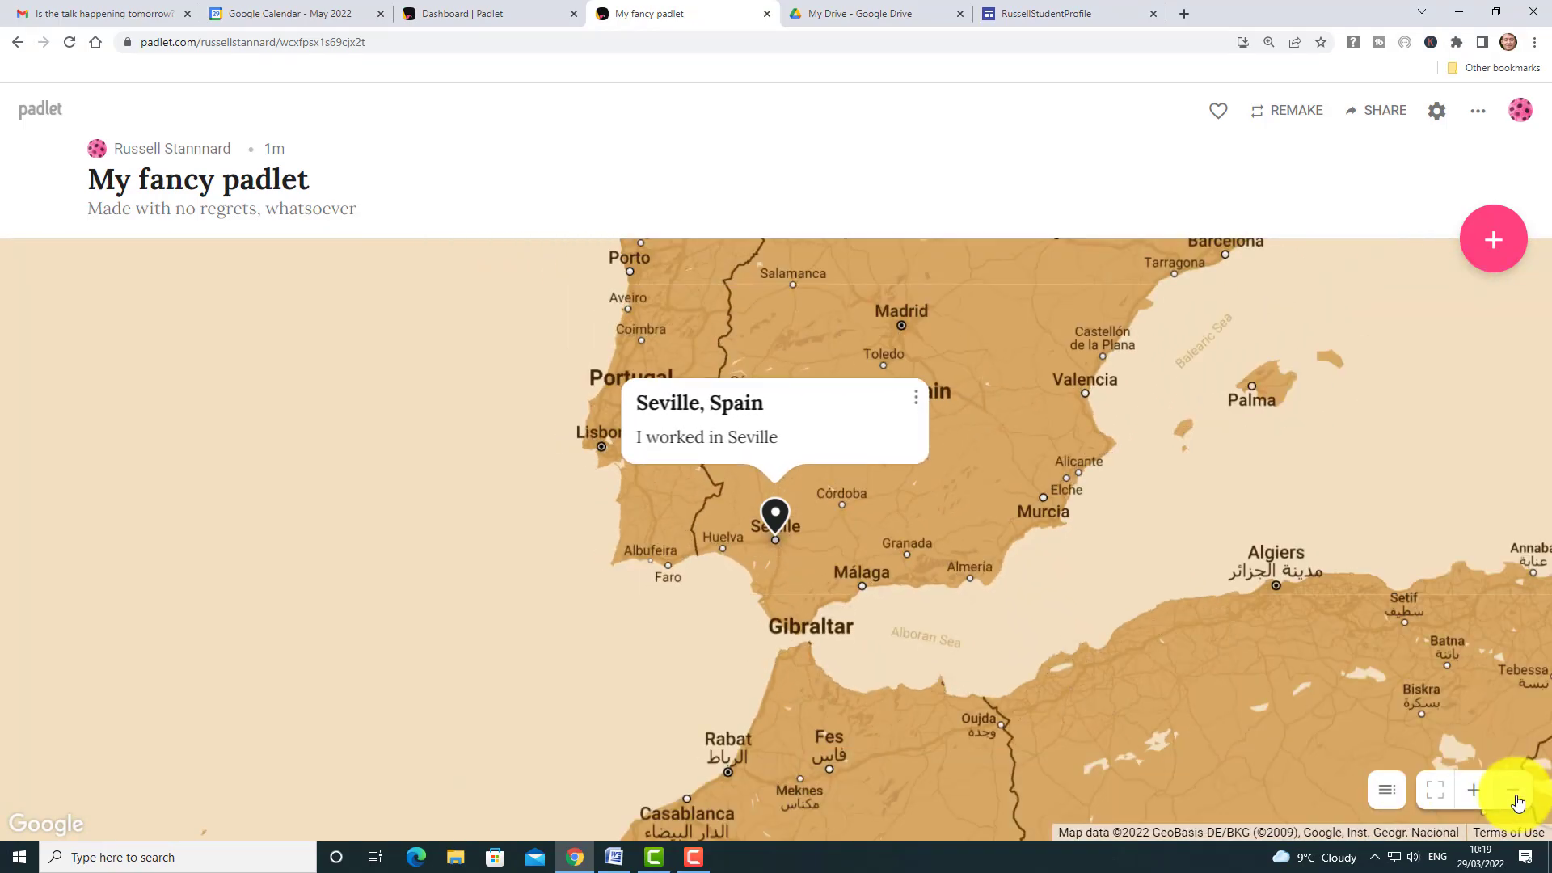
left_click(1516, 799)
left_click(1519, 793)
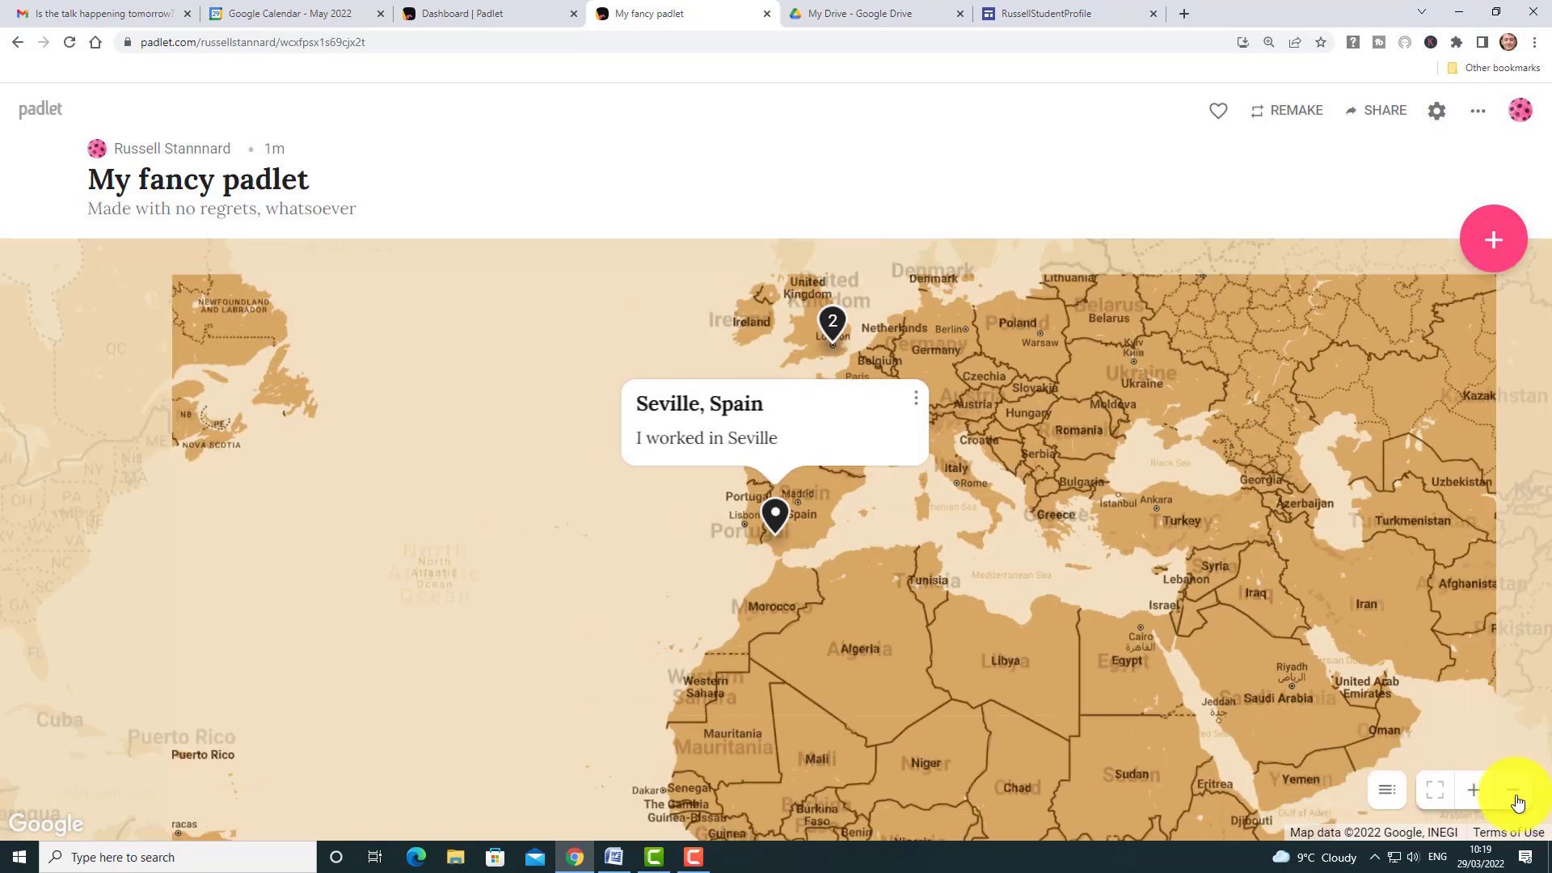
left_click_drag(987, 536, 954, 560)
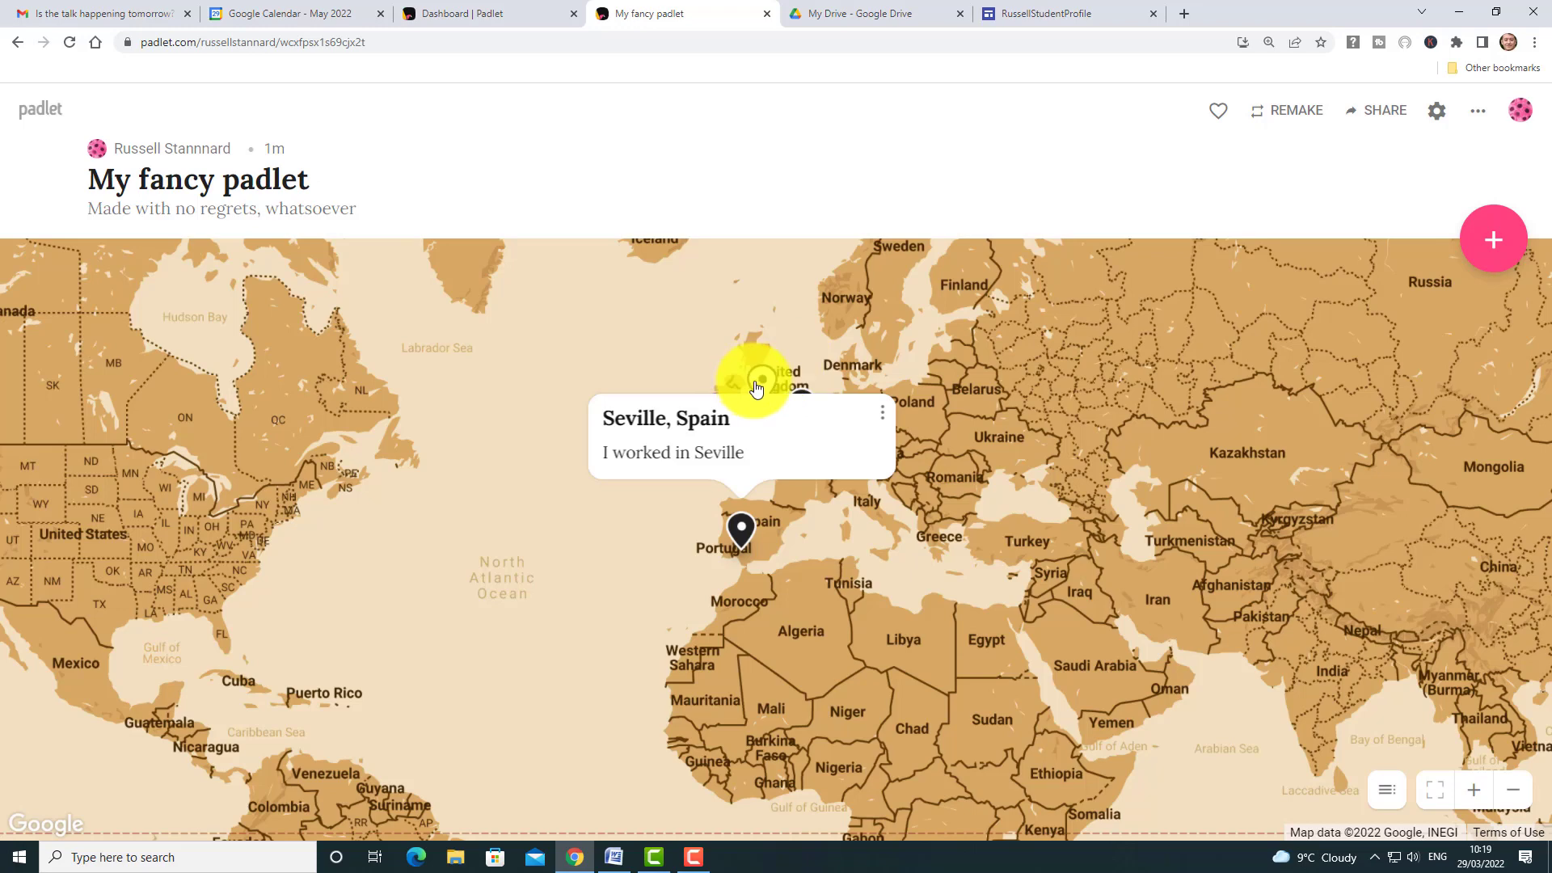
left_click(760, 379)
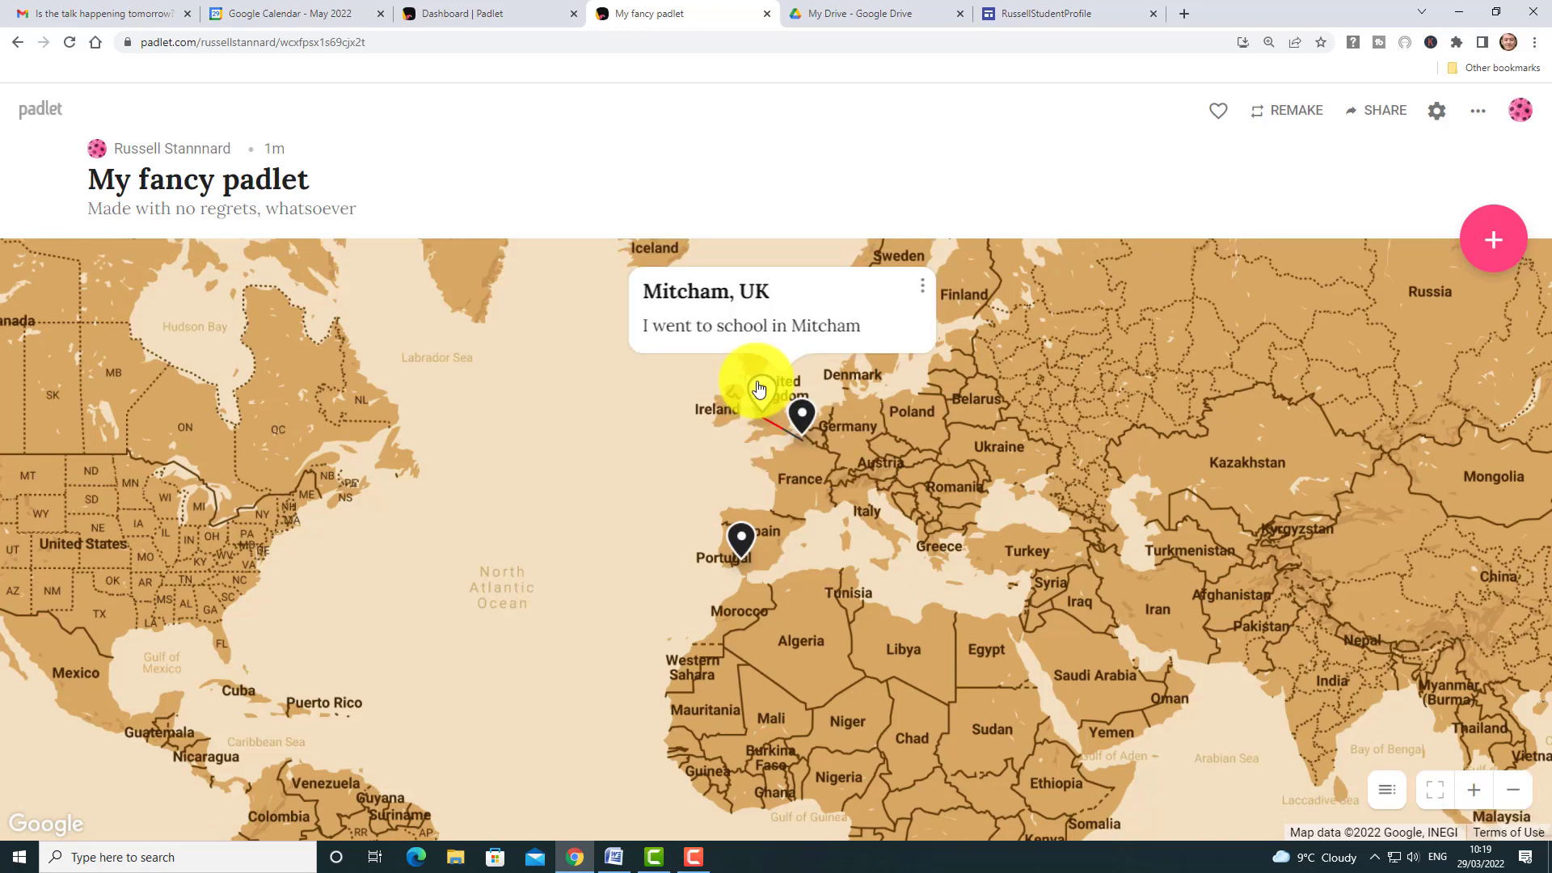
left_click(802, 416)
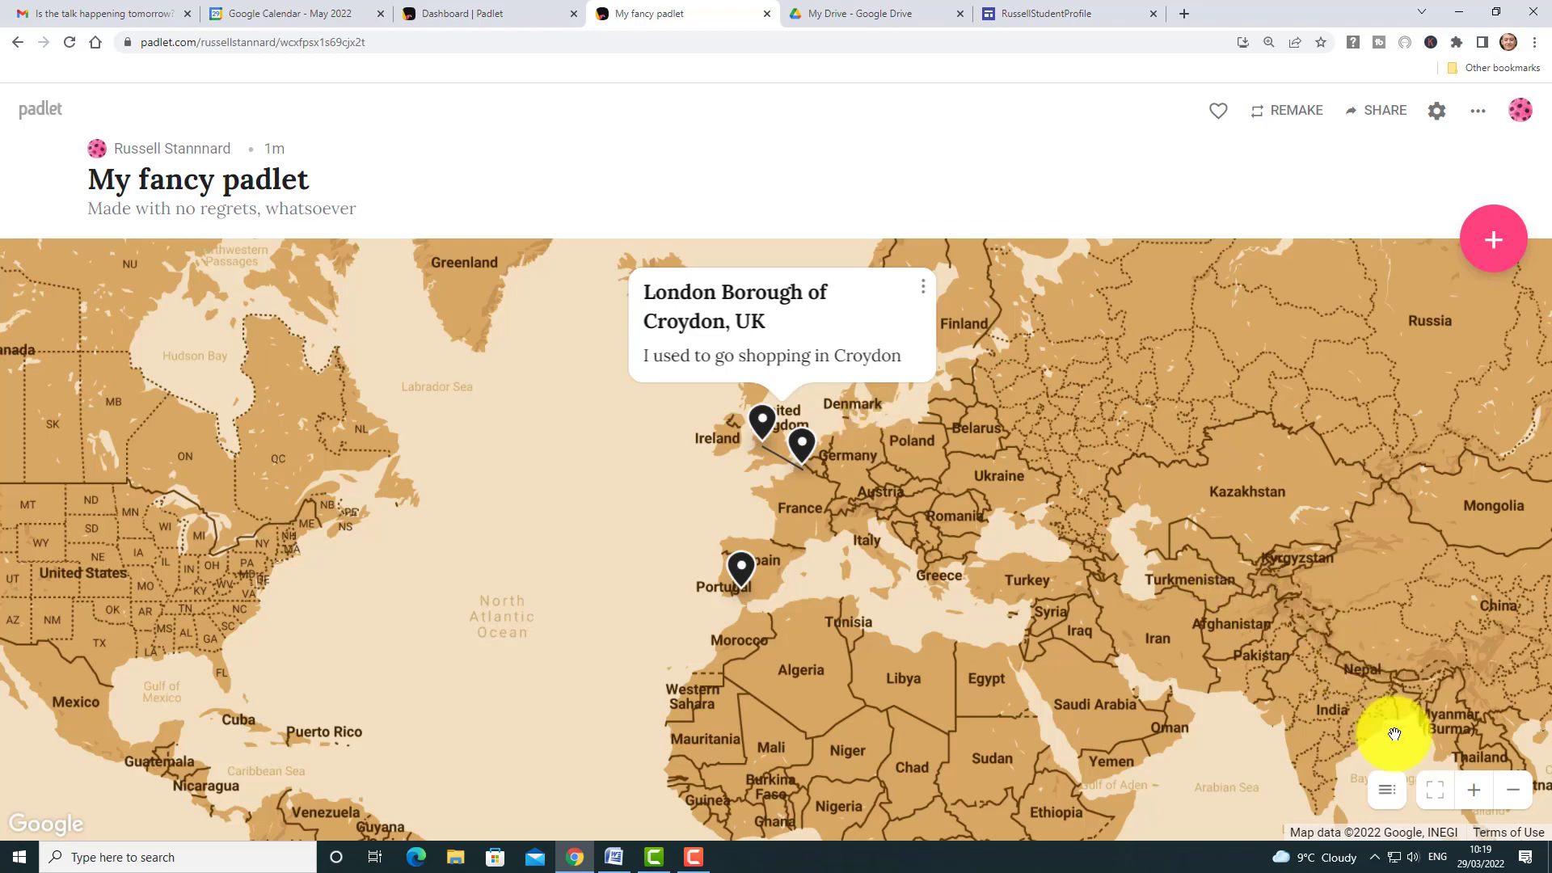
left_click(1474, 791)
left_click(1473, 791)
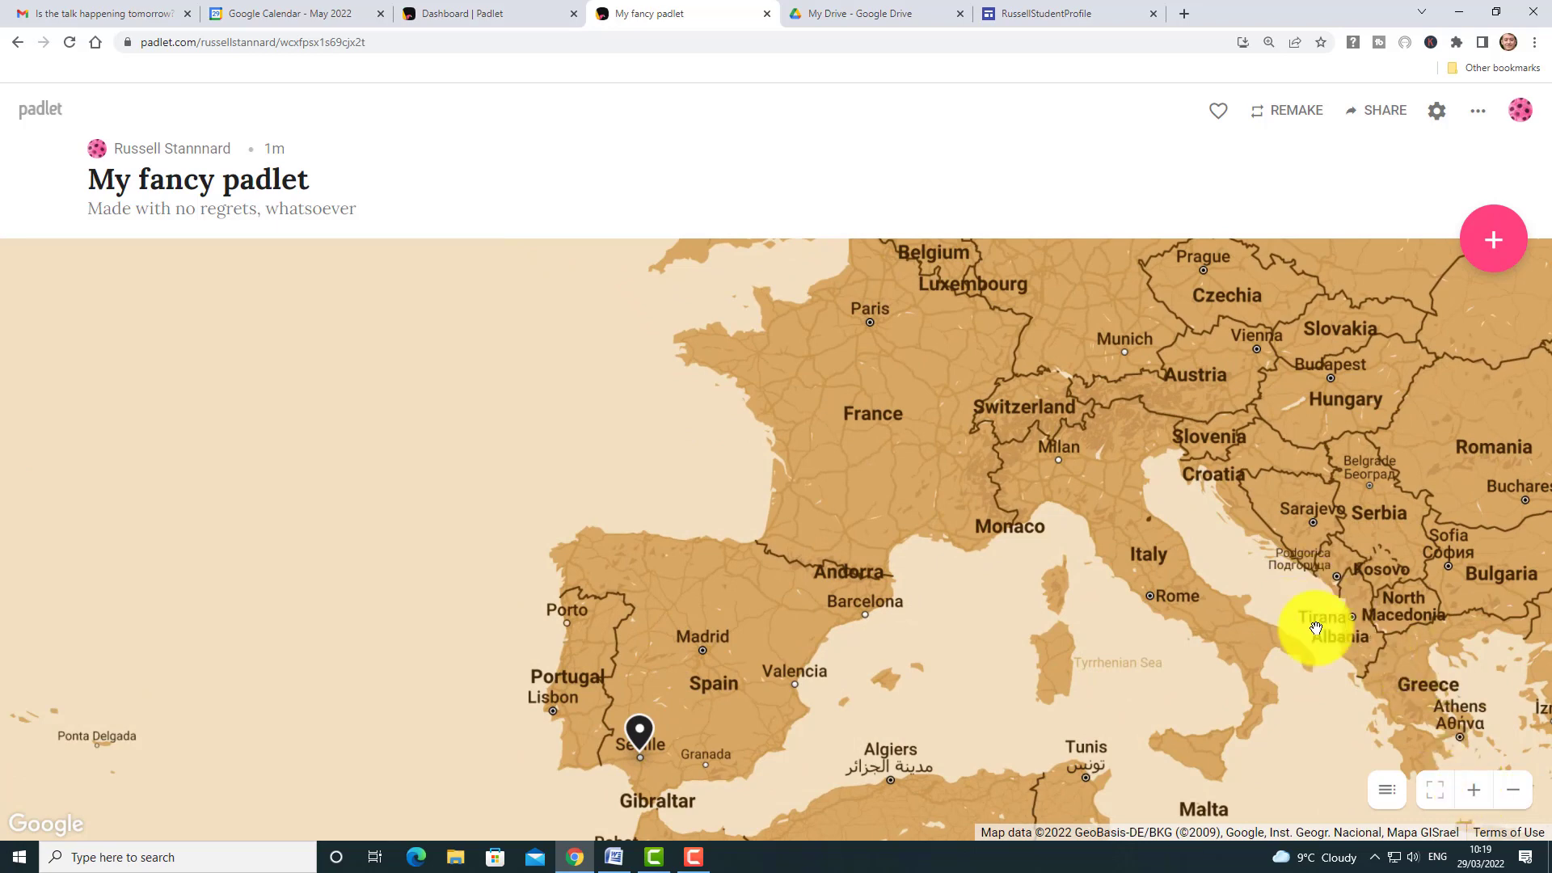
left_click(1494, 239)
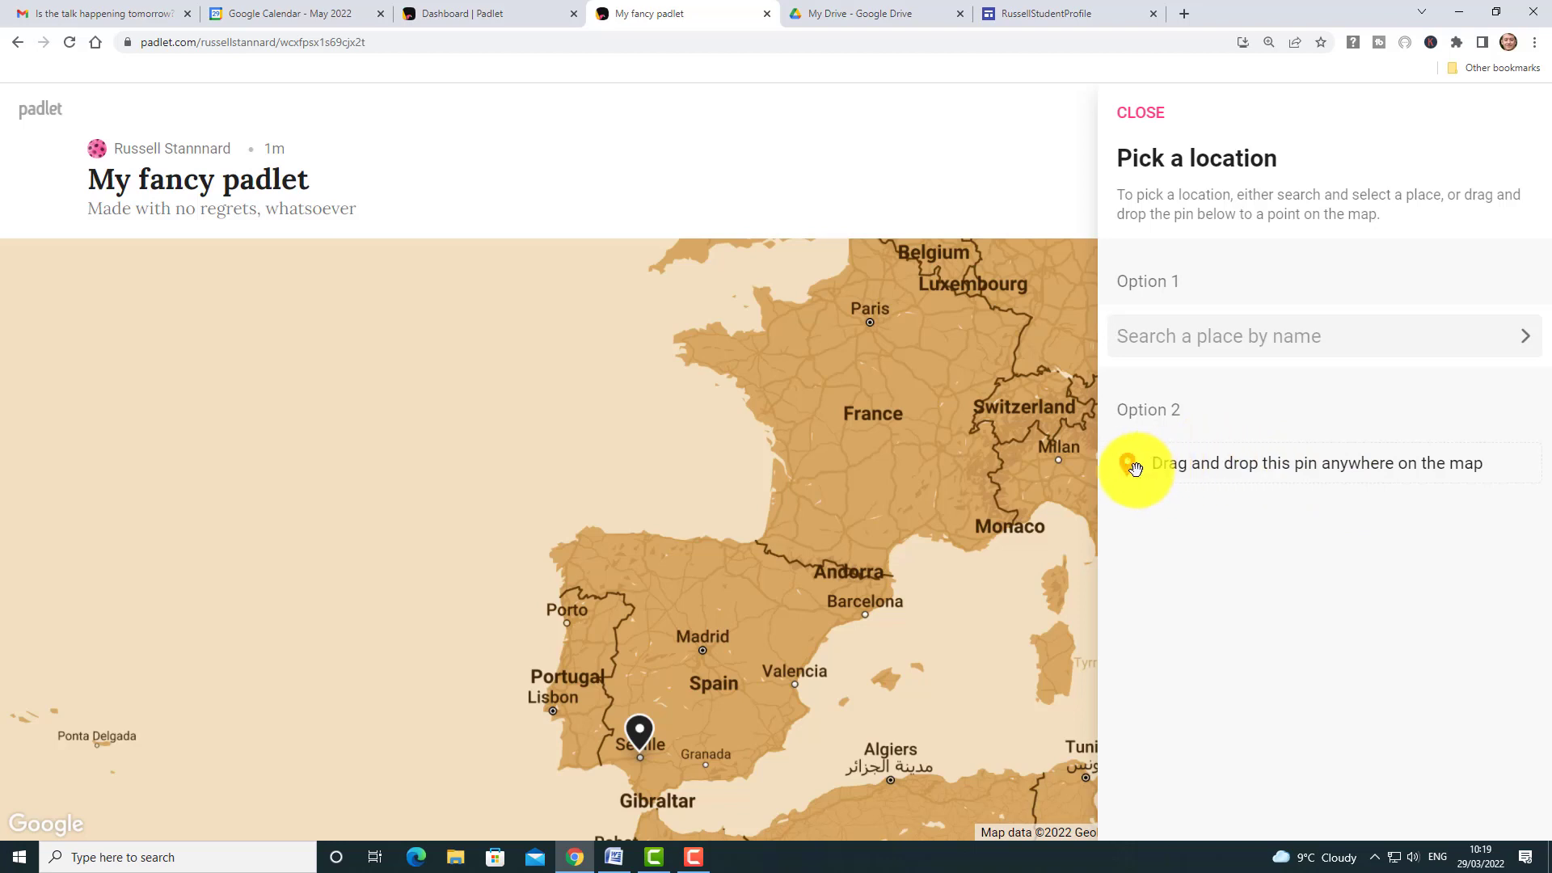
left_click_drag(1129, 466, 912, 539)
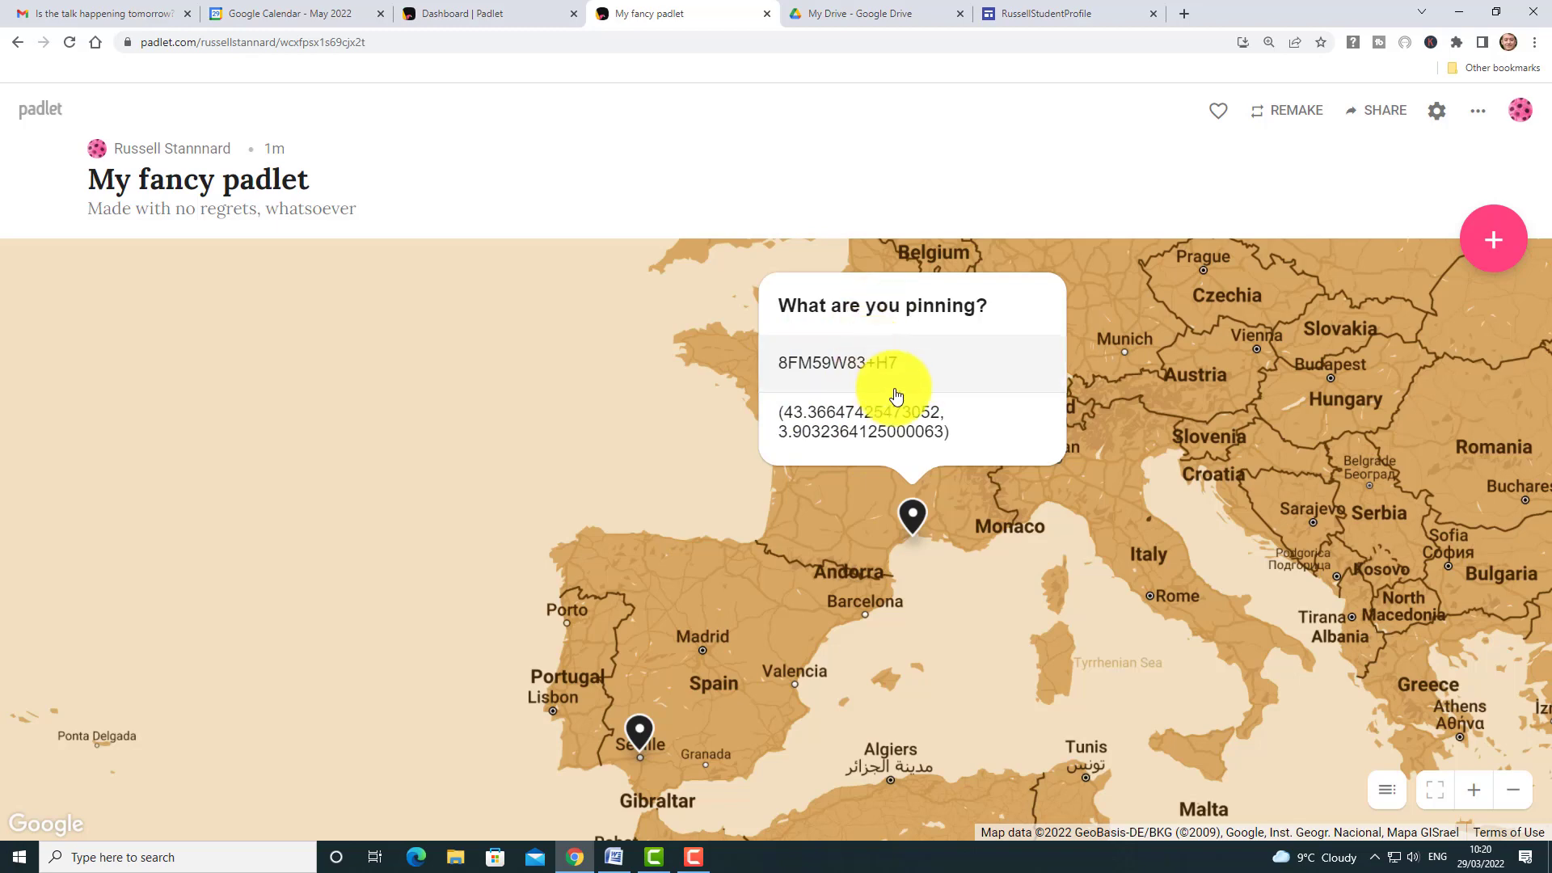
left_click(826, 369)
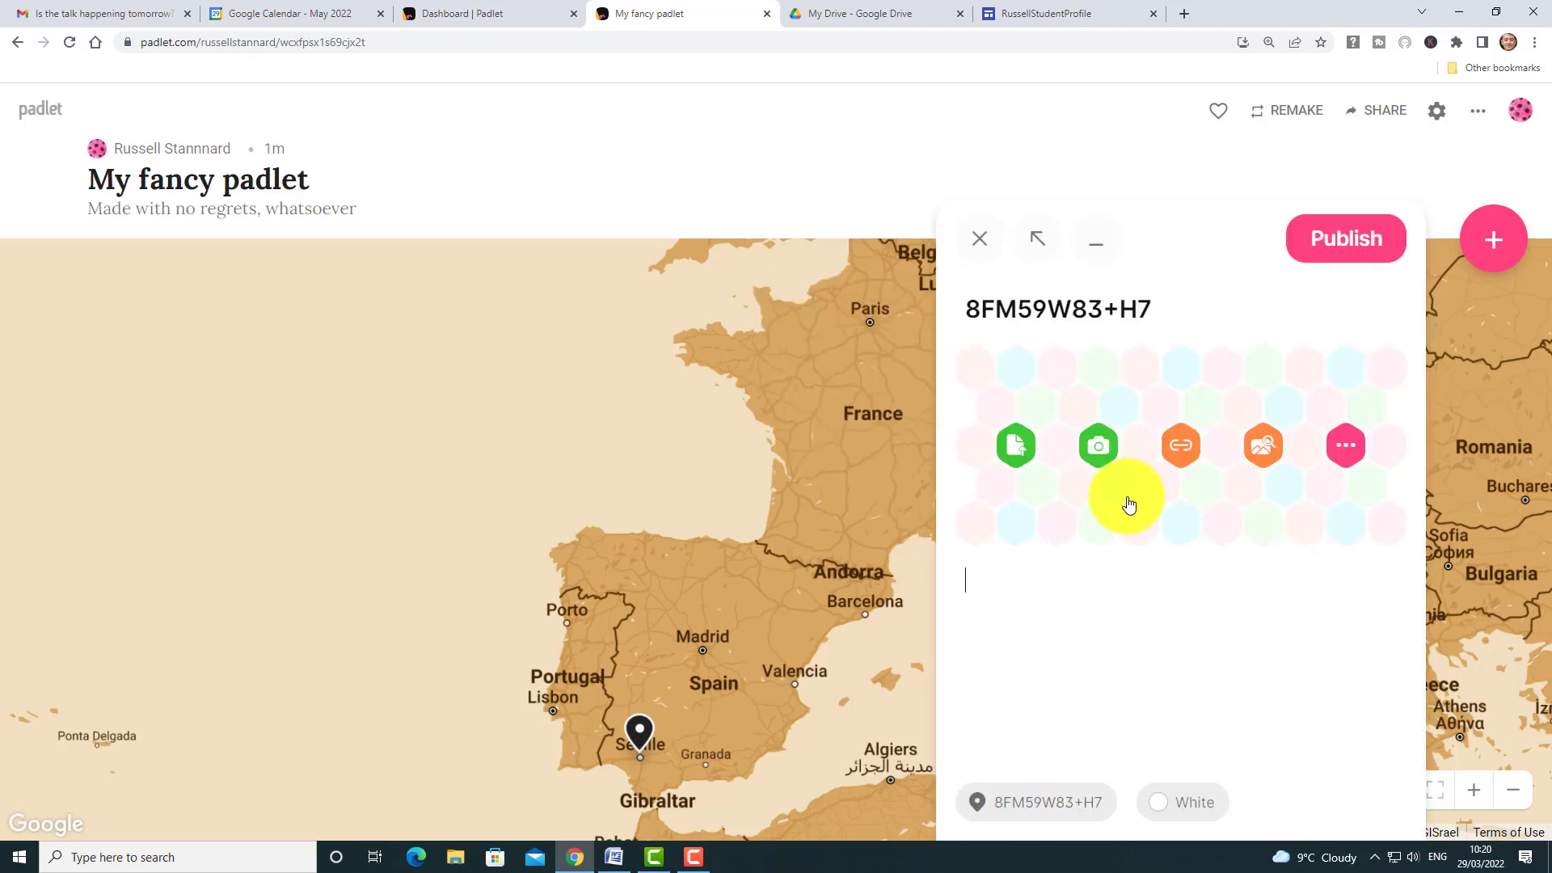
left_click(980, 237)
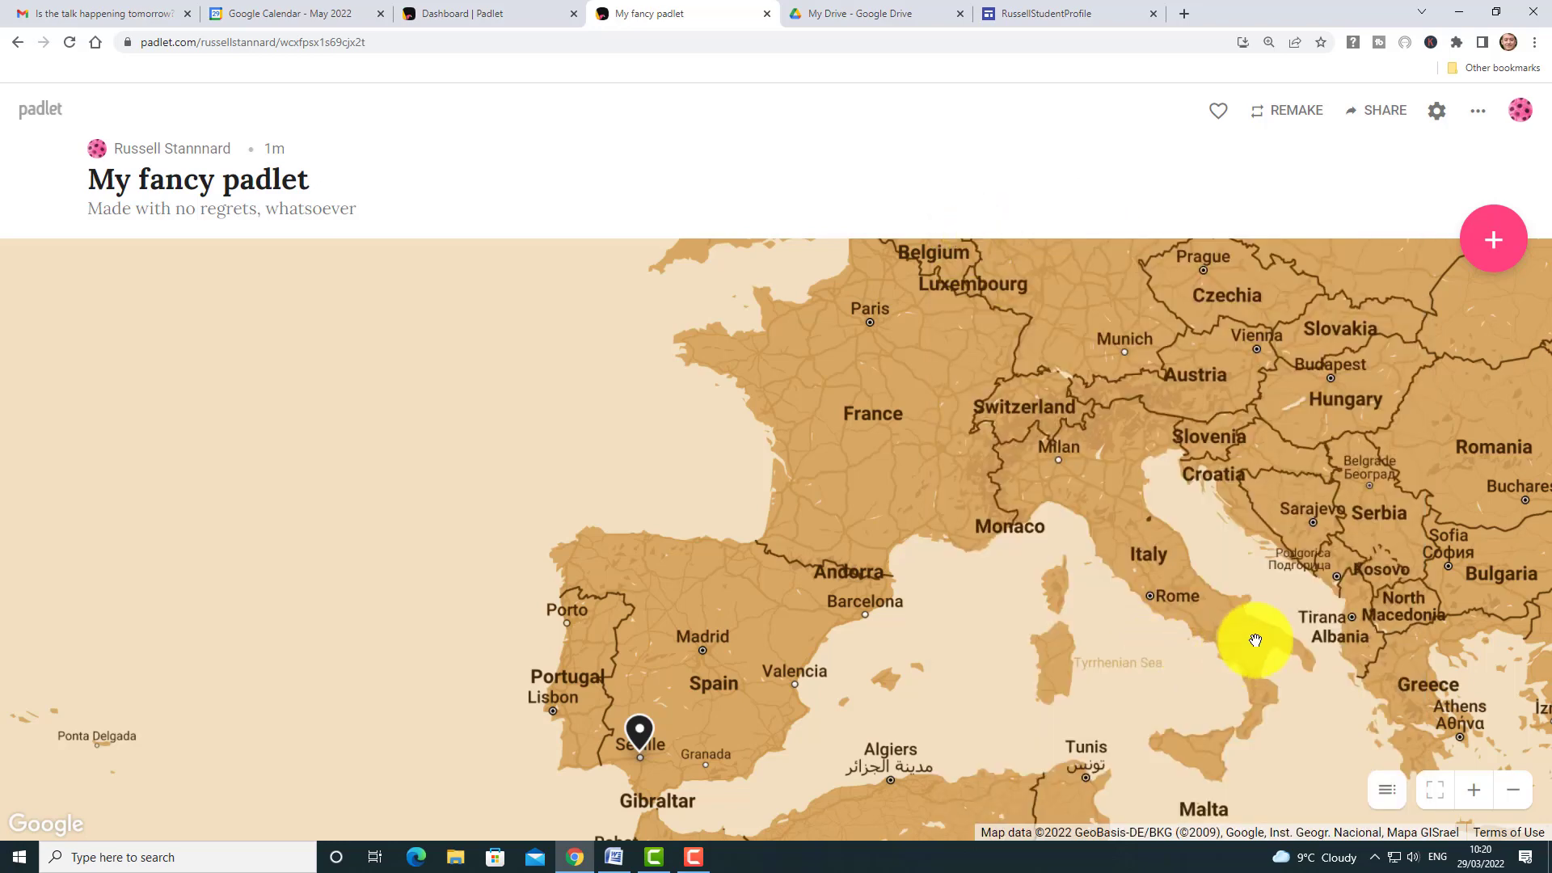
Step: Start a post by dropping the pin near Hyères, choose "Hyères, France" as its location and write "I study French here."
left_click(1474, 790)
left_click(1474, 790)
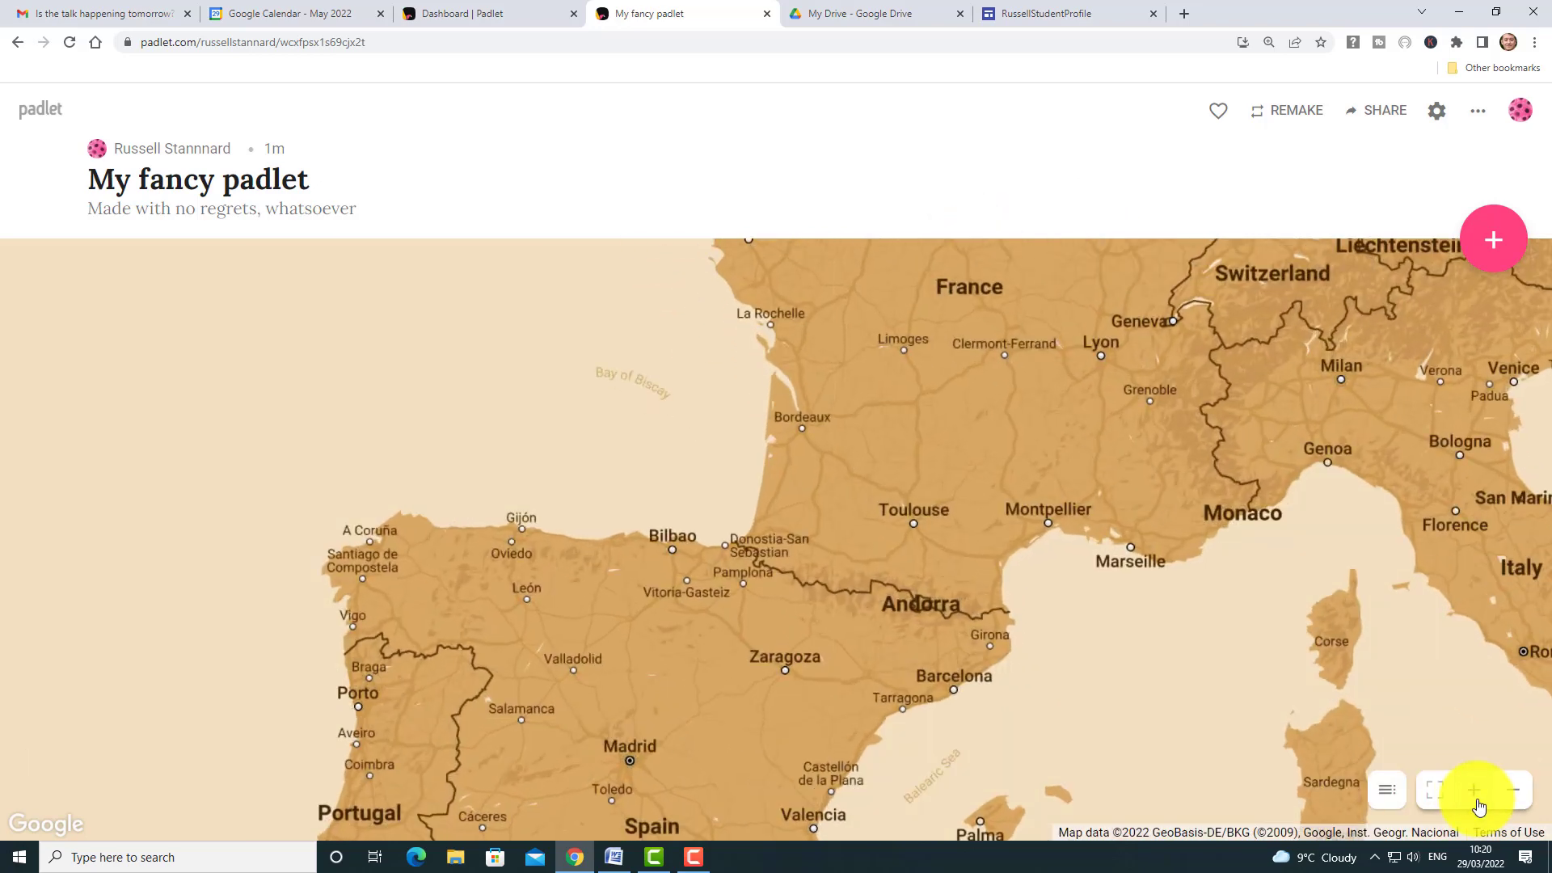
left_click_drag(1272, 662, 1162, 536)
left_click(1484, 799)
left_click_drag(1298, 686, 897, 711)
left_click_drag(1254, 552, 897, 686)
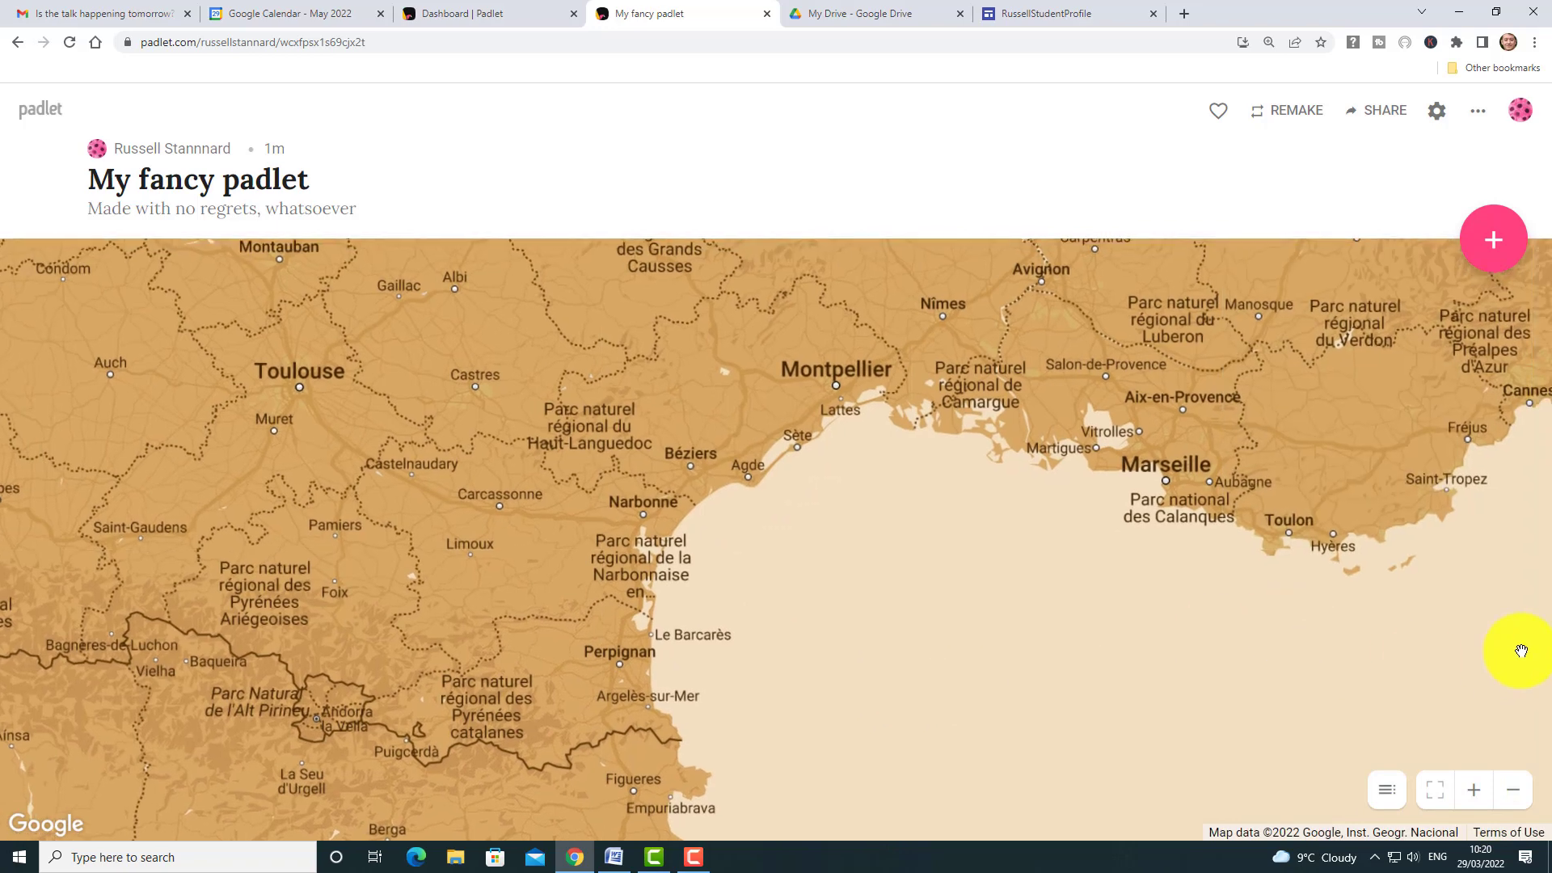
left_click(1501, 245)
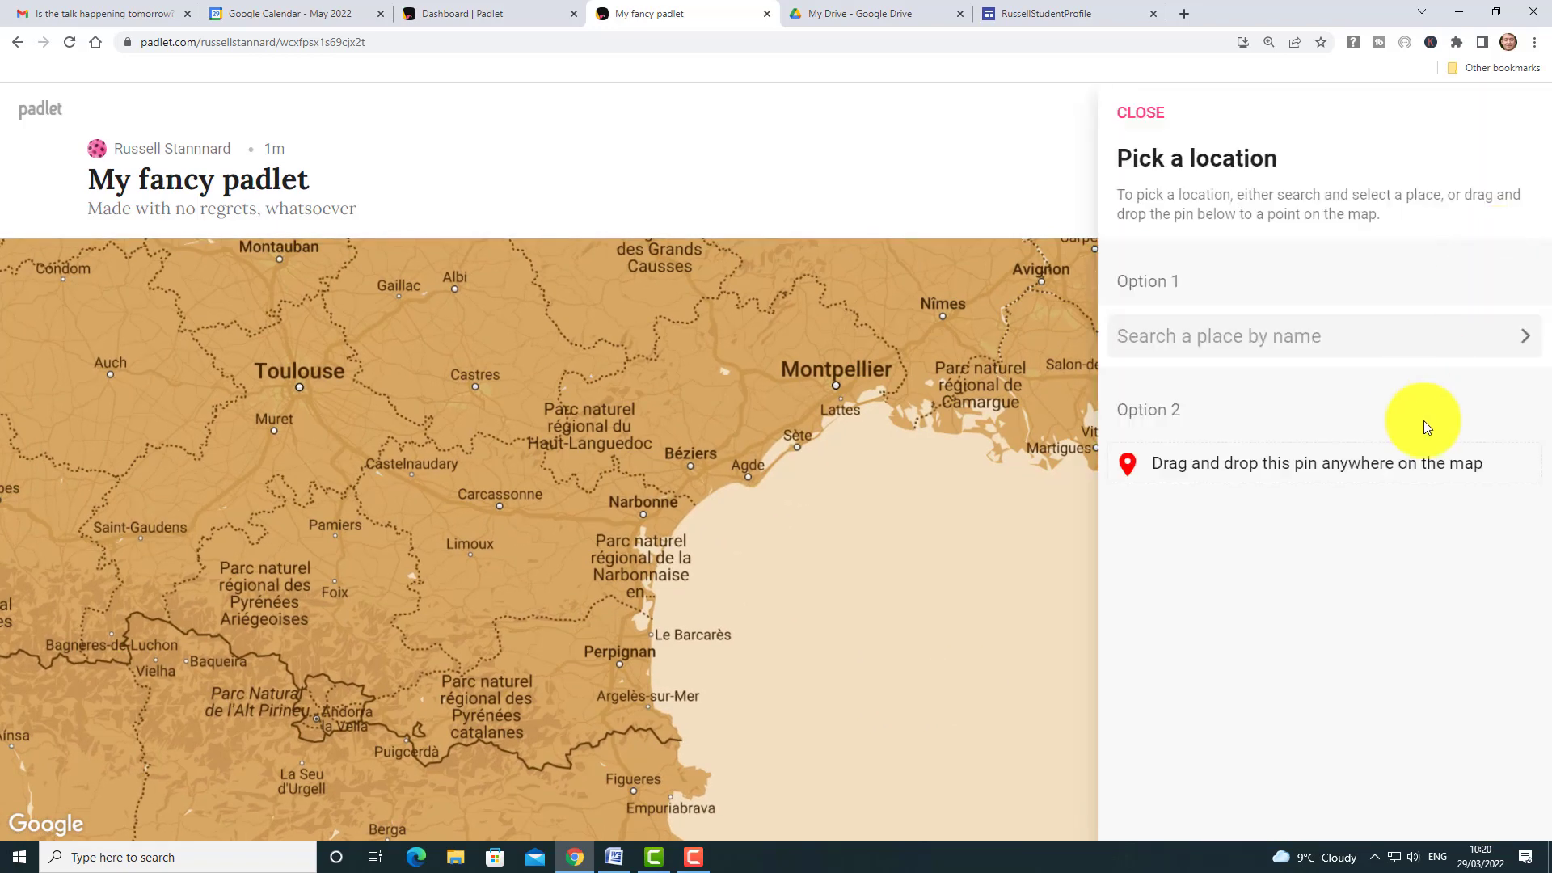
left_click_drag(1121, 469, 929, 485)
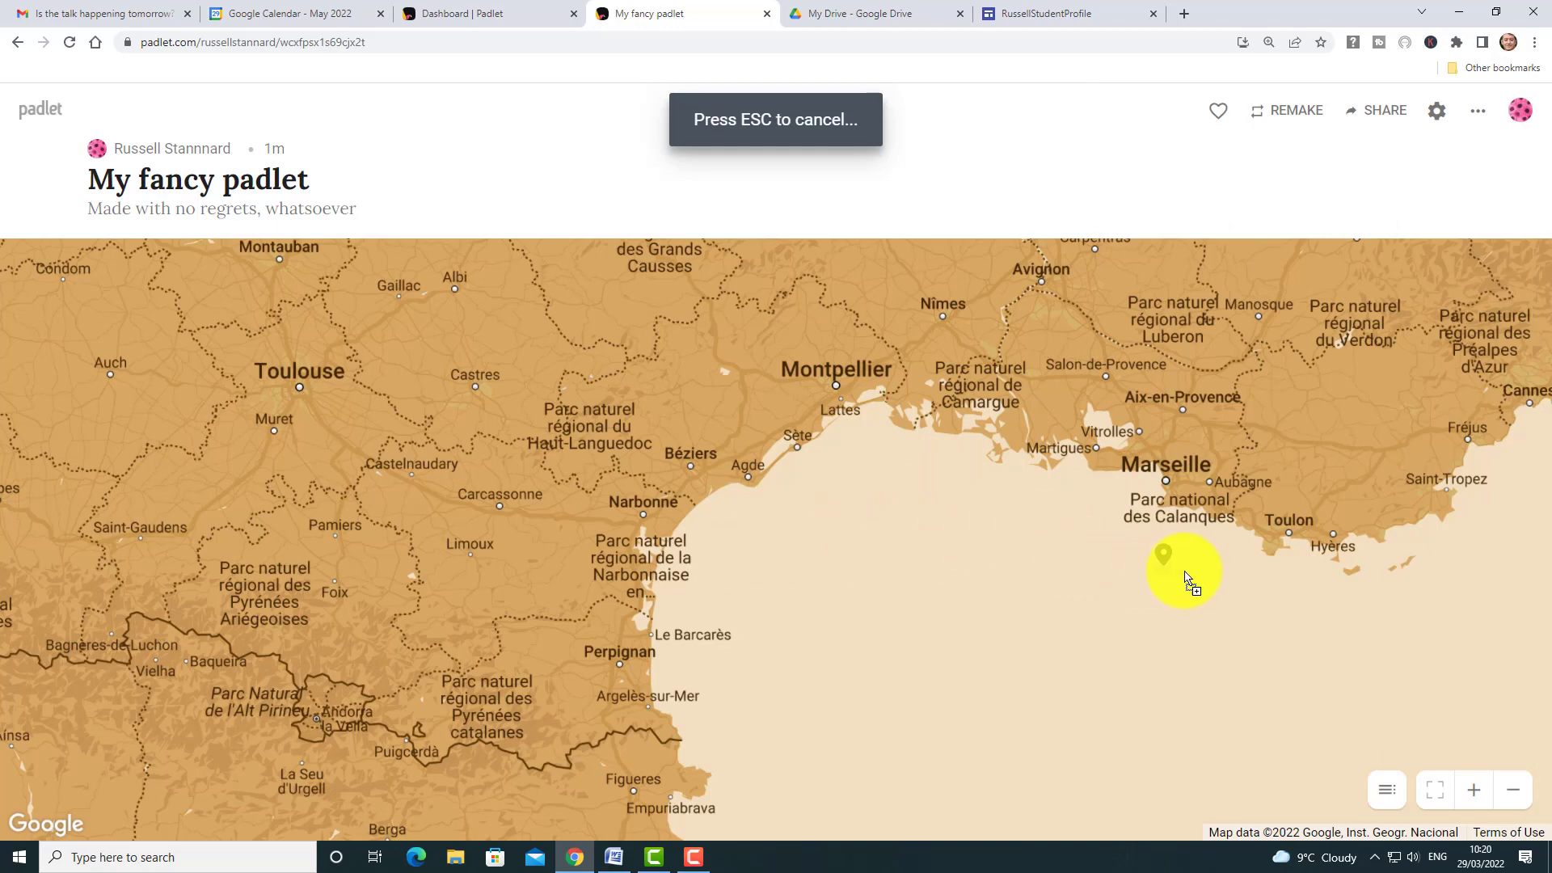
left_click_drag(1194, 576, 1333, 539)
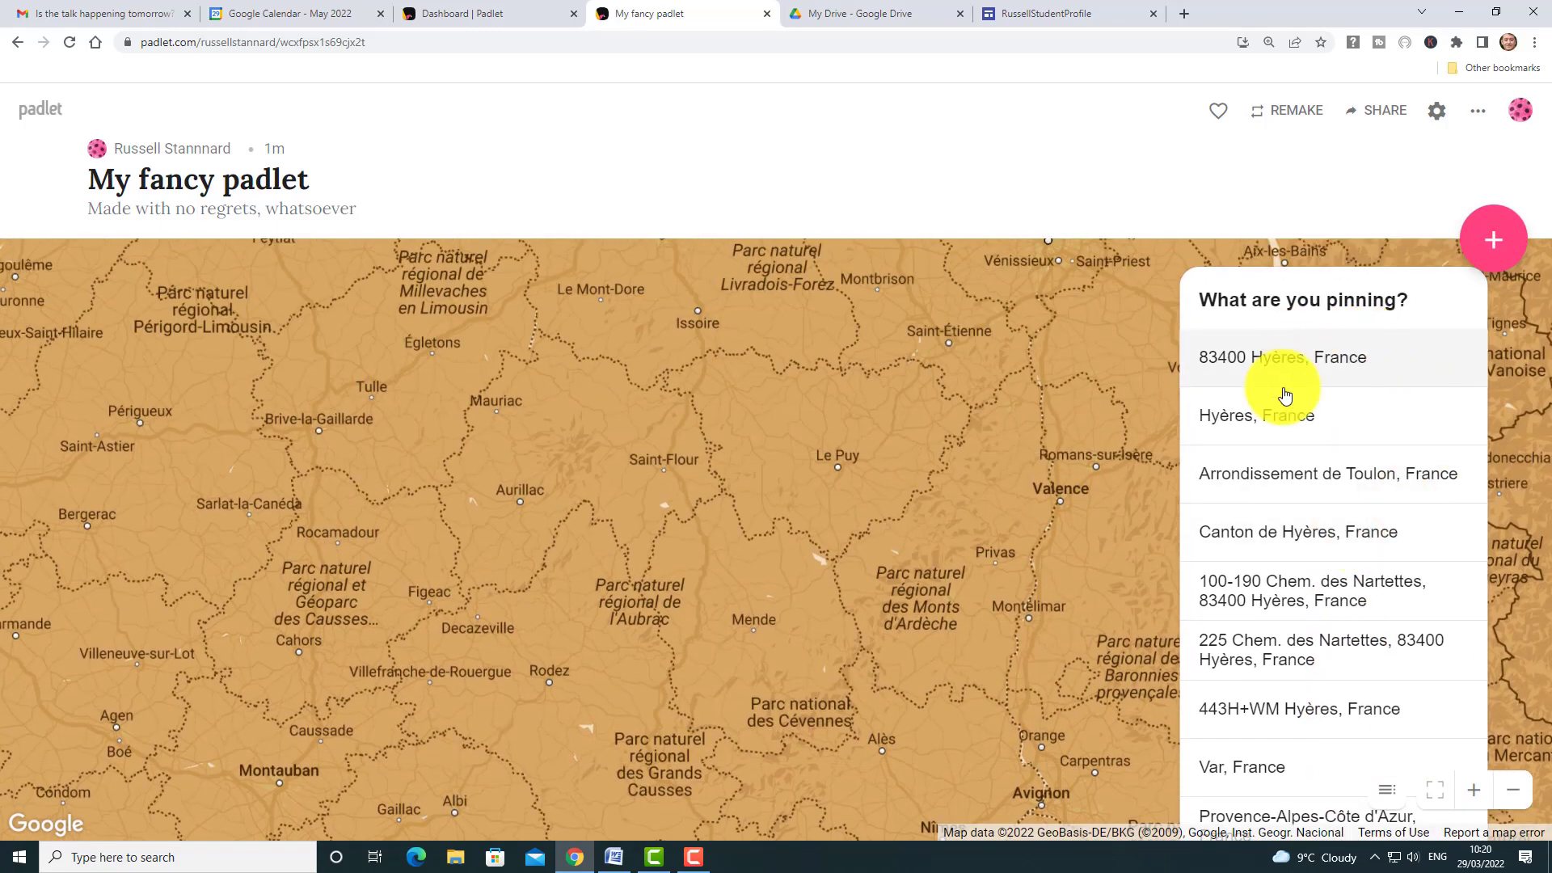
left_click(1273, 416)
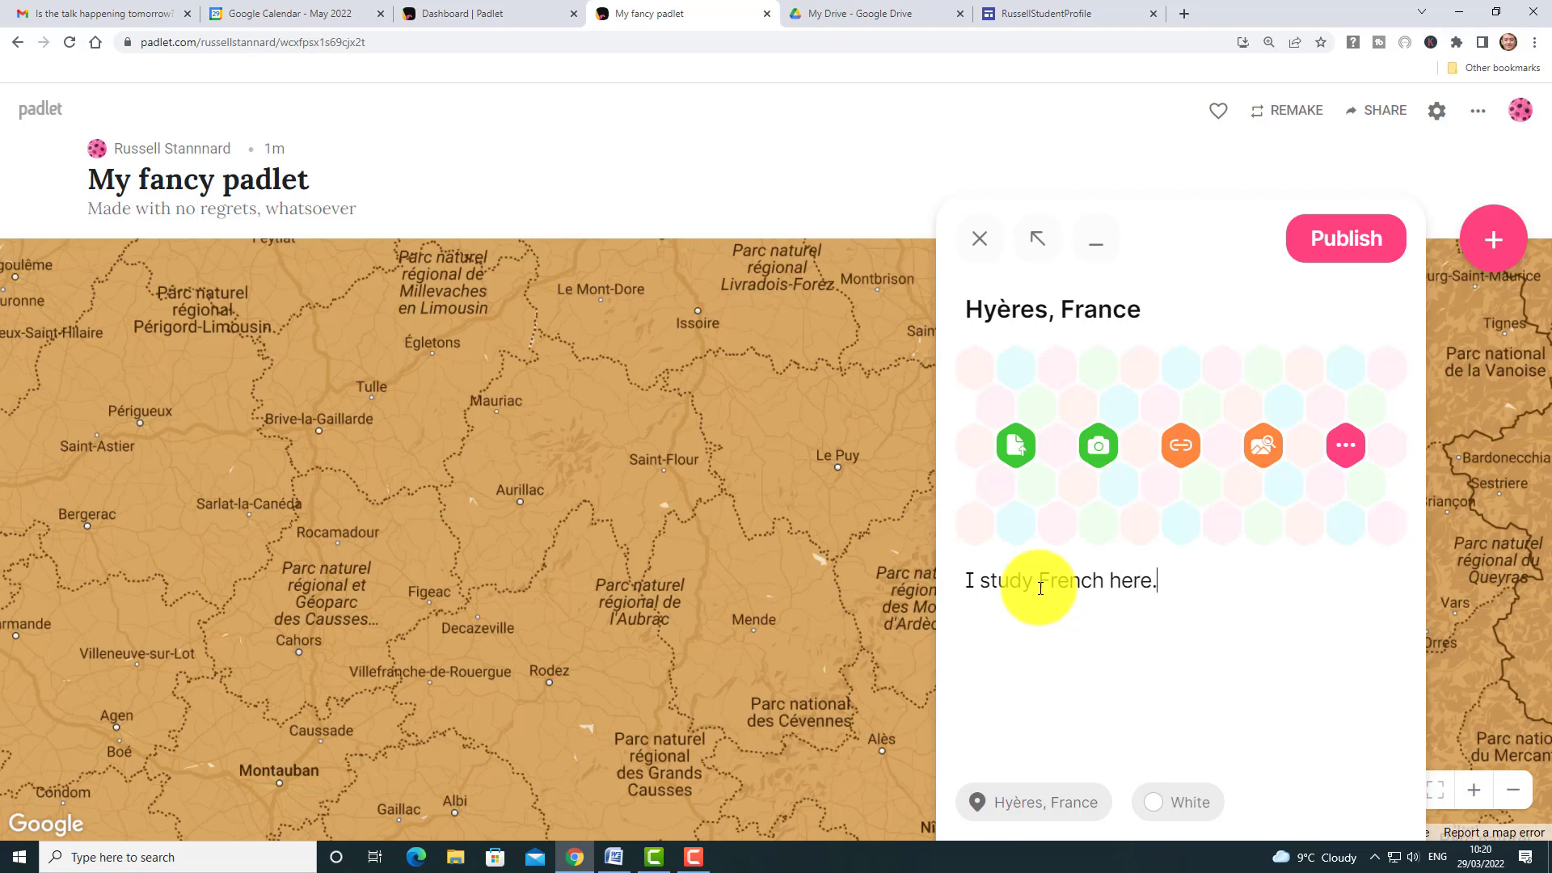
Step: Record a webcam video of about 10 seconds, save it untitled into the Hyères post and publish the post
left_click(1346, 445)
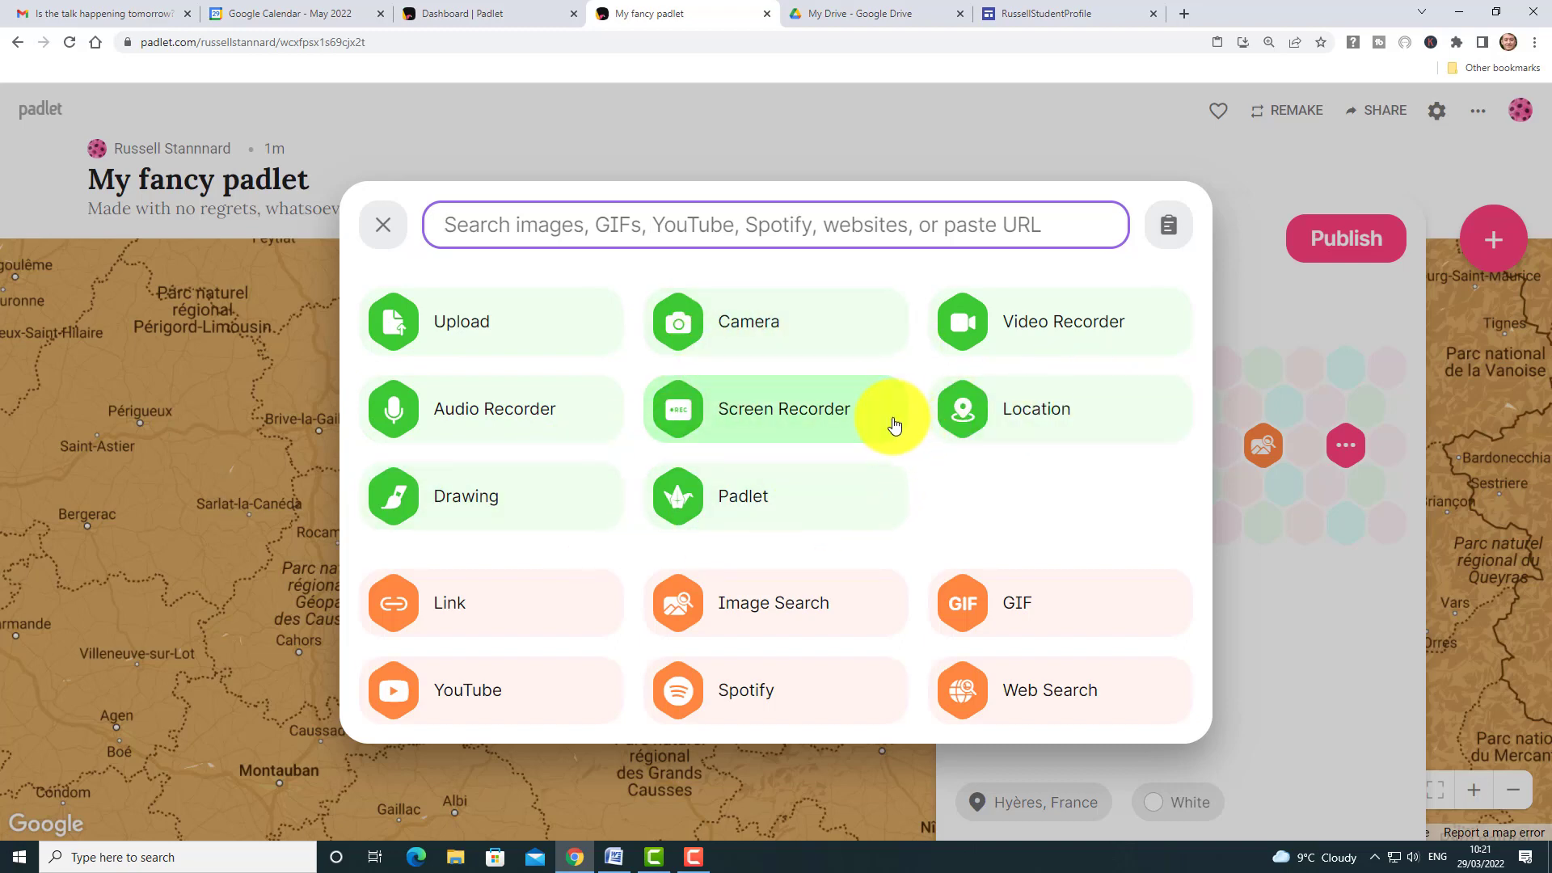
left_click(966, 322)
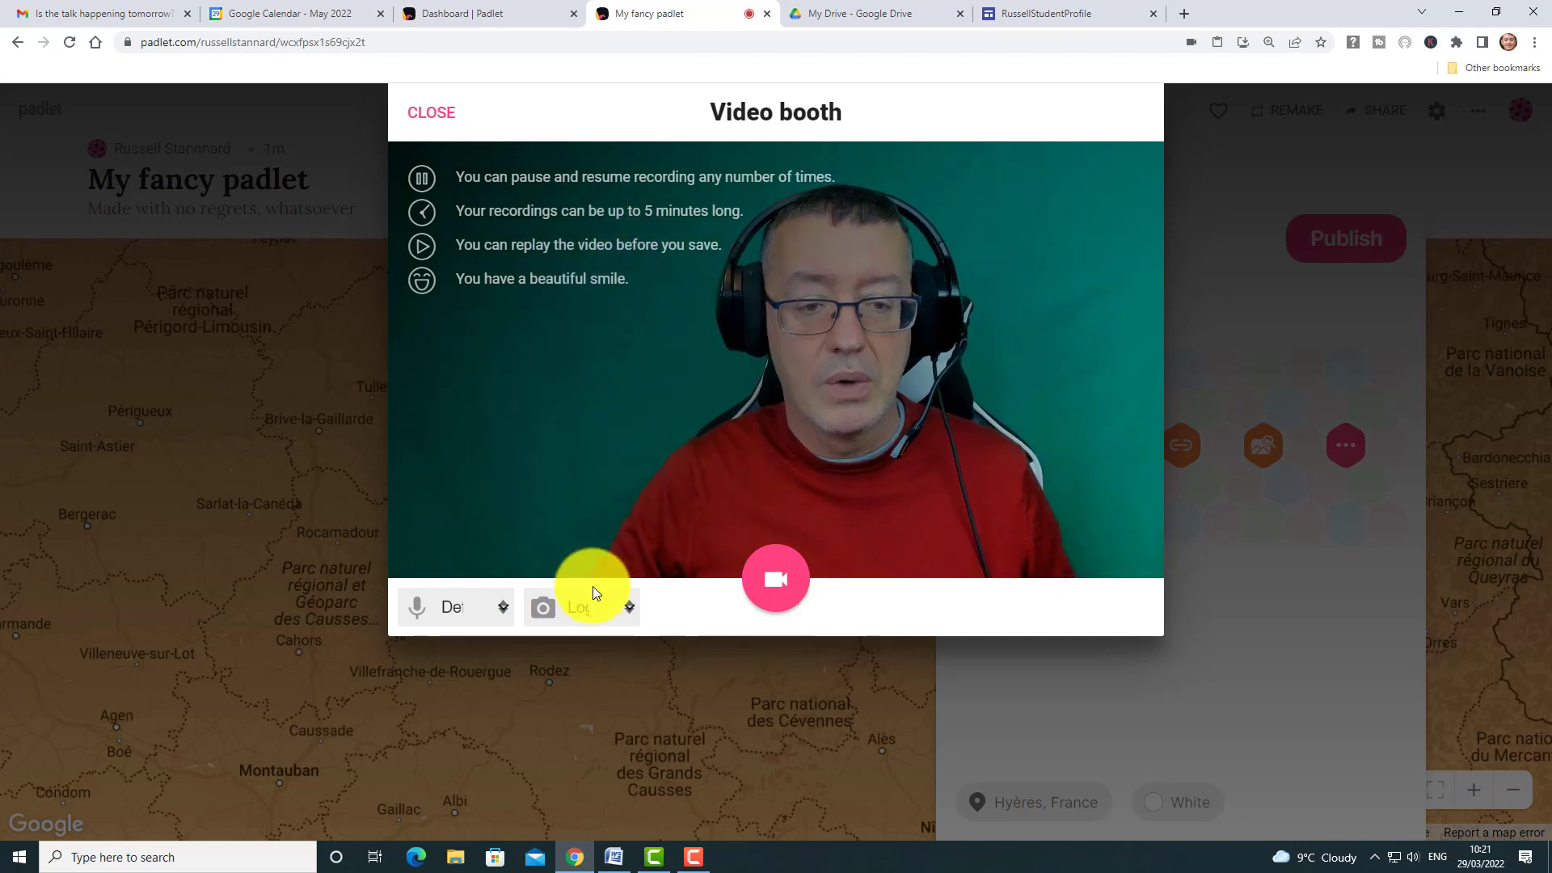
left_click(774, 579)
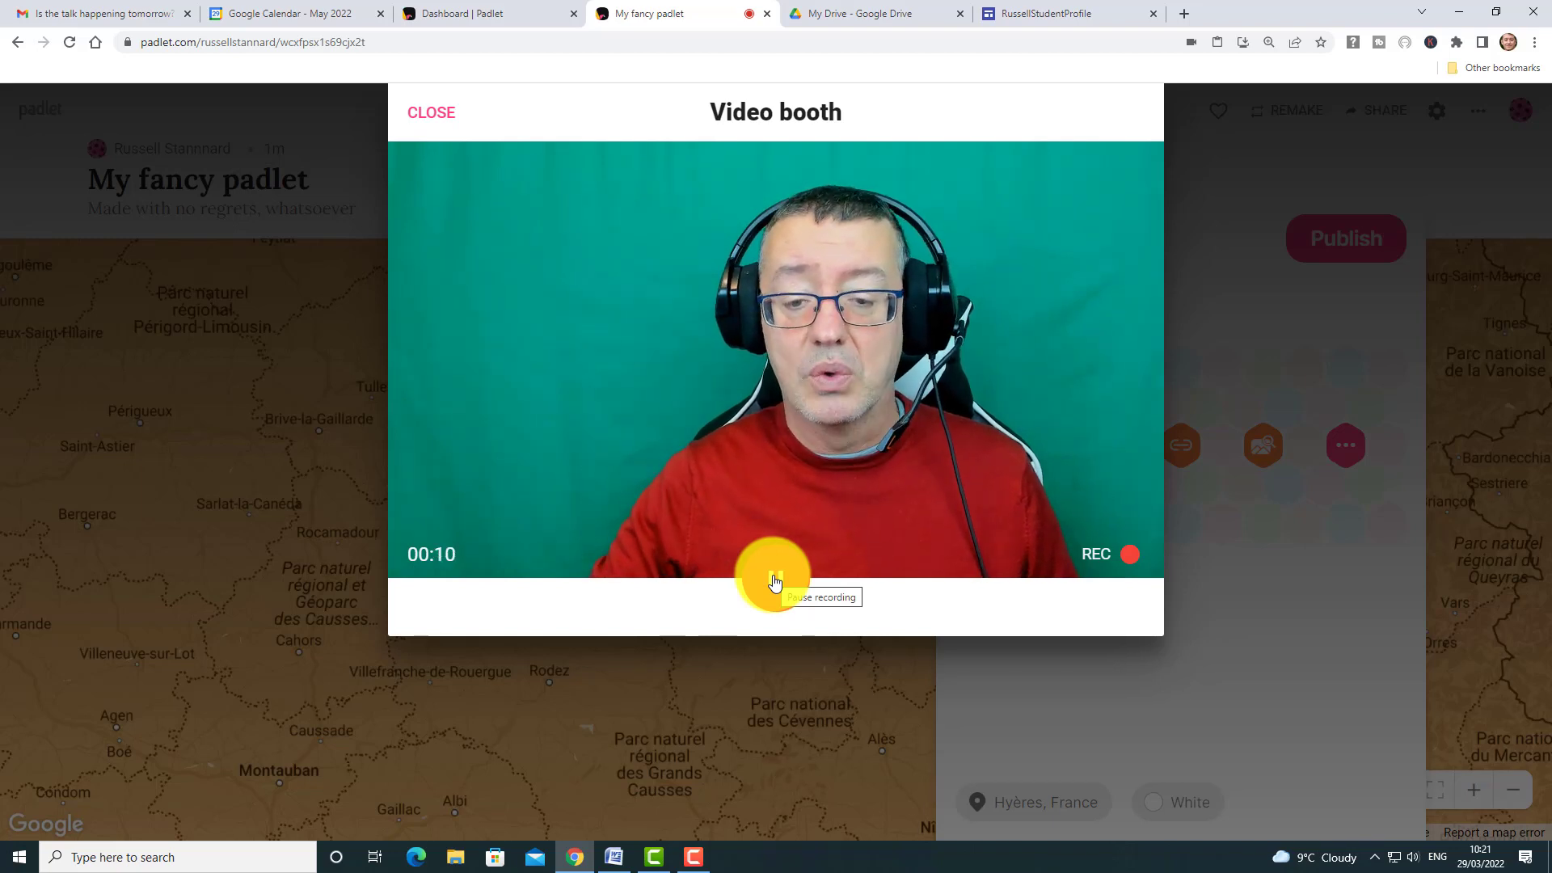
left_click(773, 581)
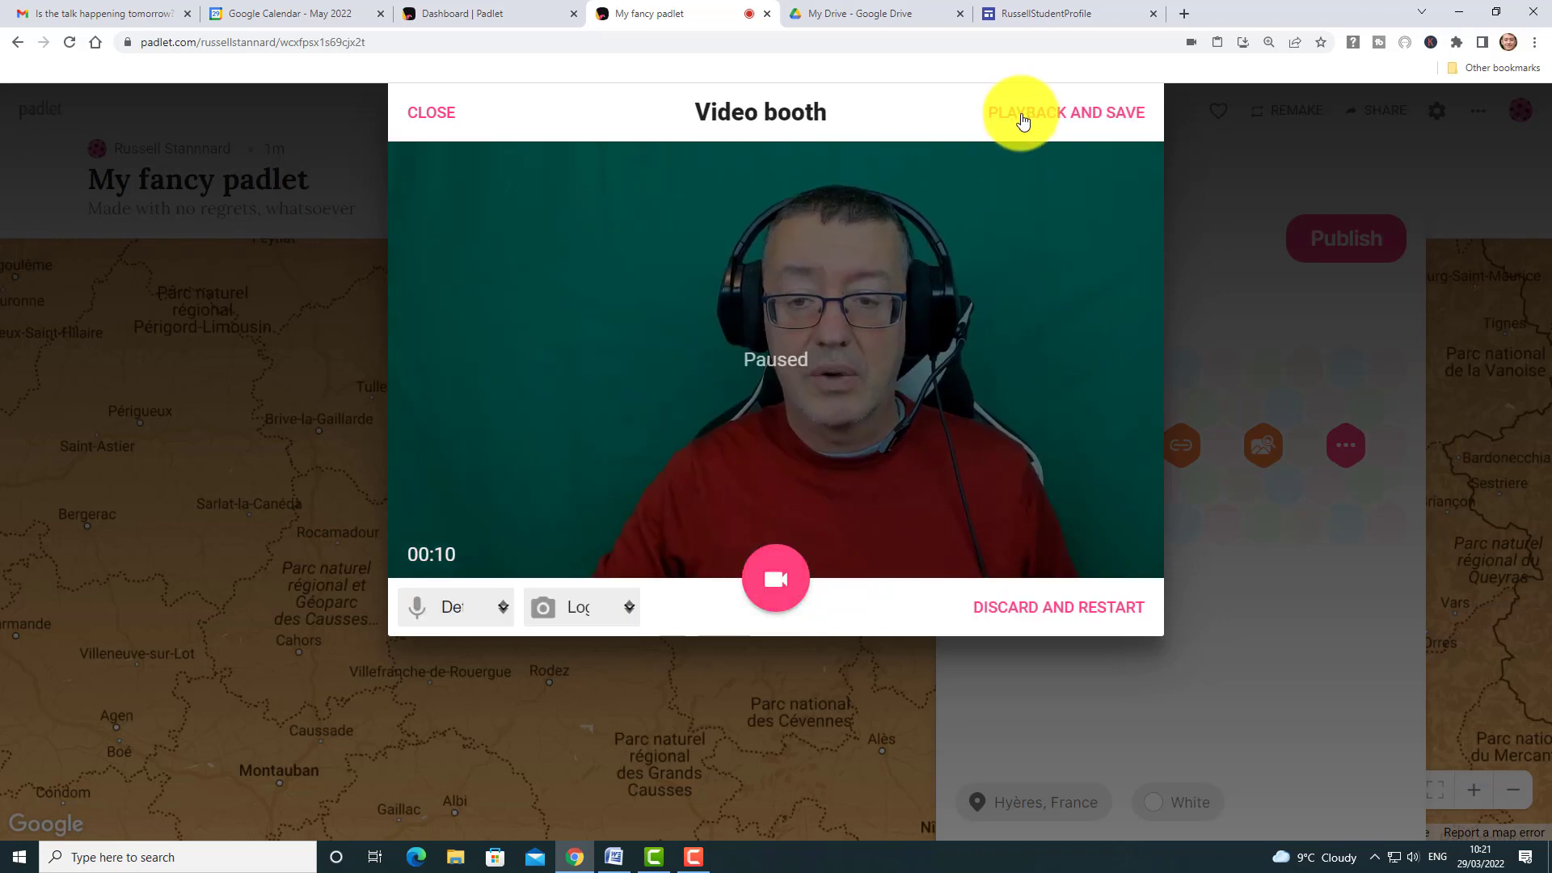
left_click(1057, 115)
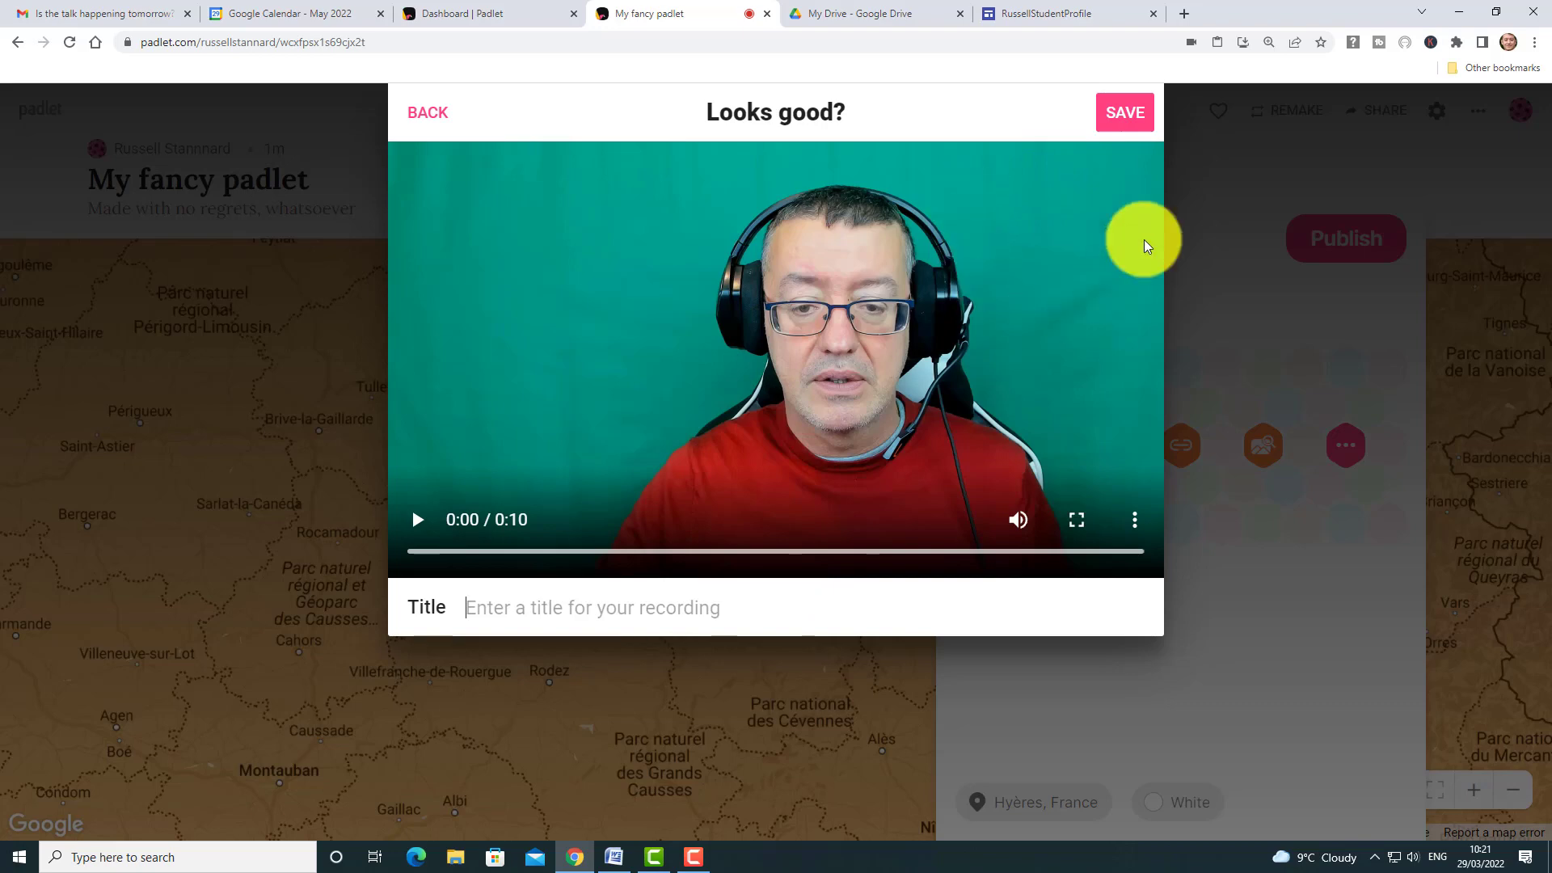
left_click(482, 615)
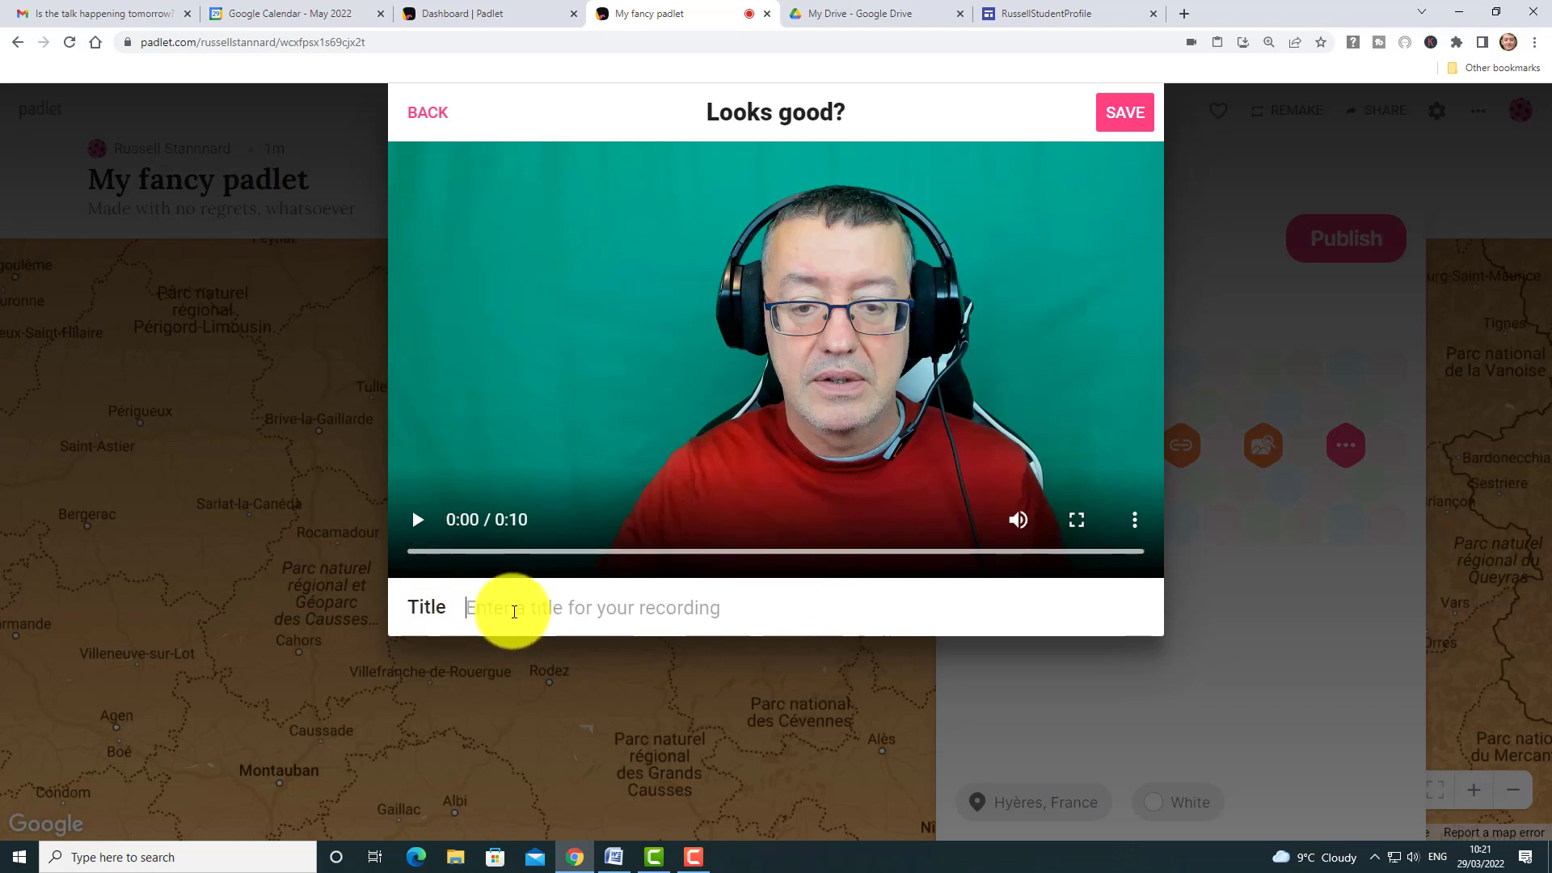
left_click(1126, 114)
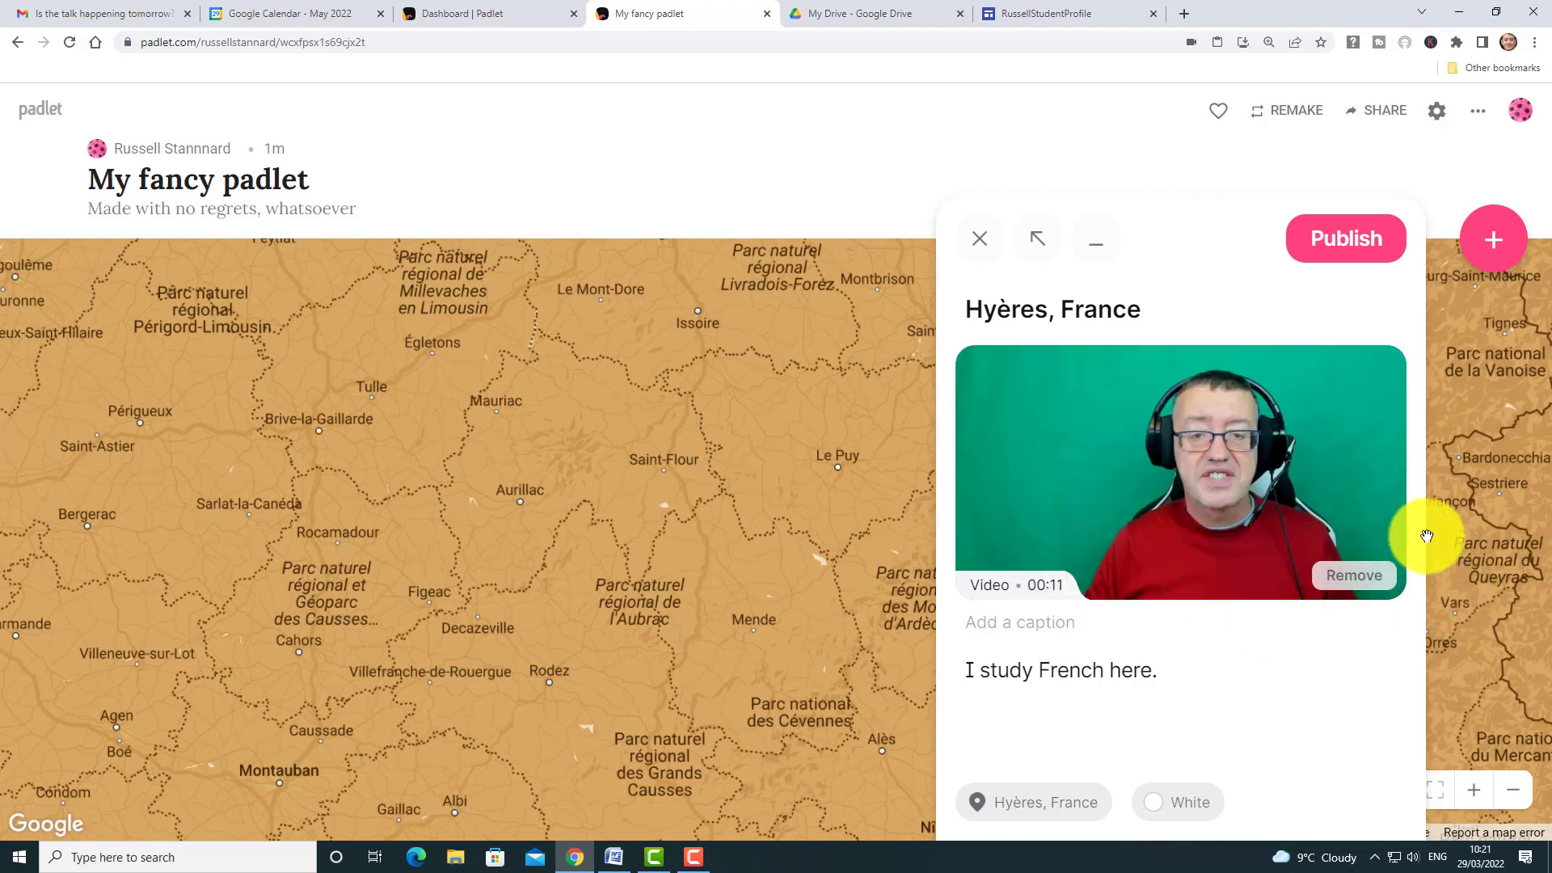
left_click(1325, 246)
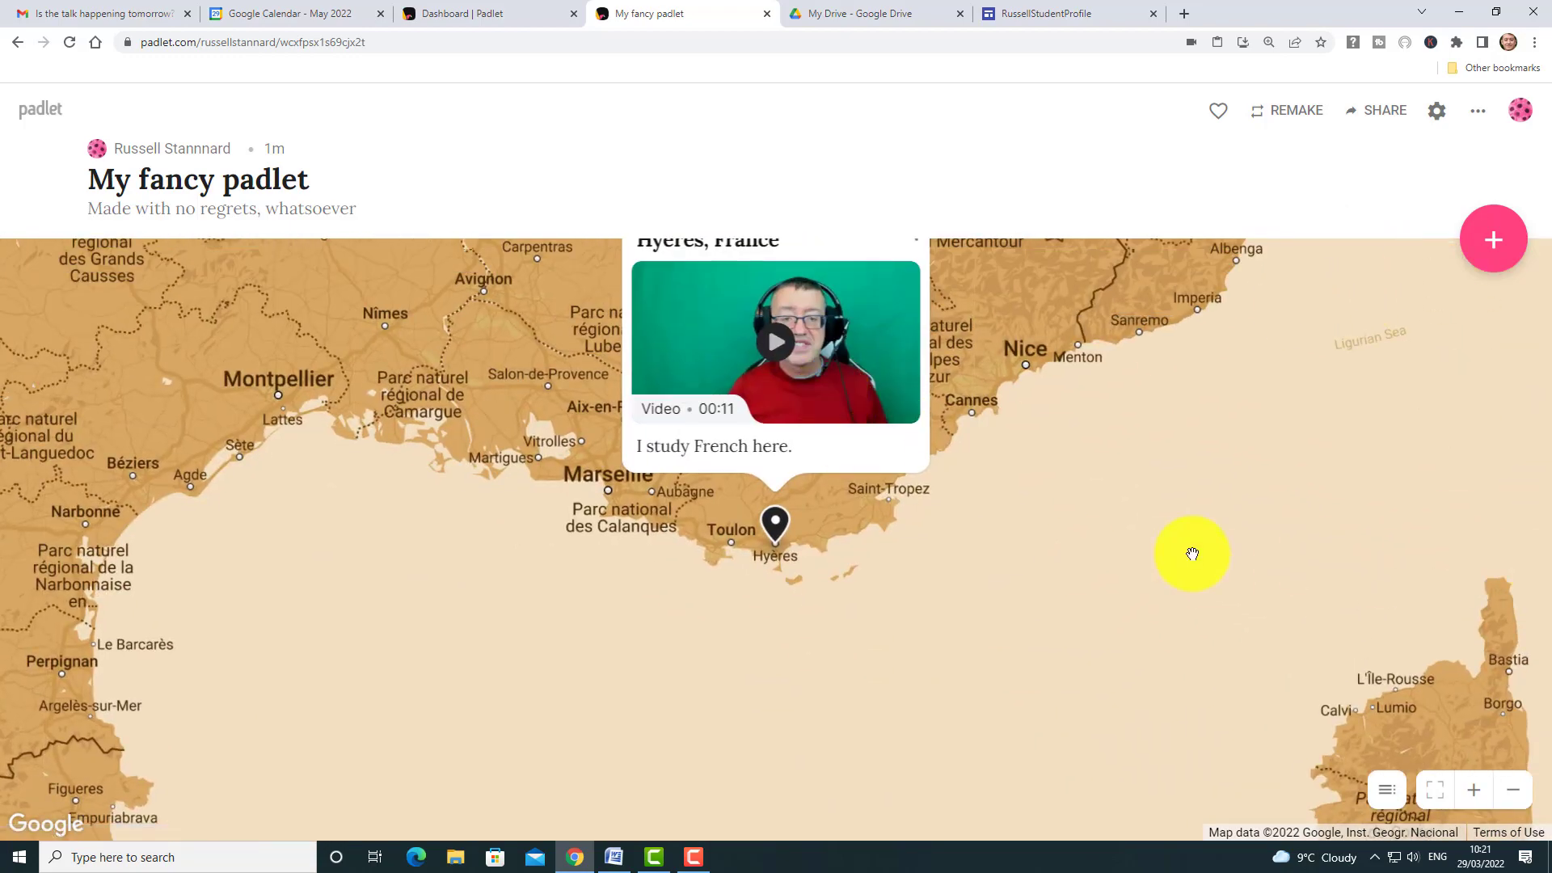
Step: View the Seville post and the Hyères video post through their pins on the Europe-scale map
left_click(1513, 790)
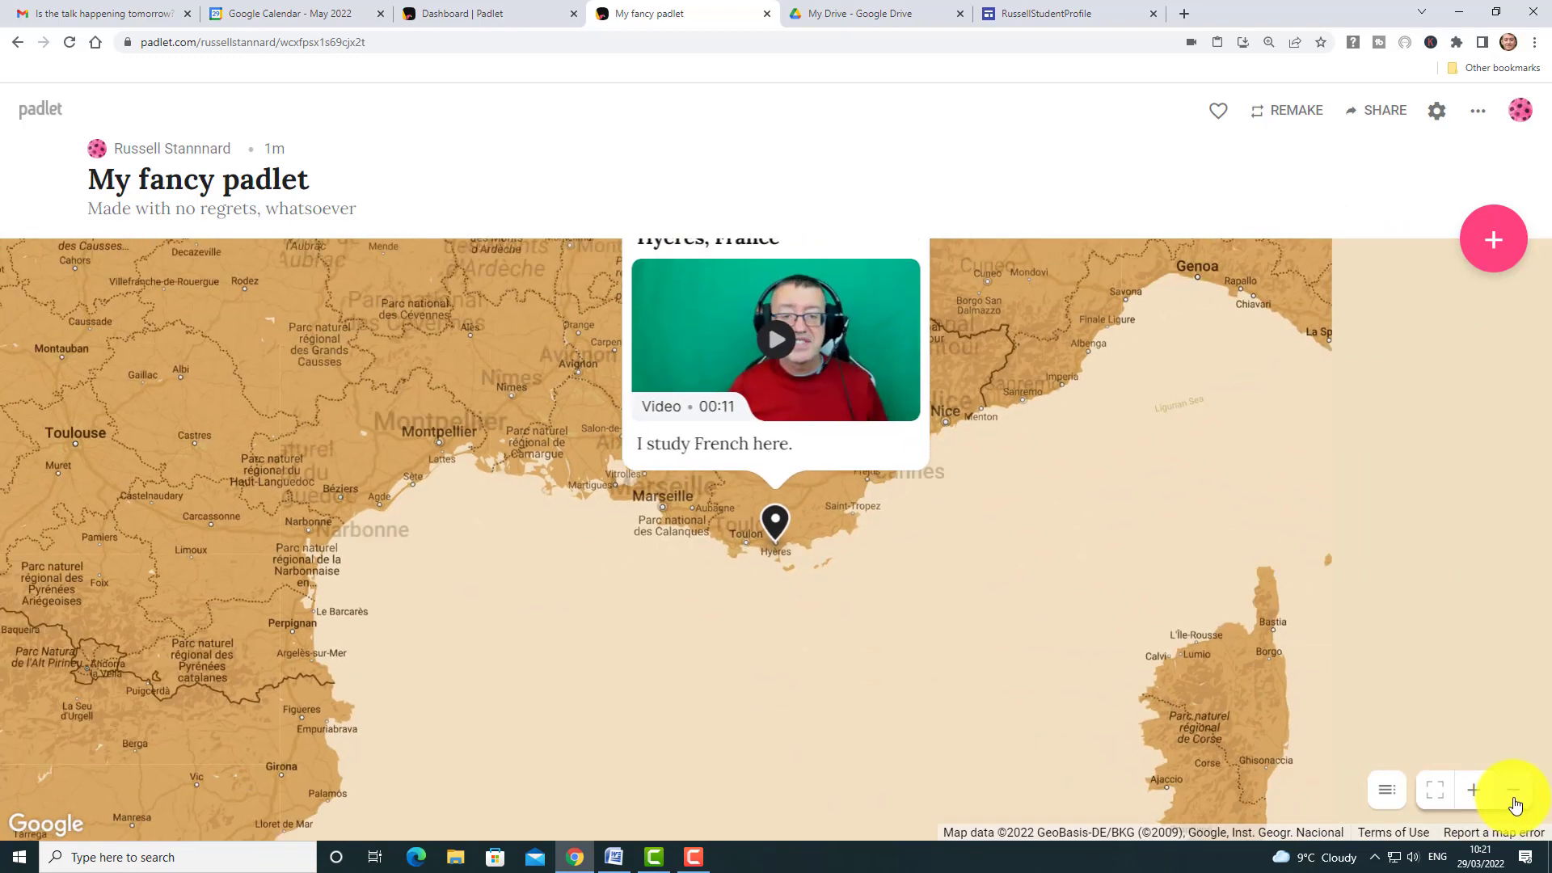
left_click(1513, 790)
left_click(1513, 789)
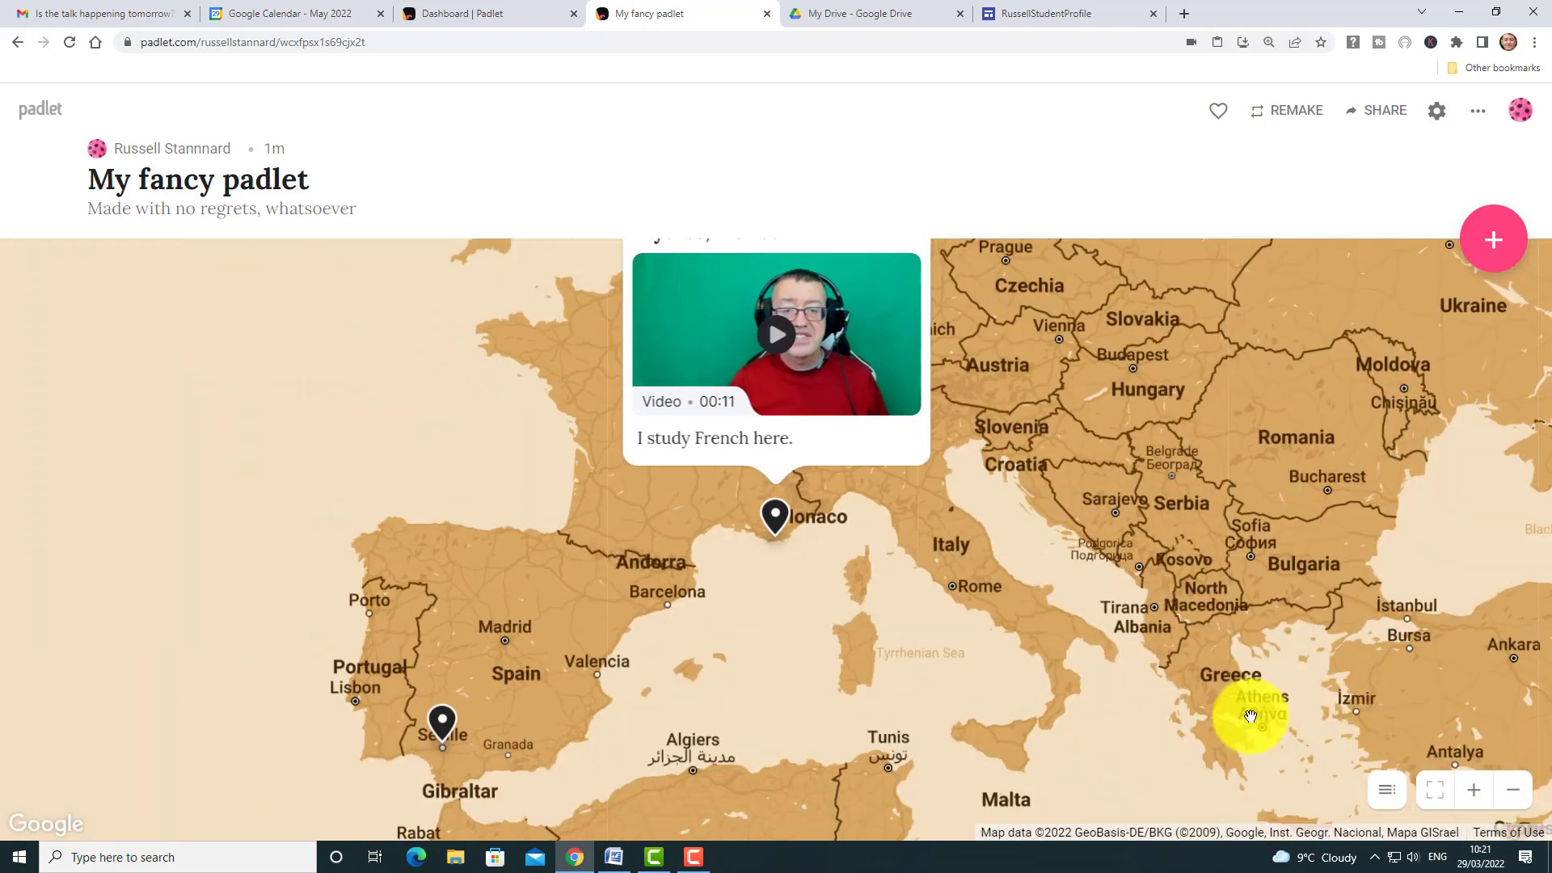
left_click(1196, 727)
left_click(442, 729)
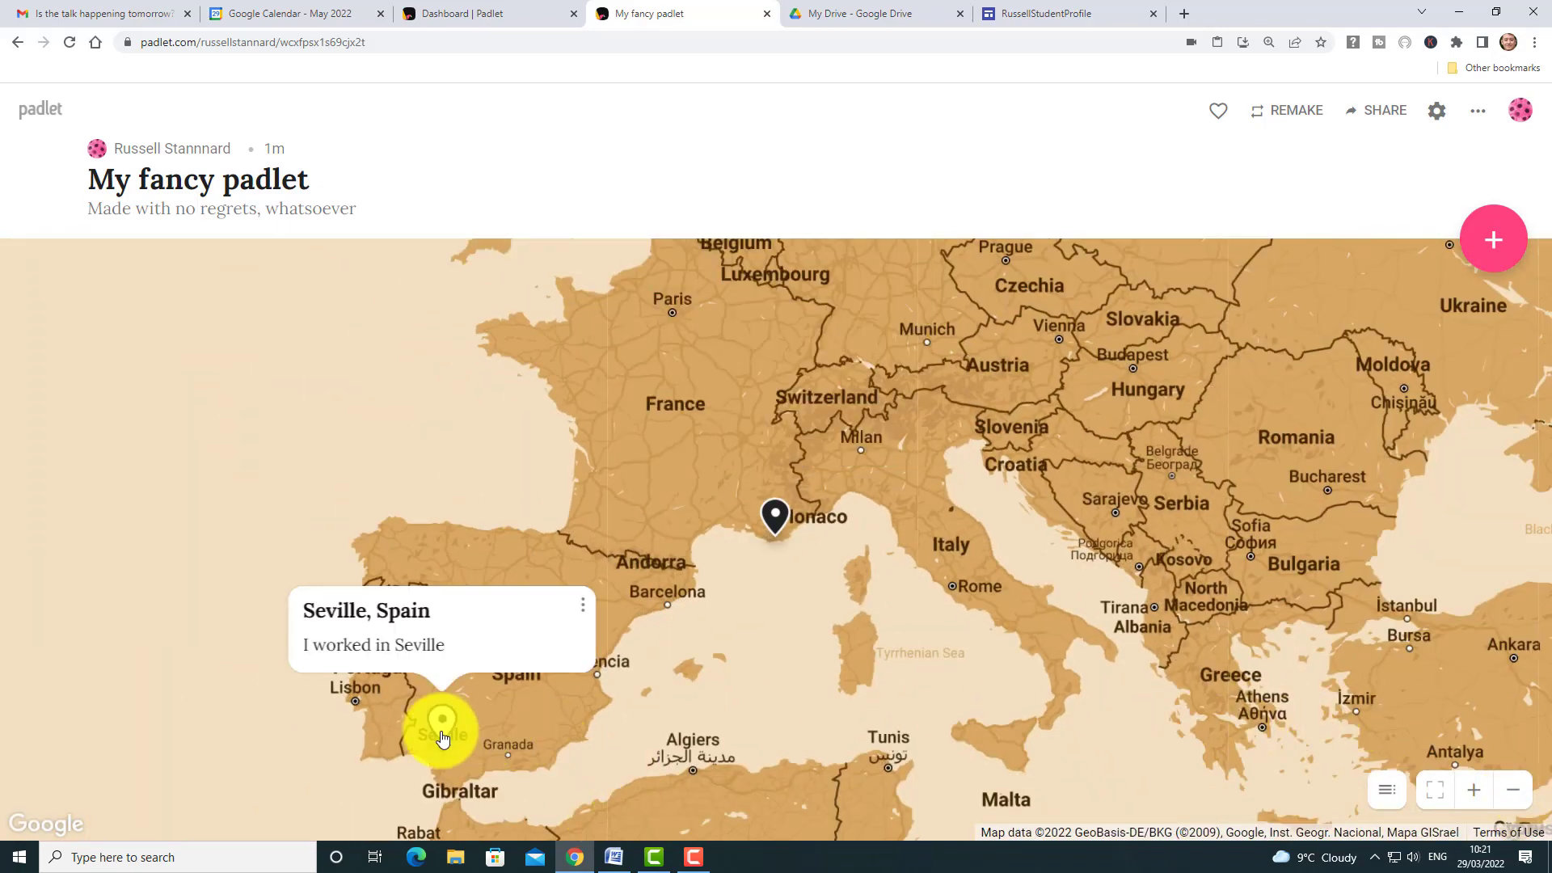
left_click(771, 520)
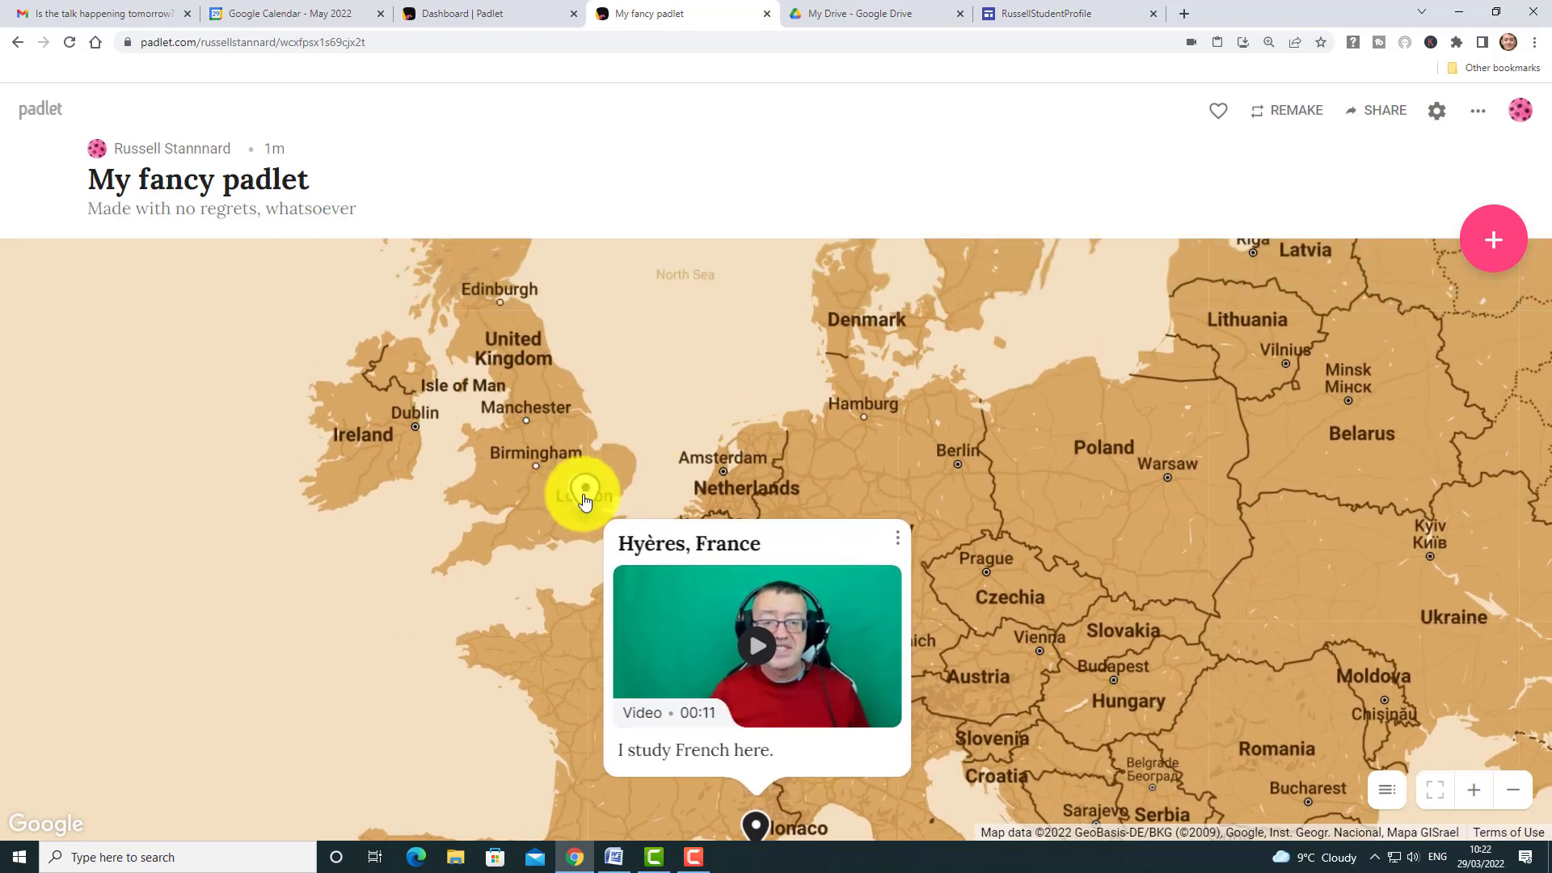
Step: View the Croydon post through its pin on the Europe-scale map, along with the pins further south
left_click(583, 490)
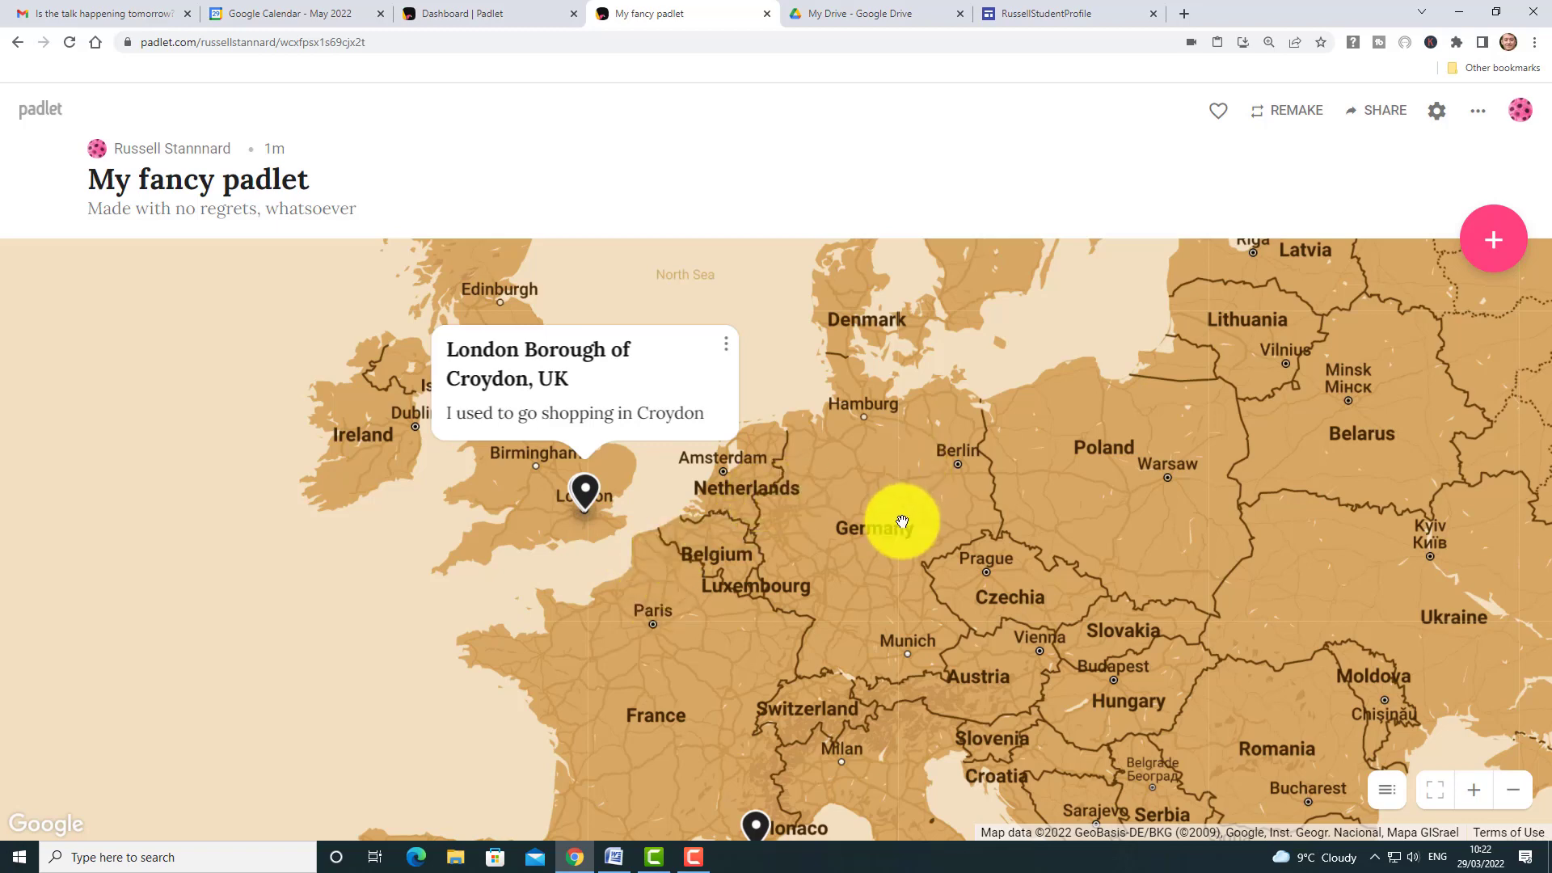
left_click_drag(855, 589, 911, 416)
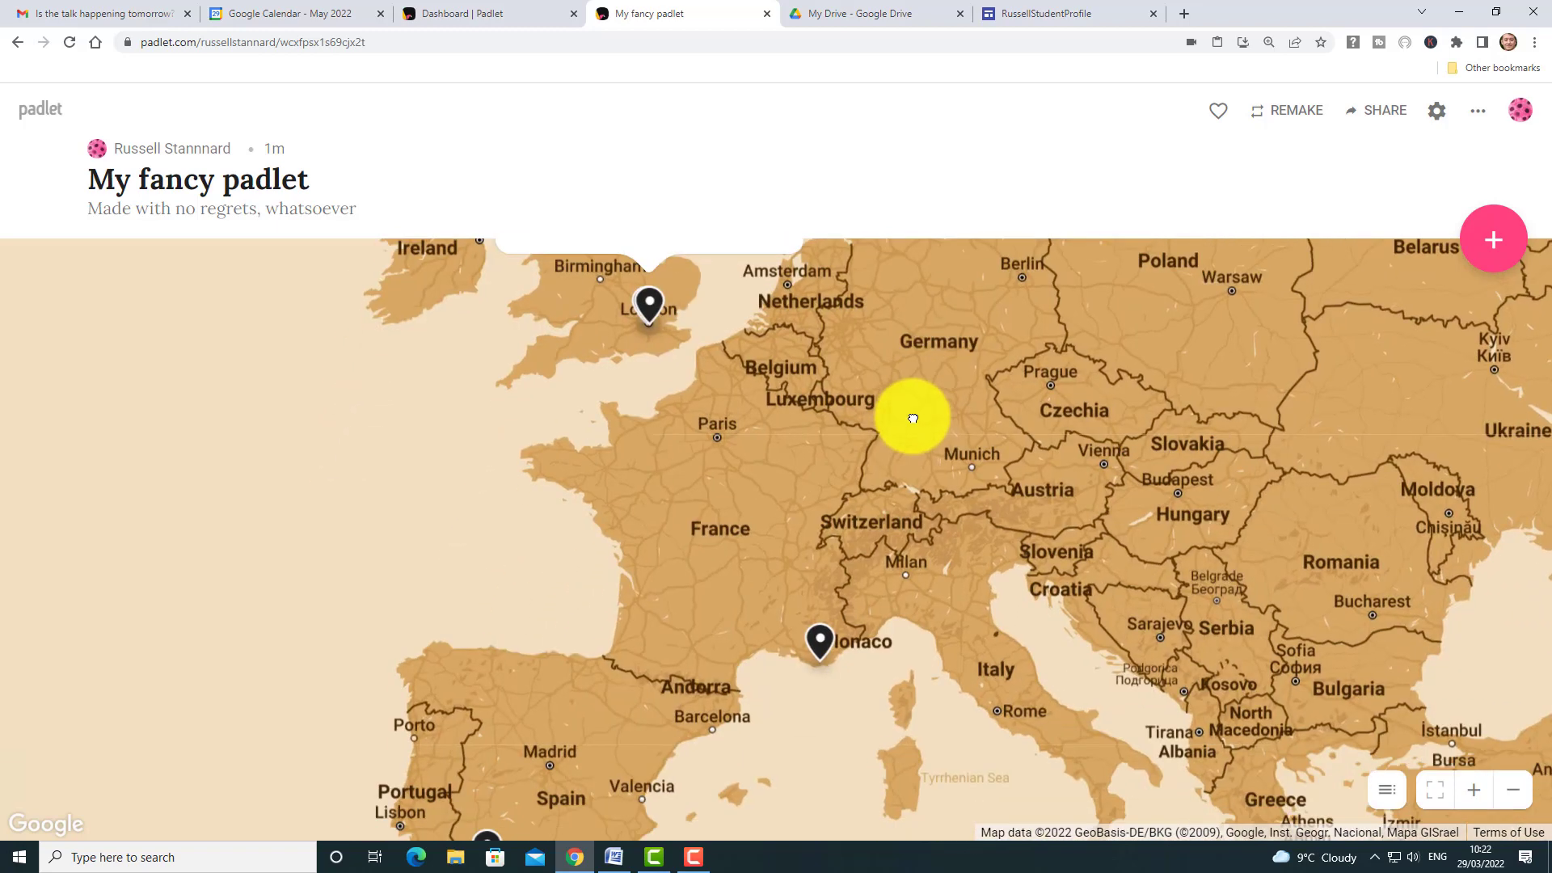
left_click_drag(808, 614, 803, 550)
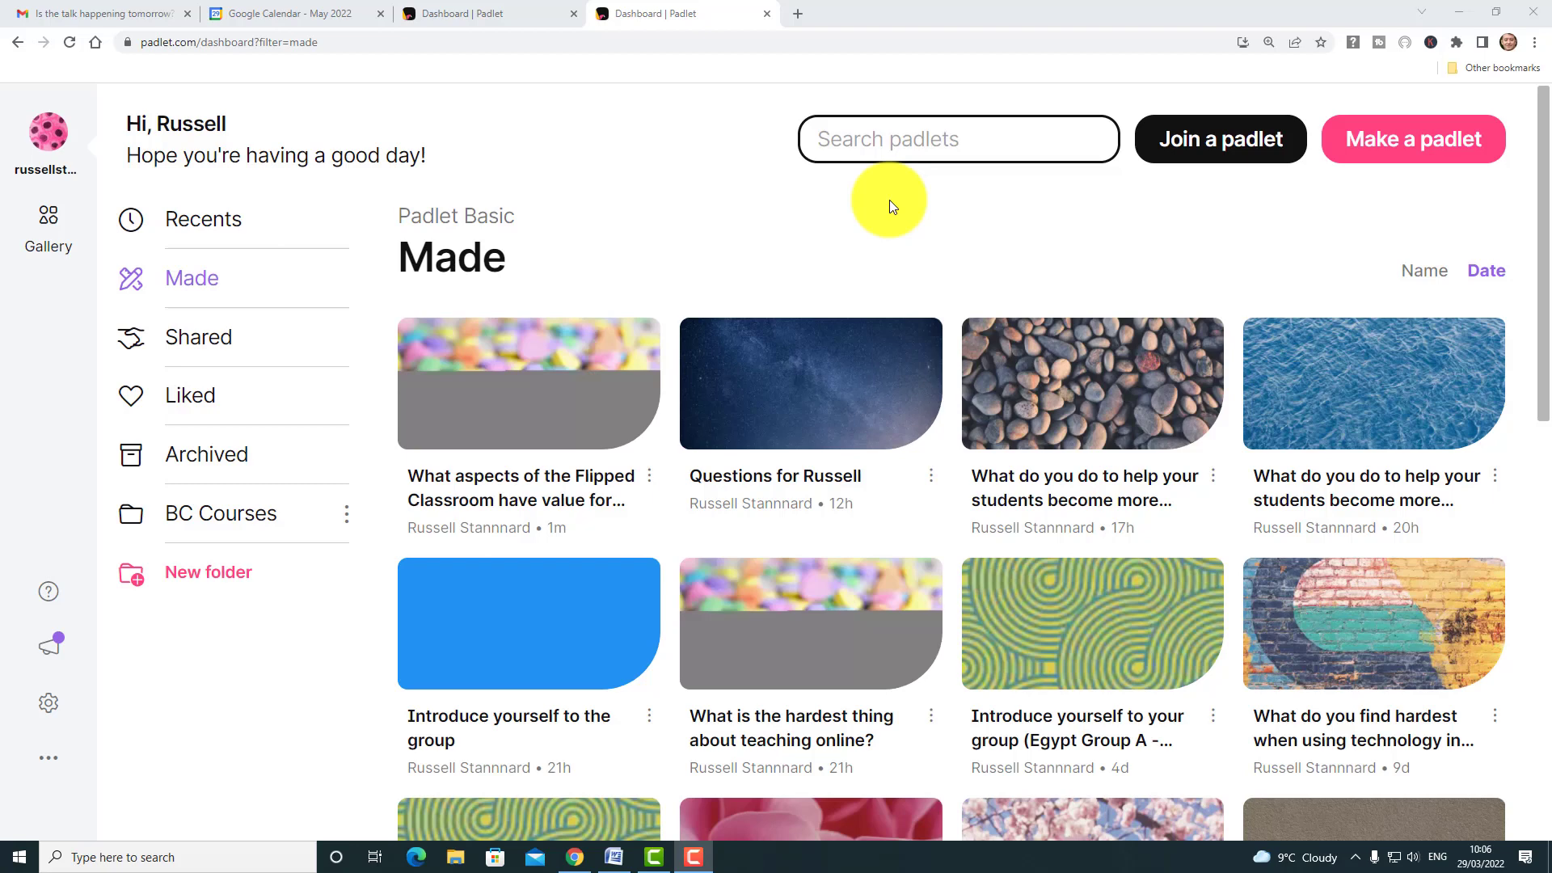
Step: Create a new Timeline padlet titled "Timeline of my career" with the description "Timeline" and start posting
left_click(1397, 151)
left_click_drag(1548, 380, 1548, 617)
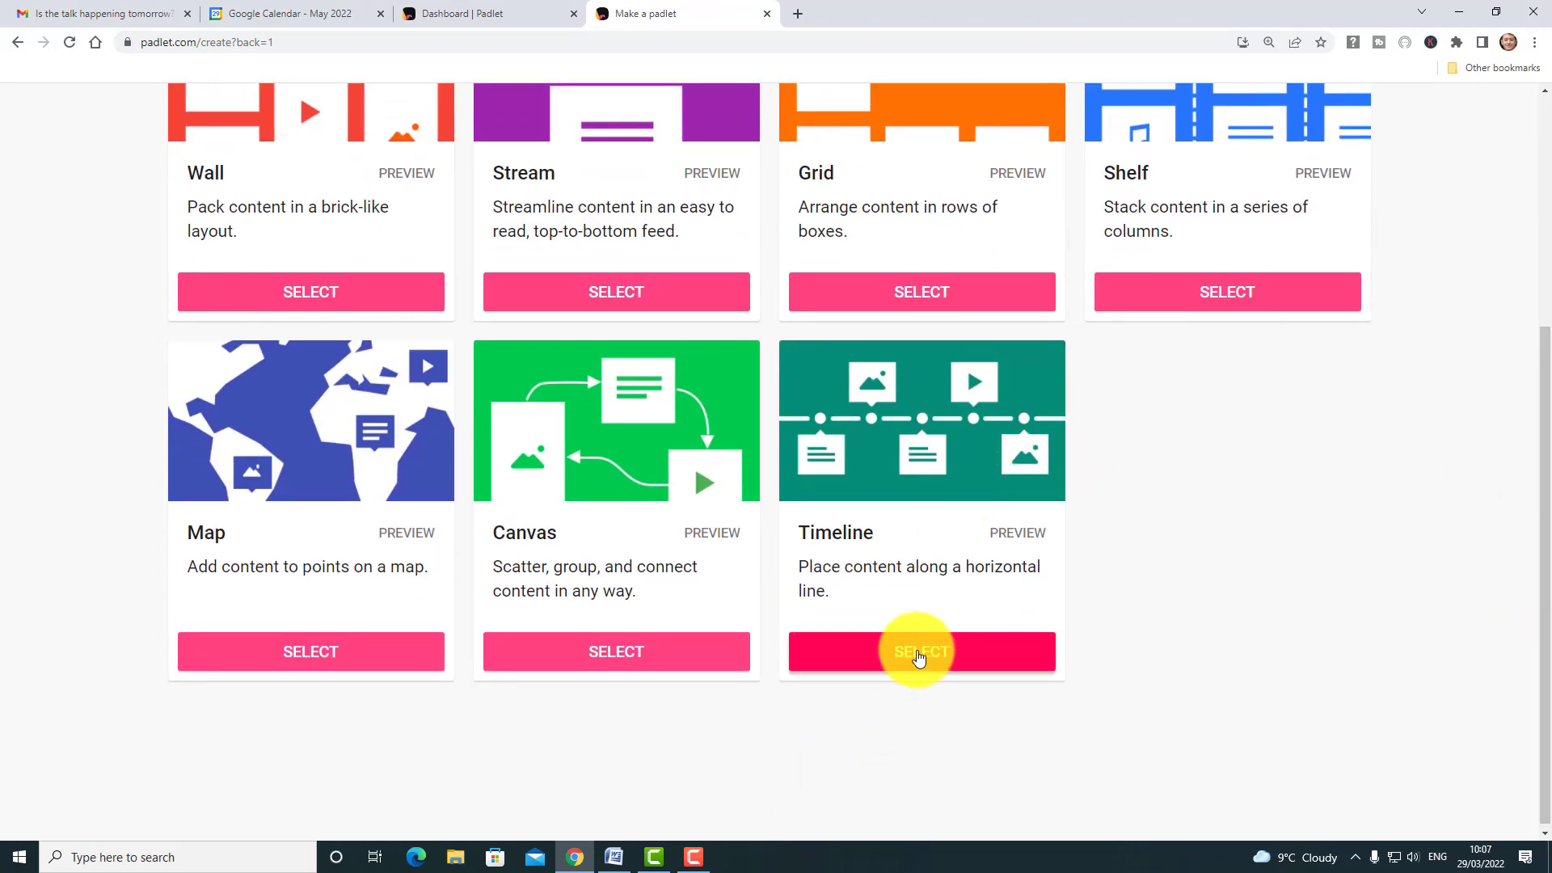
left_click(919, 658)
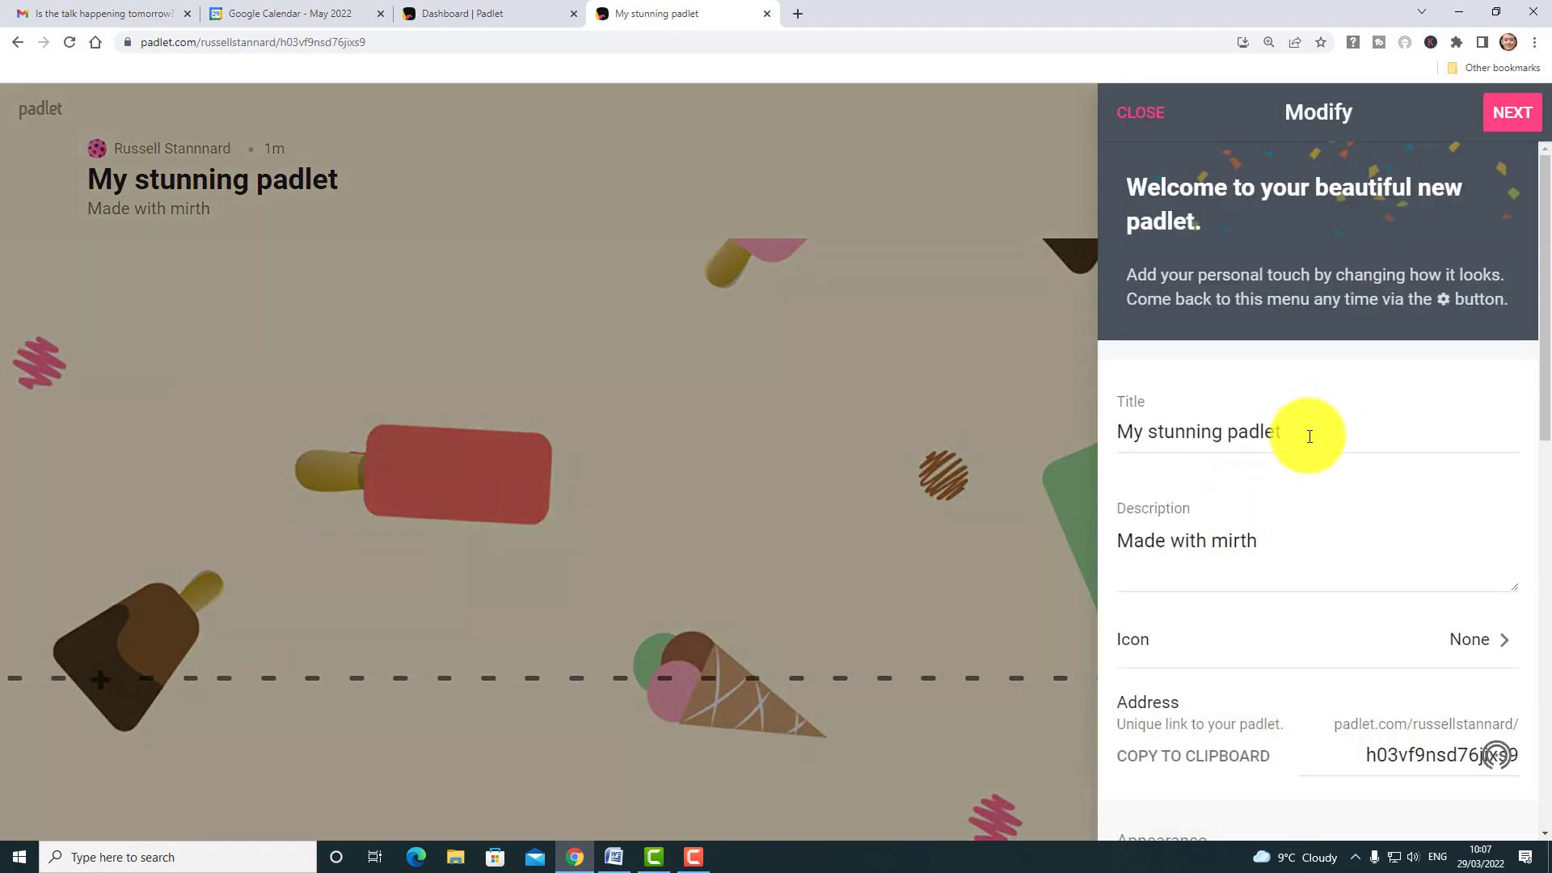
left_click(1309, 436)
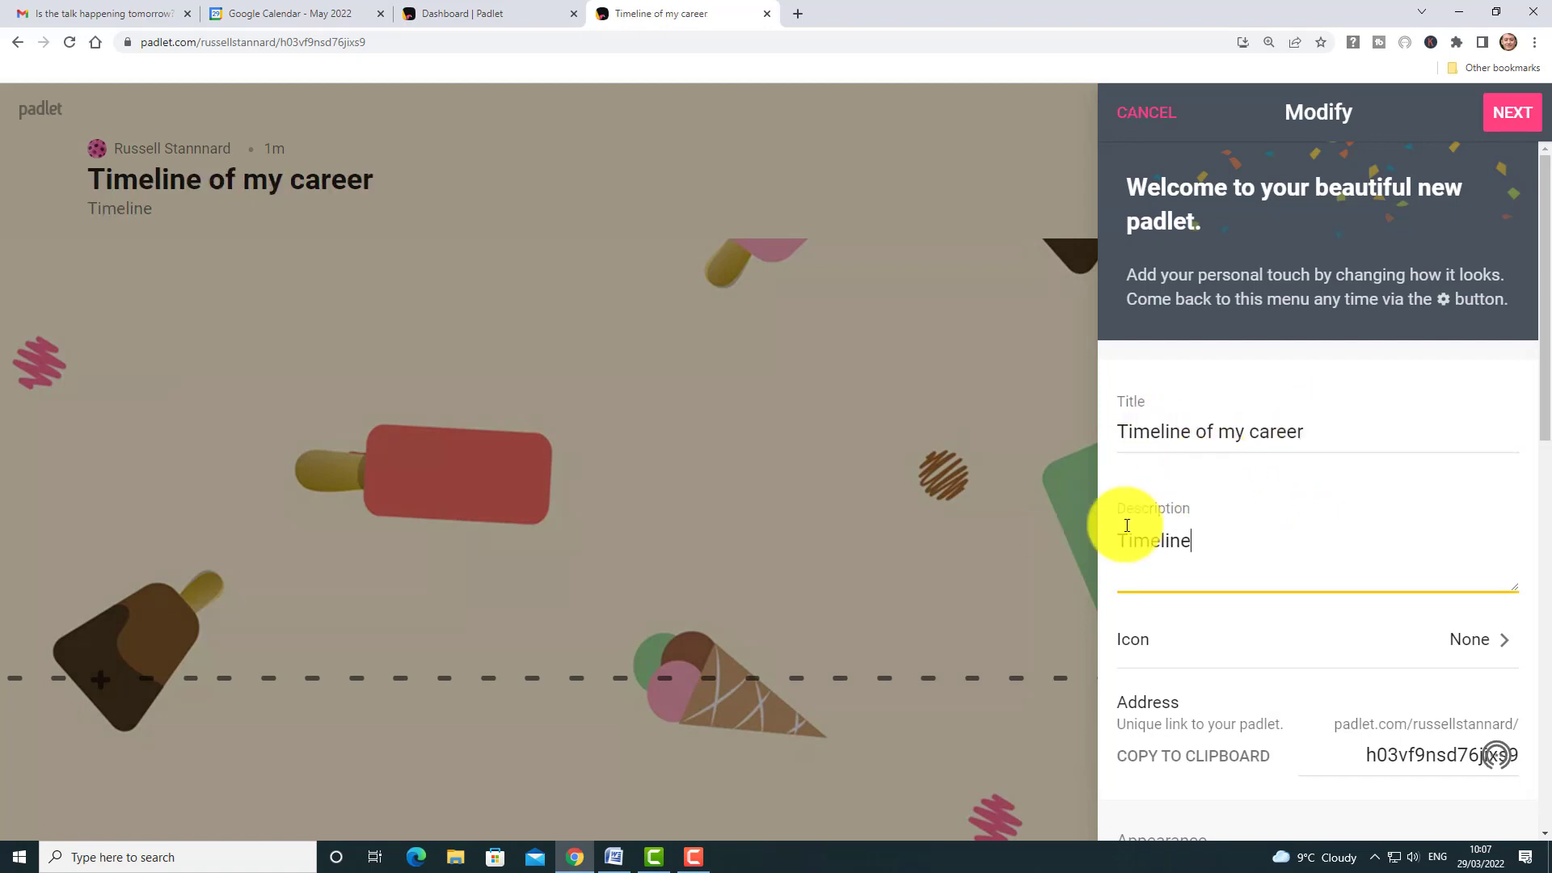
left_click(1505, 121)
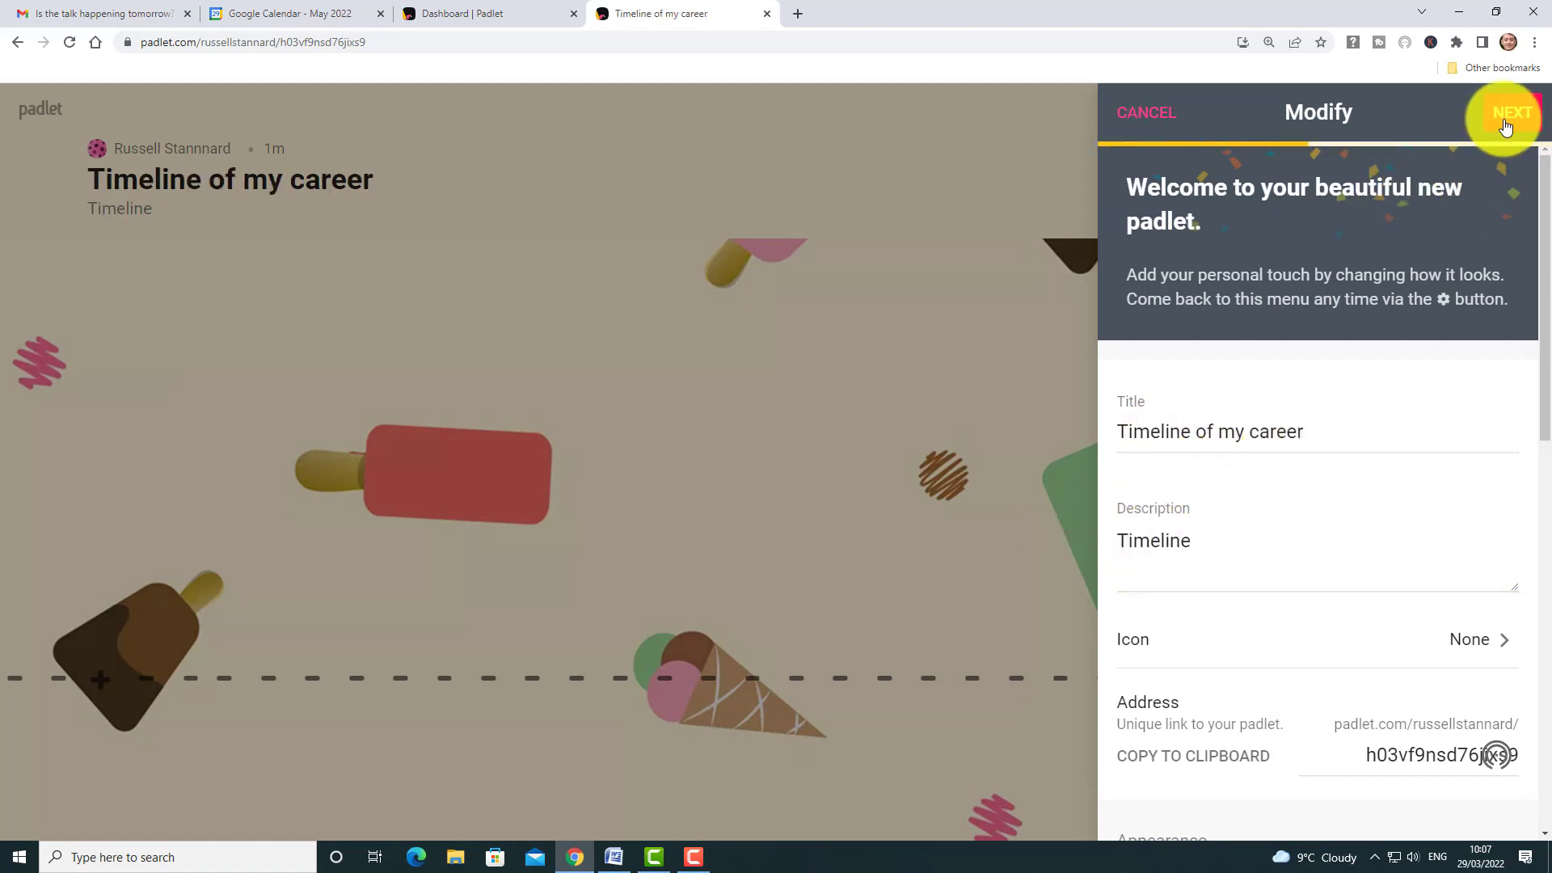
left_click(1306, 437)
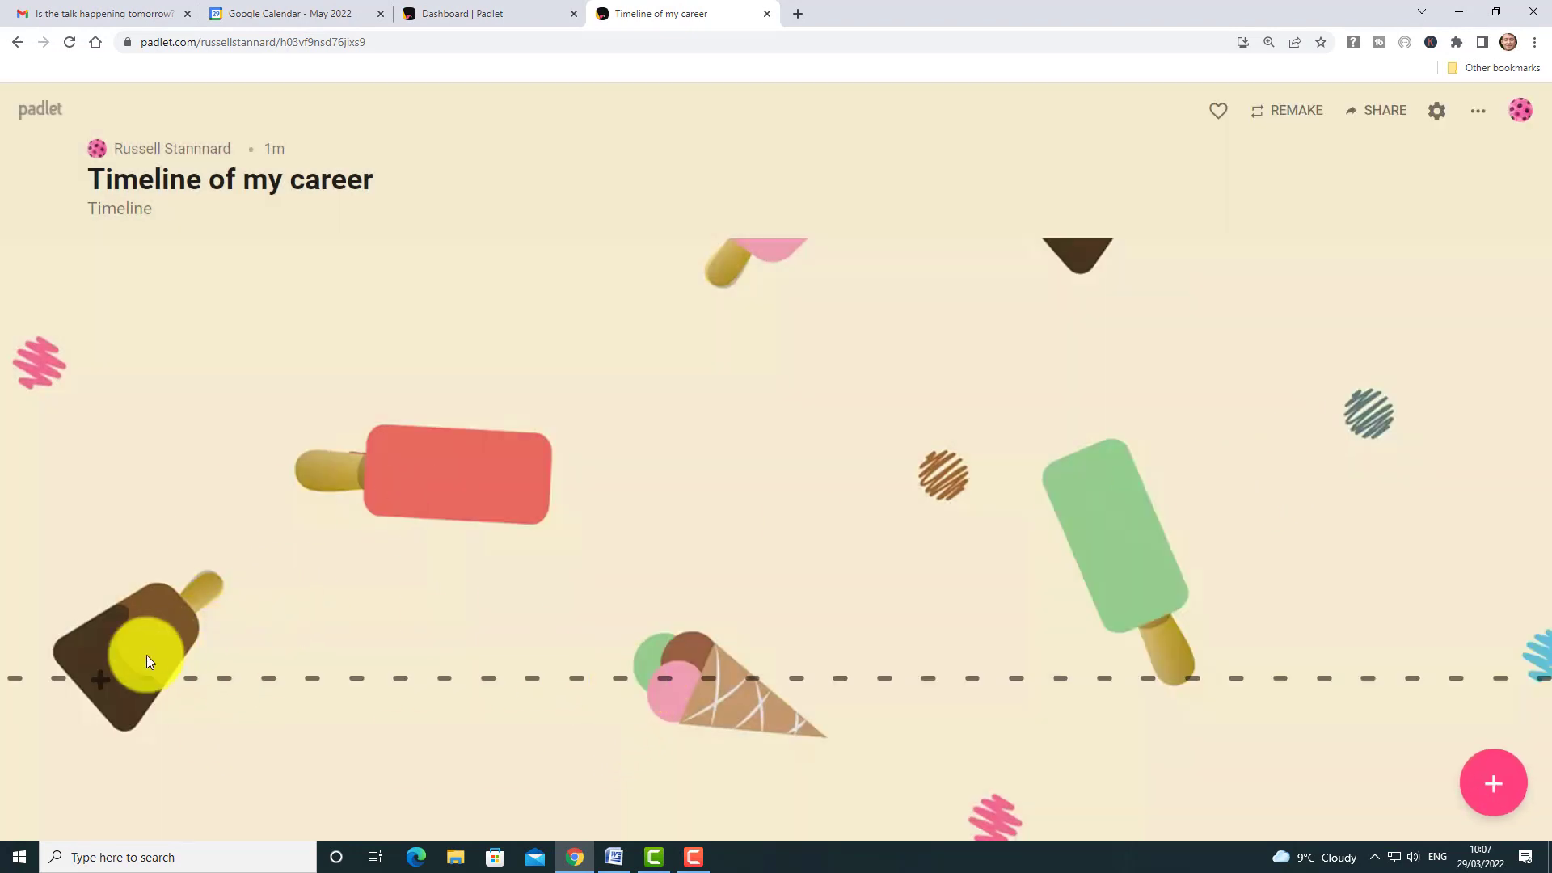
Step: Publish a first timeline post titled "1987 Trained as a teacher" about the English teacher training course and first job in Crete
left_click(102, 685)
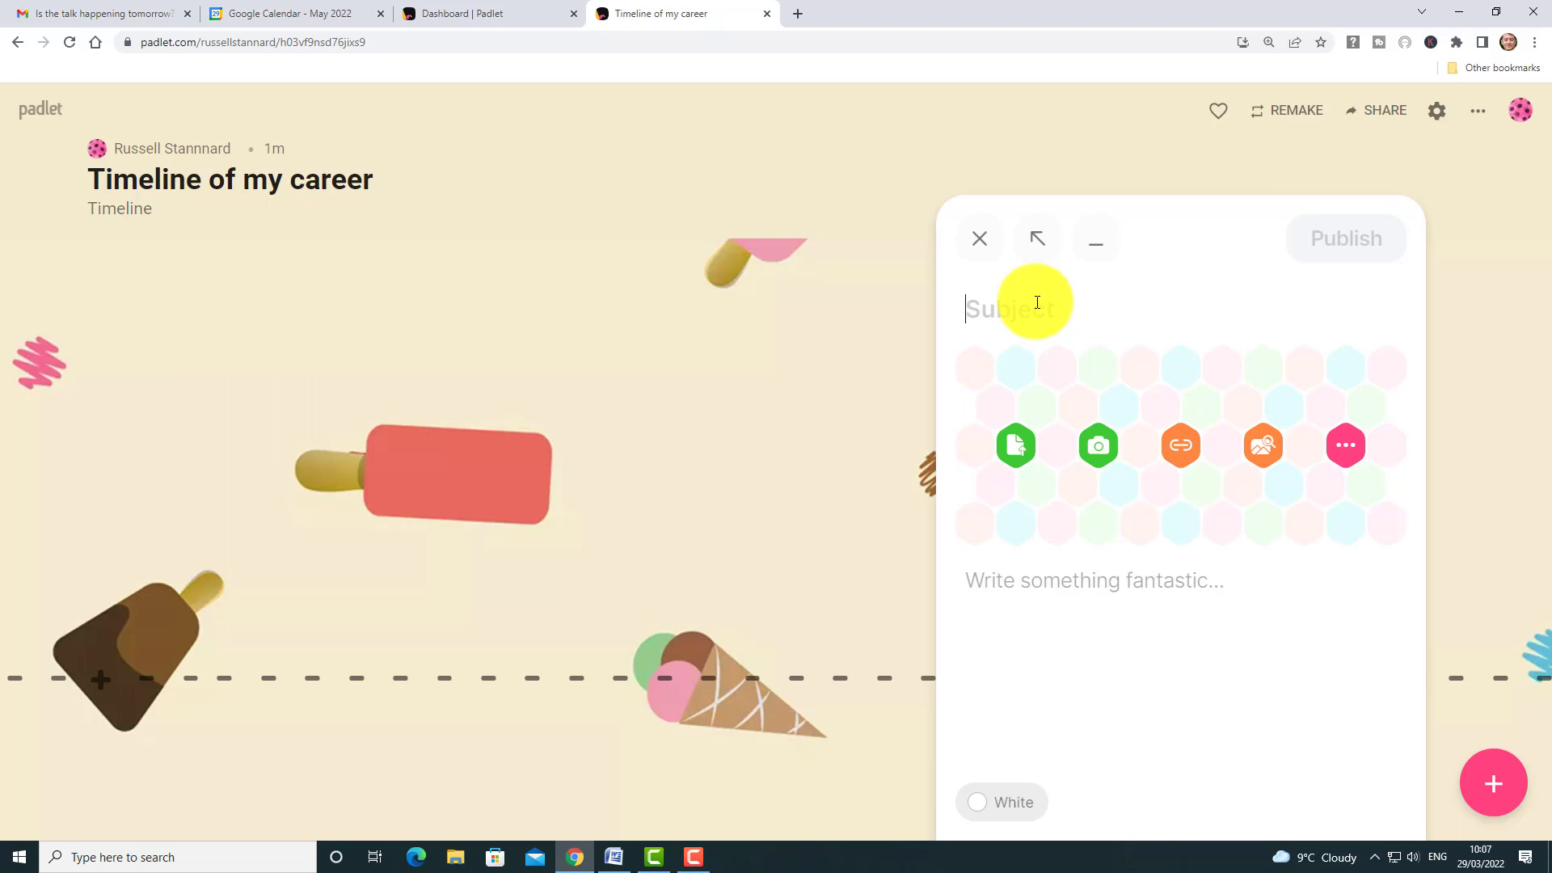
type("1987 Trained")
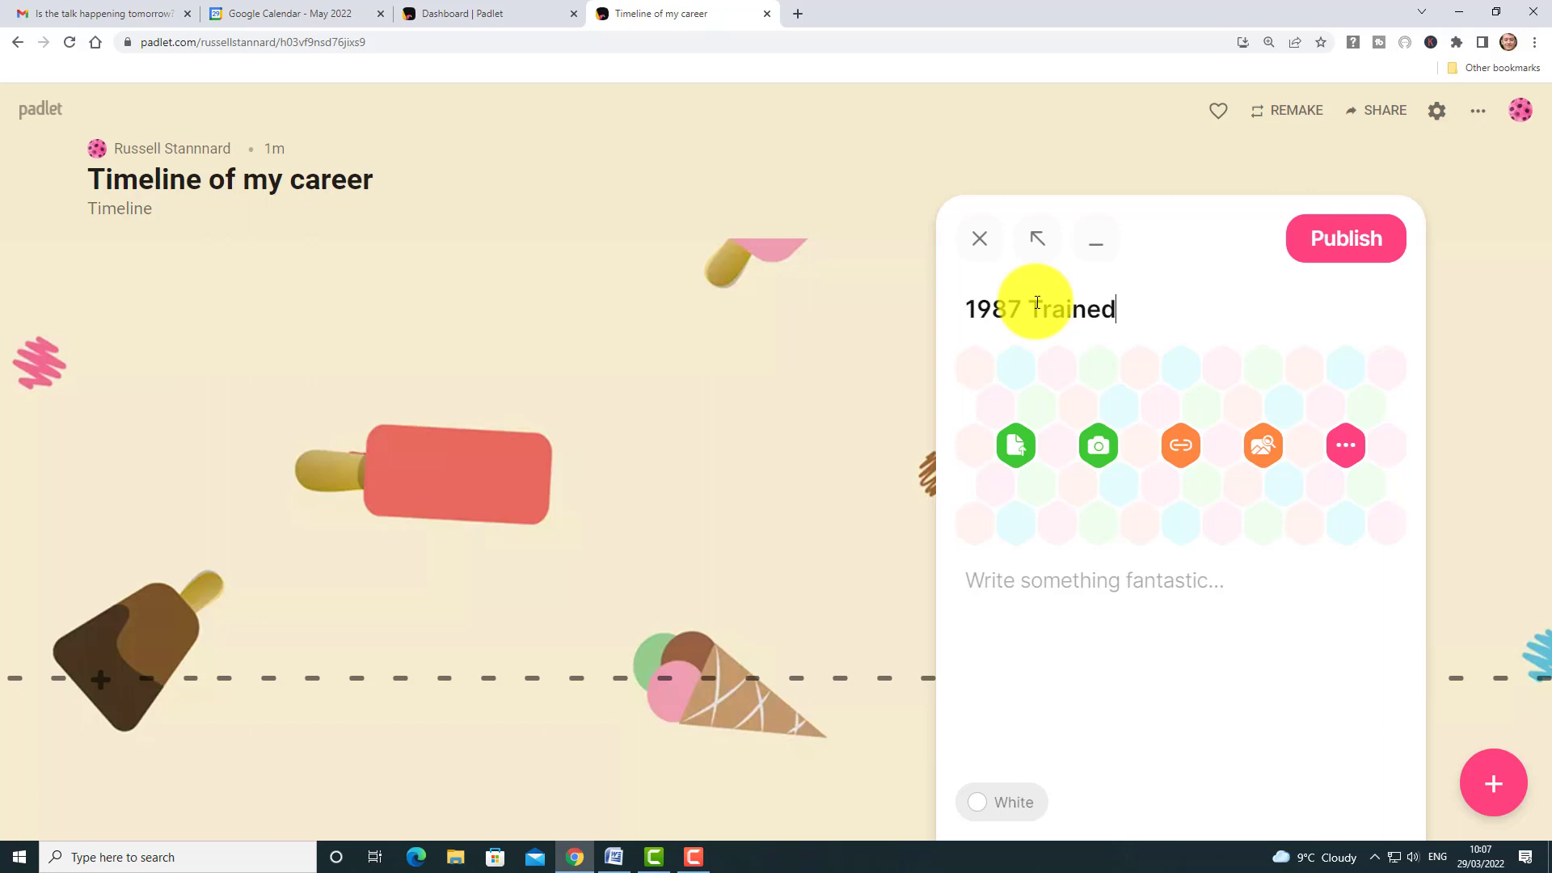
type("acher")
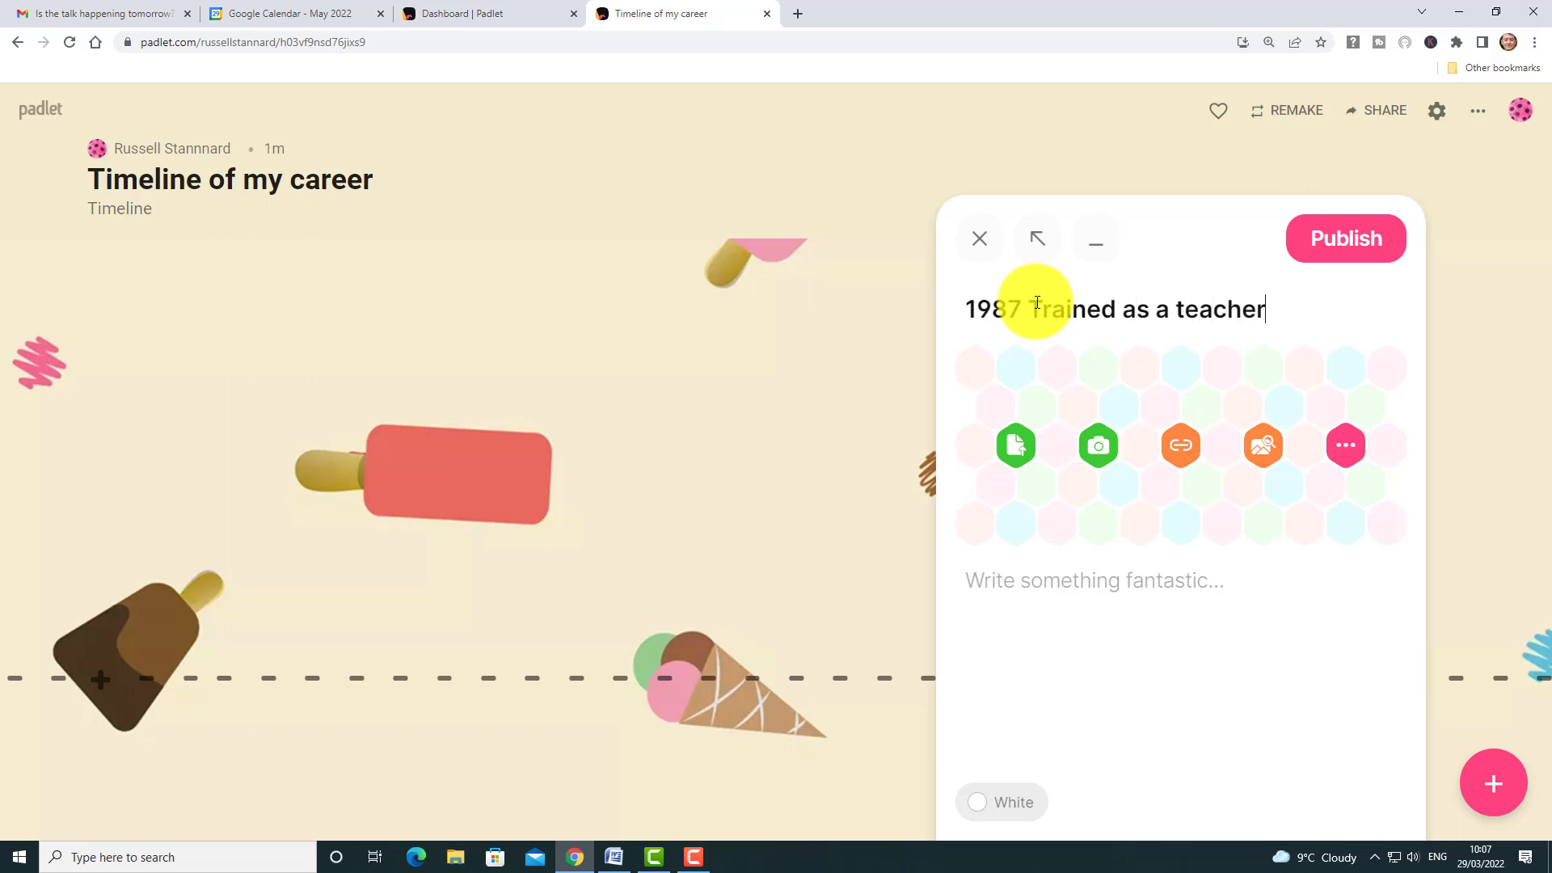
left_click(1095, 586)
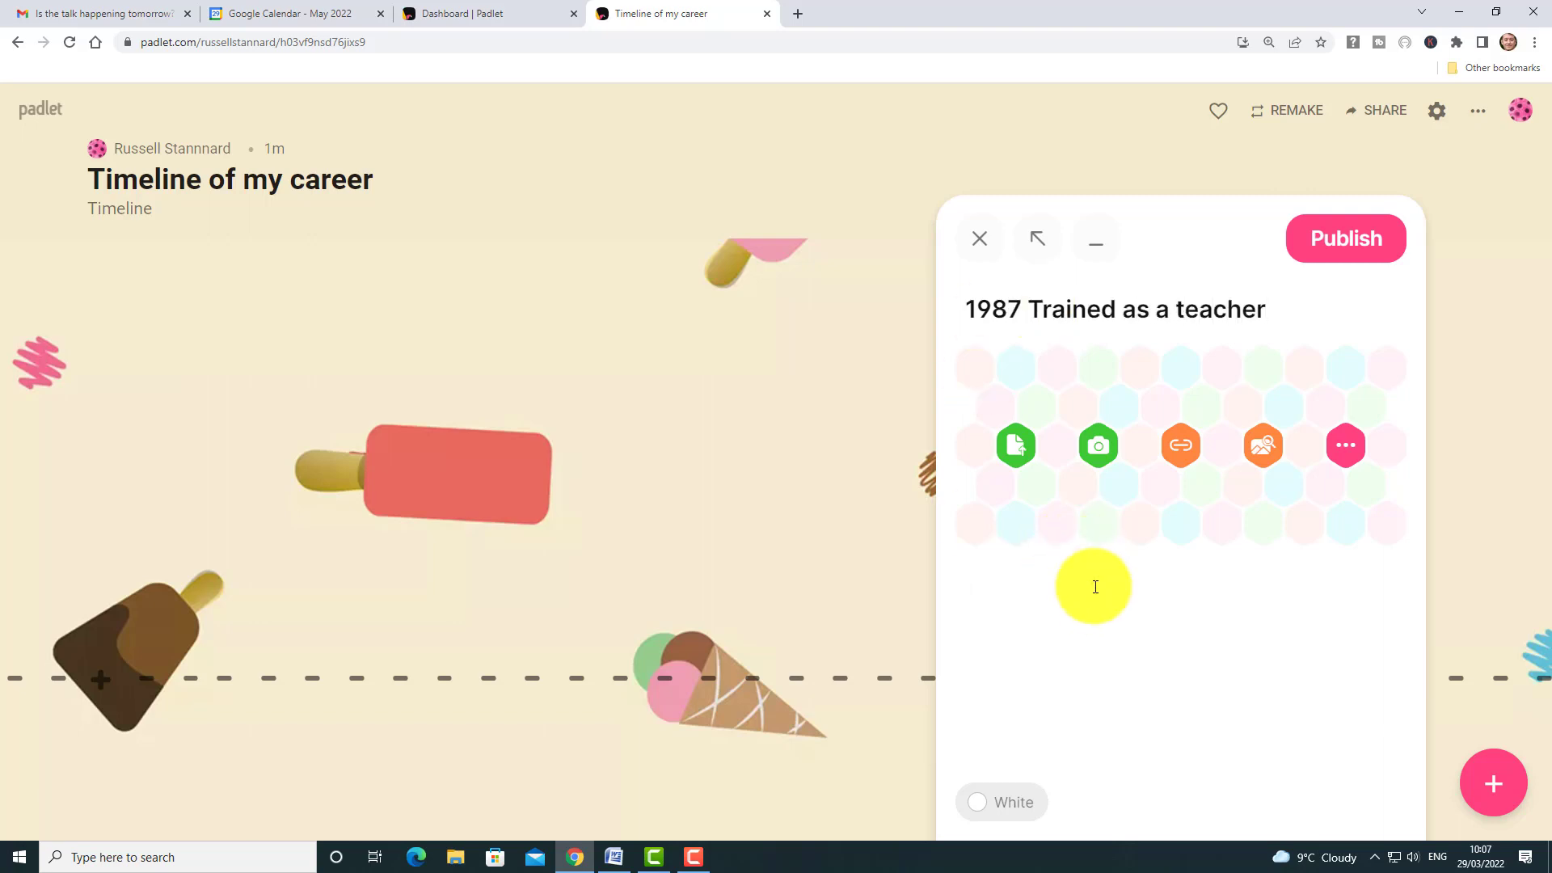
type("In 1987 I did a training course to become an English teacher. I then took up my first job in Crete.")
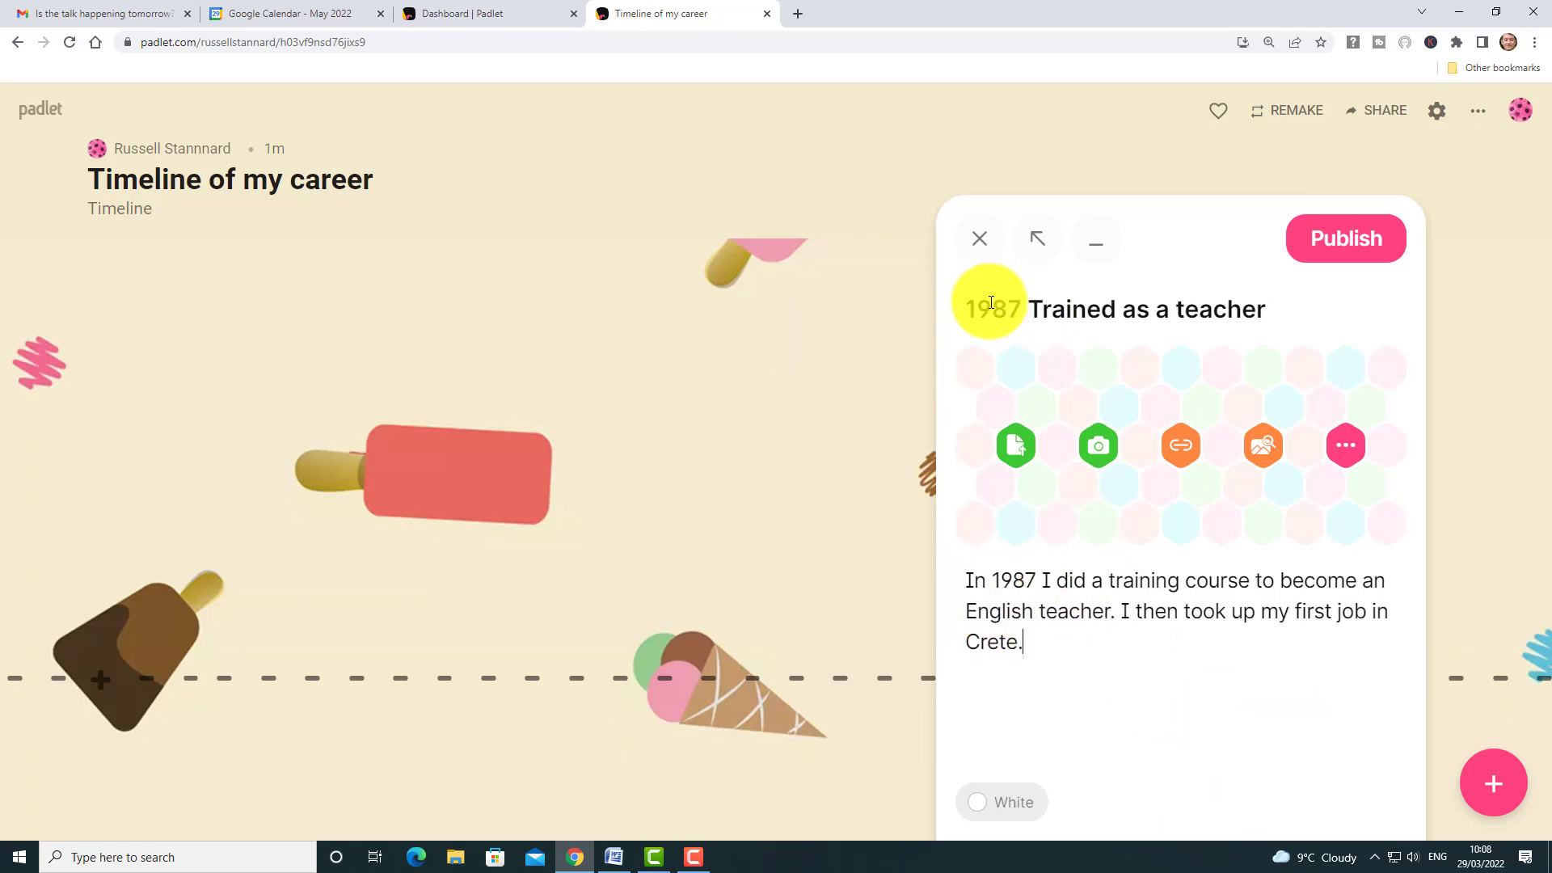
left_click(1346, 239)
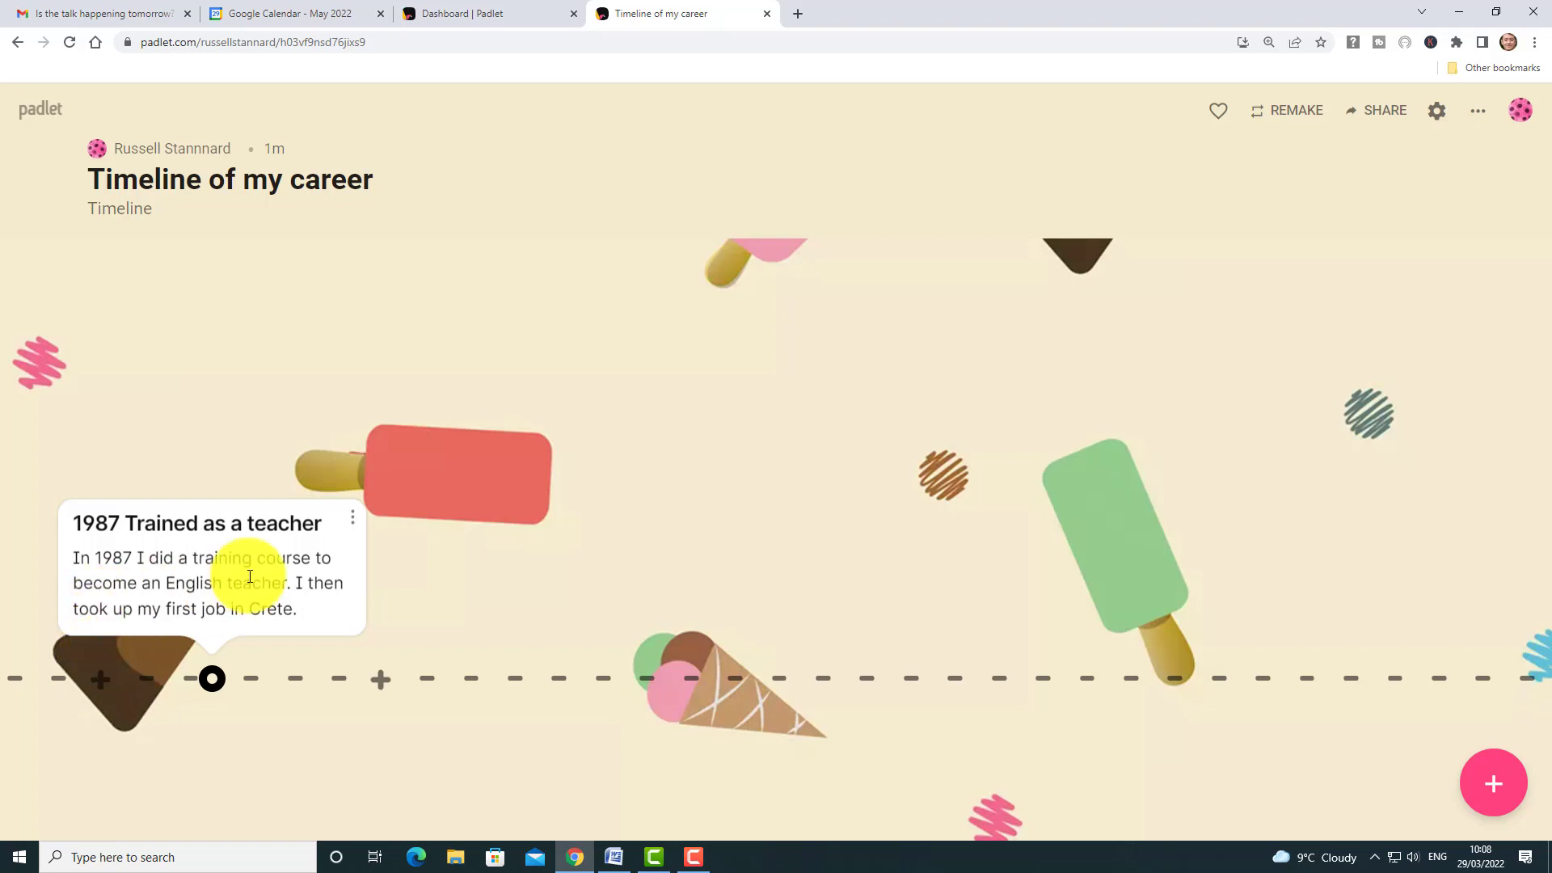
Step: Start a post after the 1987 entry on the timeline and title it "Working in Spain"
left_click(381, 686)
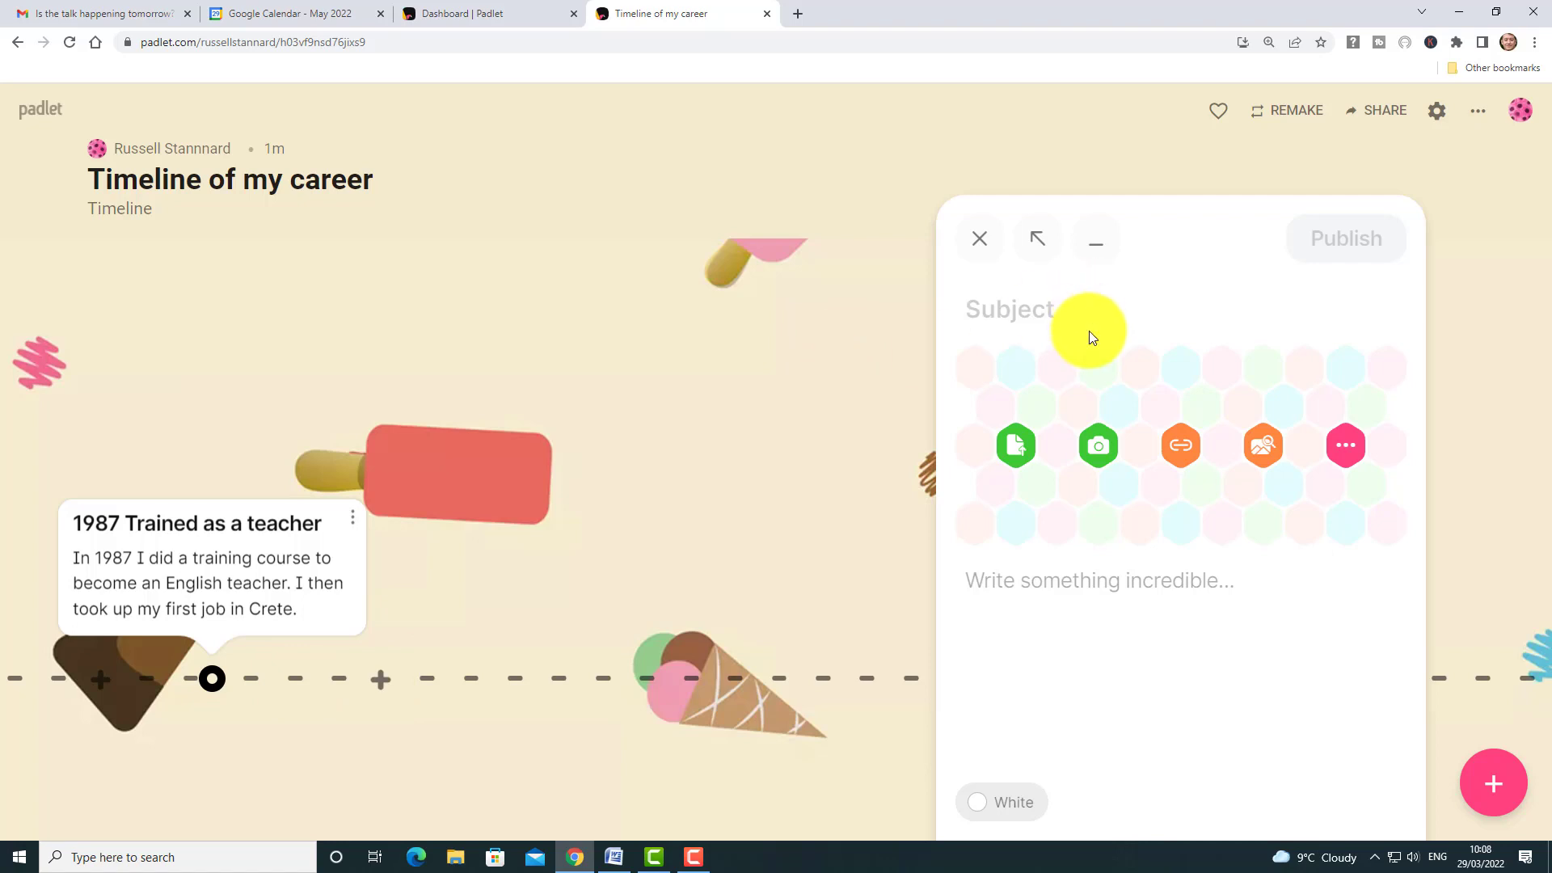
type("Wrl")
key("BackSpace")
key("BackSpace")
type("orking in Spain")
Step: Record about 8 seconds of audio, save it untitled into the "Working in Spain" post and publish the post
left_click(1348, 445)
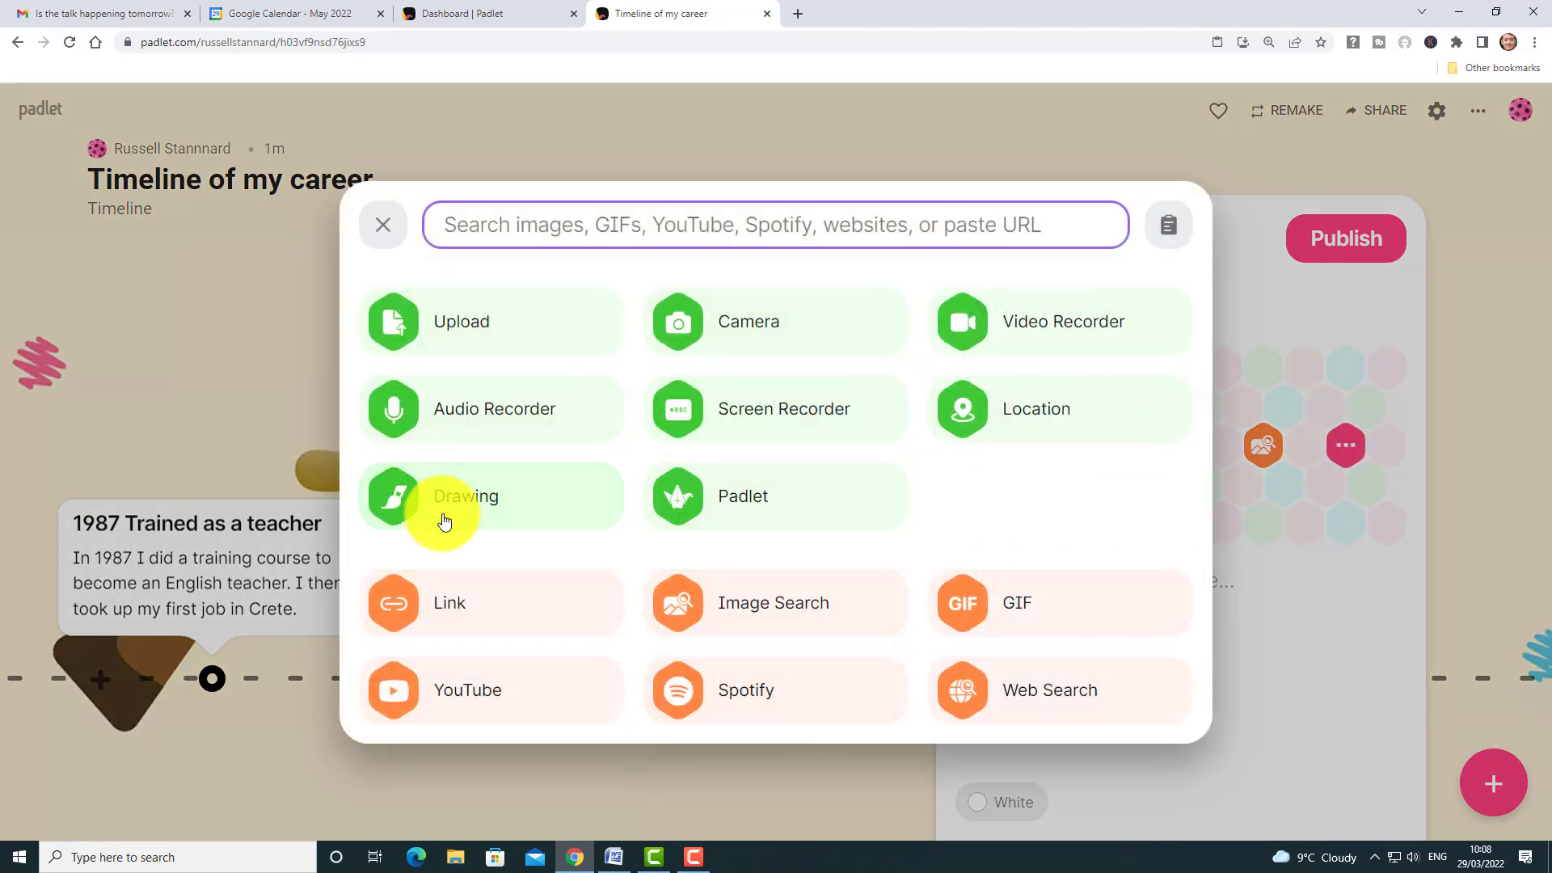
left_click(394, 406)
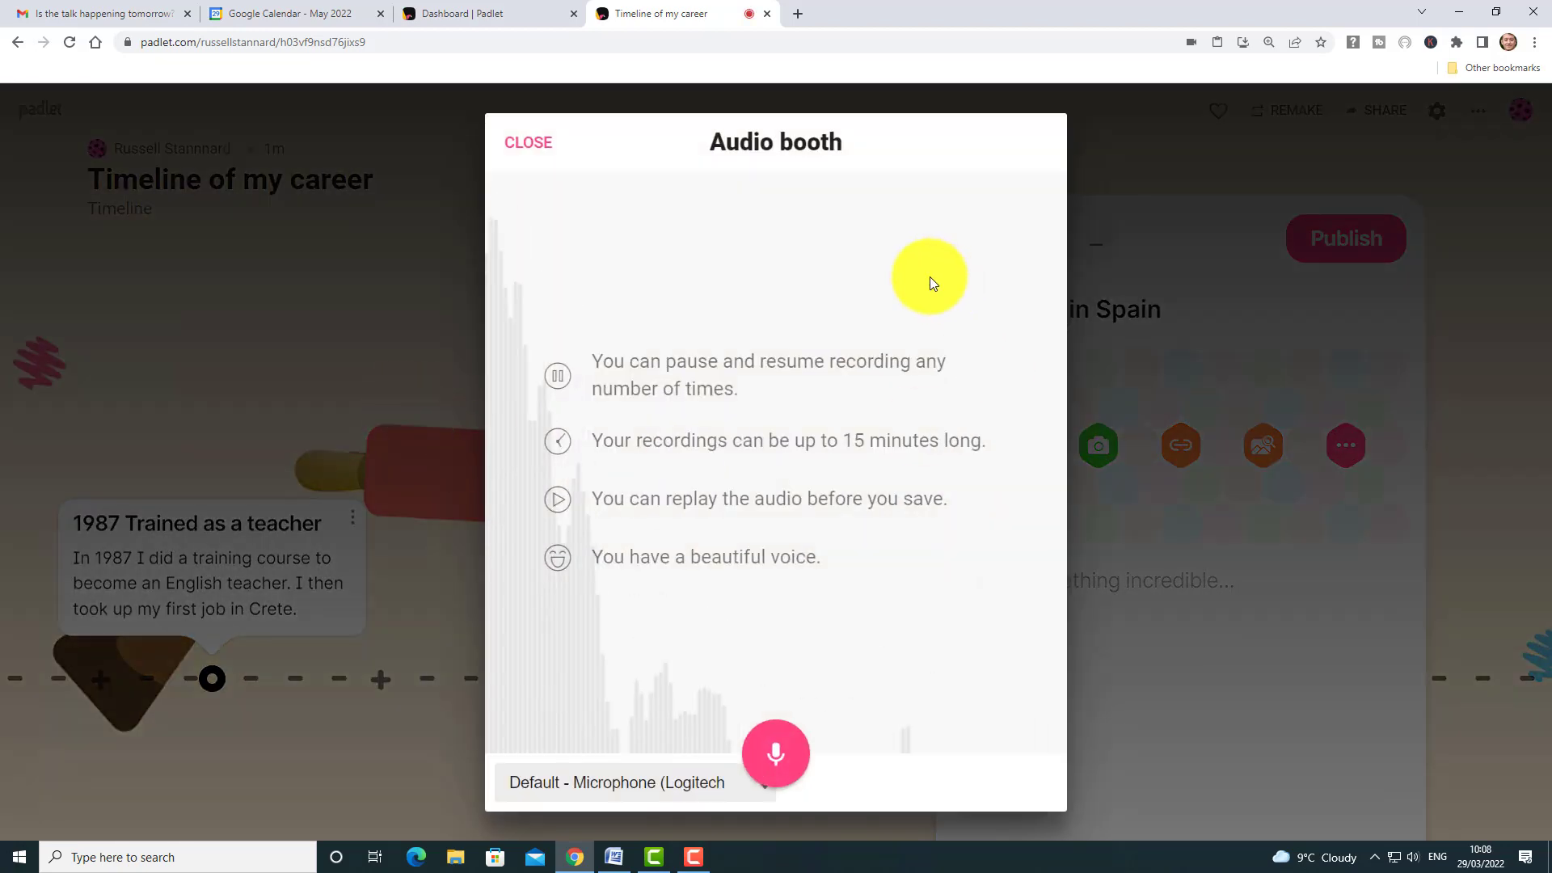
left_click(777, 754)
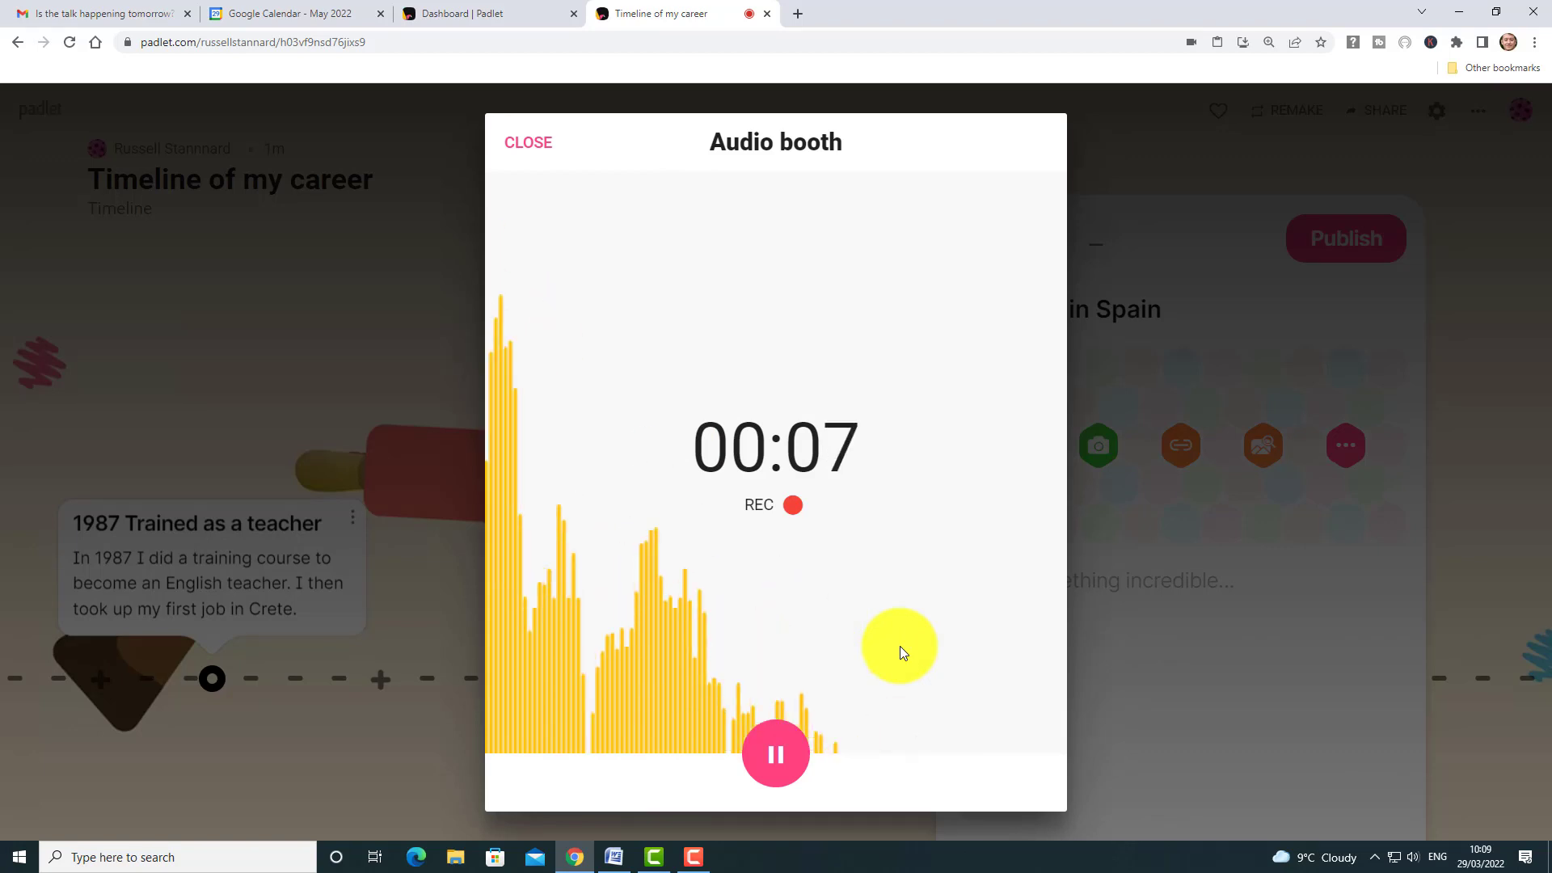
left_click(776, 754)
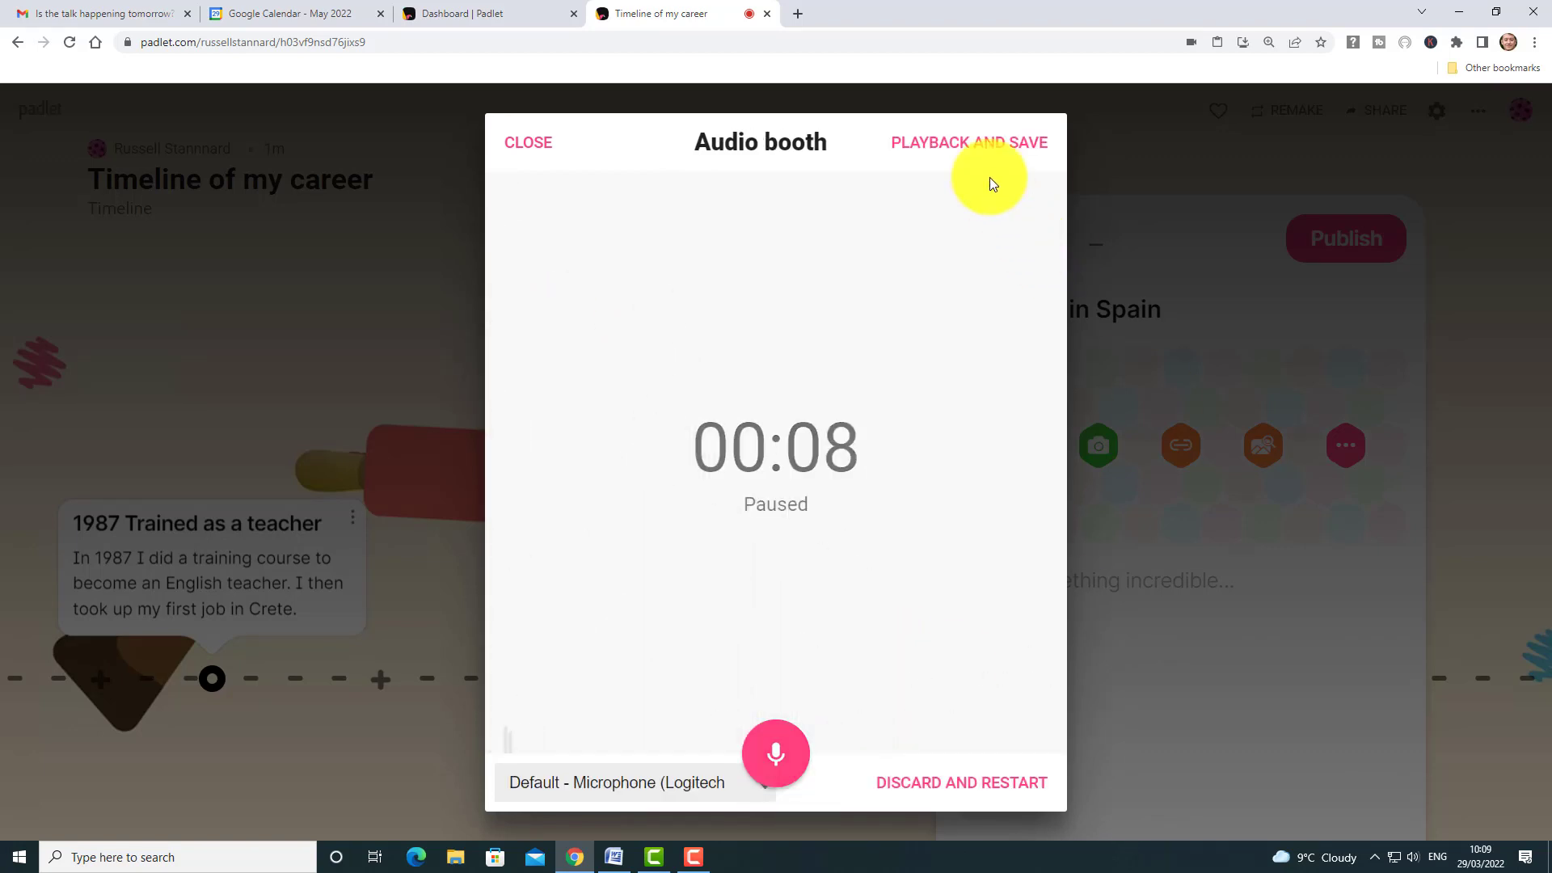
left_click(969, 144)
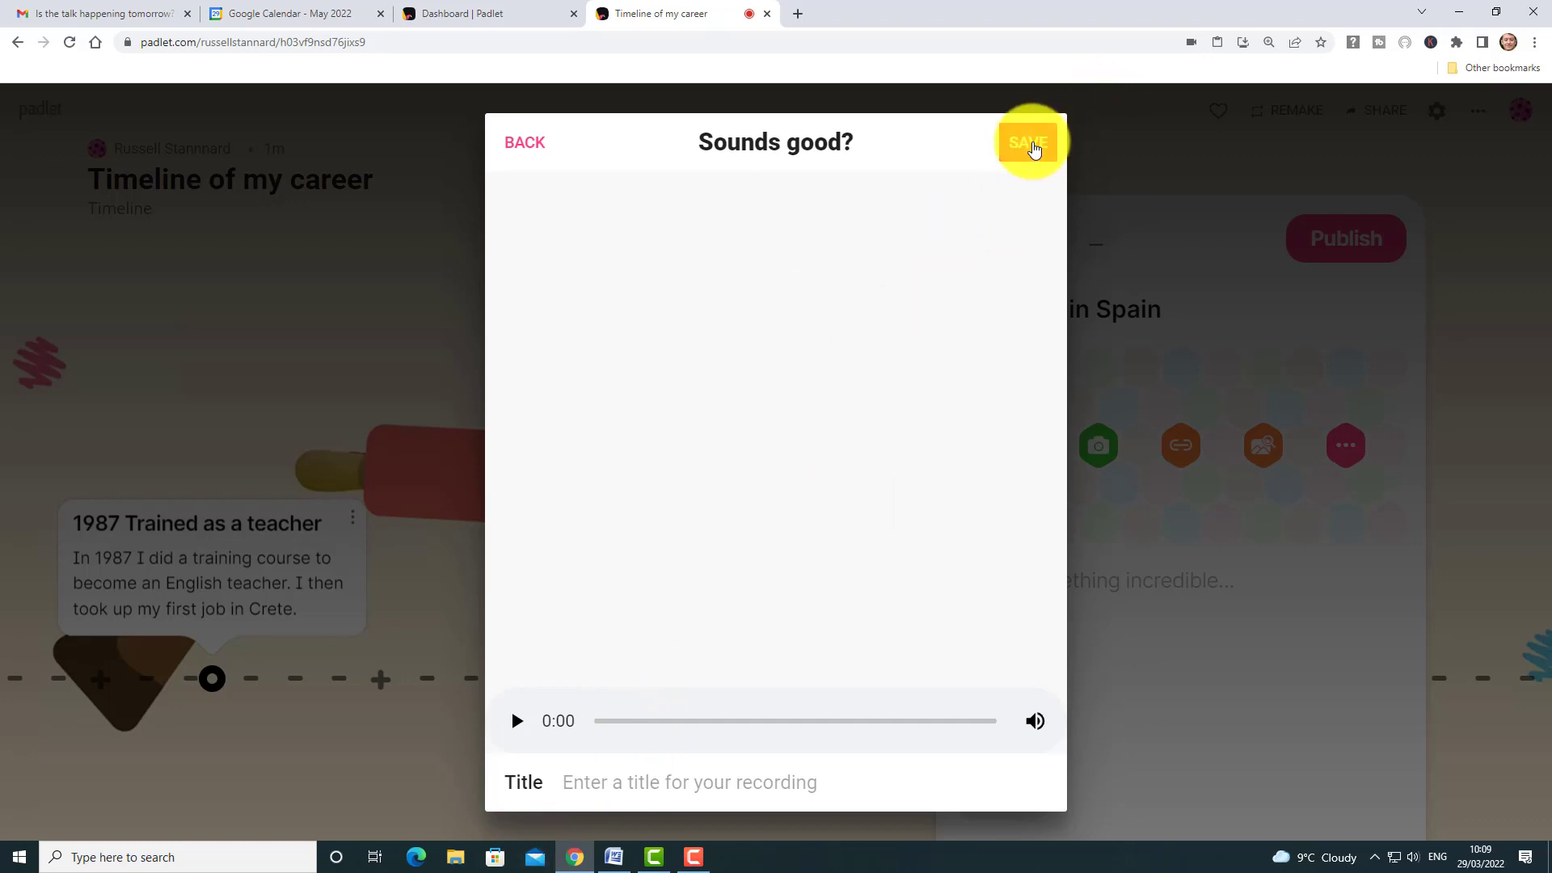
left_click(1031, 146)
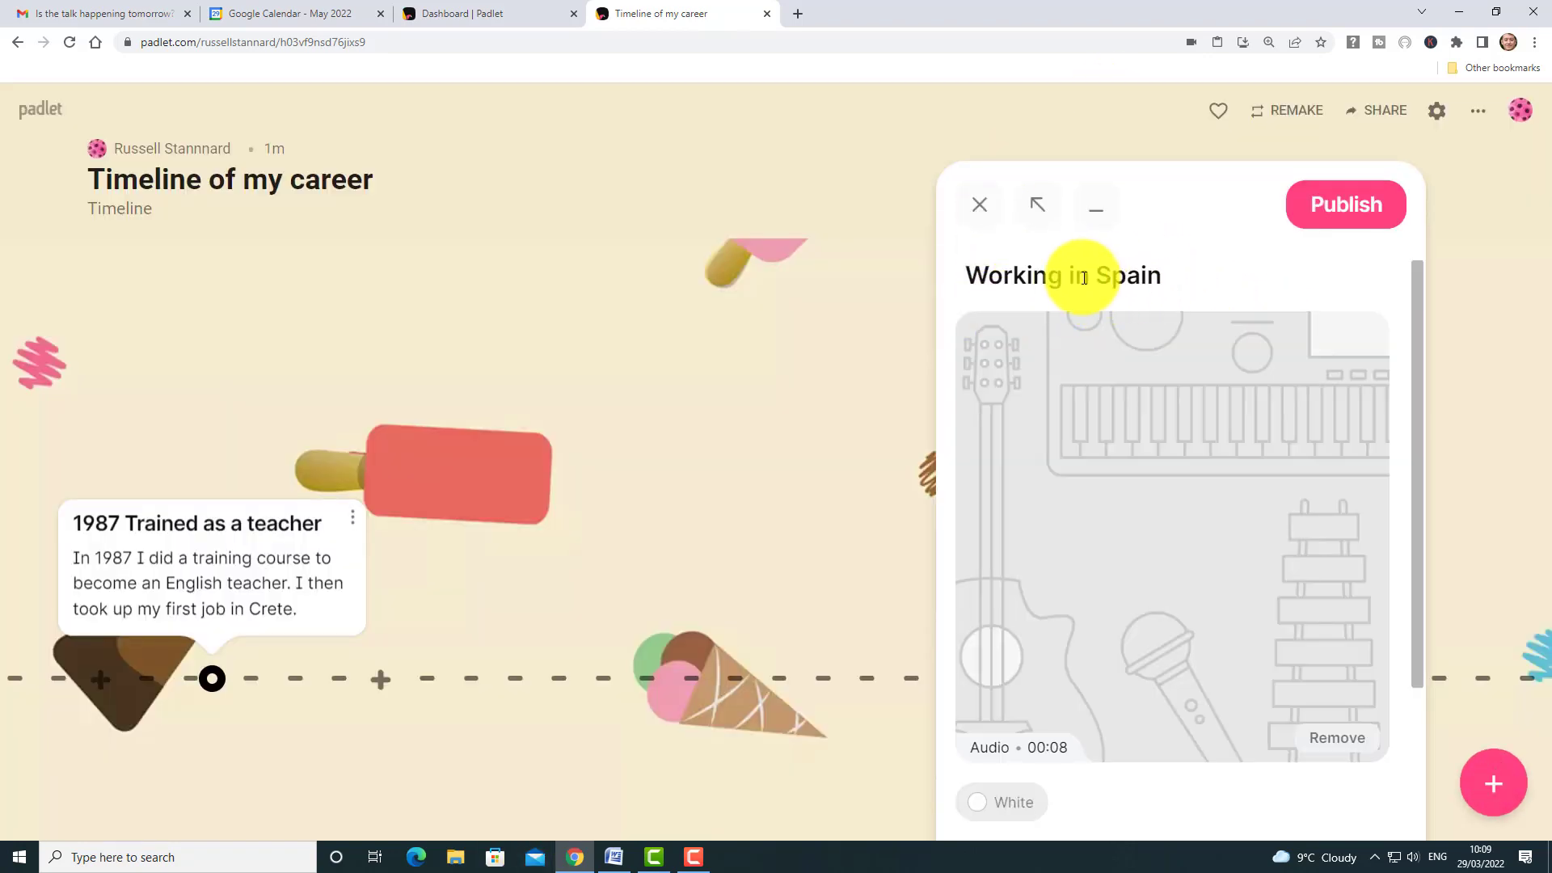
left_click(1359, 206)
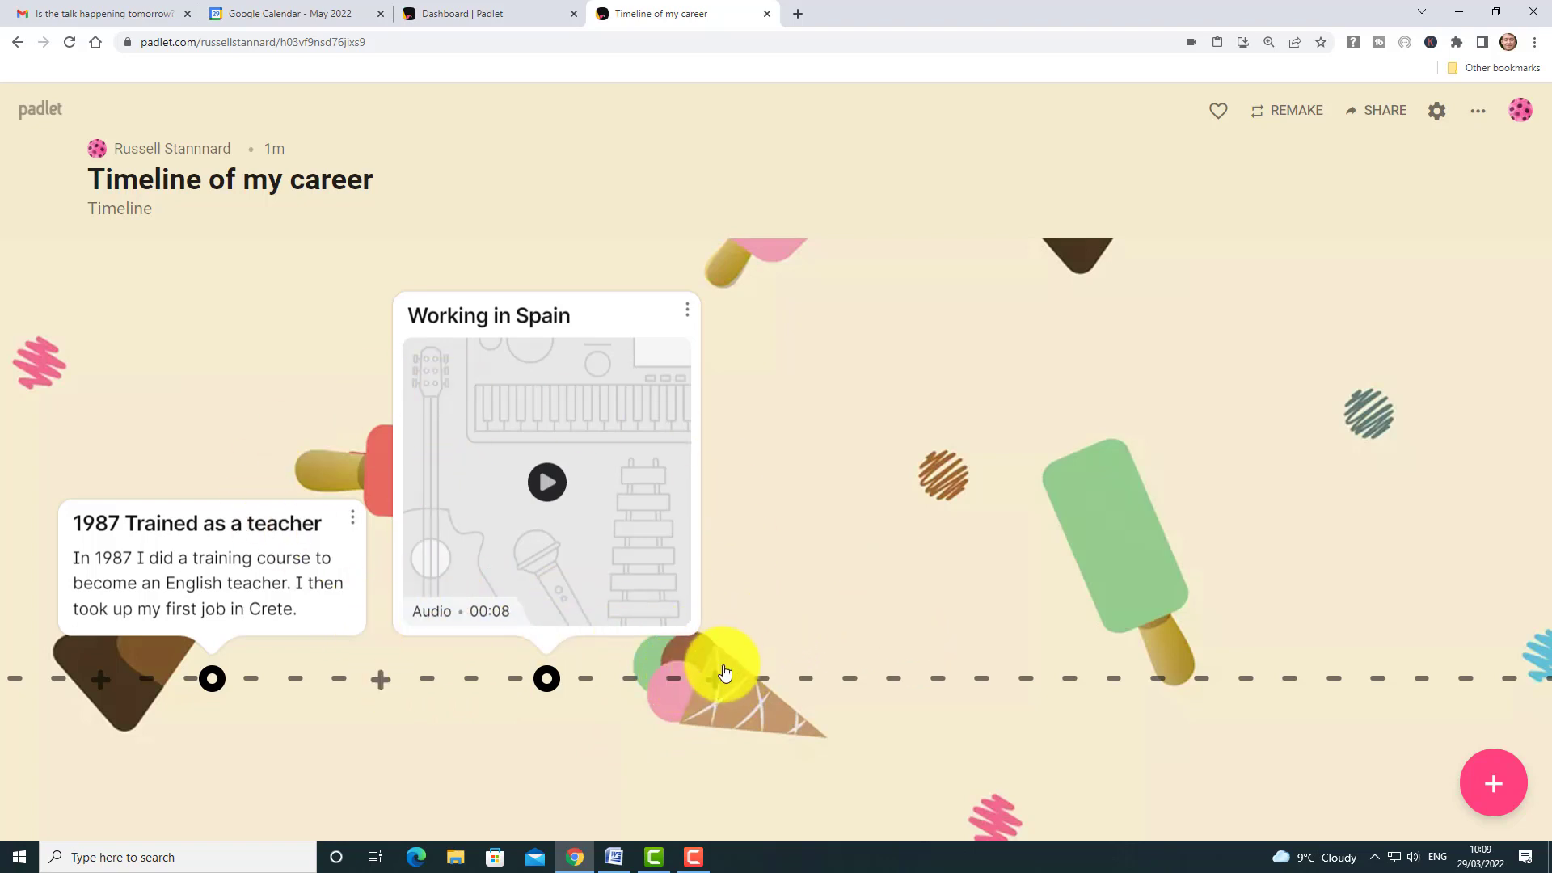
Step: Publish a post titled "Presenting" after "Working in Spain", attaching the YouTube video "Teaching ideas for Hybrid lessons" found by searching the presenter's name
left_click(714, 679)
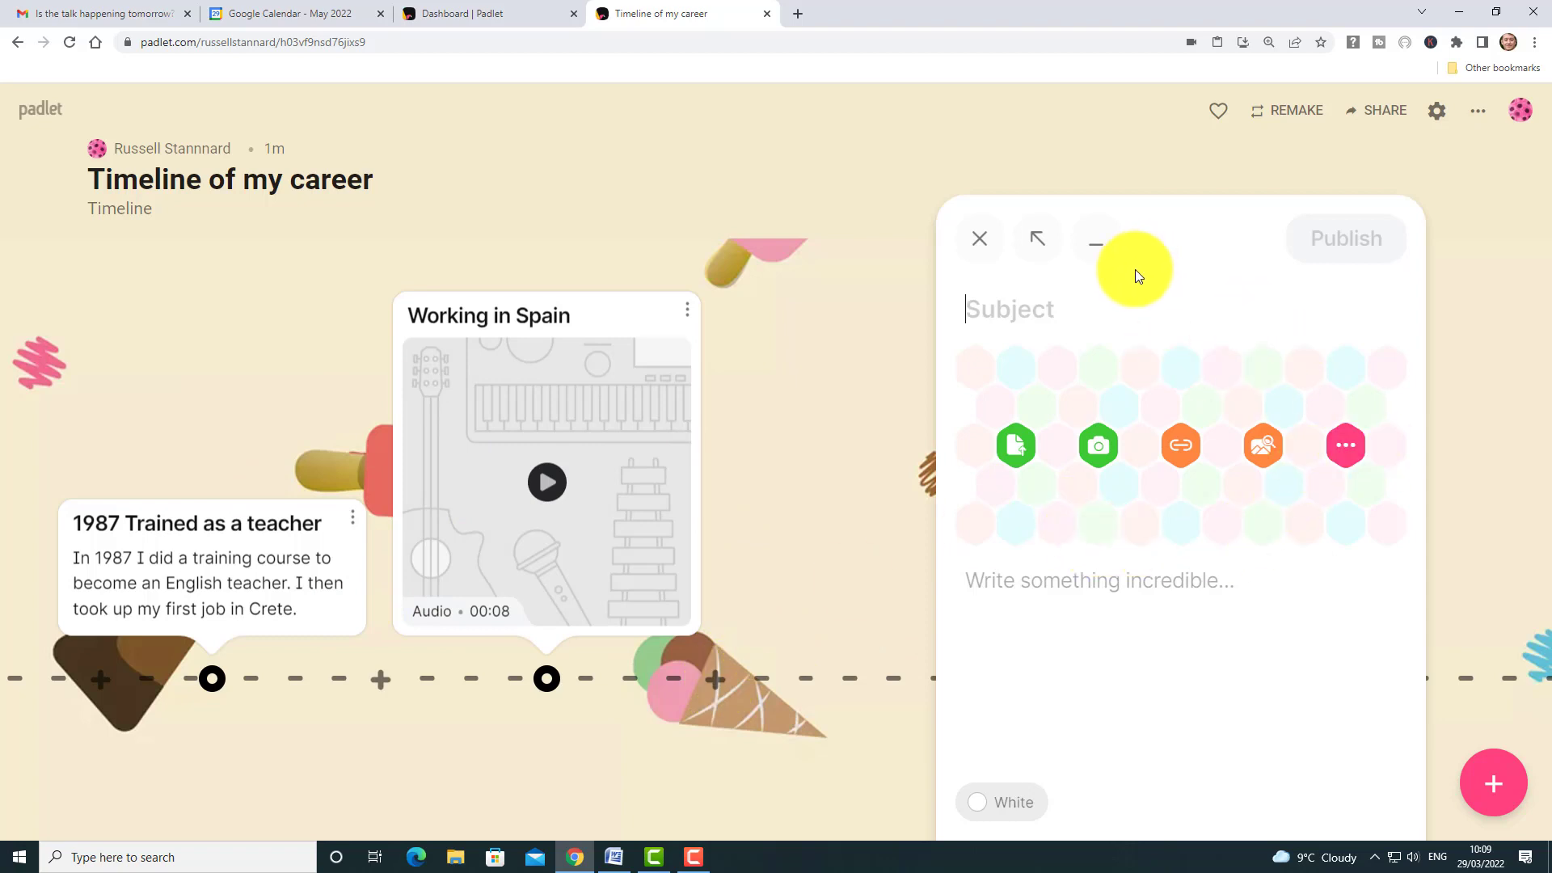
type("Presenting")
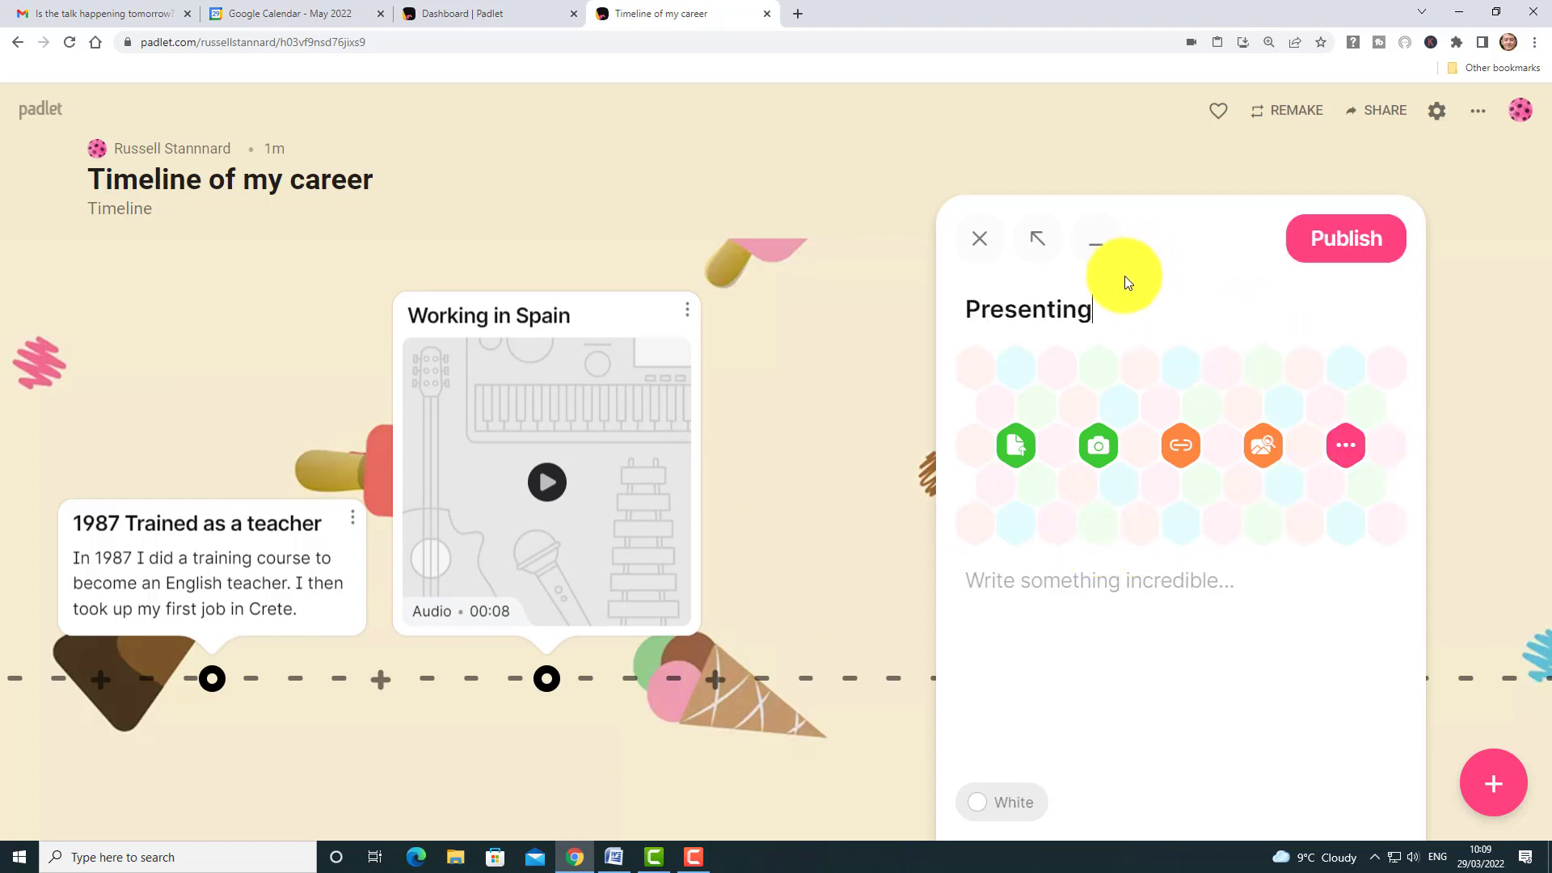
left_click(1341, 443)
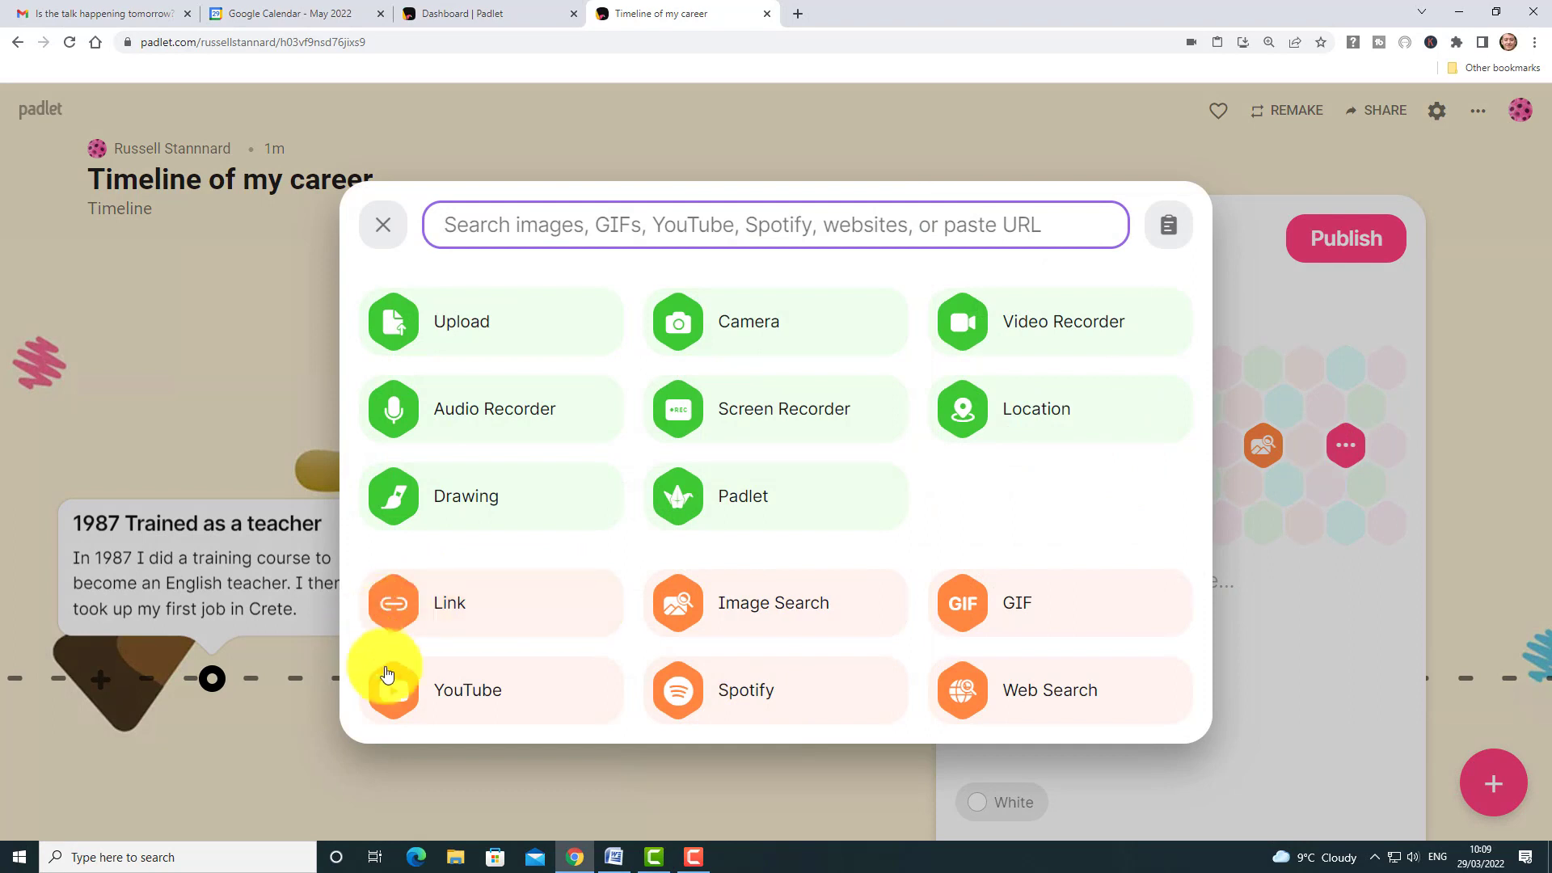
left_click(406, 693)
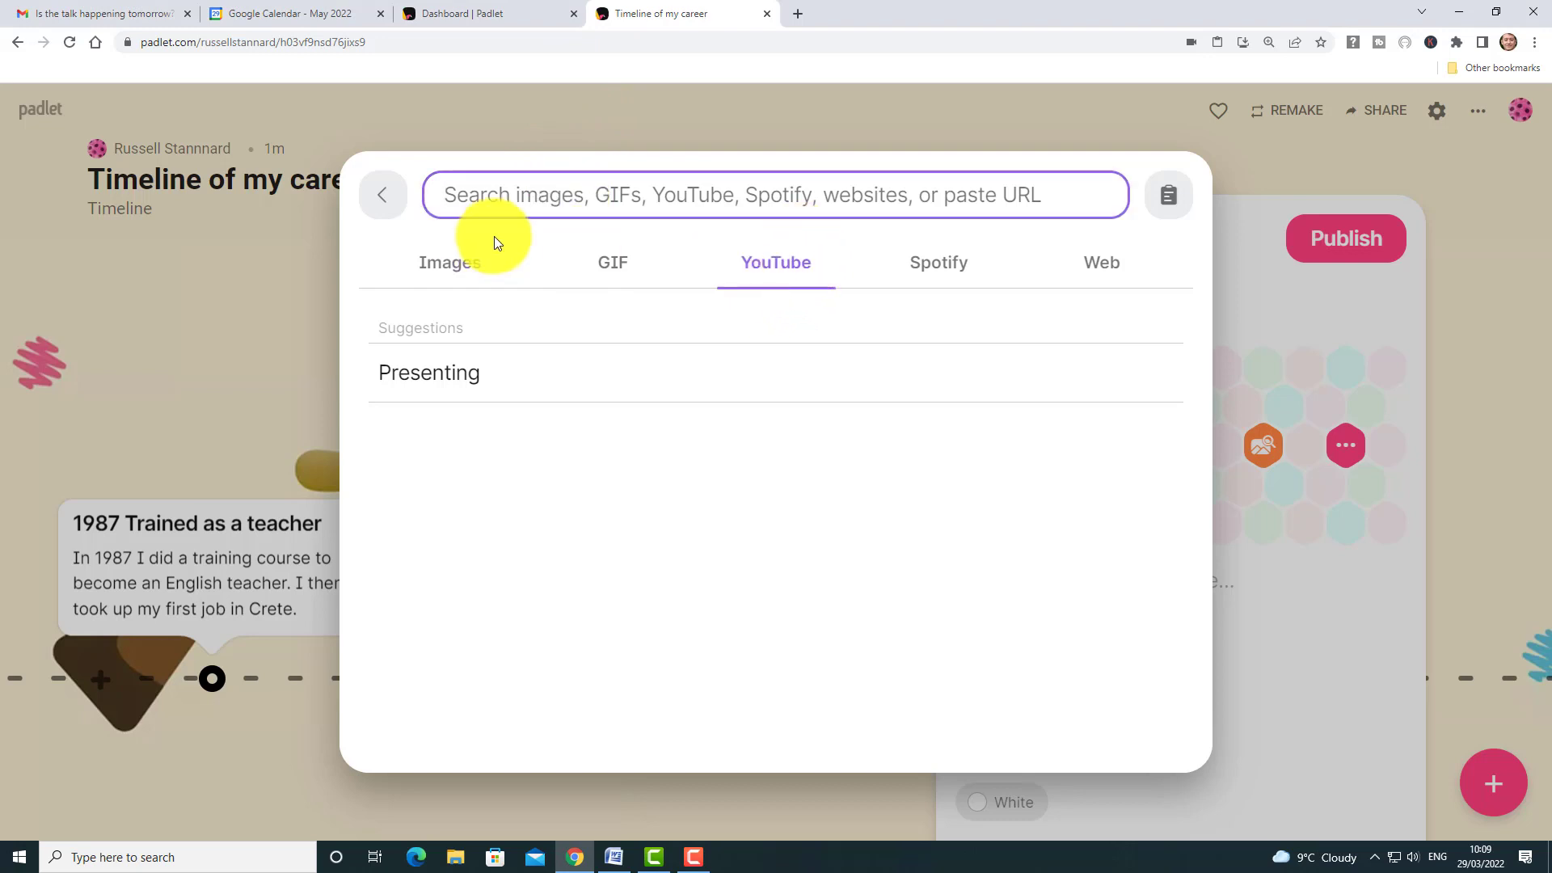
type("Russell stannard")
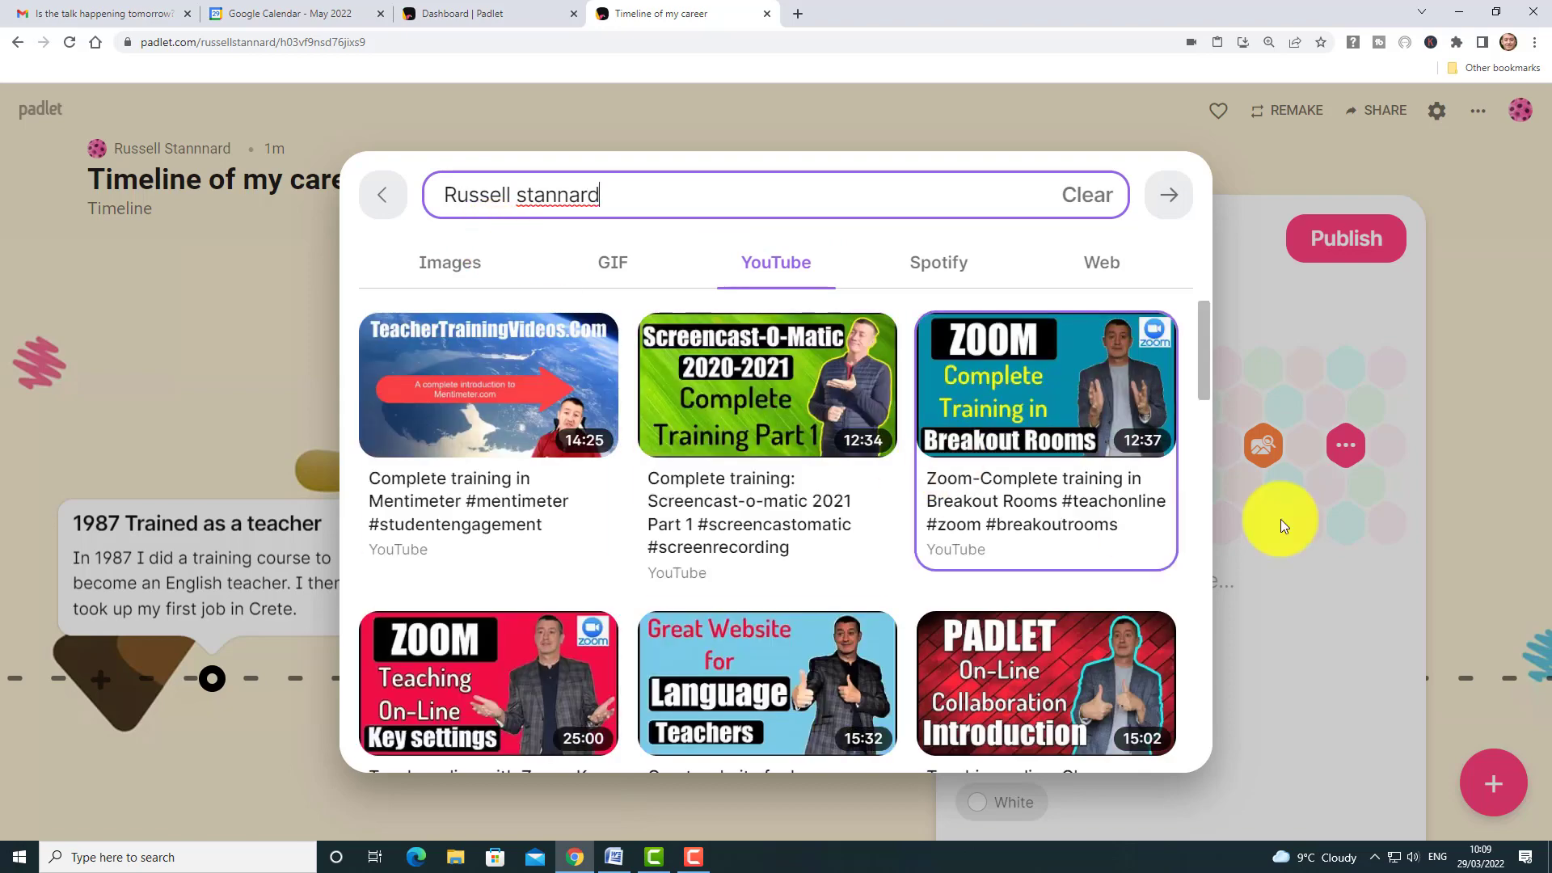
left_click_drag(1206, 372, 1194, 521)
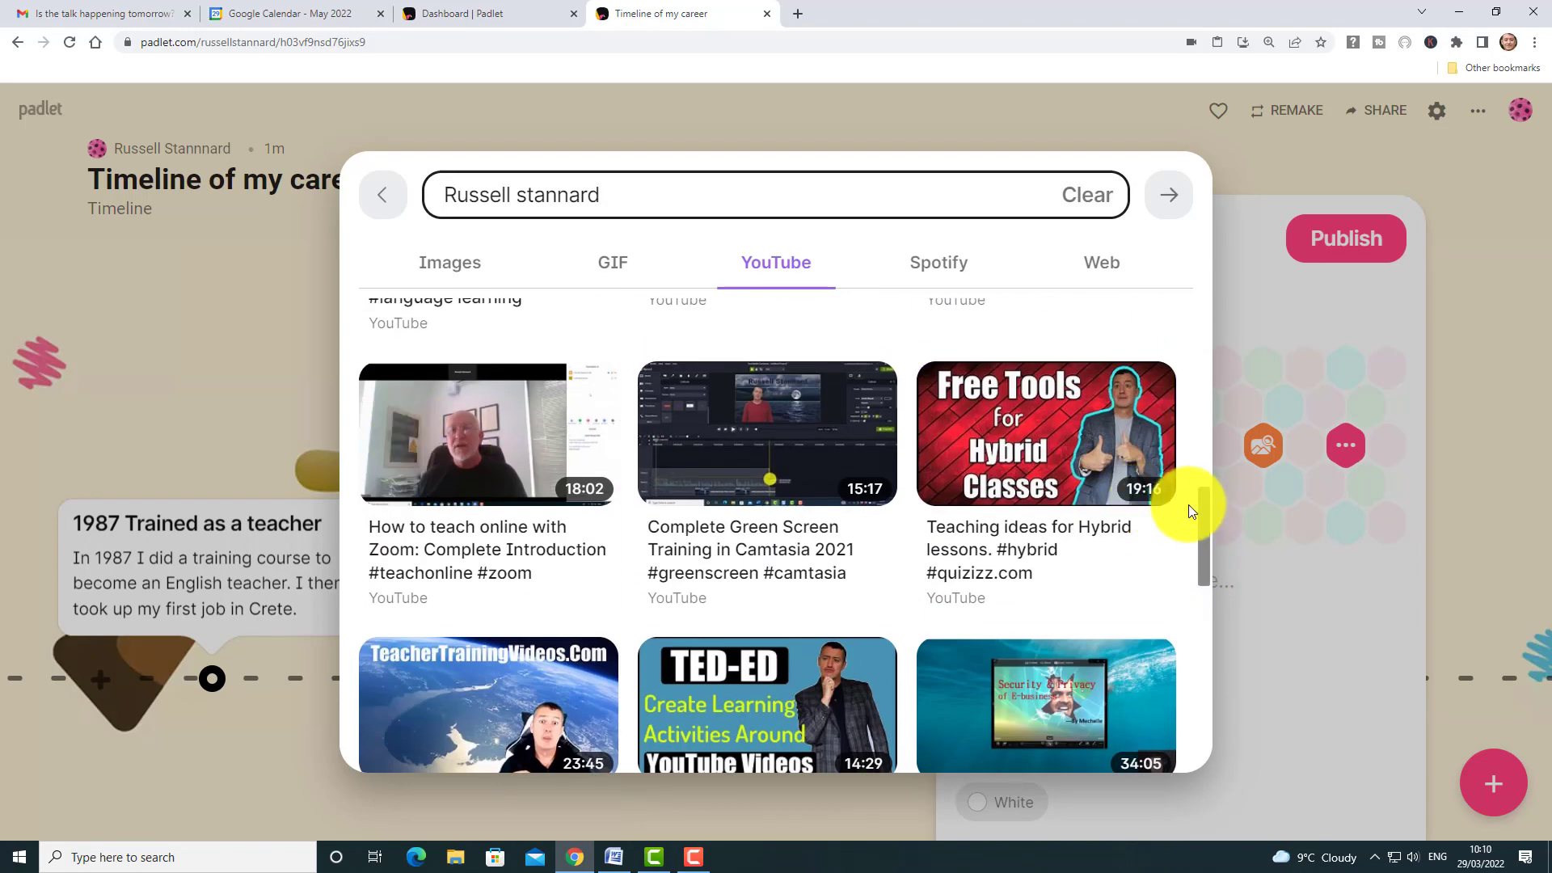
left_click(1050, 460)
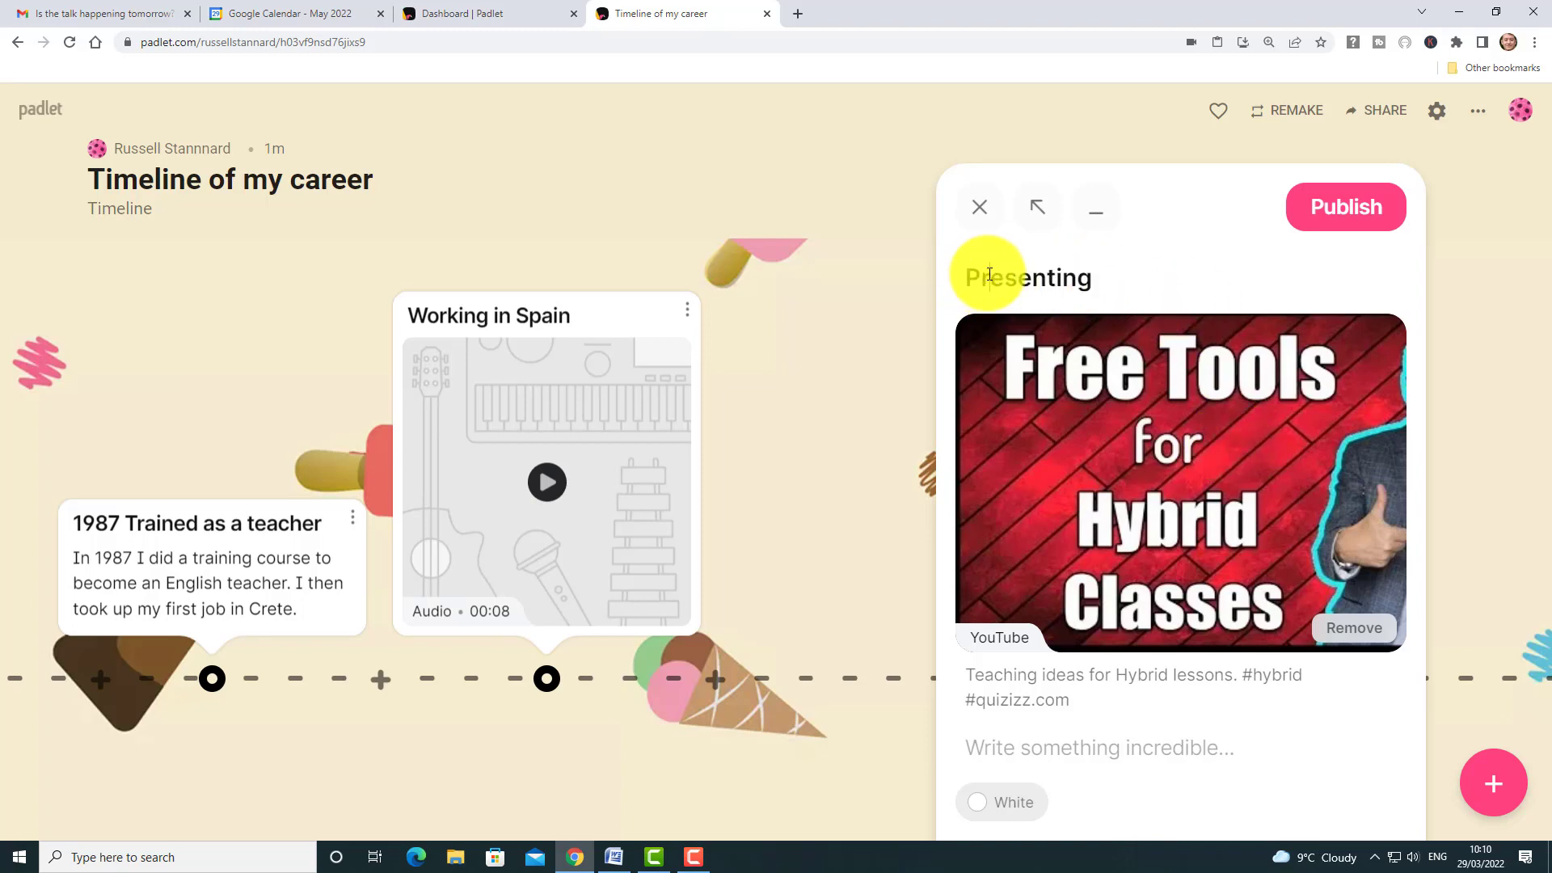
left_click(1338, 211)
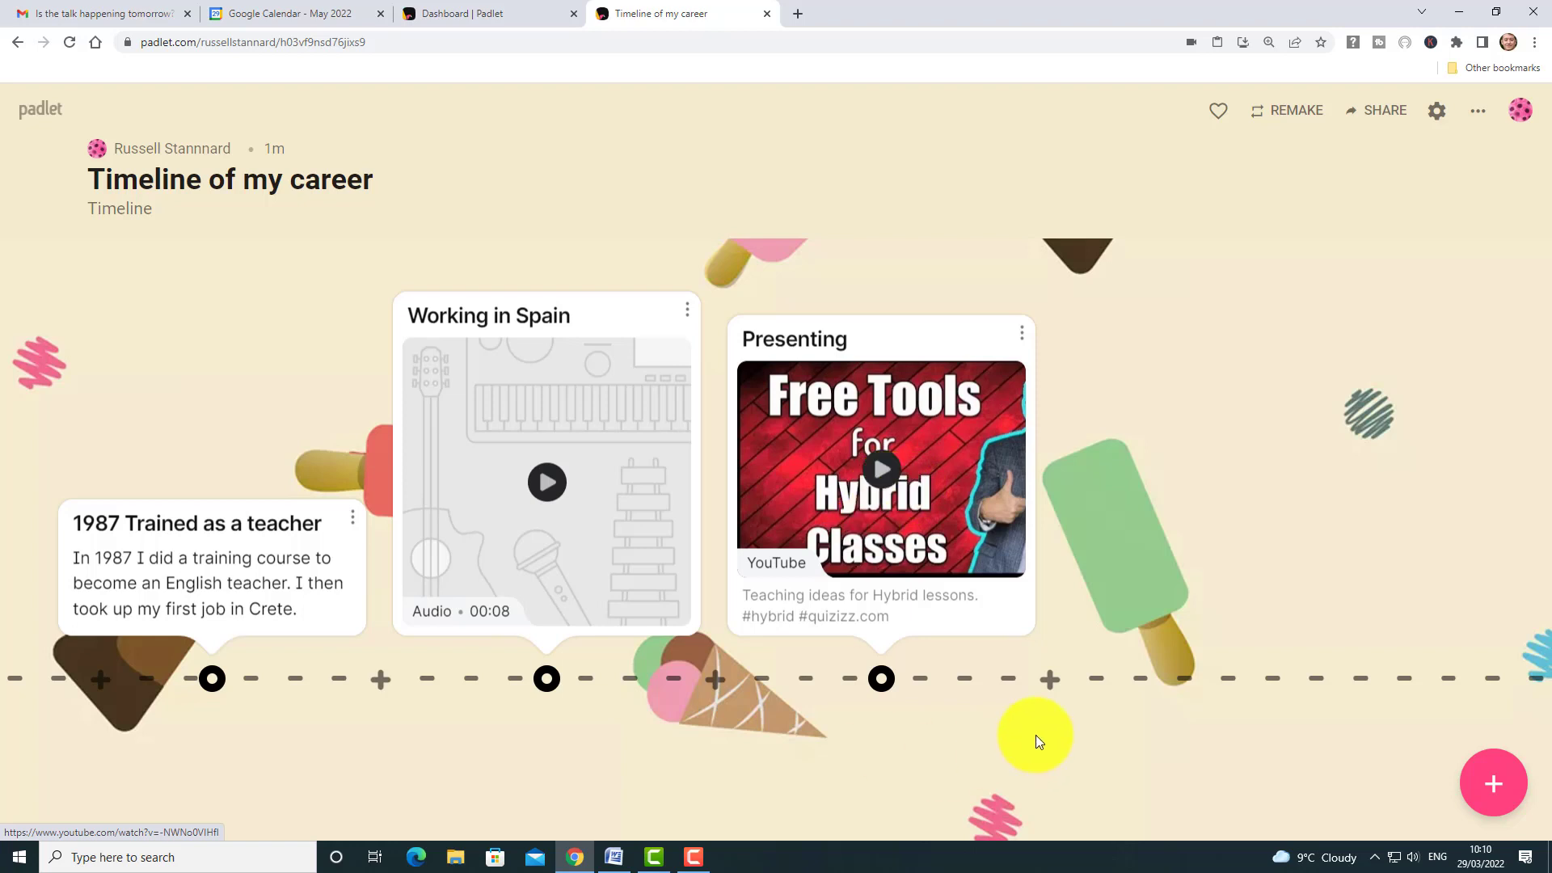
Step: Start a new timeline post after "Presenting" and upload the "Action" image from a subfolder of the Pictures folder
left_click(1049, 679)
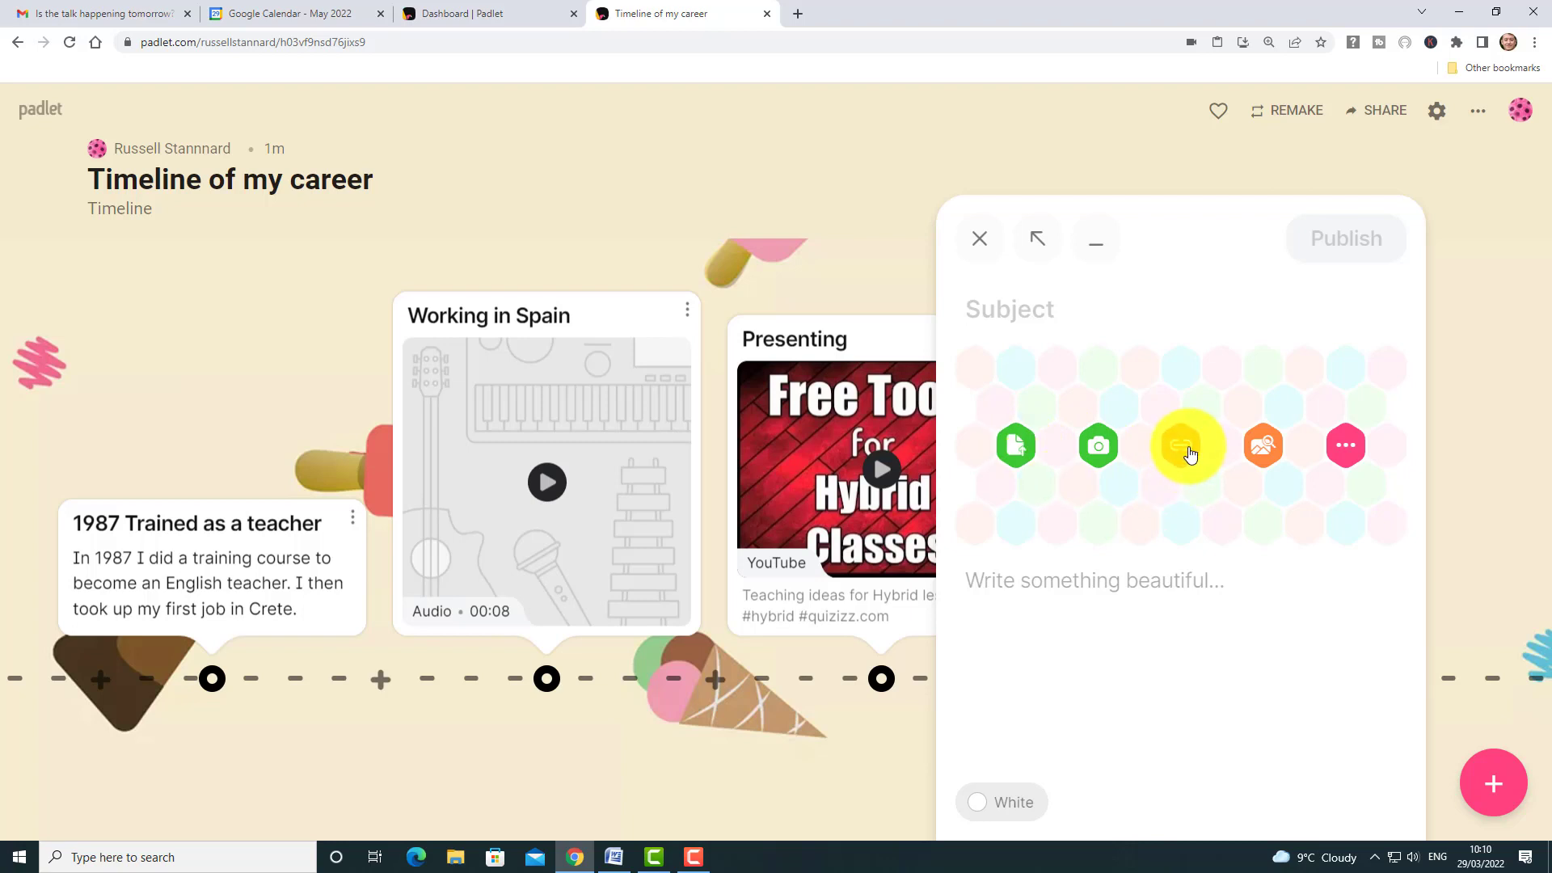
left_click(1016, 454)
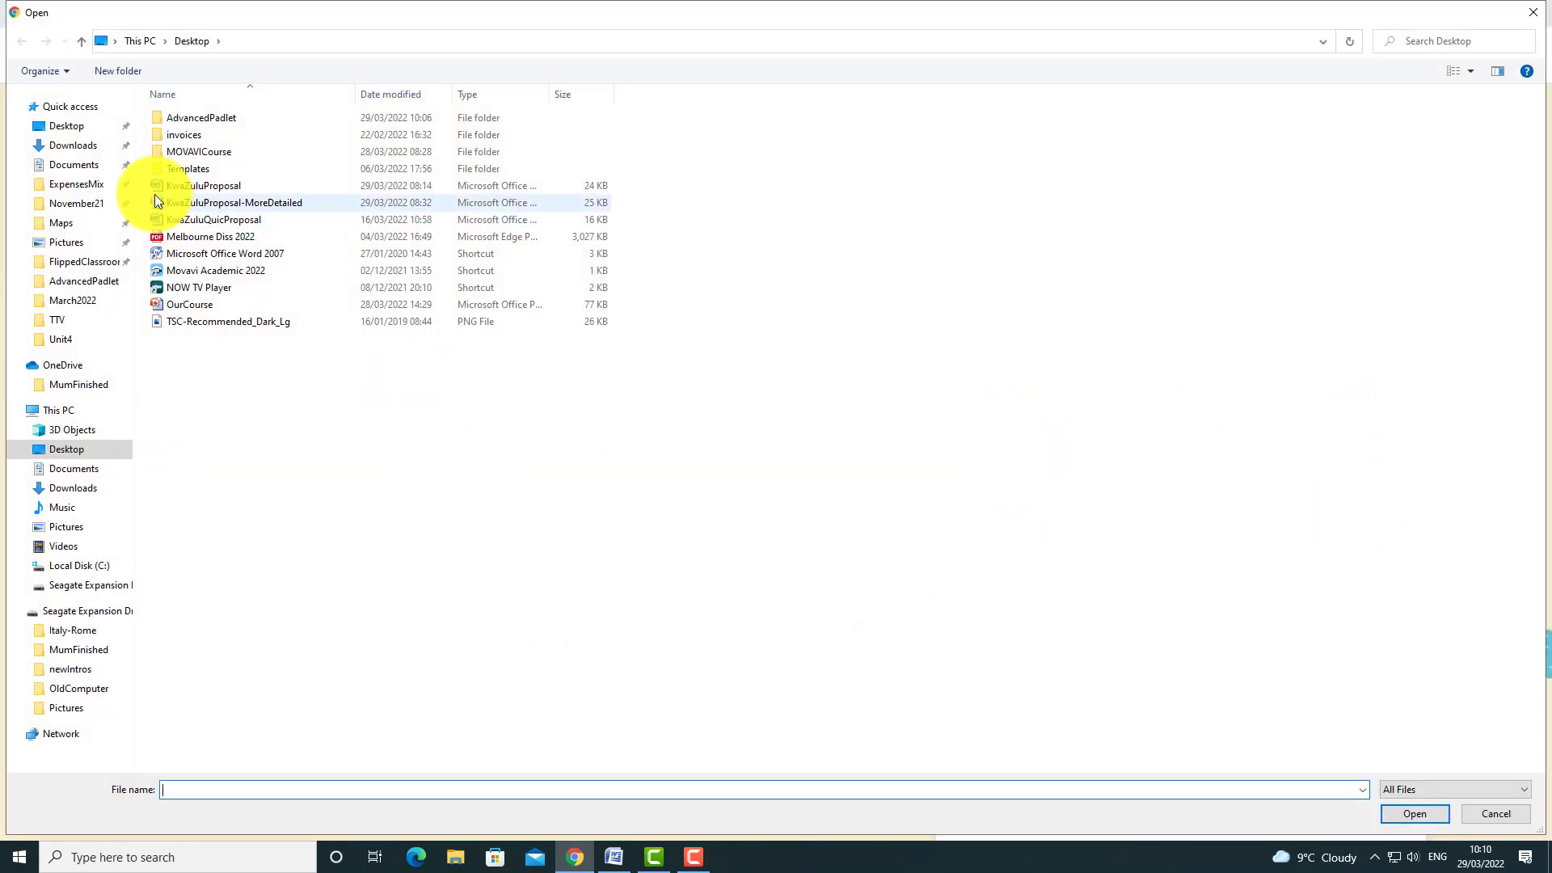
left_click(68, 242)
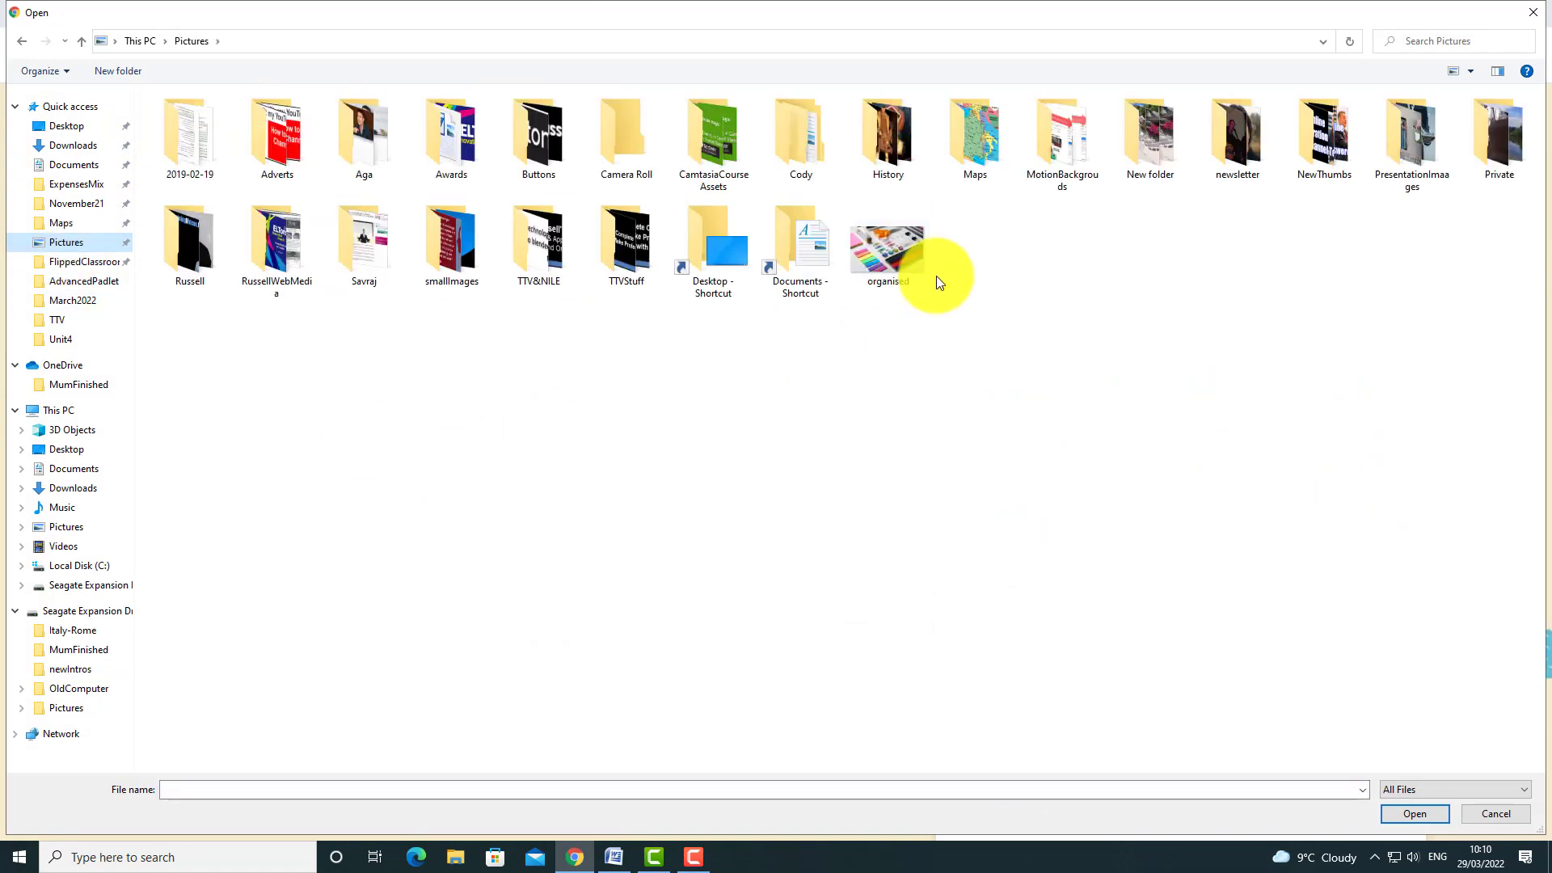
double_click(1407, 131)
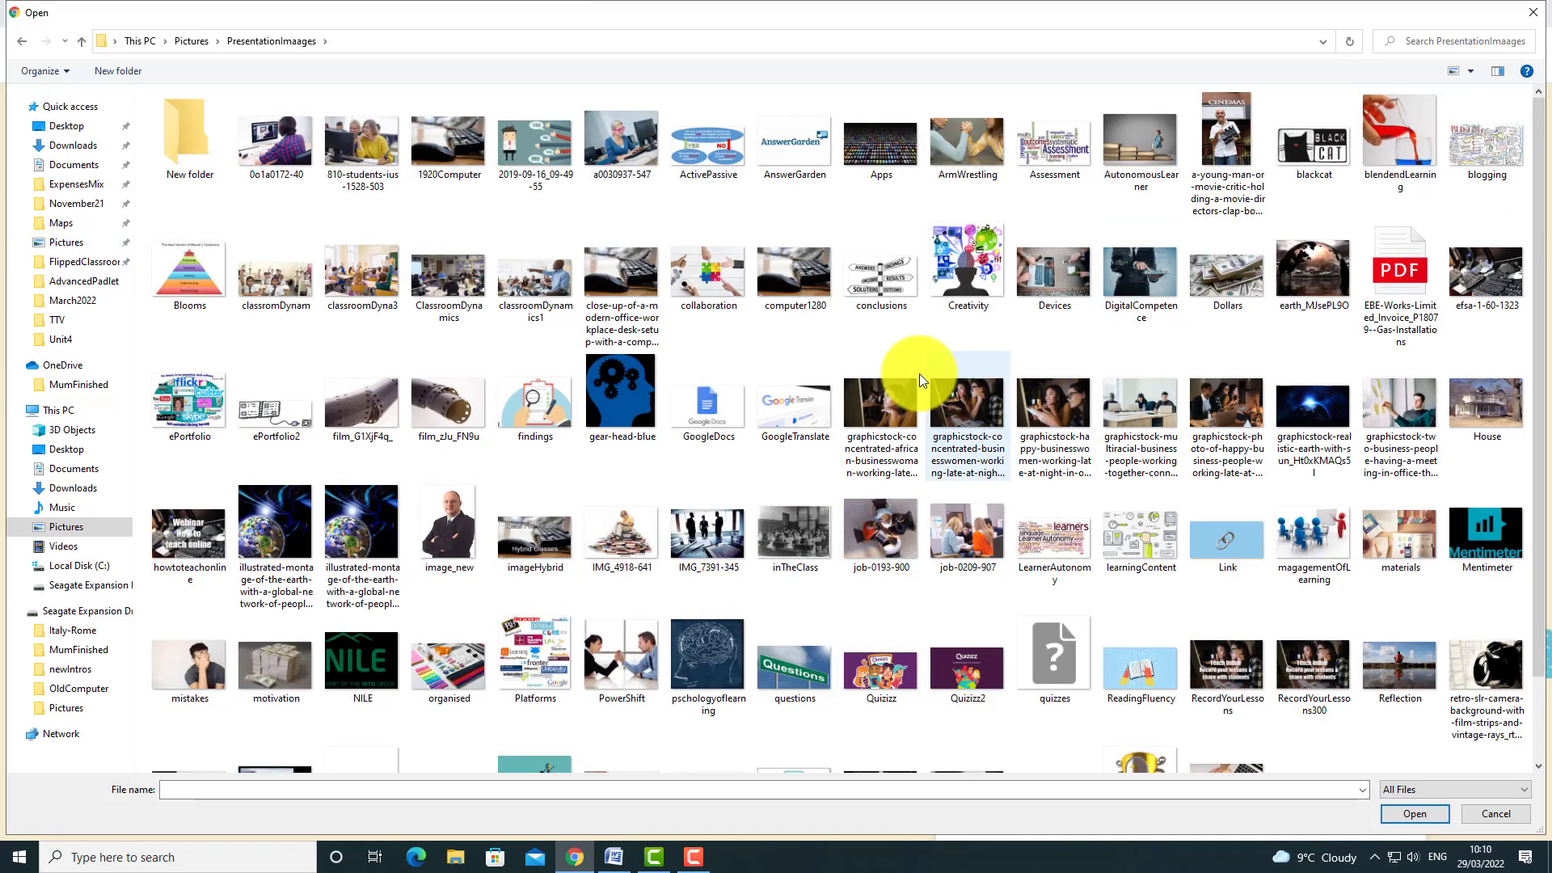
left_click(185, 43)
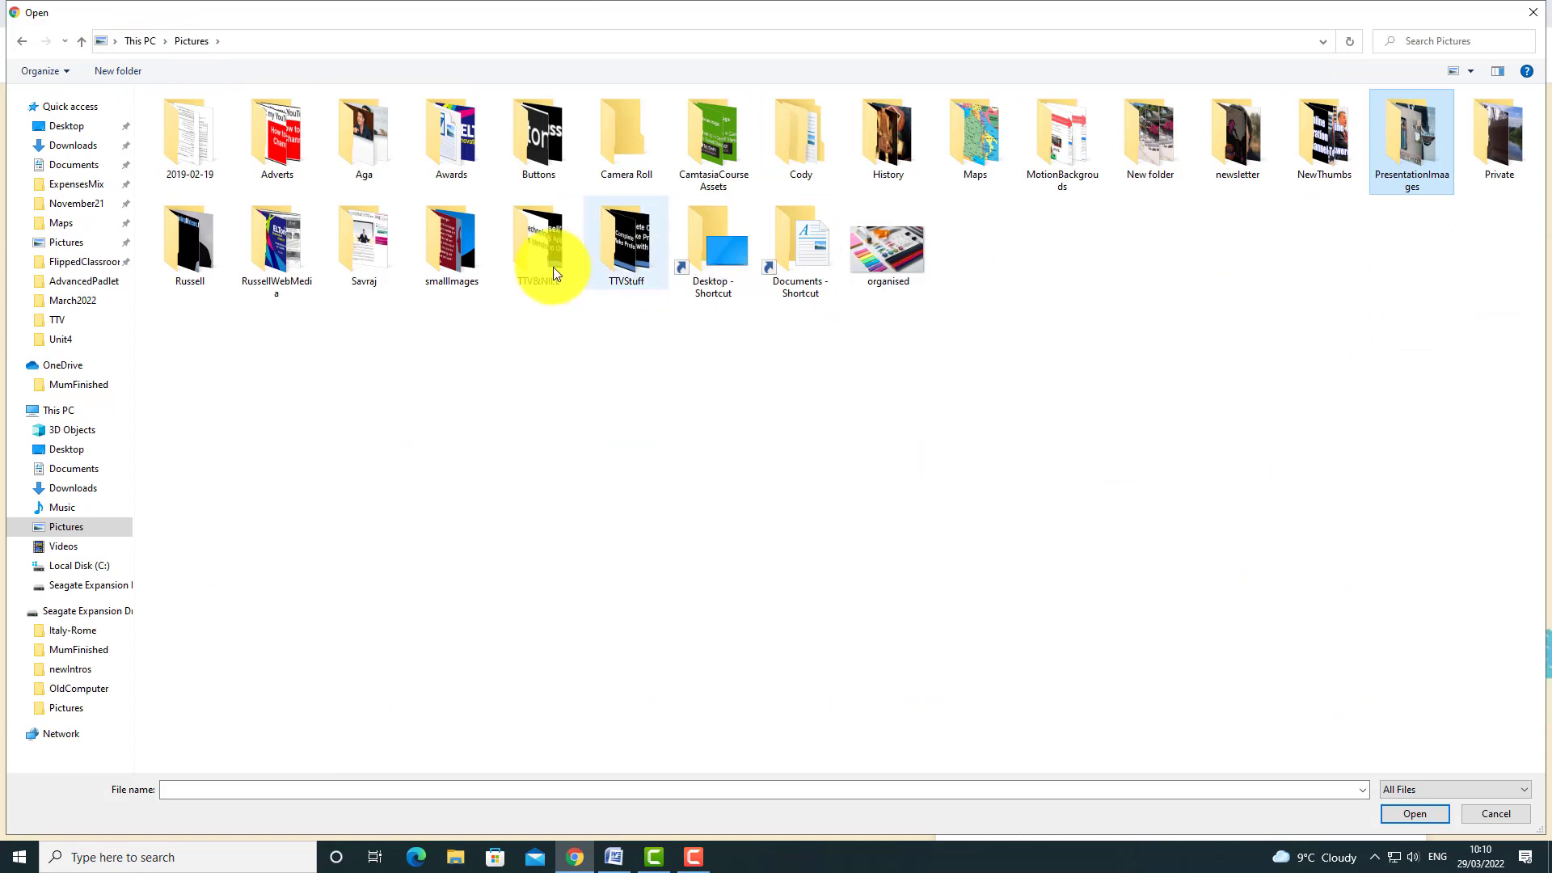
double_click(197, 245)
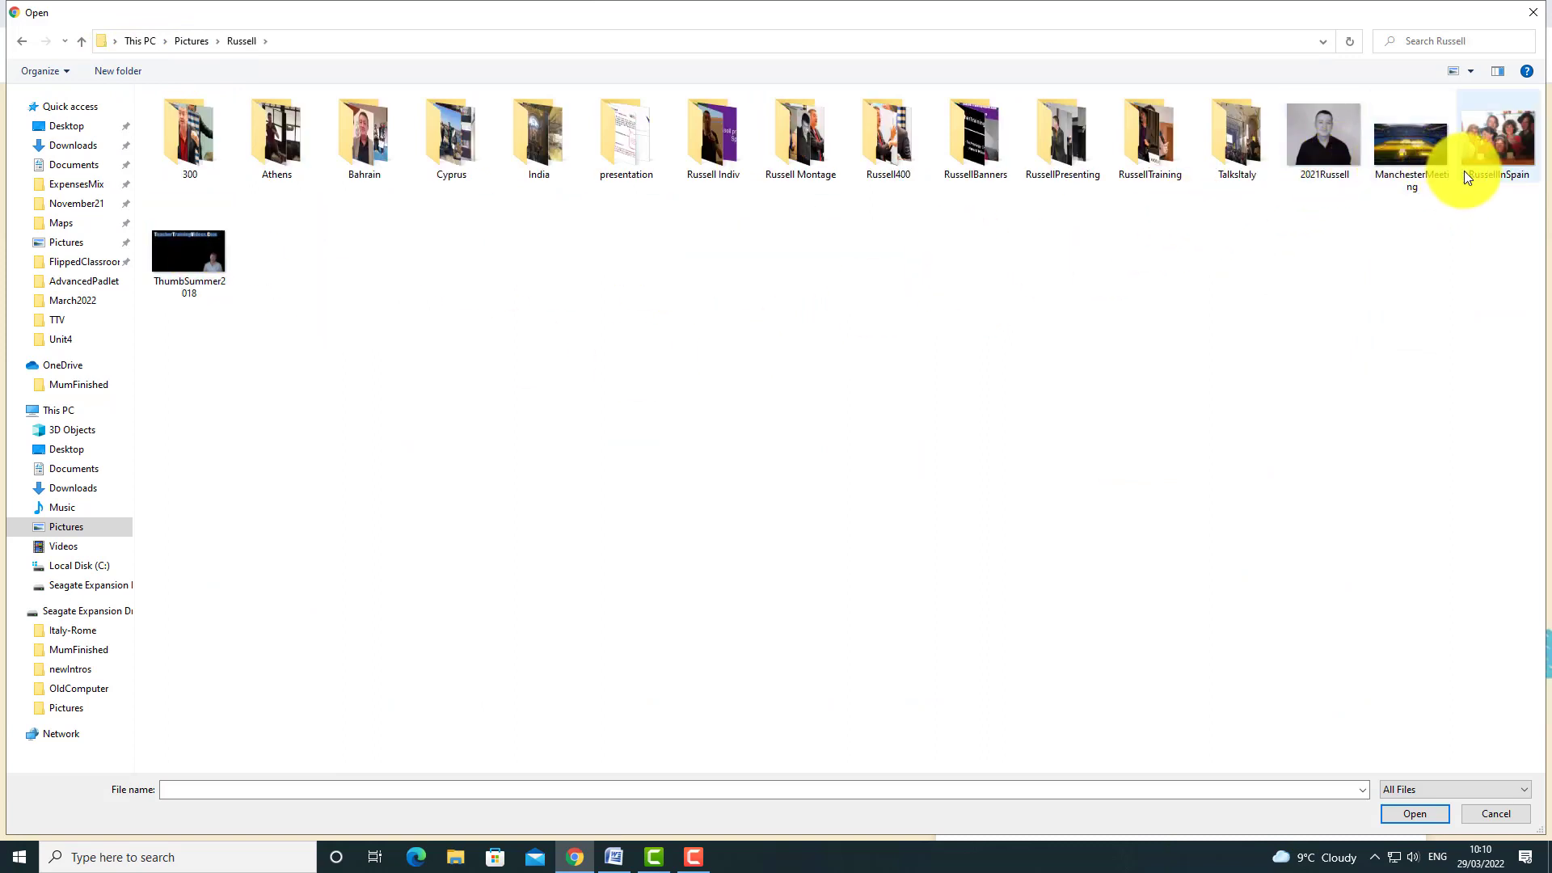
double_click(890, 134)
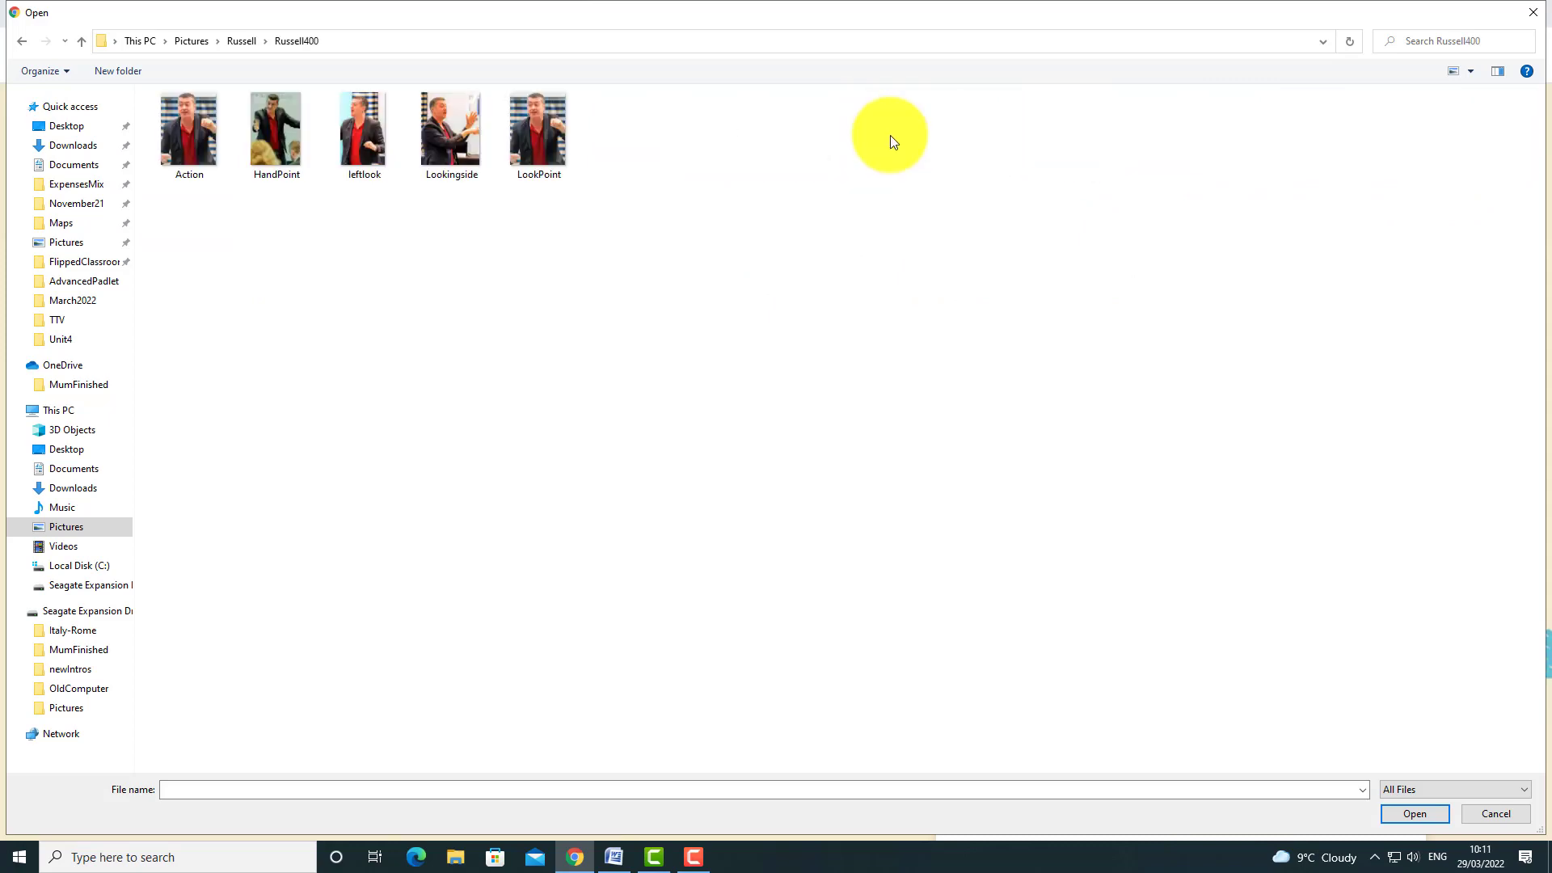
left_click(194, 143)
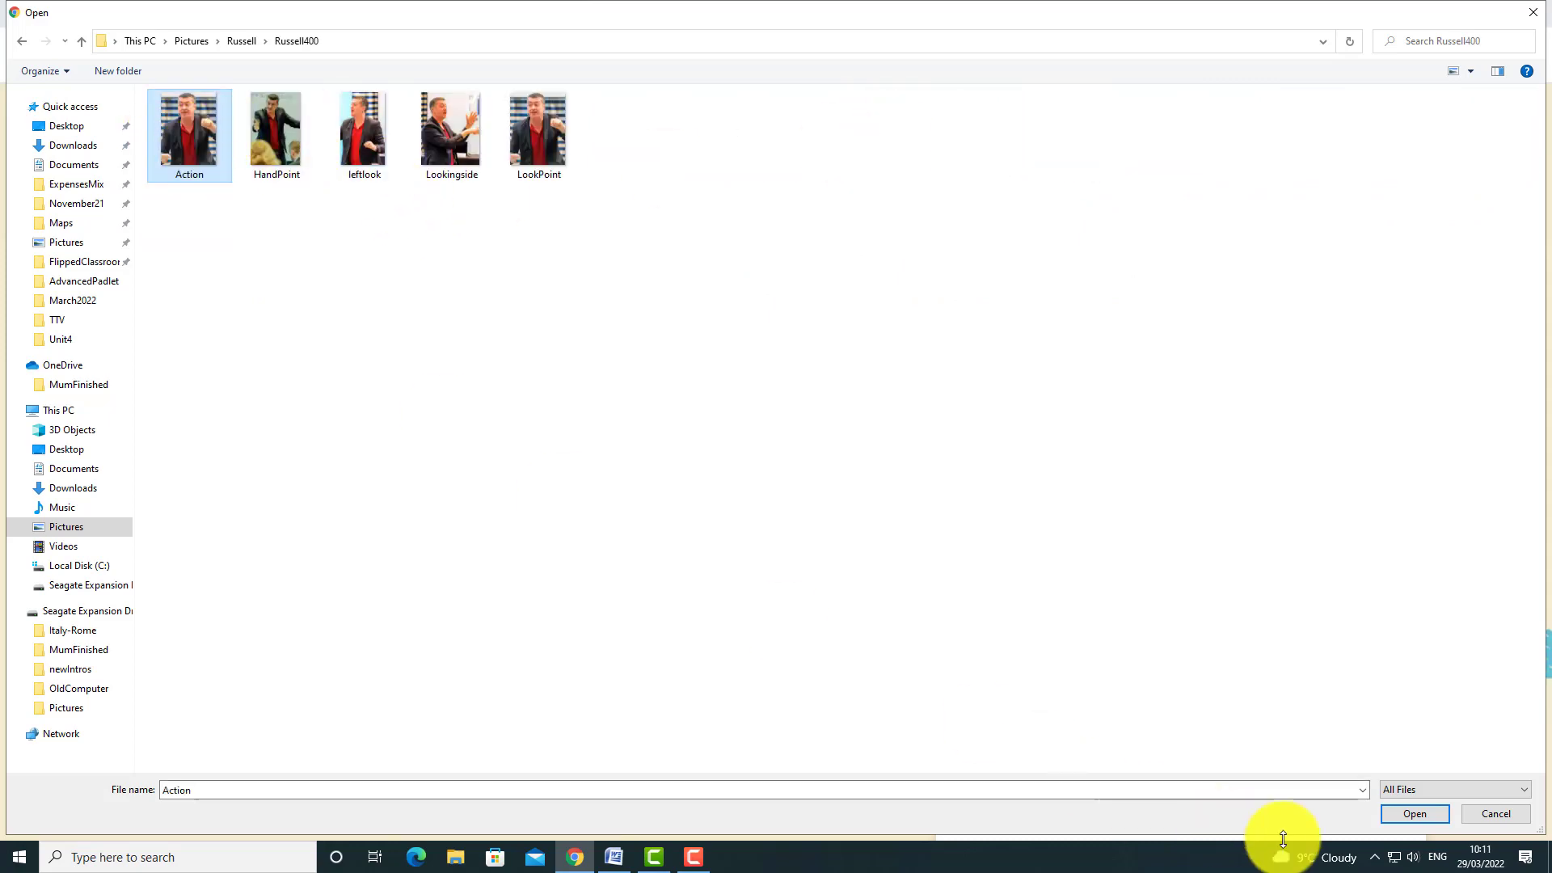
left_click(1416, 814)
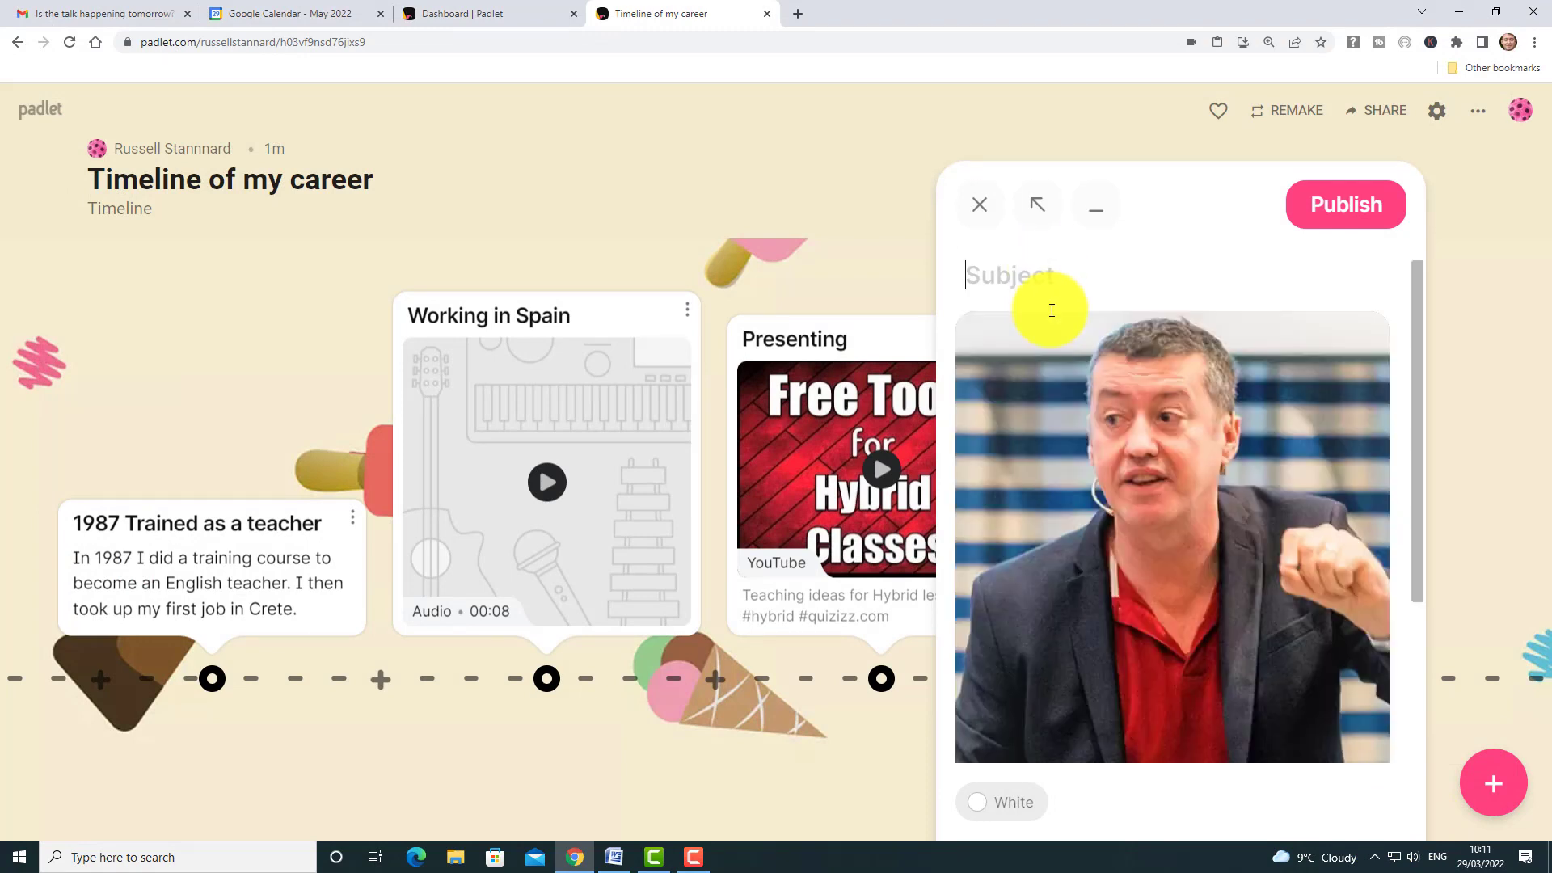
Step: Title the image post "Presenting in Greece" and publish it
type("Presenting in Gr")
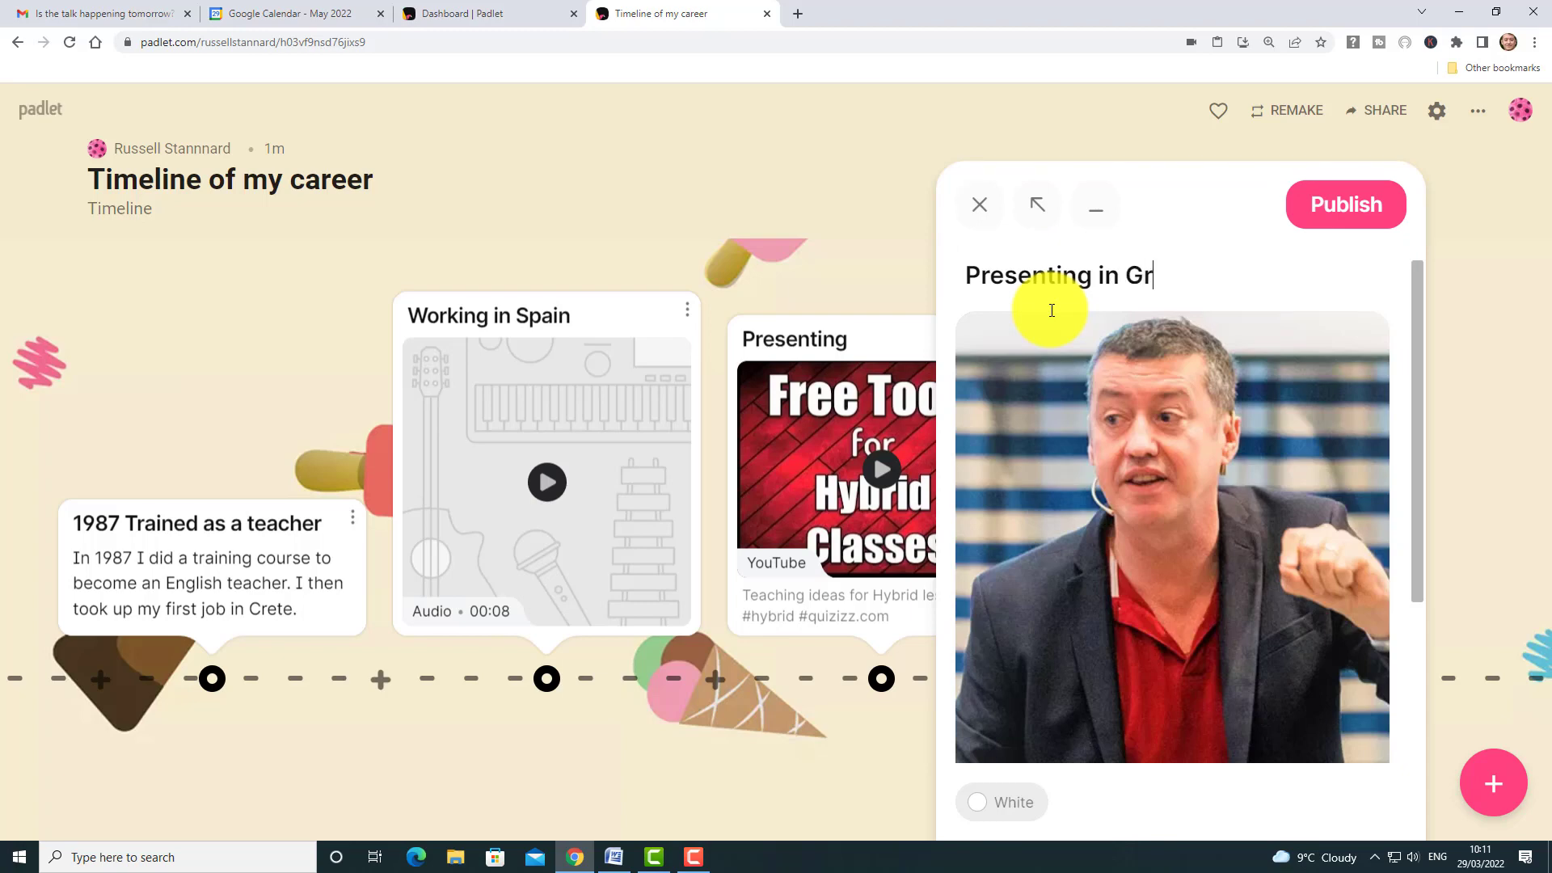
type("eece")
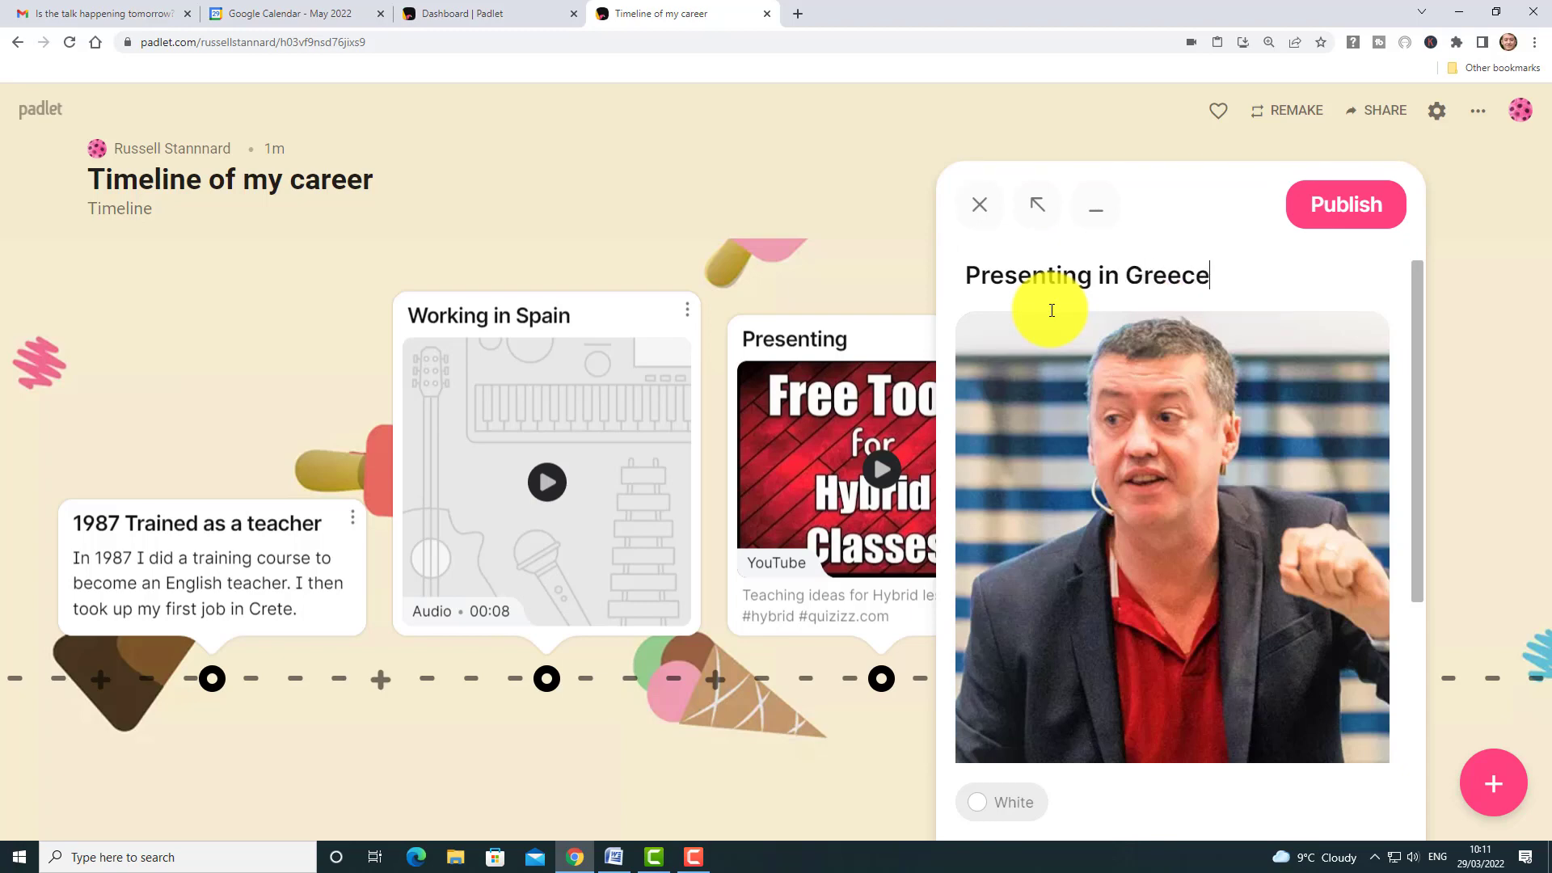
left_click(1345, 204)
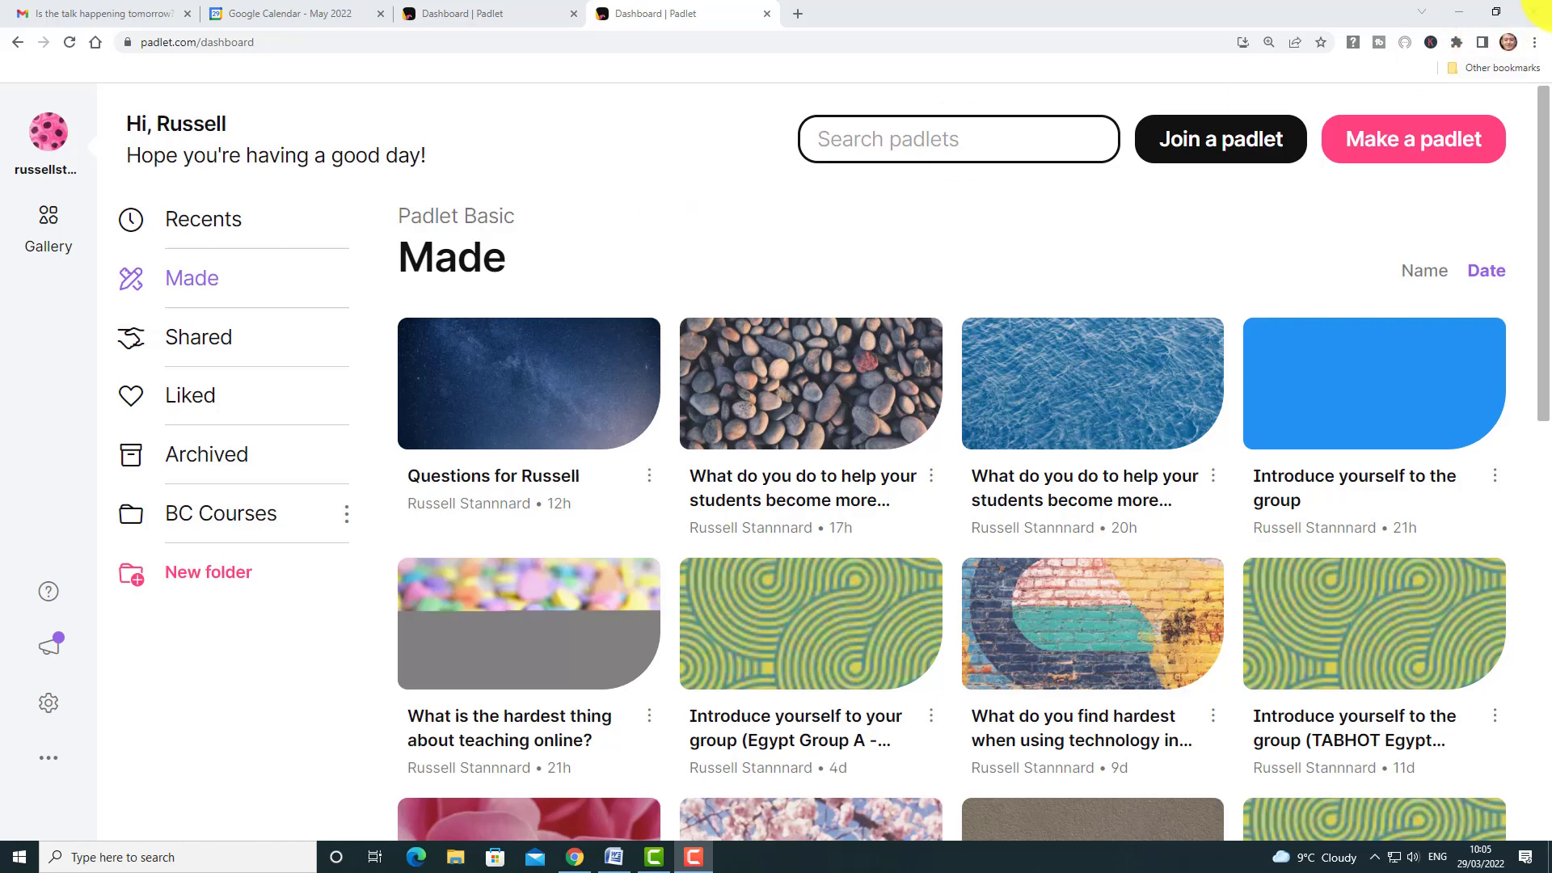
Step: Archive the oldest padlet on the dashboard, the one about which aspects of the Flipped Classroom have value
left_click_drag(1542, 142, 1534, 640)
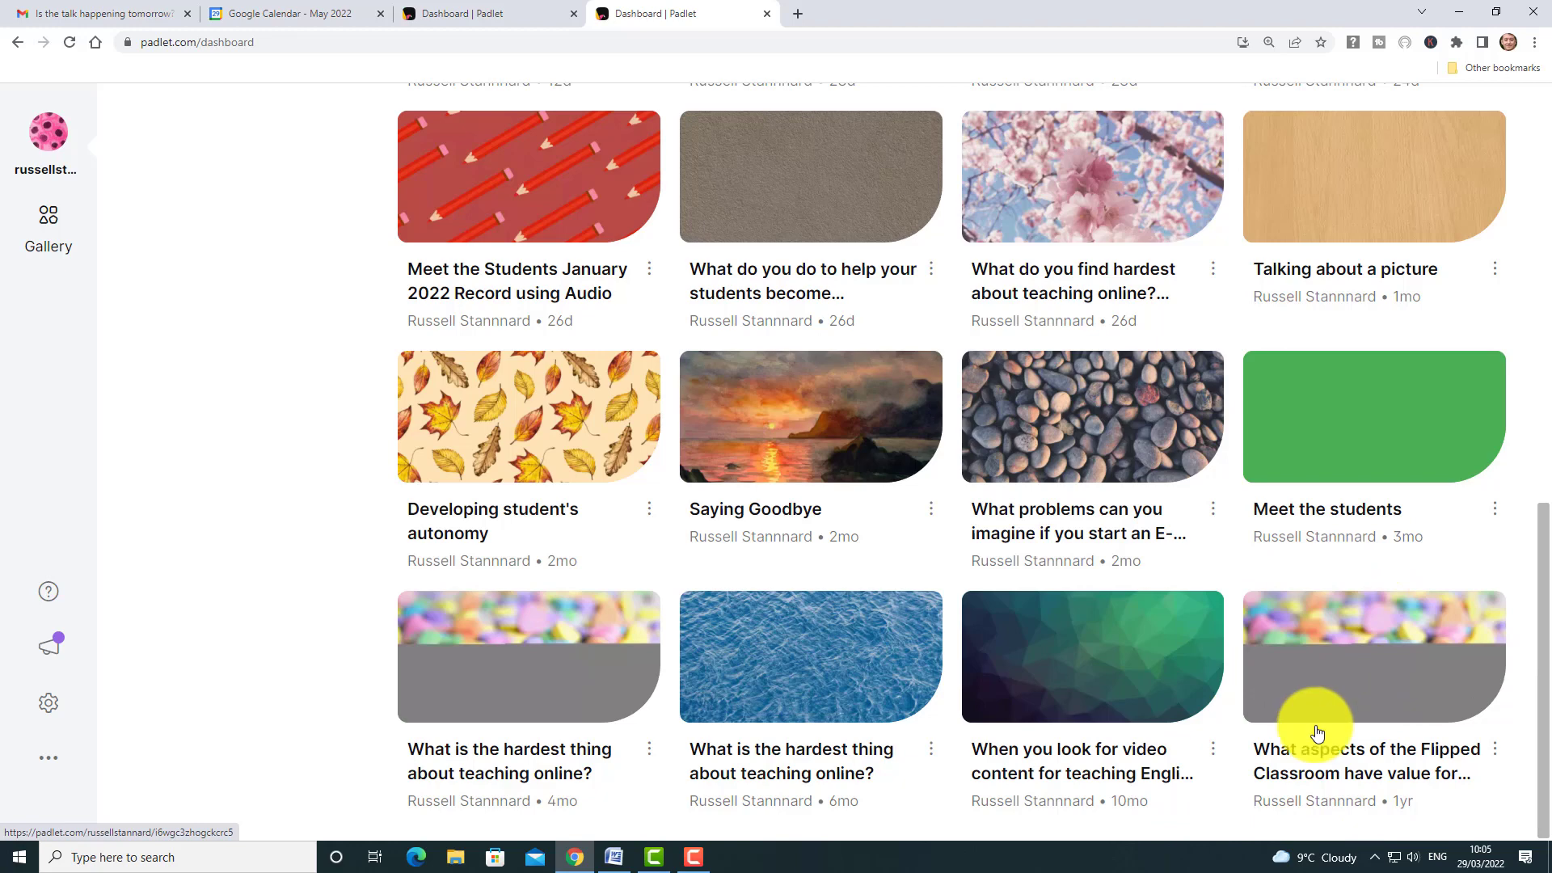
left_click(1496, 755)
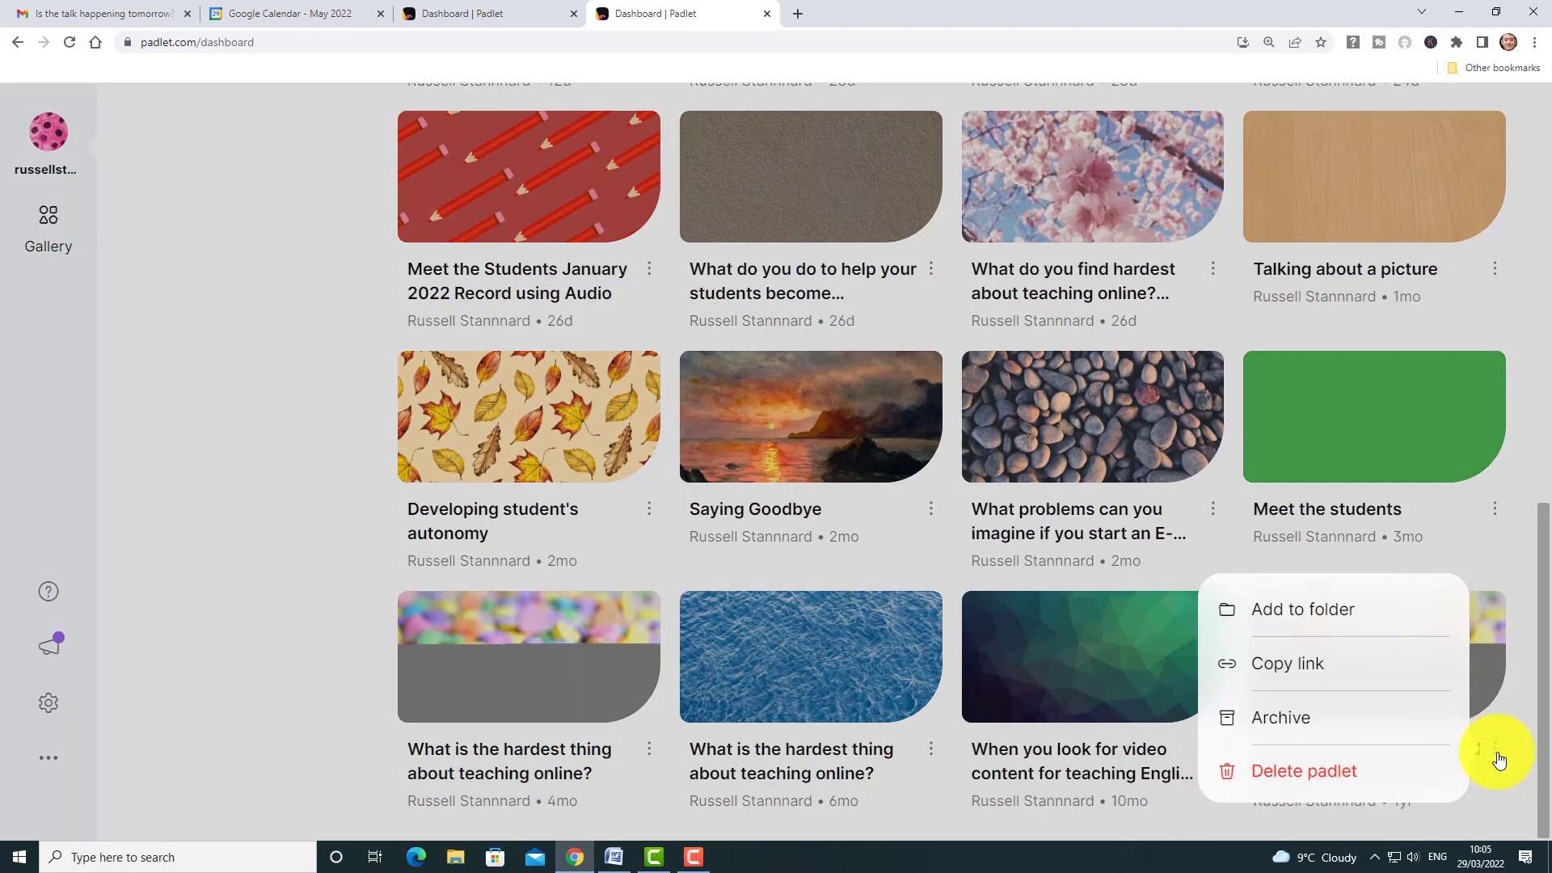
left_click(1271, 726)
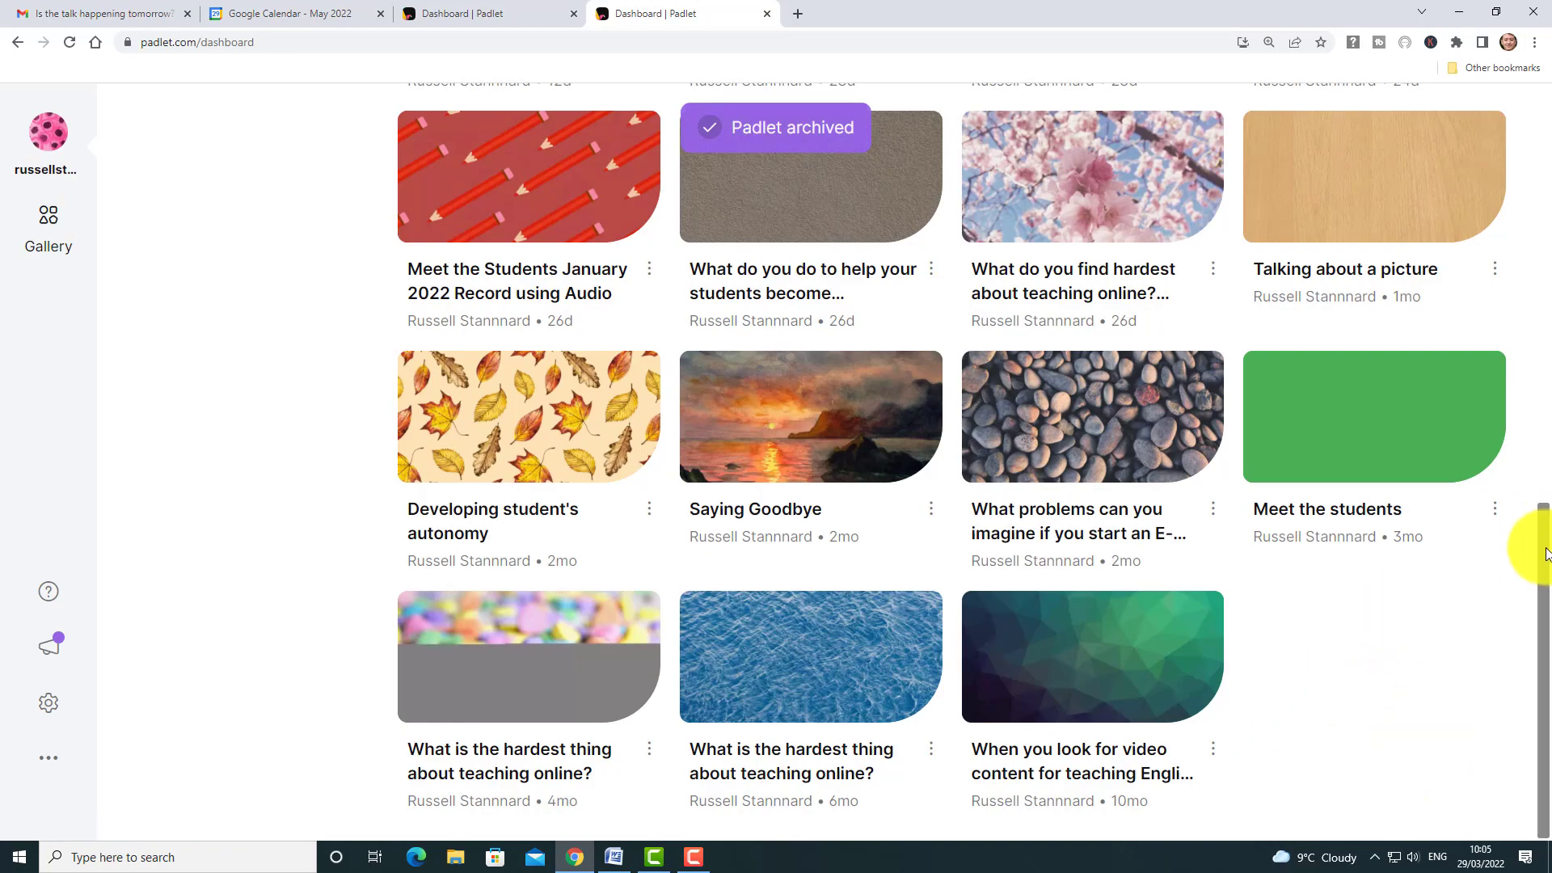
left_click_drag(1535, 572, 1532, 76)
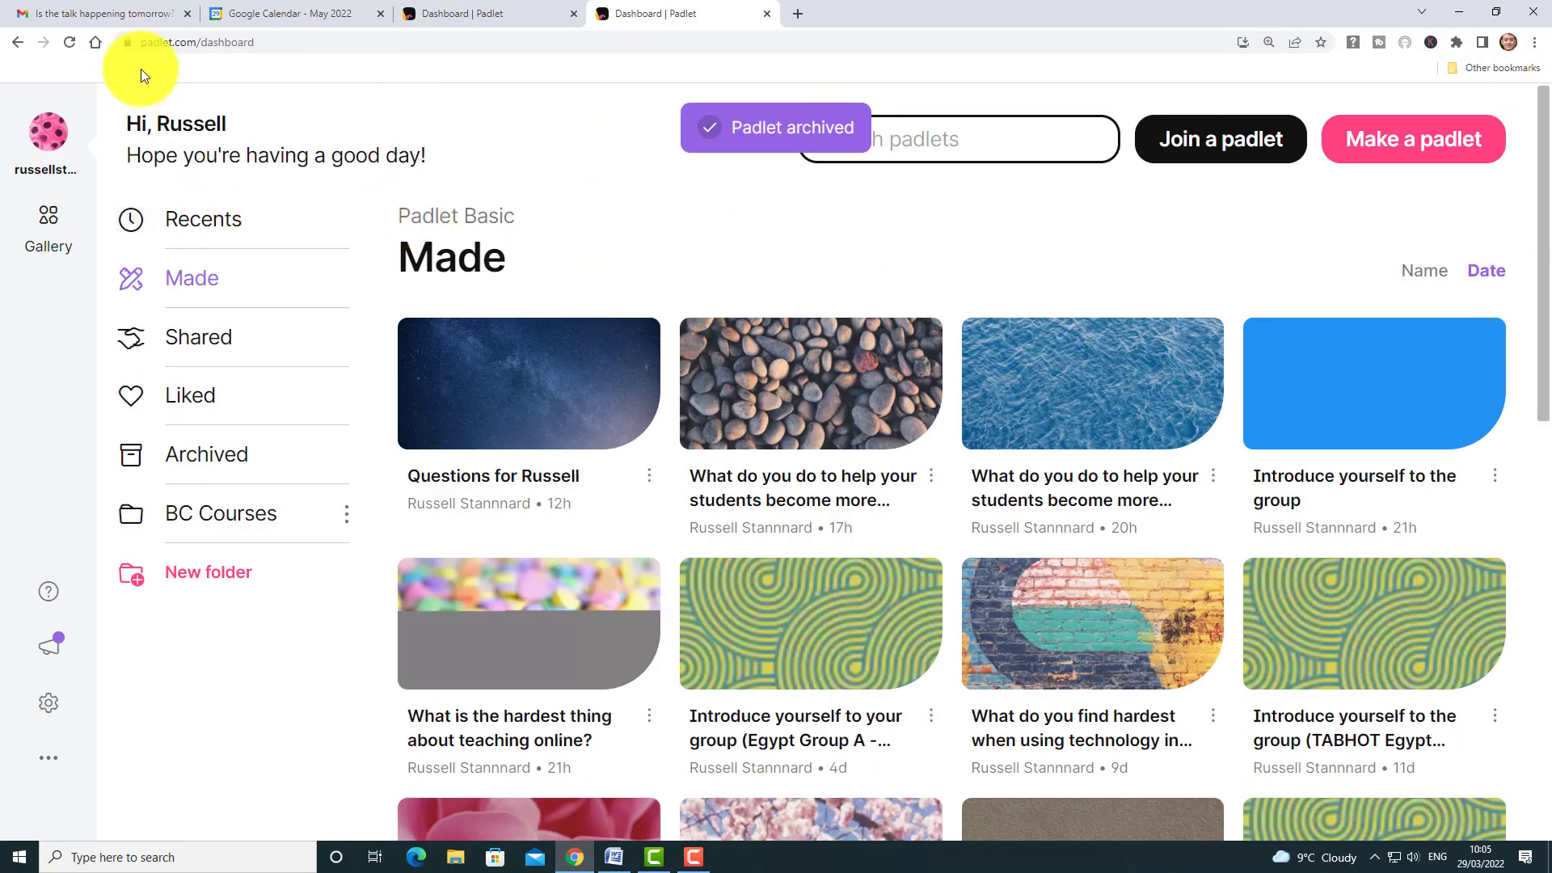
Step: Unarchive the "What aspects of the Flipped Classroom have value for you?" padlet from the archived padlets
left_click(183, 454)
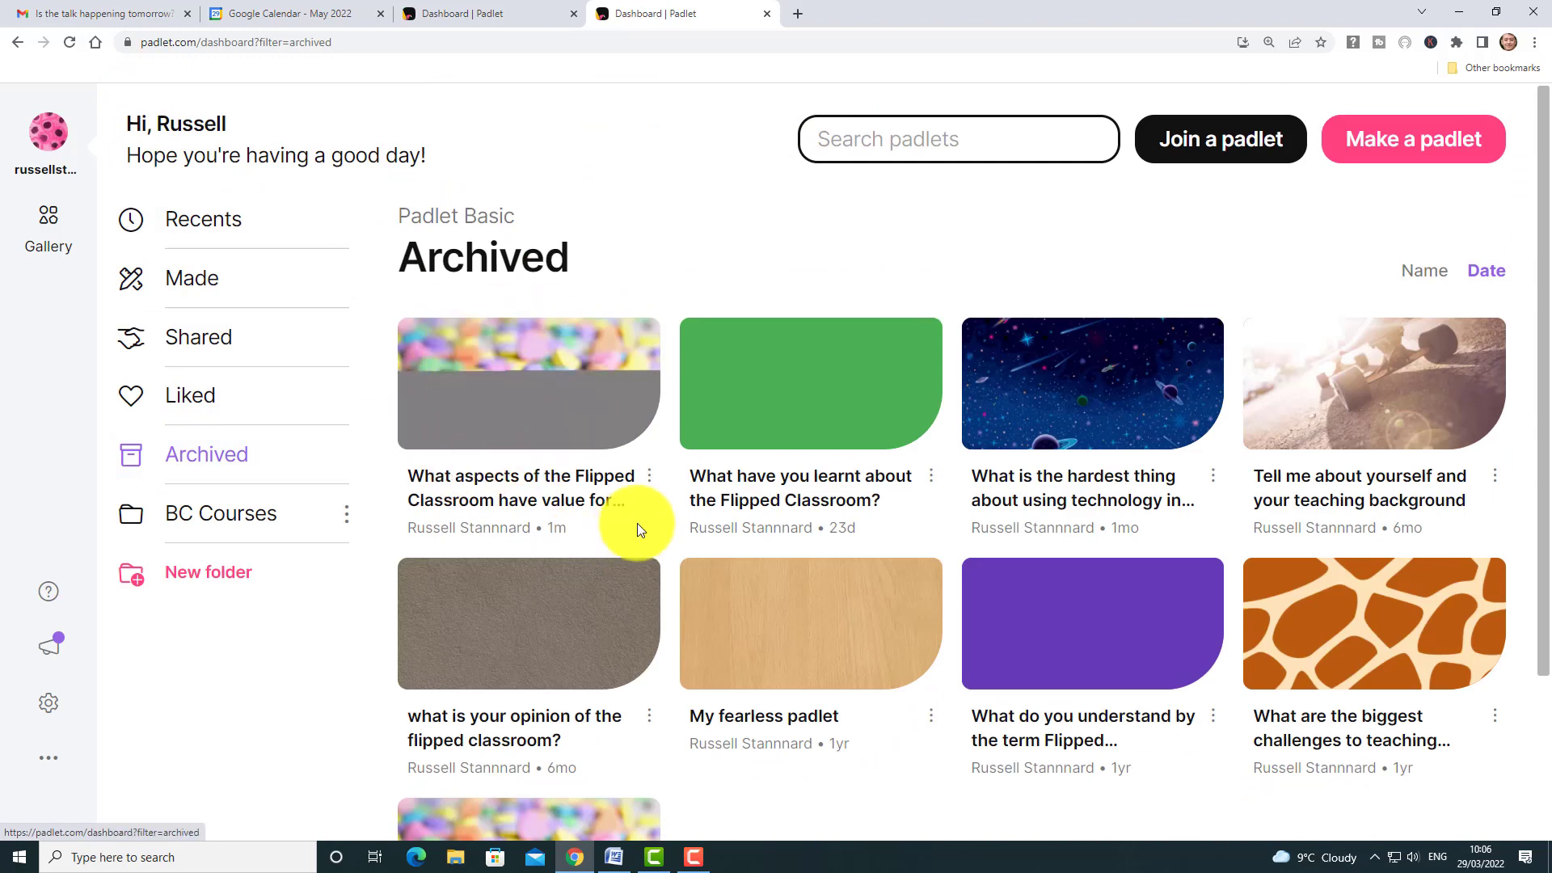
left_click(649, 479)
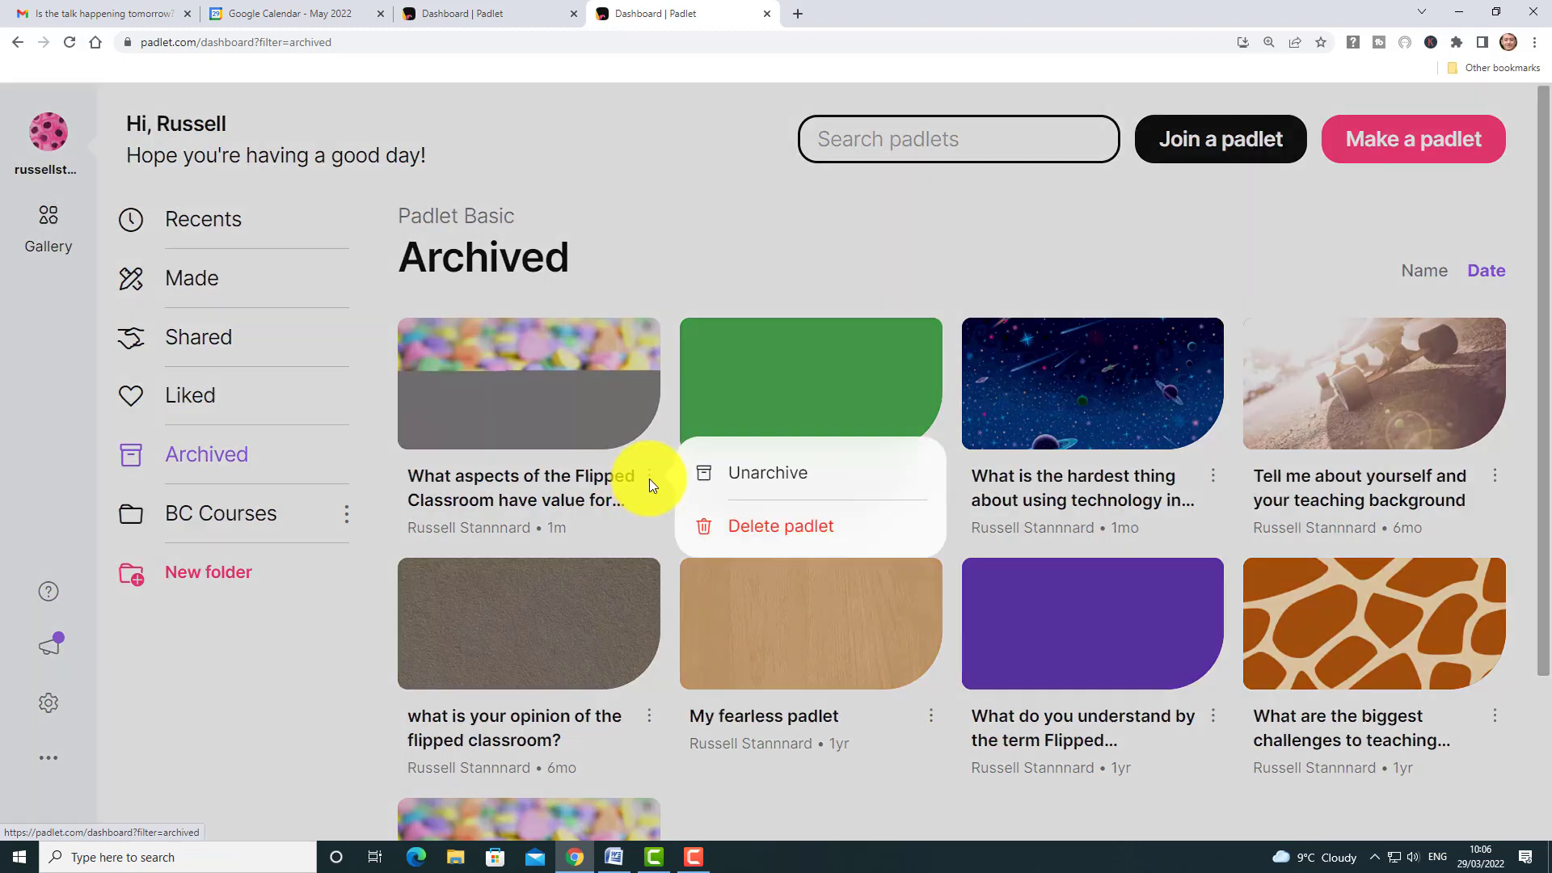
left_click(767, 476)
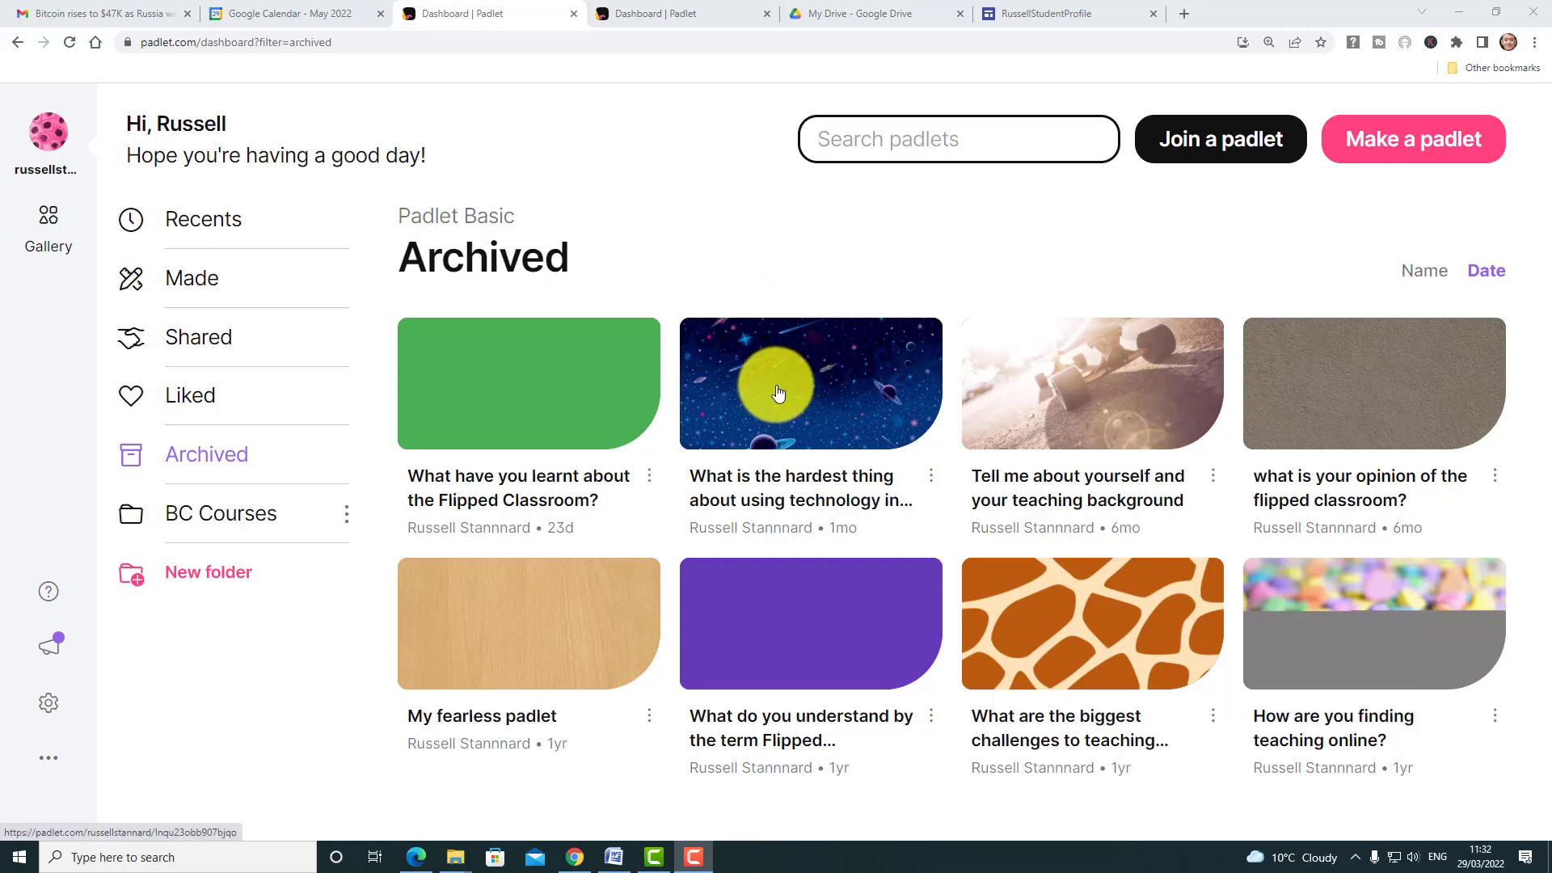
Step: Open the "What aspects of the Flipped Classroom have value for you?" padlet from the made padlets and look through its actions and sharing options
left_click(189, 282)
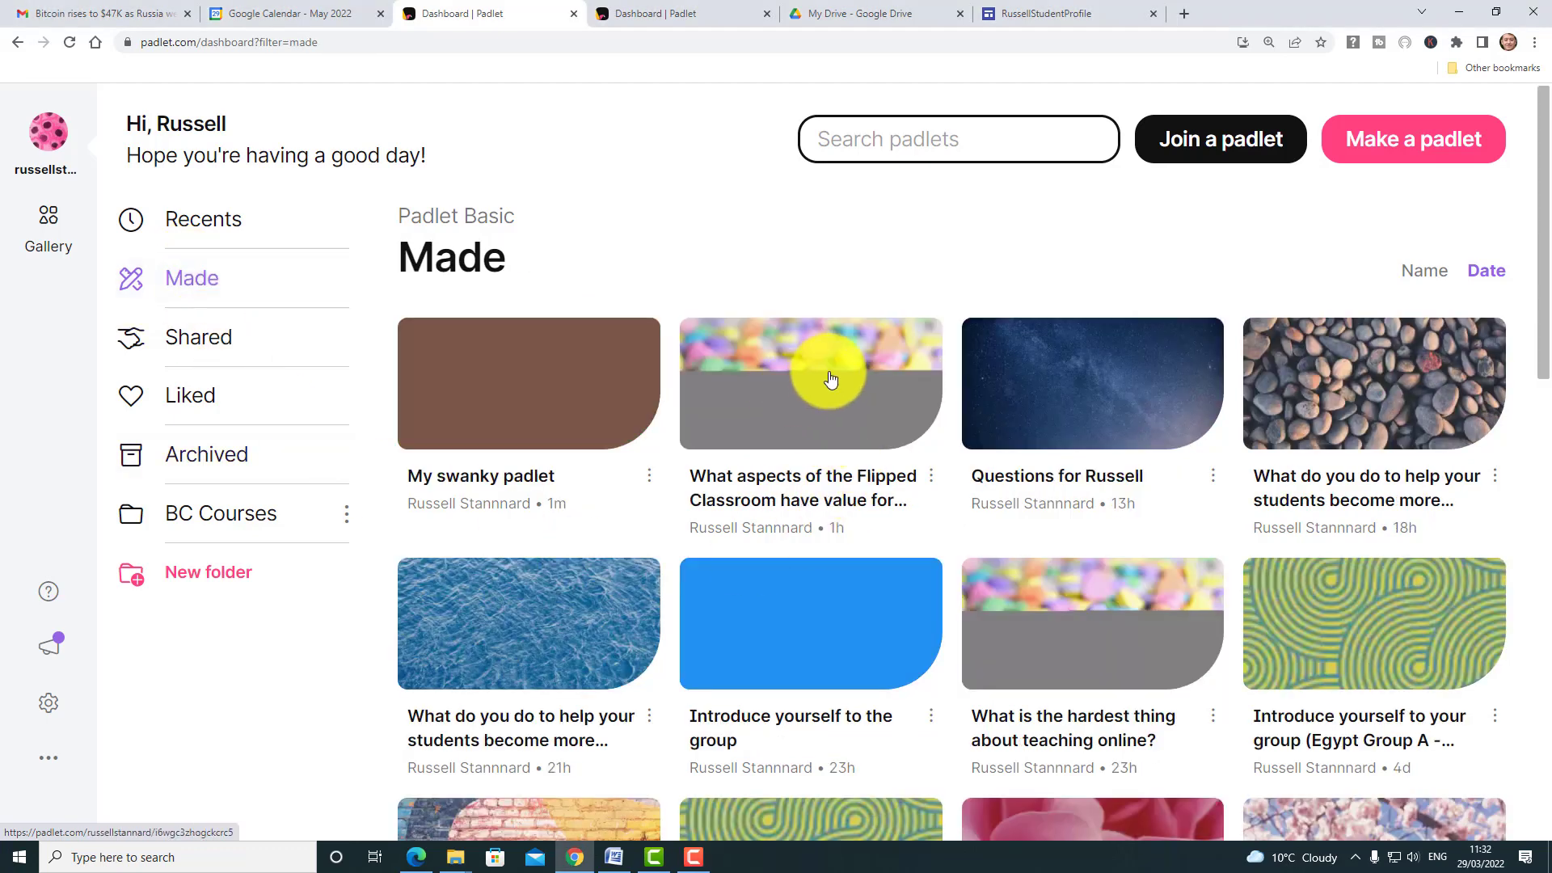
left_click(826, 375)
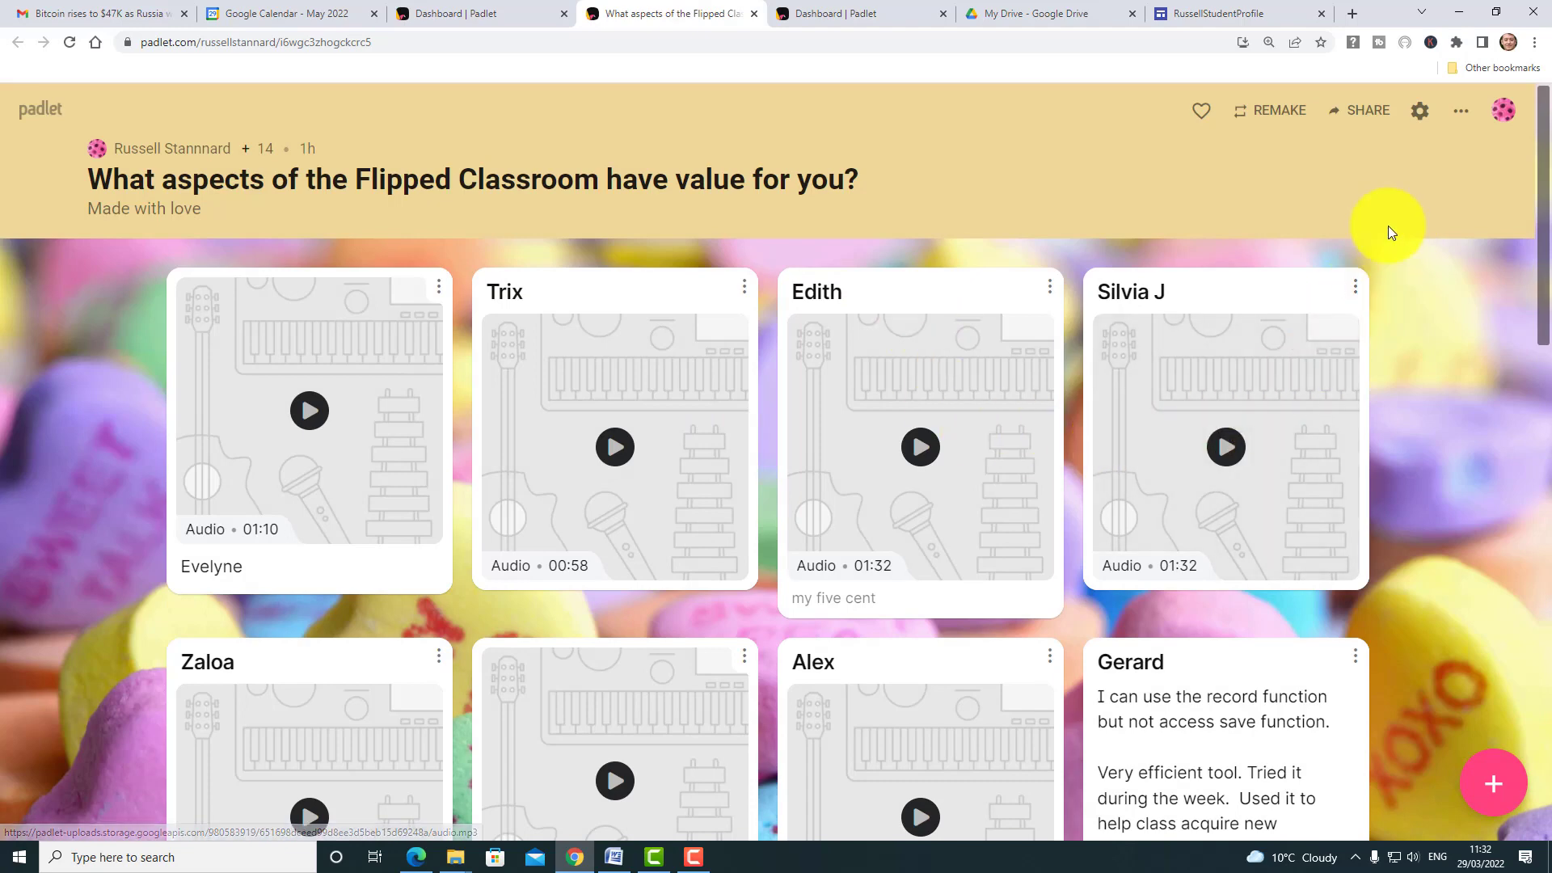
left_click(1460, 114)
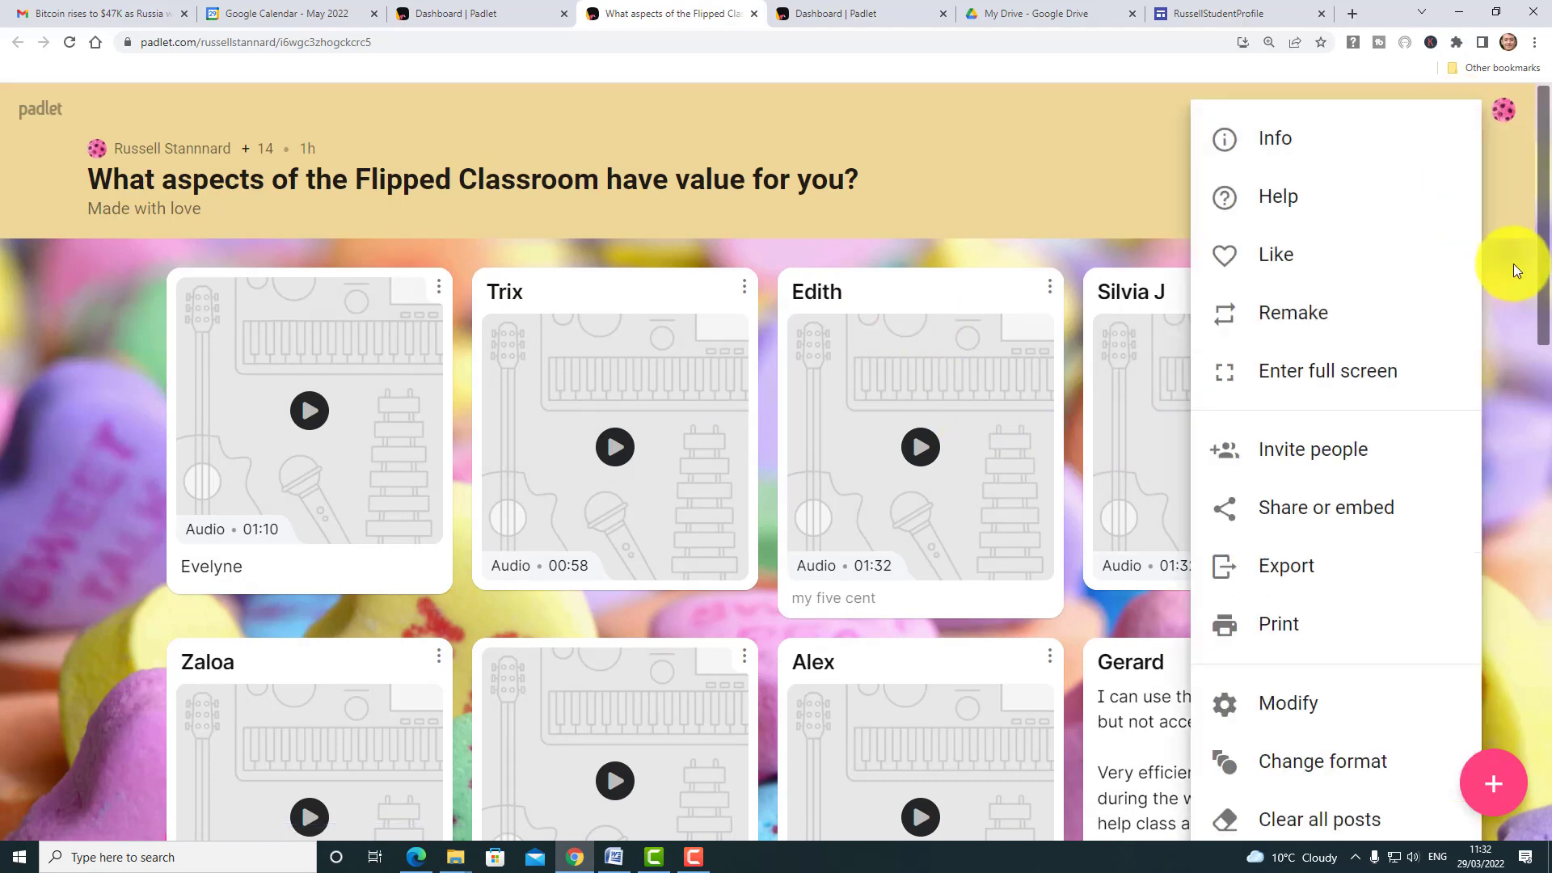
left_click(1501, 244)
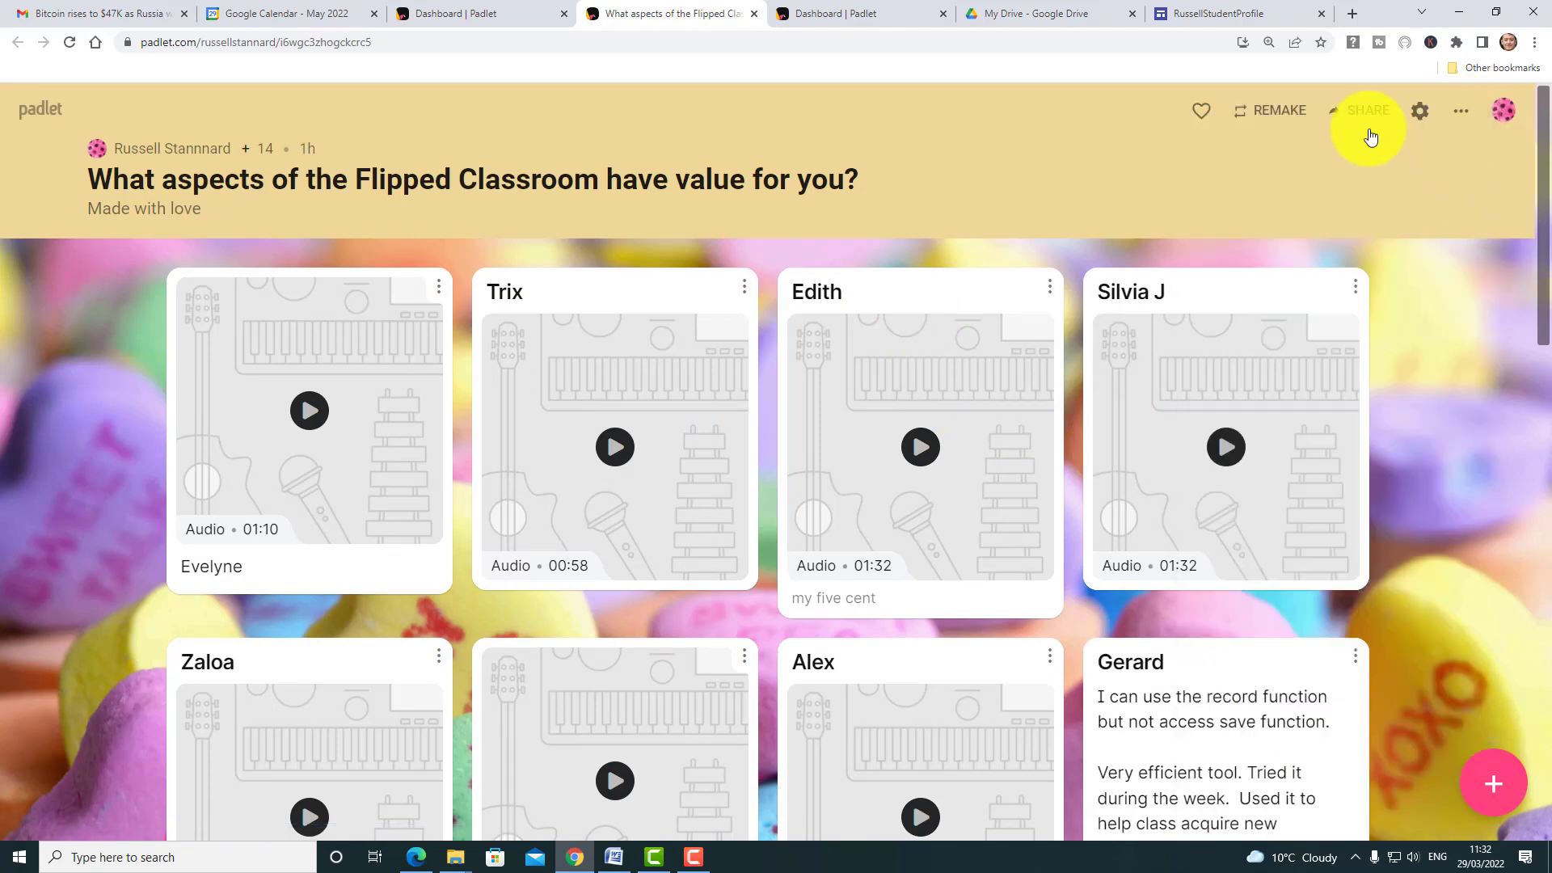
left_click(1361, 114)
left_click_drag(1543, 320, 1544, 598)
scroll(1539, 606, "down", 1)
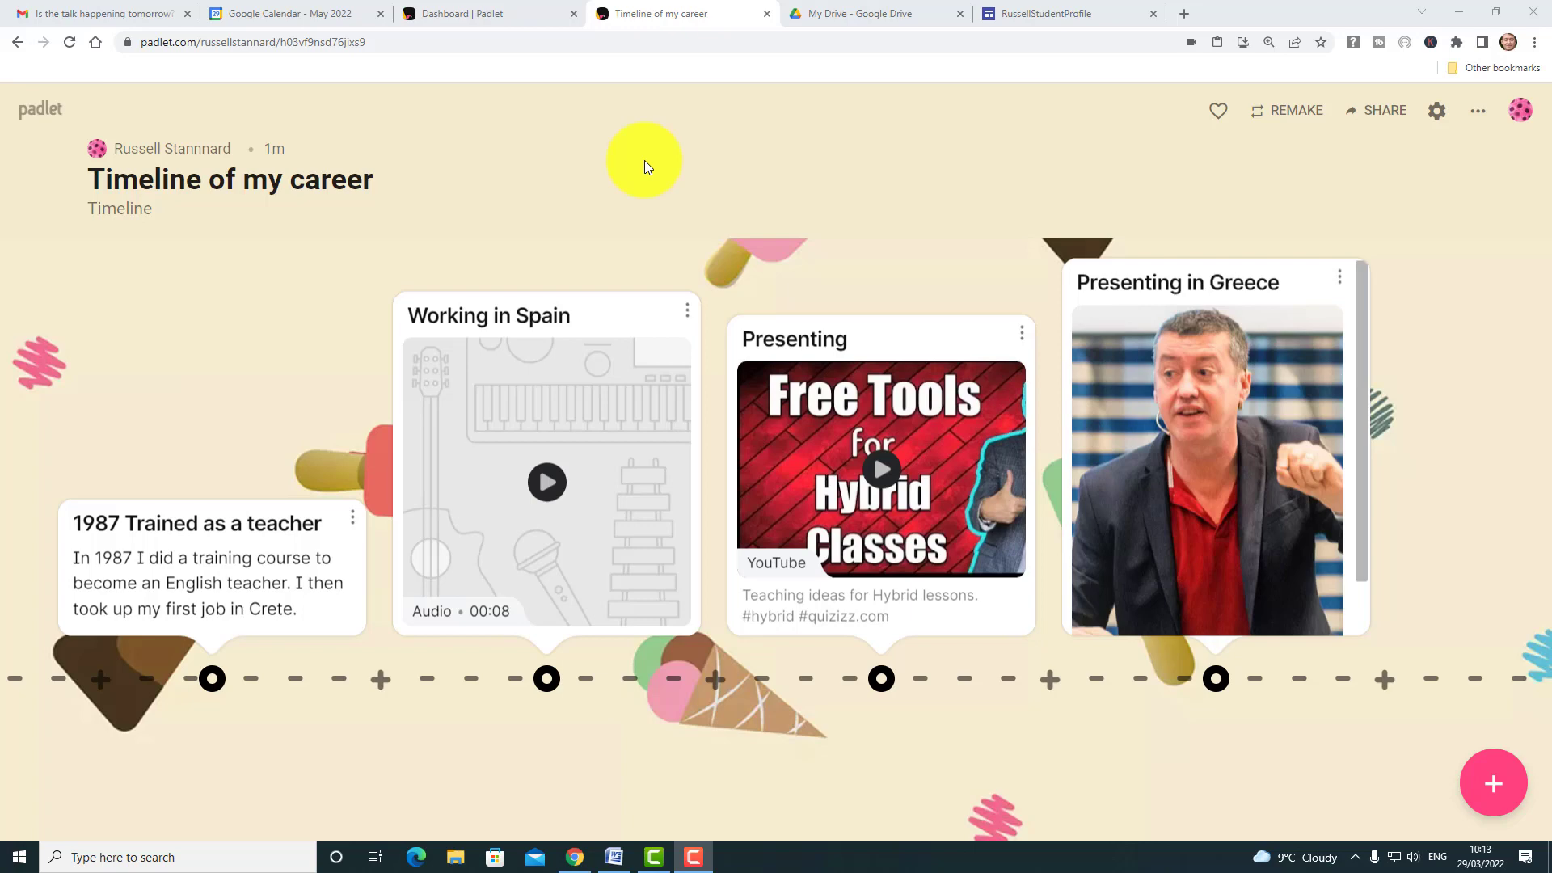
Step: Copy the full embed code of the "Timeline of my career" padlet from its sharing options
left_click(1386, 111)
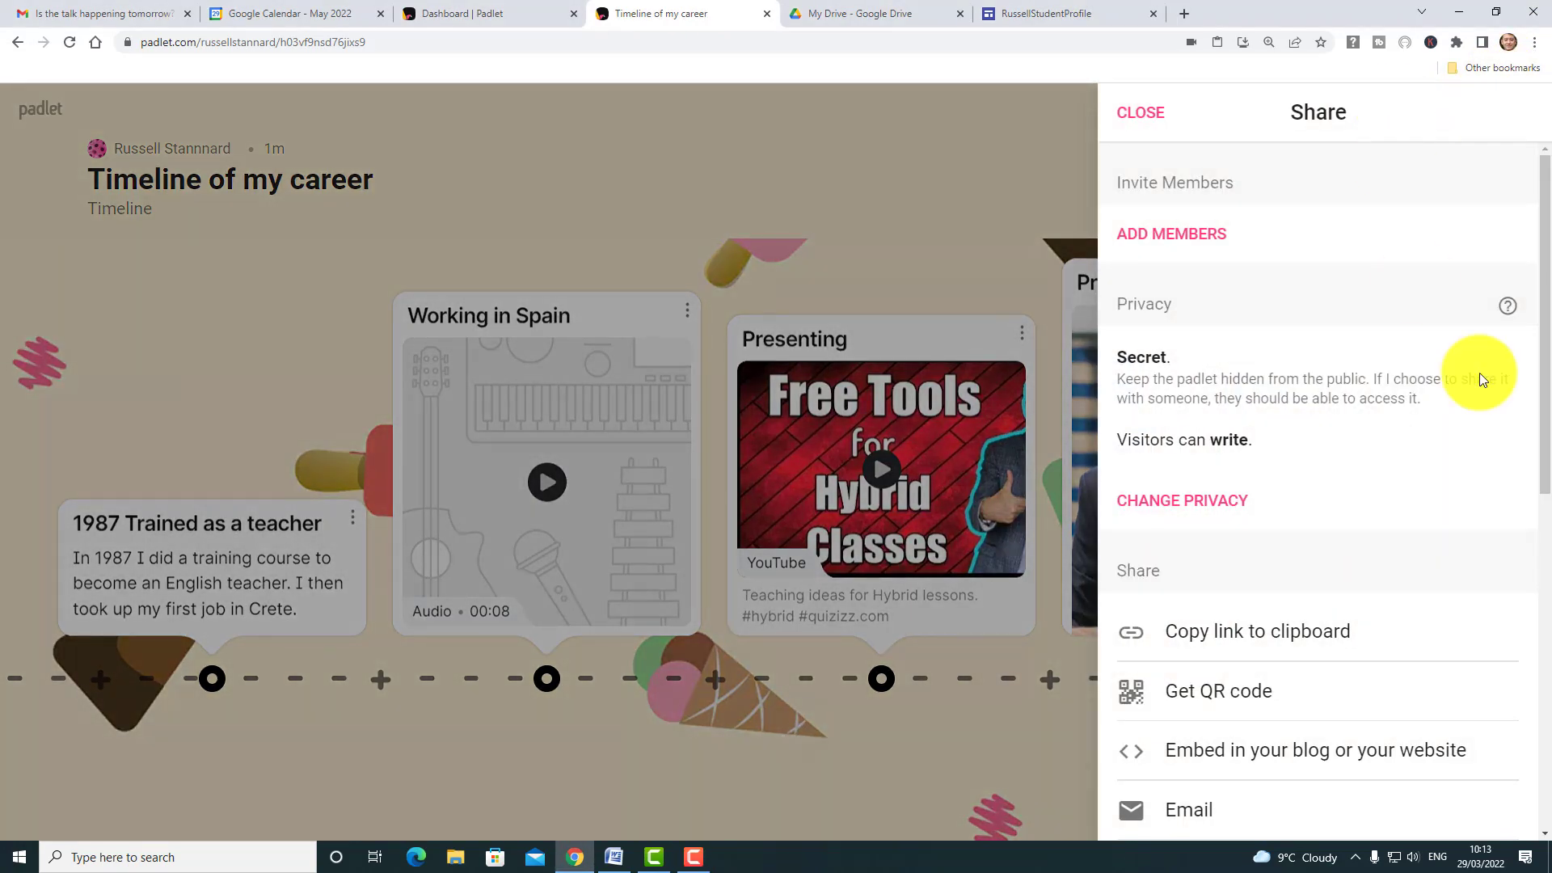
left_click_drag(1543, 376, 1530, 495)
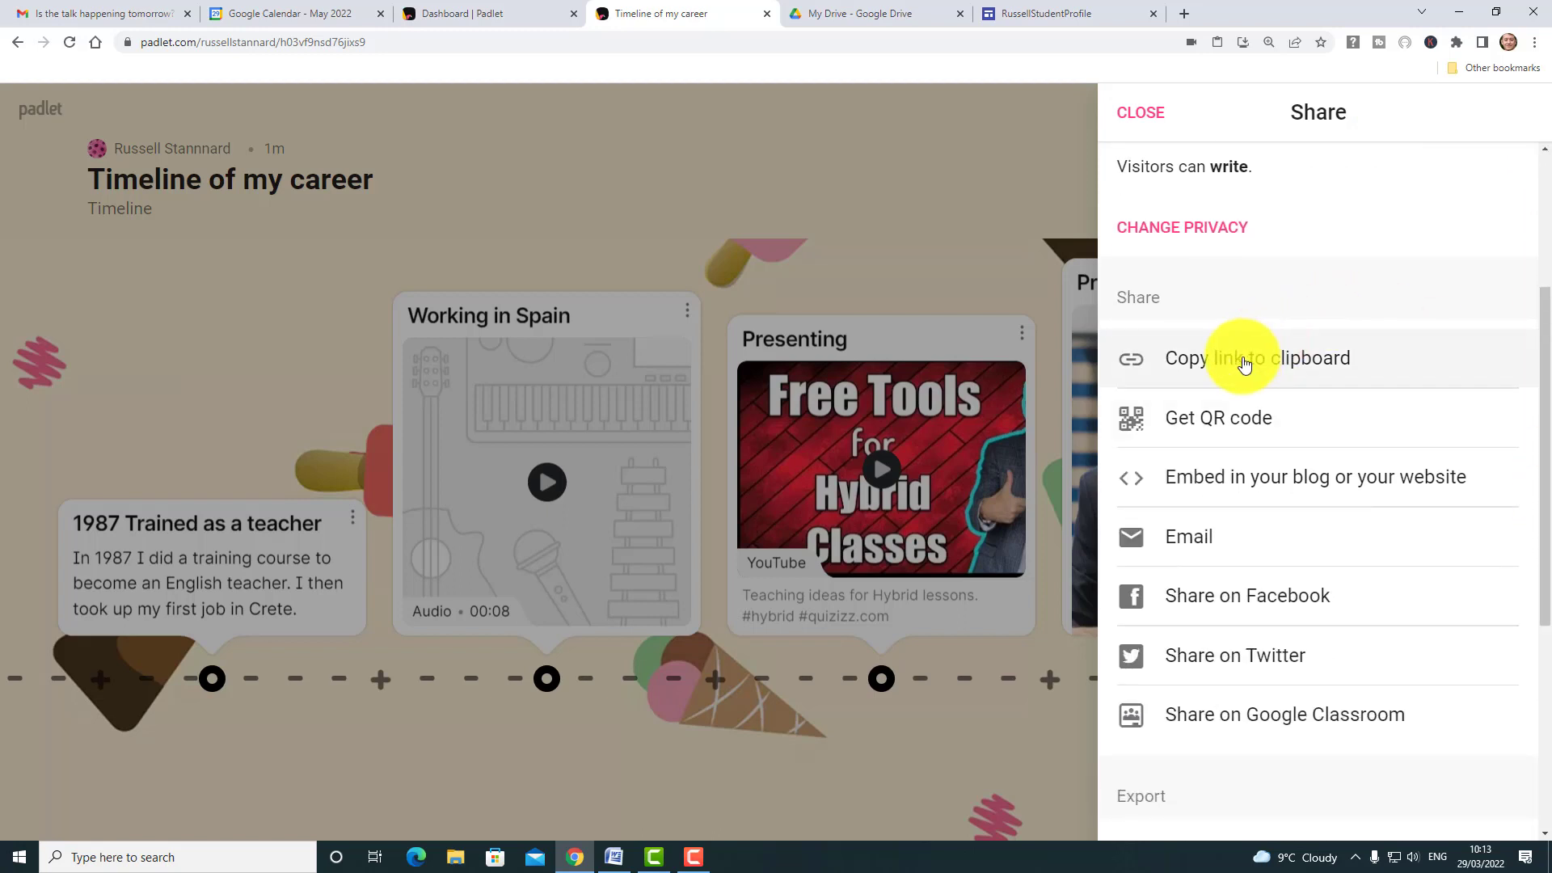
left_click(1198, 483)
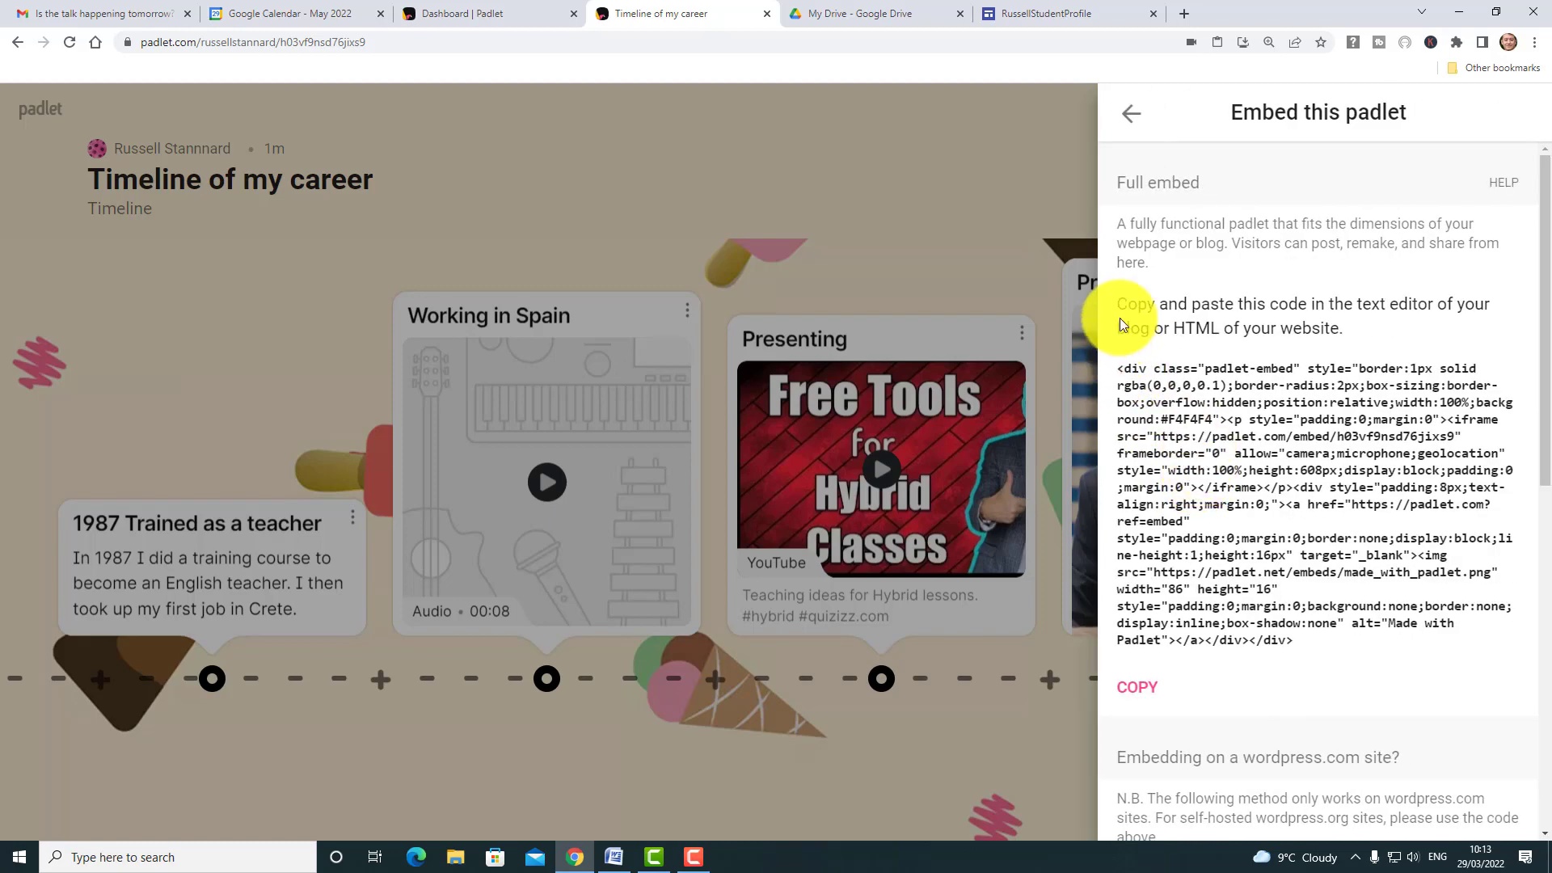
left_click(1136, 692)
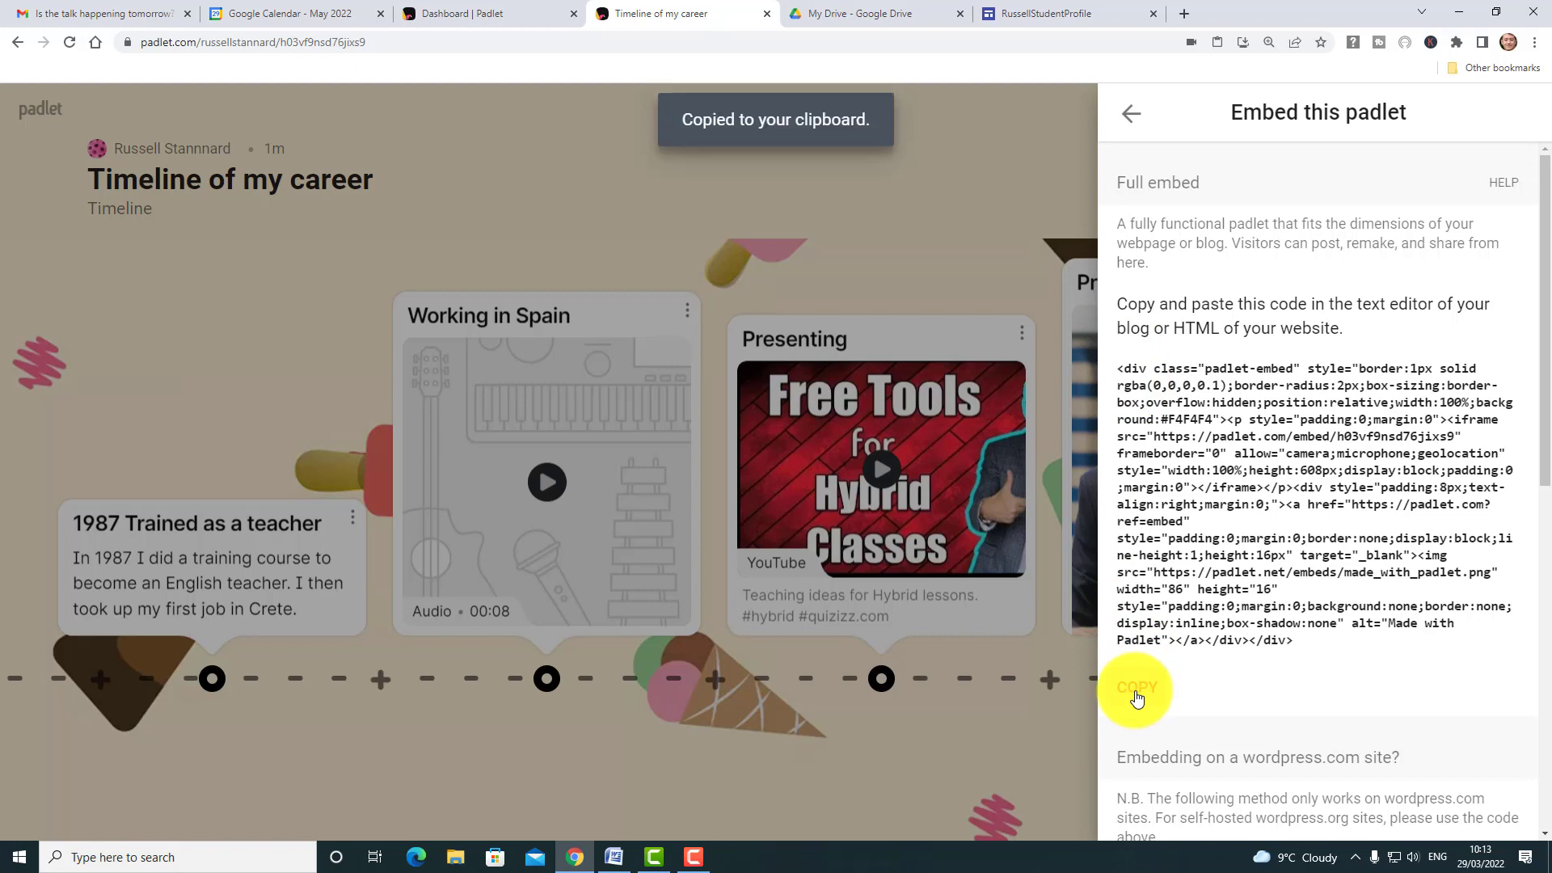
Step: Switch to the student profile site in Google Sites, embed the copied Timeline code on the Padlet page and enlarge it to nearly full page width
left_click(1064, 13)
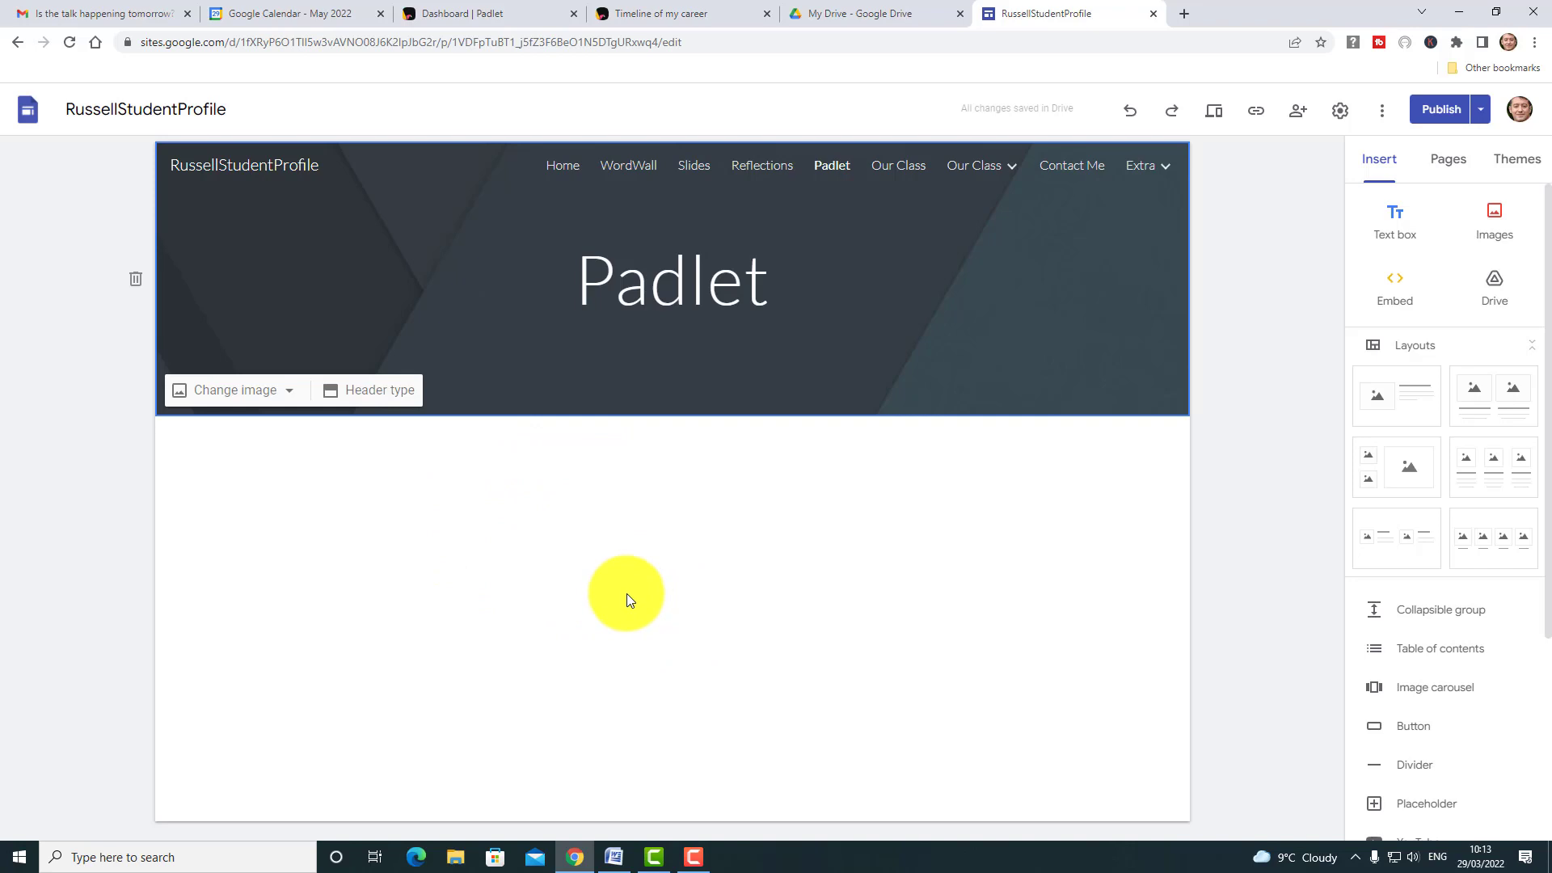
left_click(579, 547)
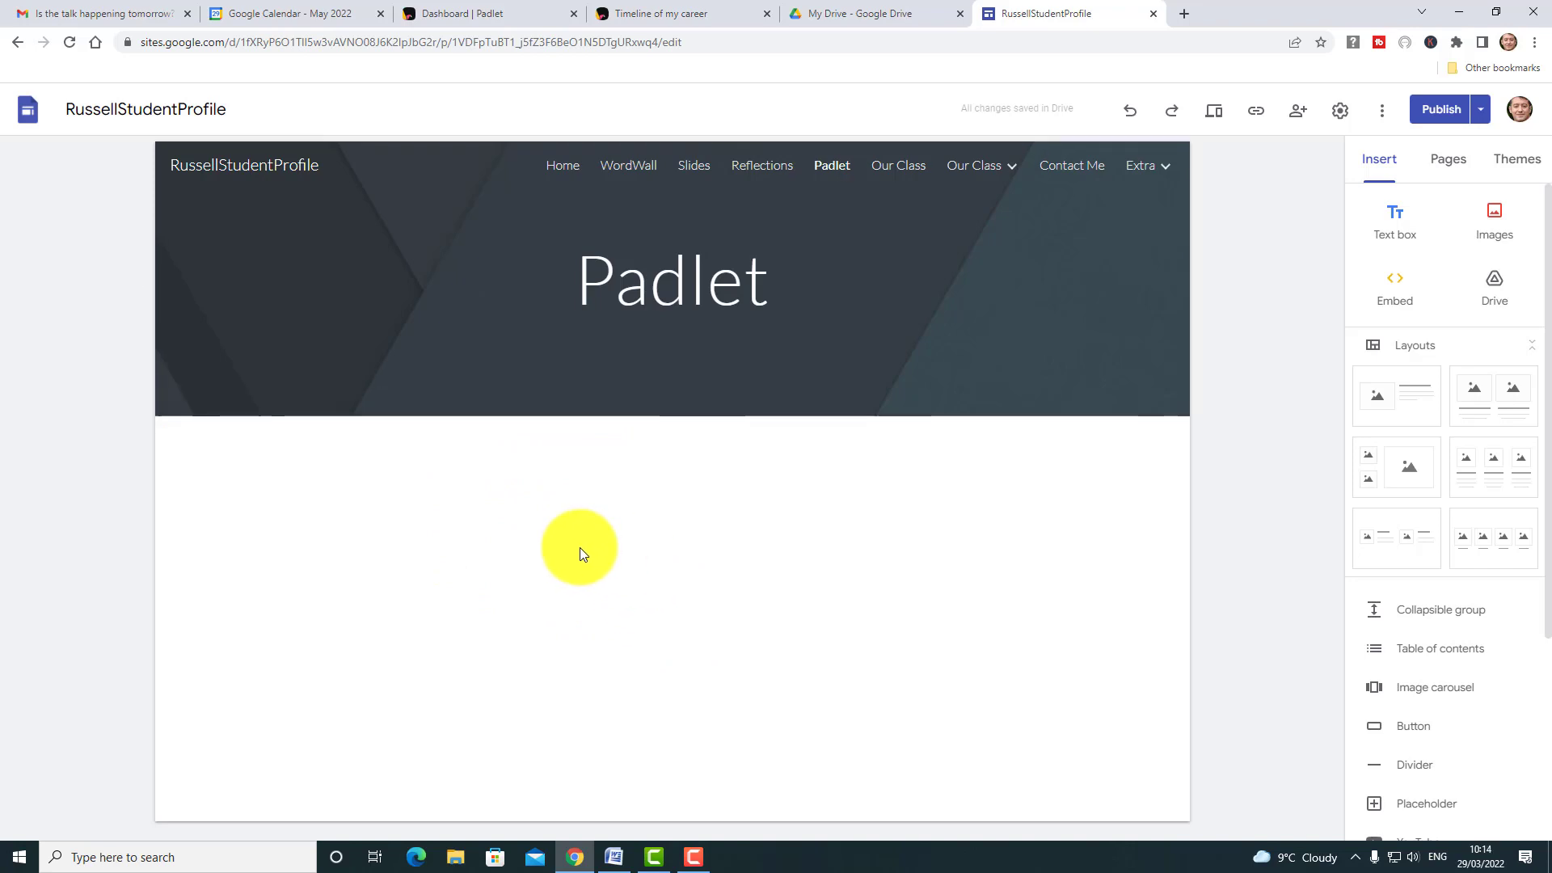
double_click(618, 570)
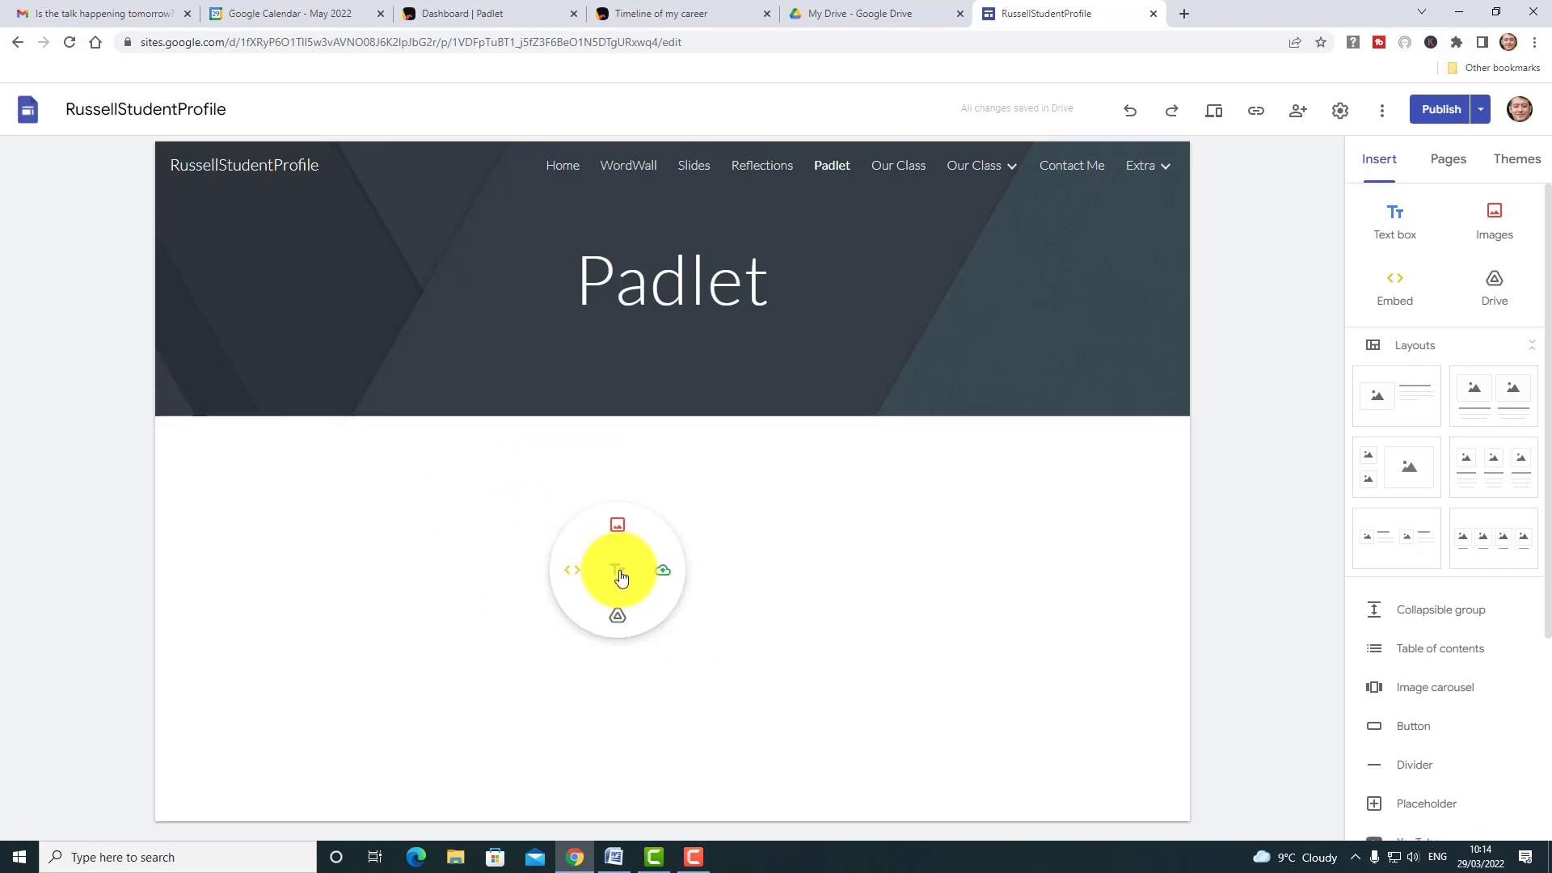
left_click(574, 569)
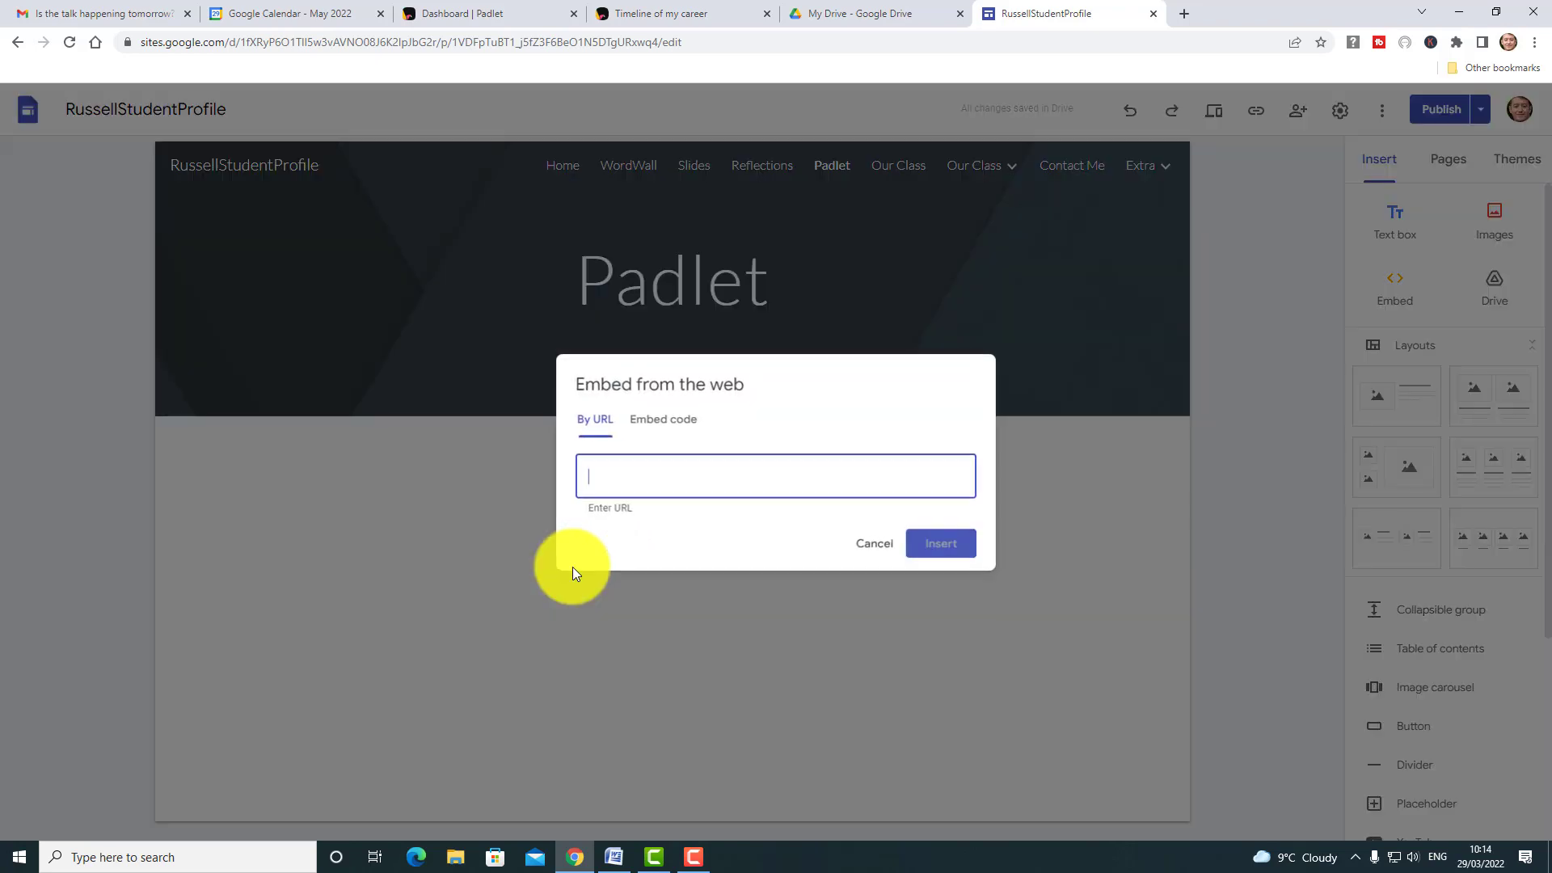
left_click(667, 417)
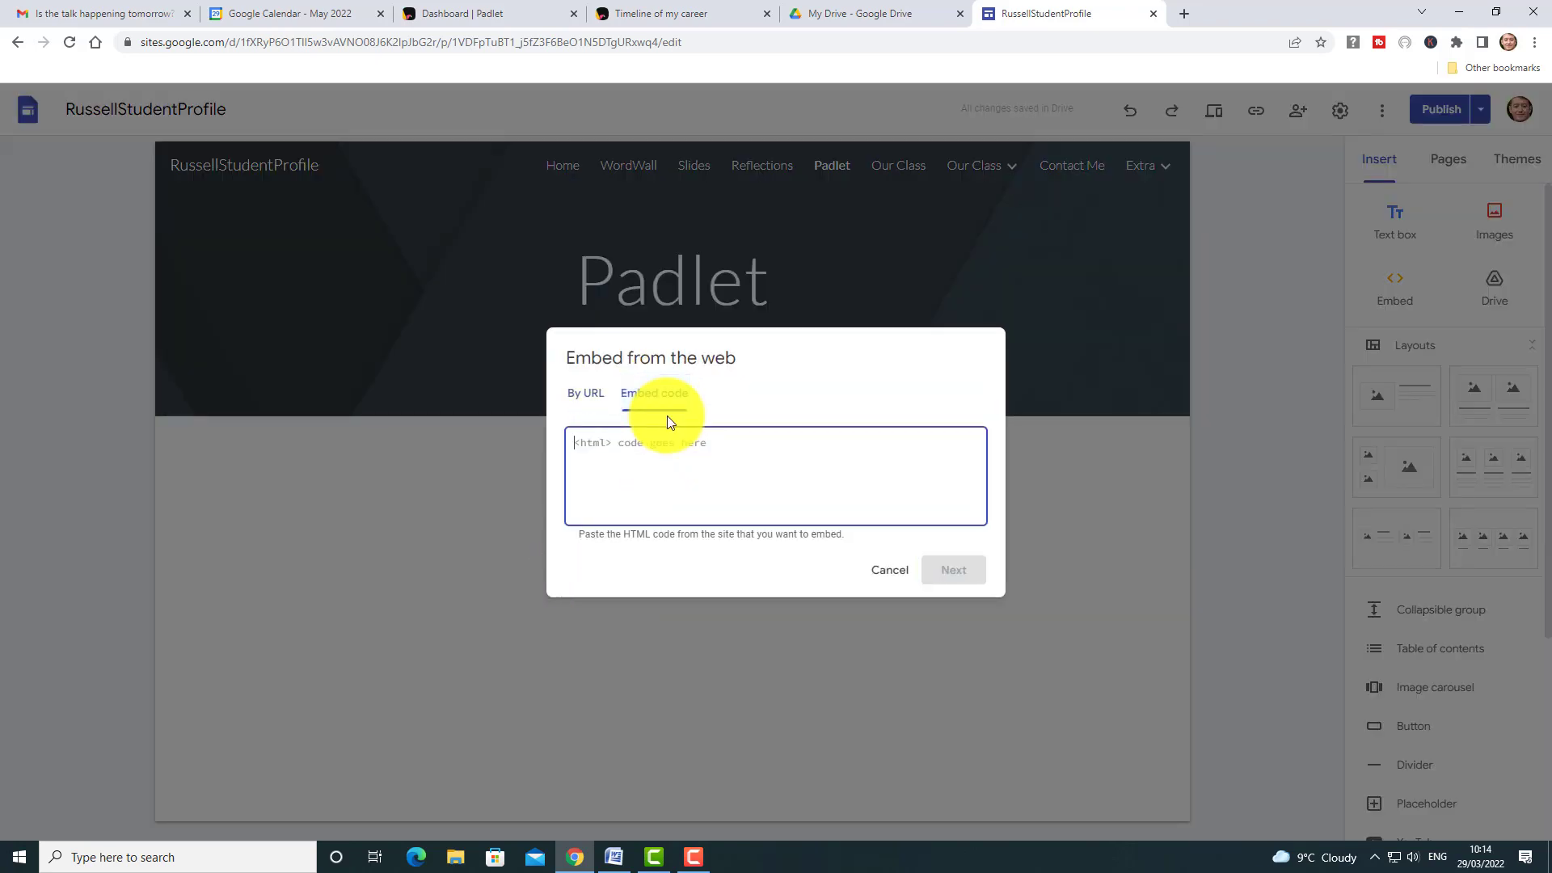
left_click(588, 412)
left_click(651, 419)
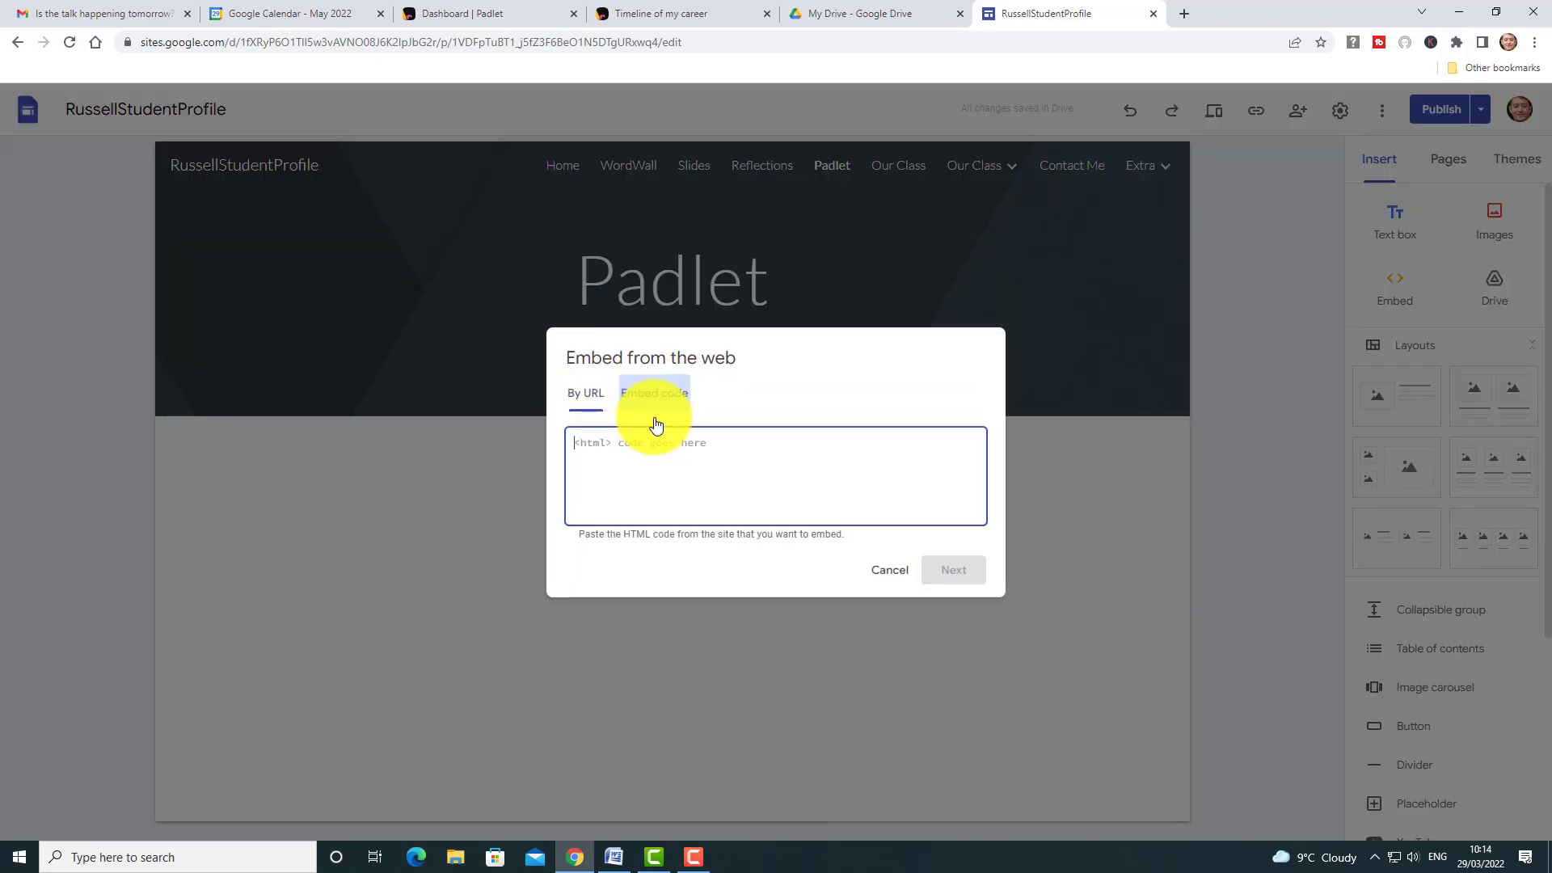
key("ctrl+v")
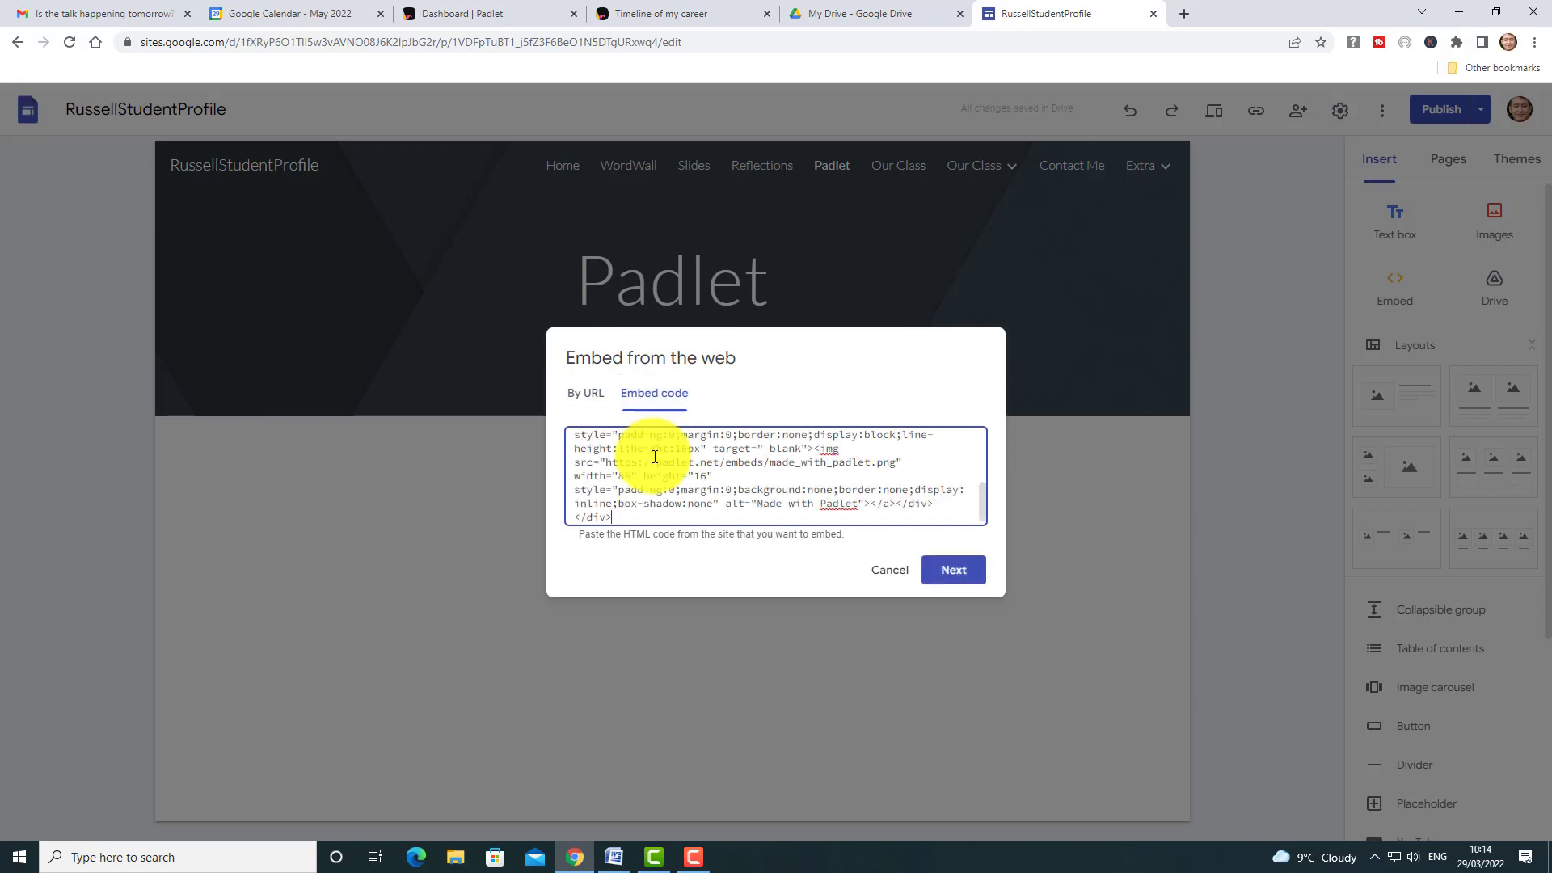
left_click(955, 572)
left_click(958, 647)
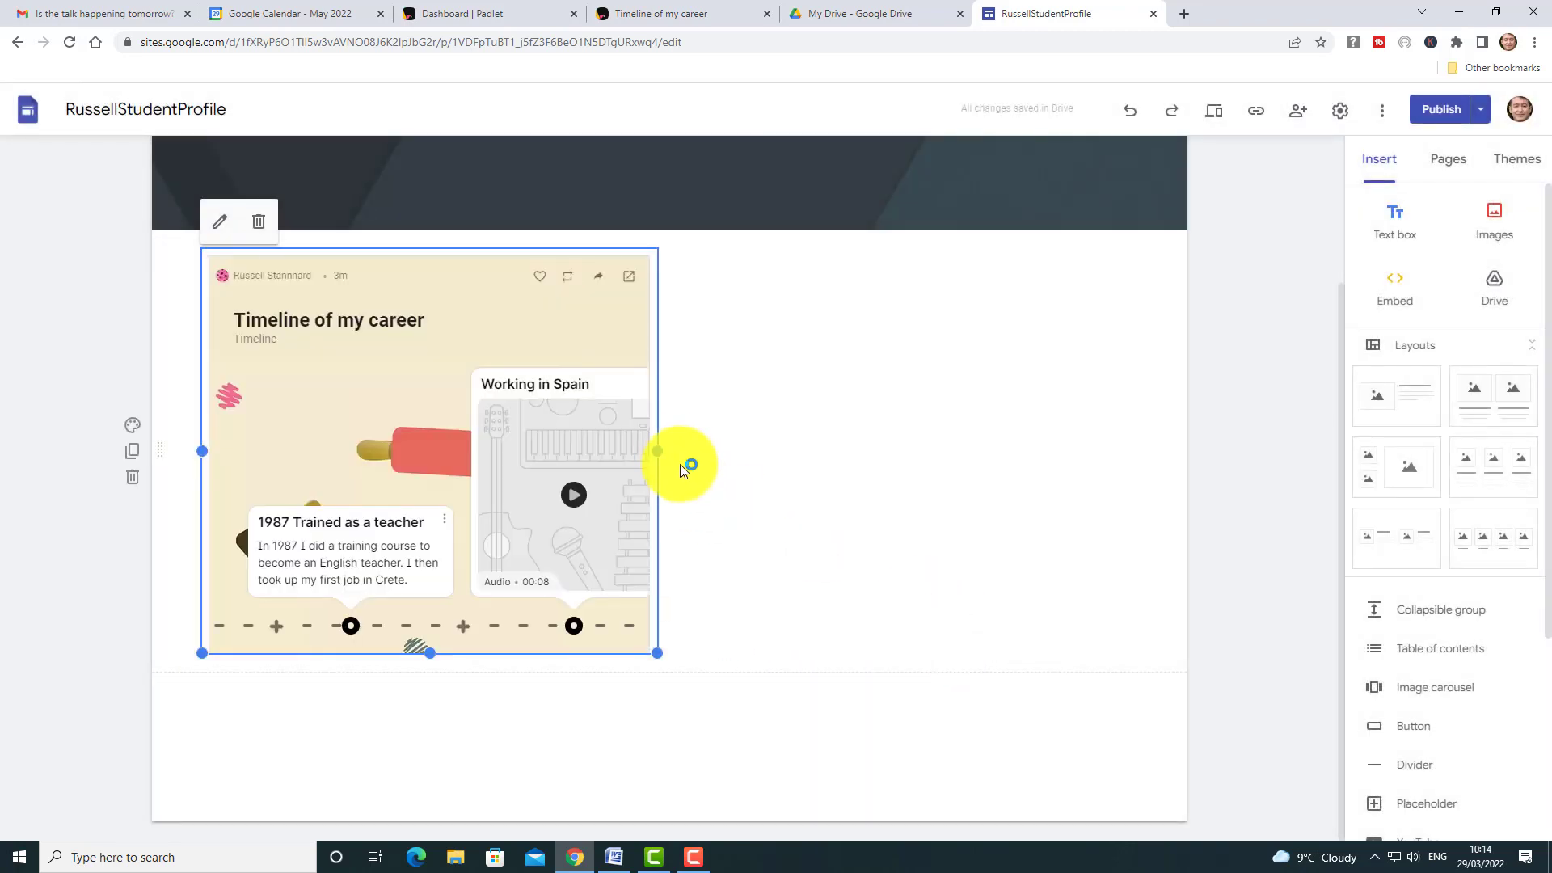
left_click_drag(655, 449, 1075, 546)
left_click_drag(627, 652, 639, 816)
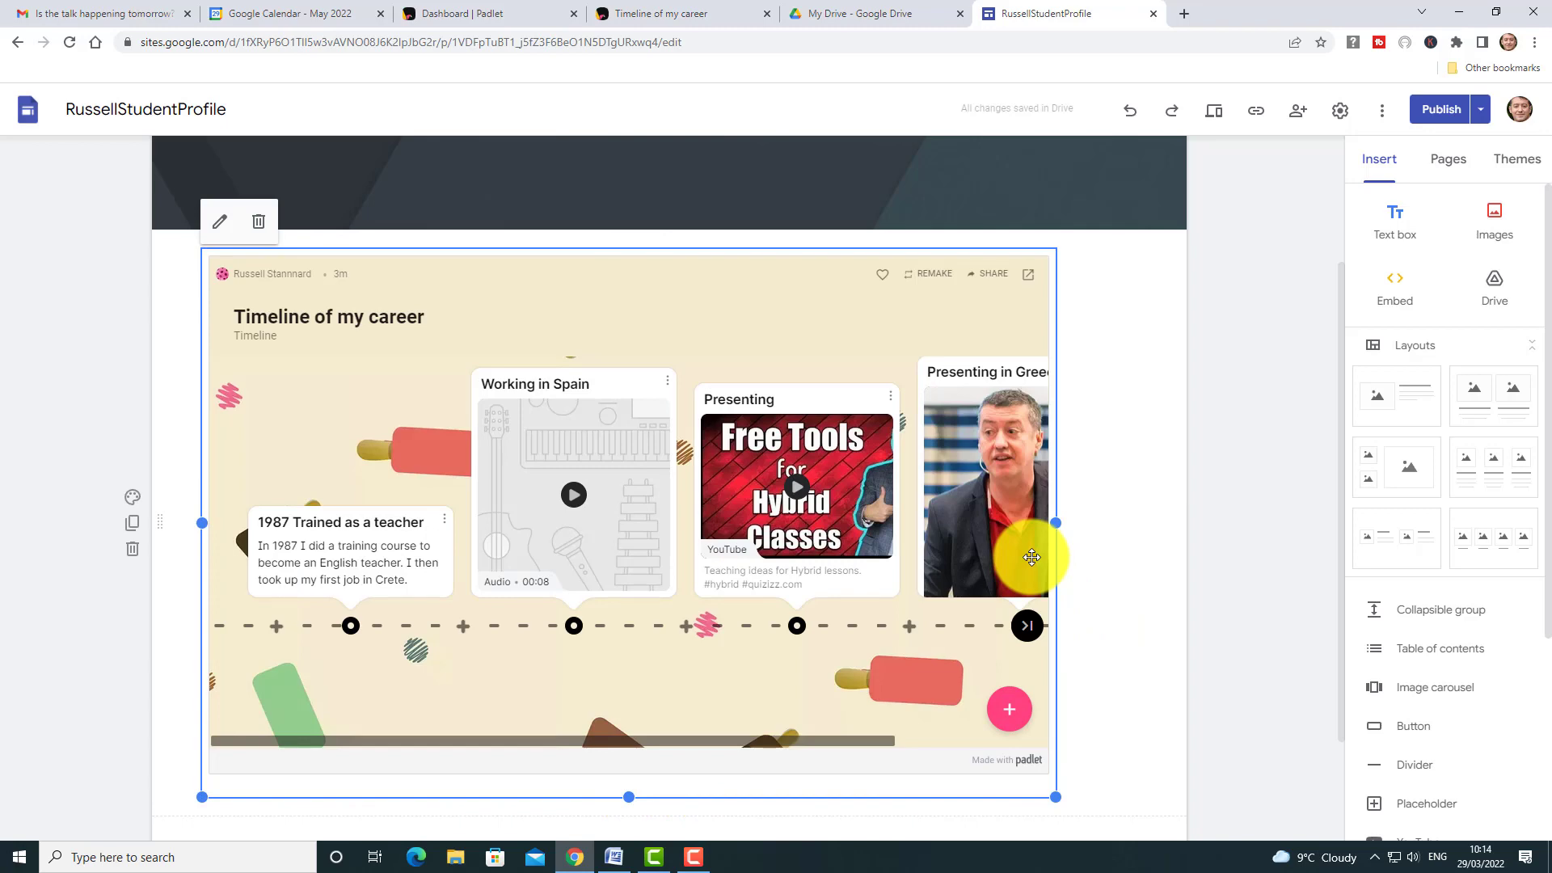
Step: Return to the "Timeline of my career" padlet and copy its full embed code again from the sharing options
left_click(668, 16)
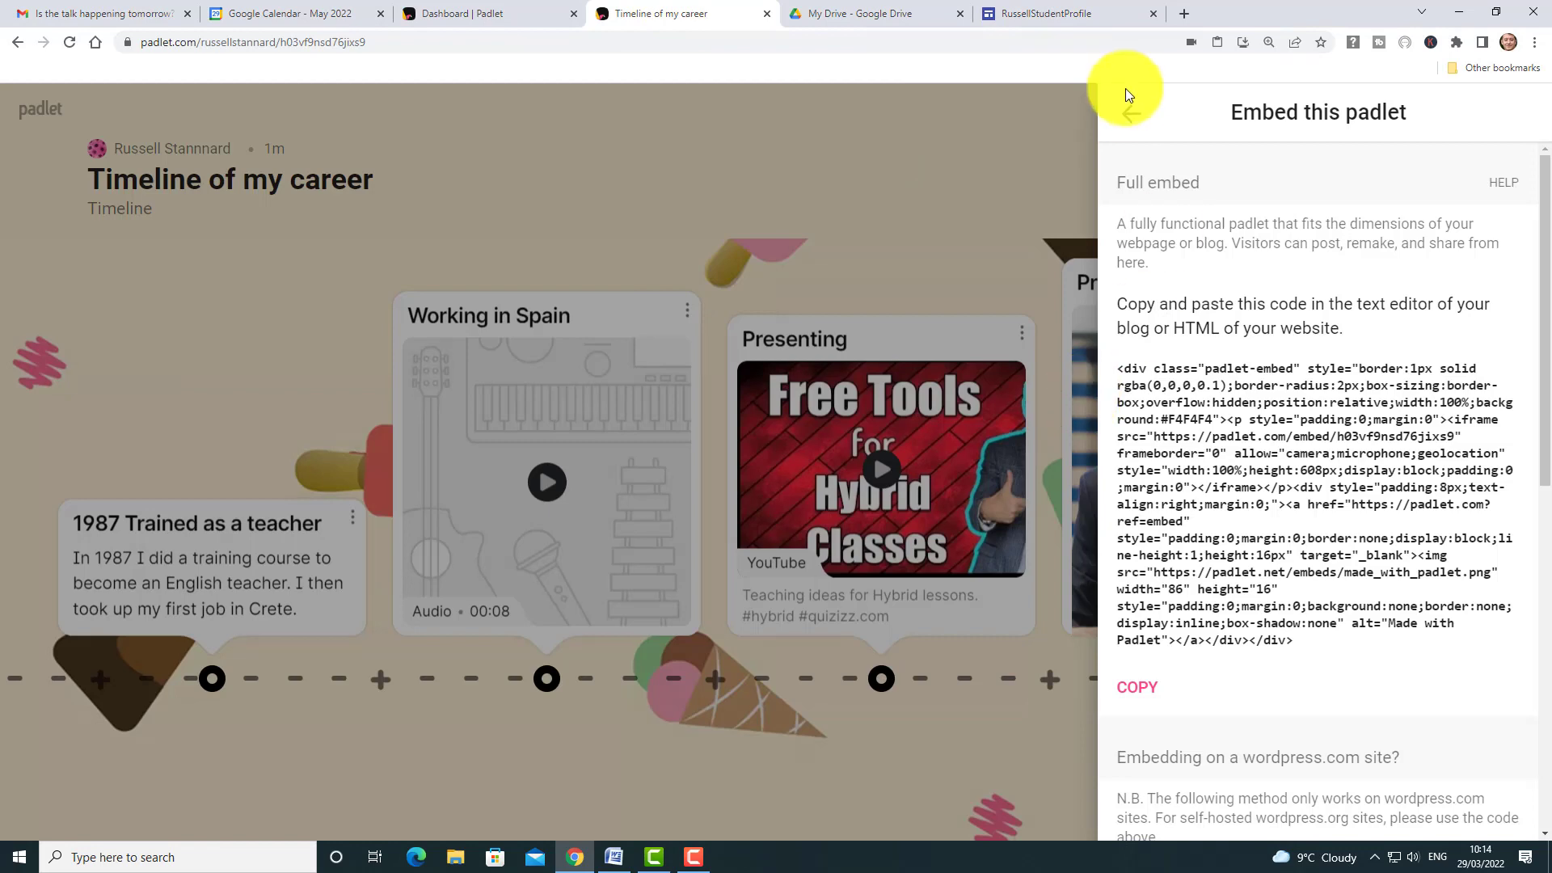
left_click(1129, 112)
left_click(1144, 122)
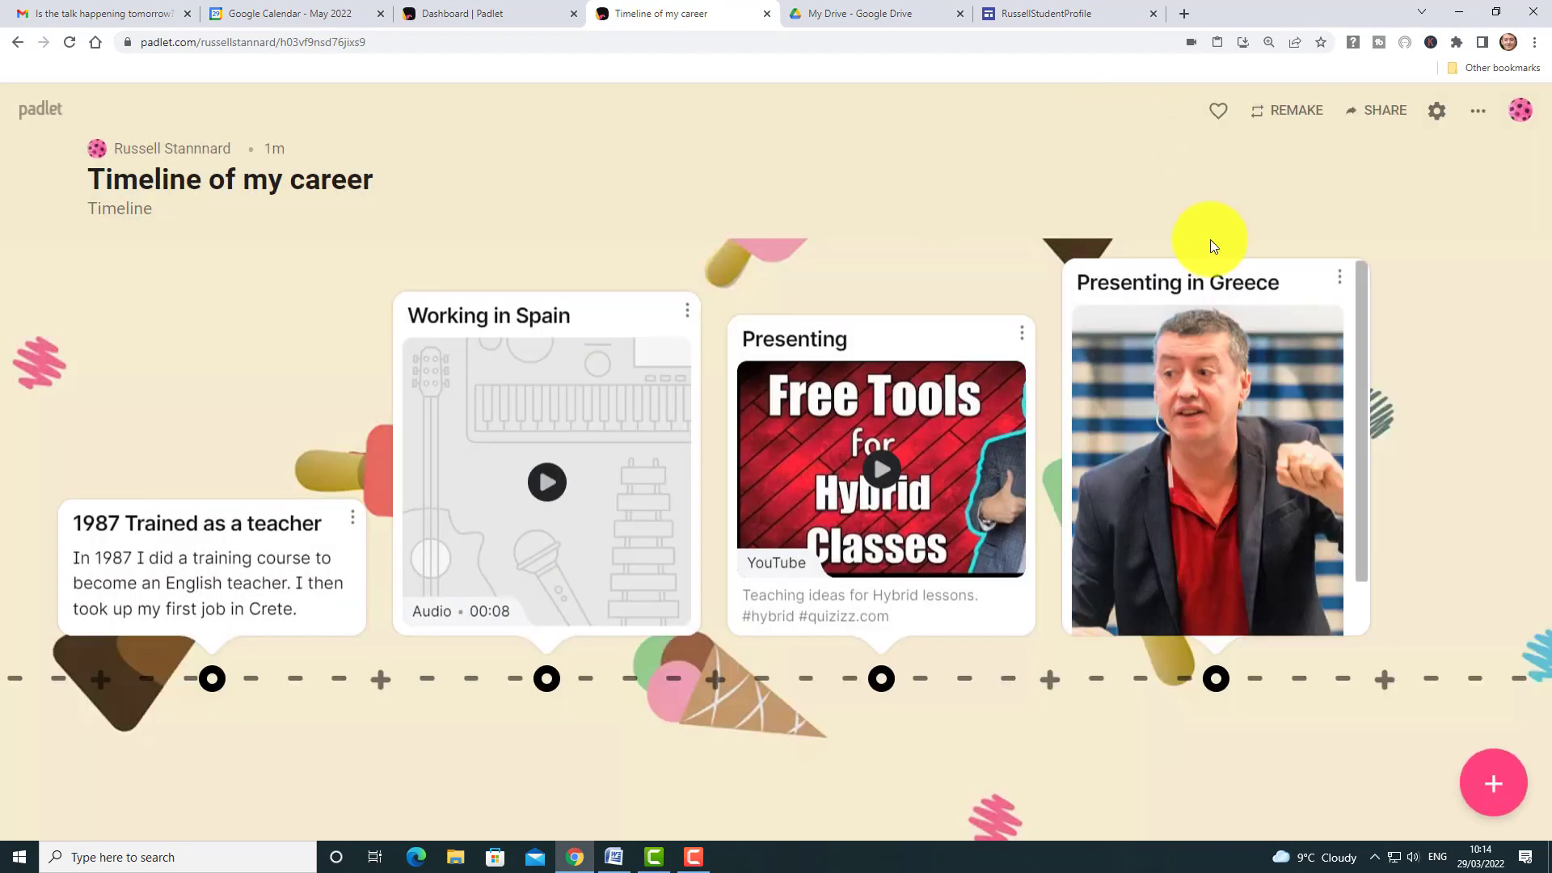
left_click(1374, 111)
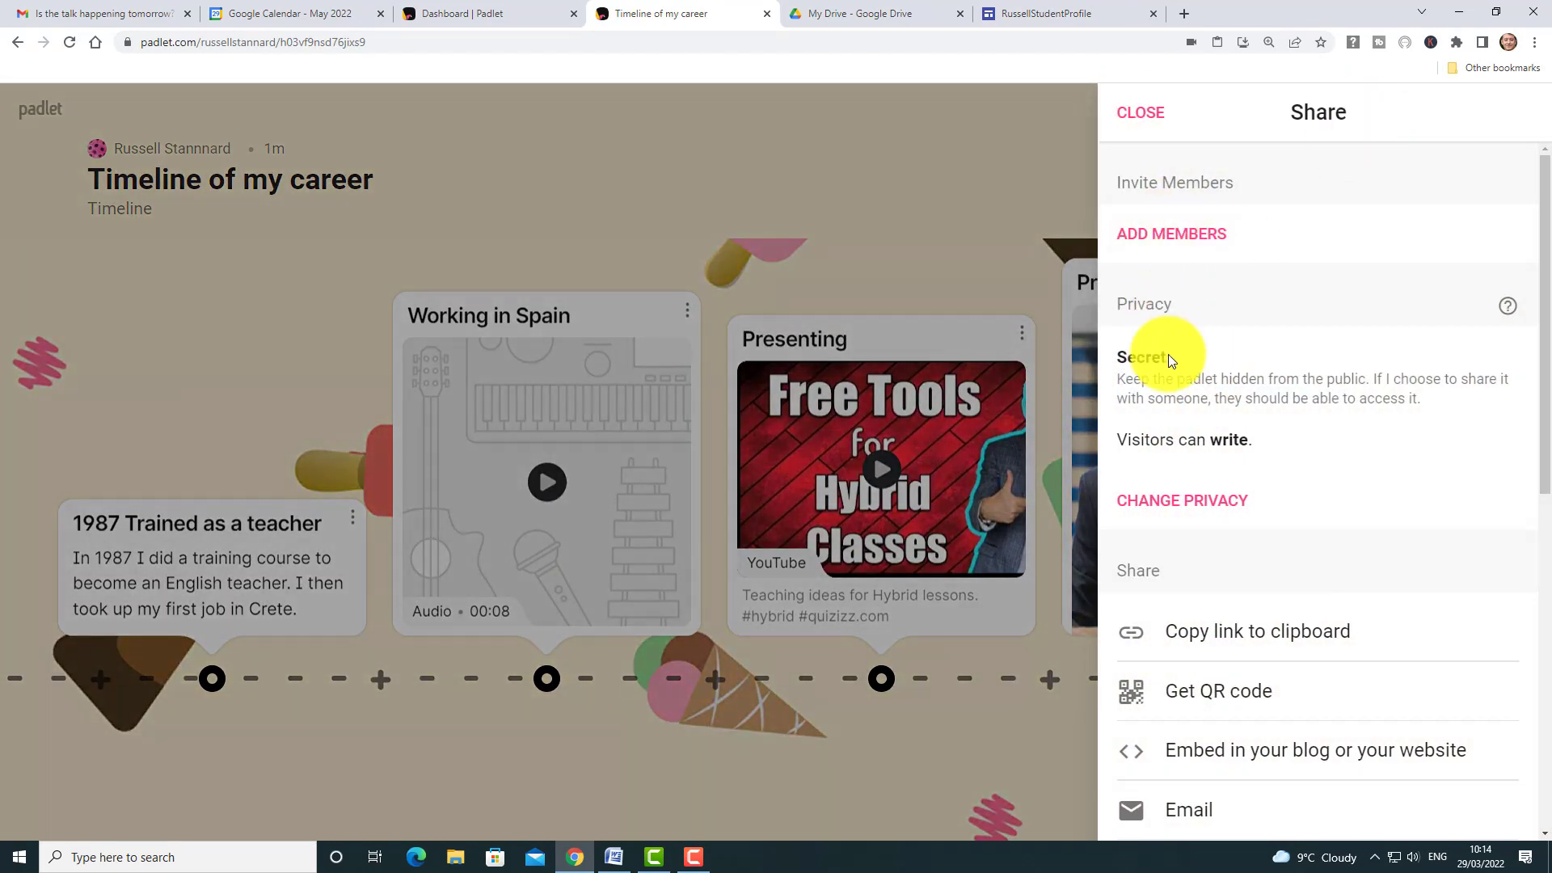
left_click(1181, 763)
left_click(1138, 689)
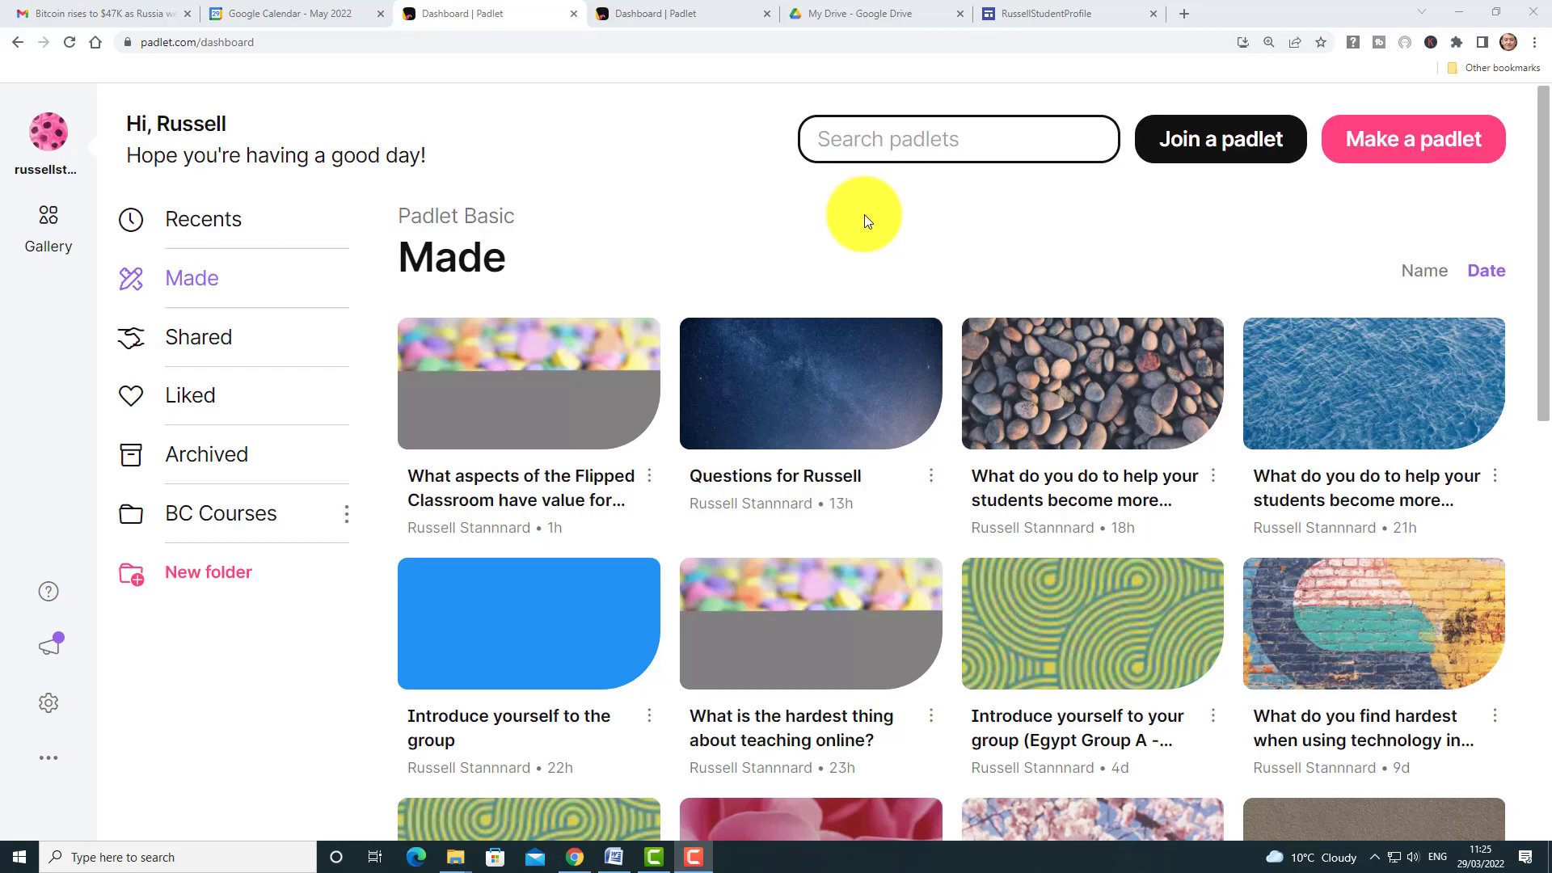
Step: Make a new blank Grid padlet and try the Like, Vote and Star reactions before setting its reactions to Grade
left_click(1416, 146)
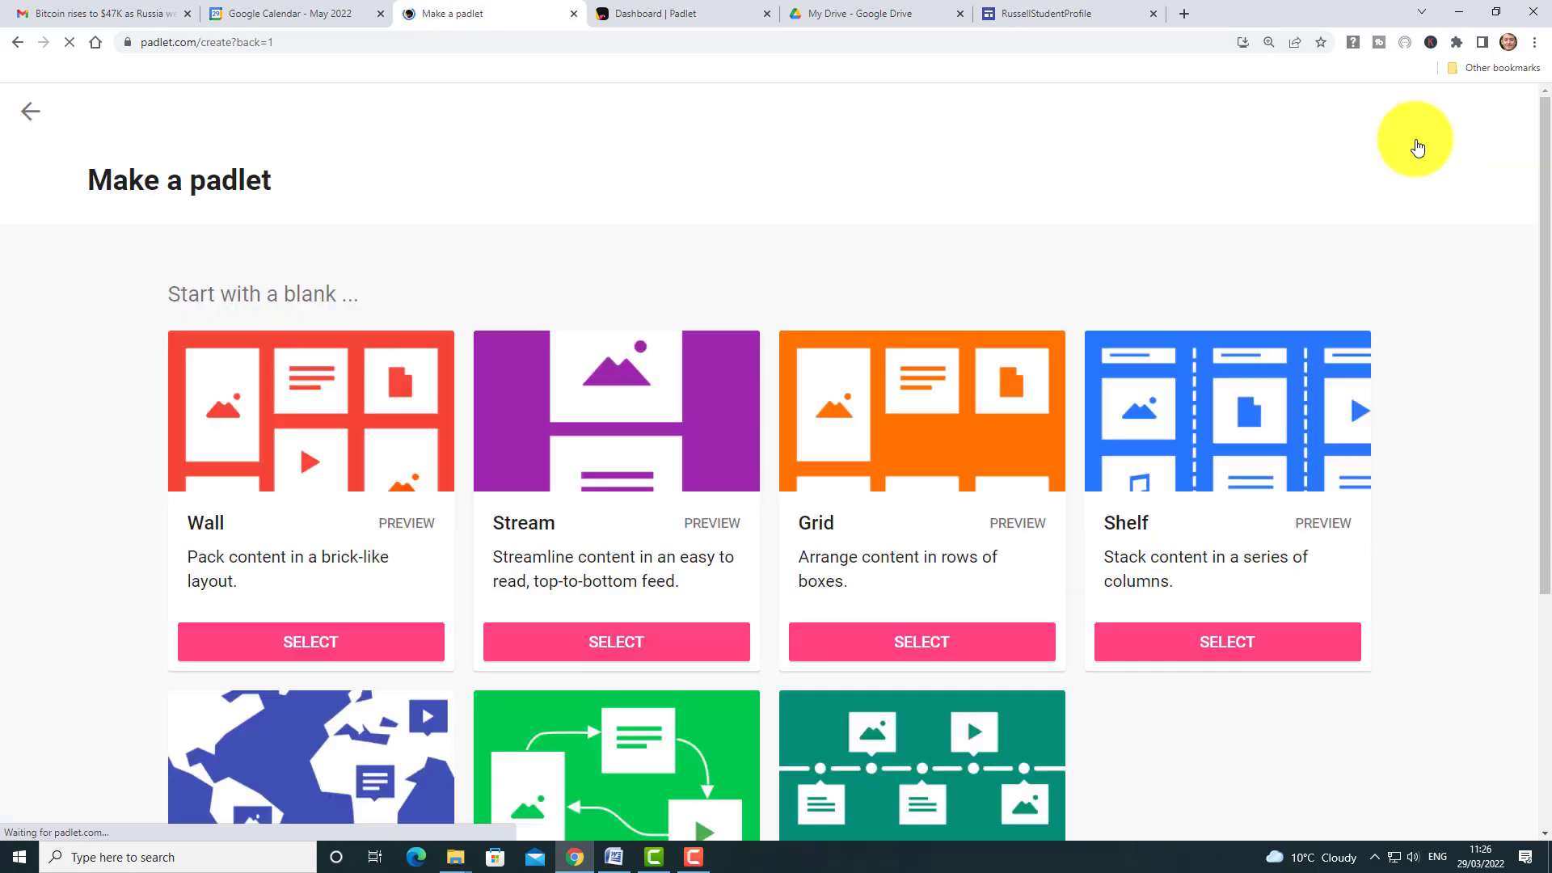
left_click(925, 641)
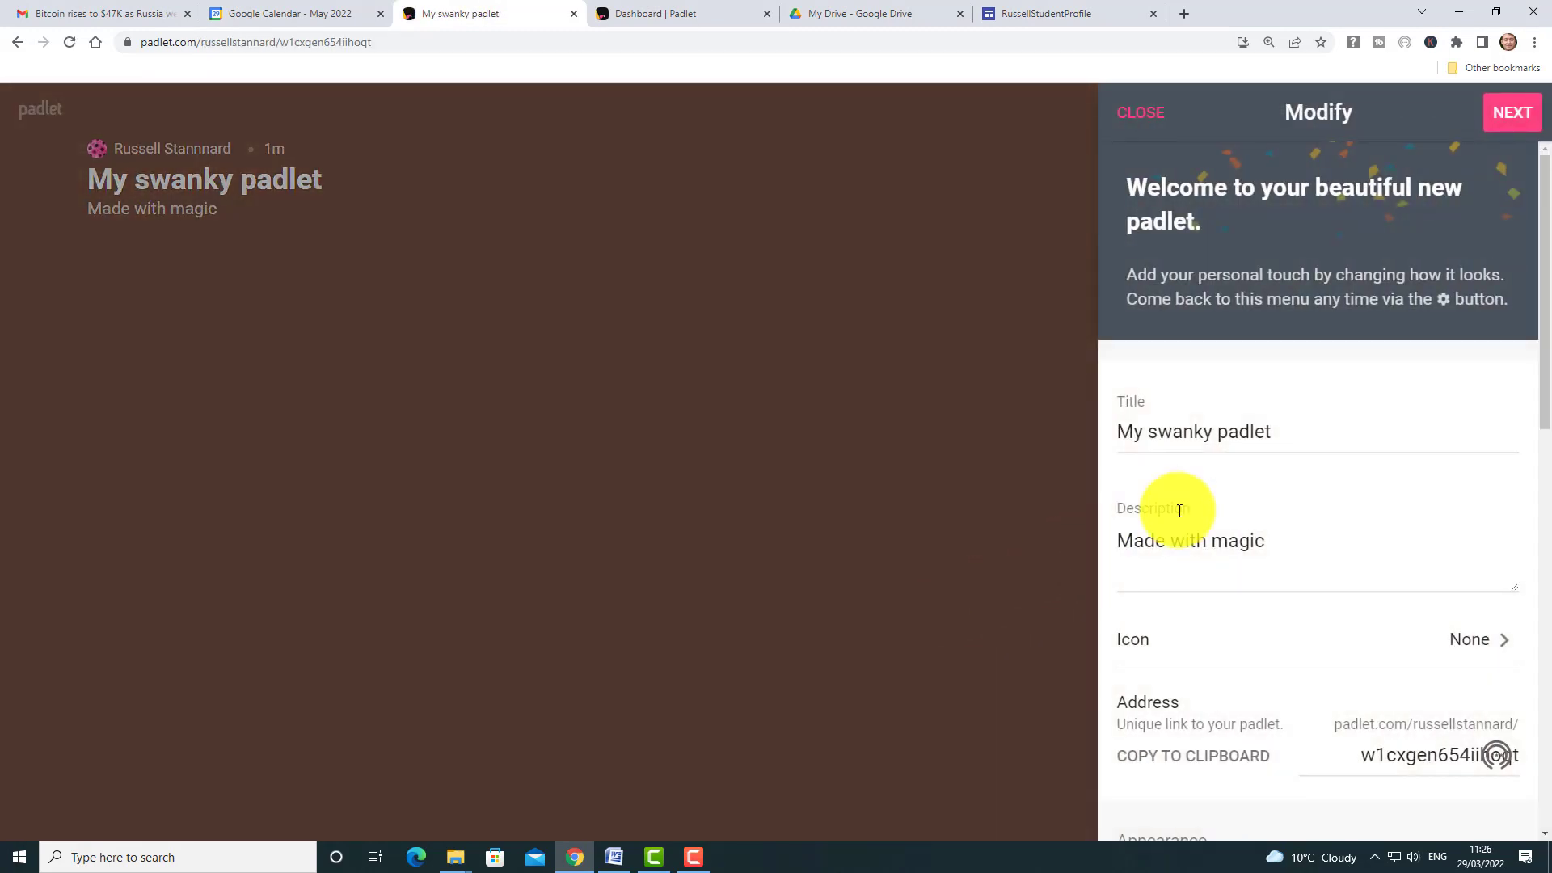
left_click_drag(1540, 191, 1543, 574)
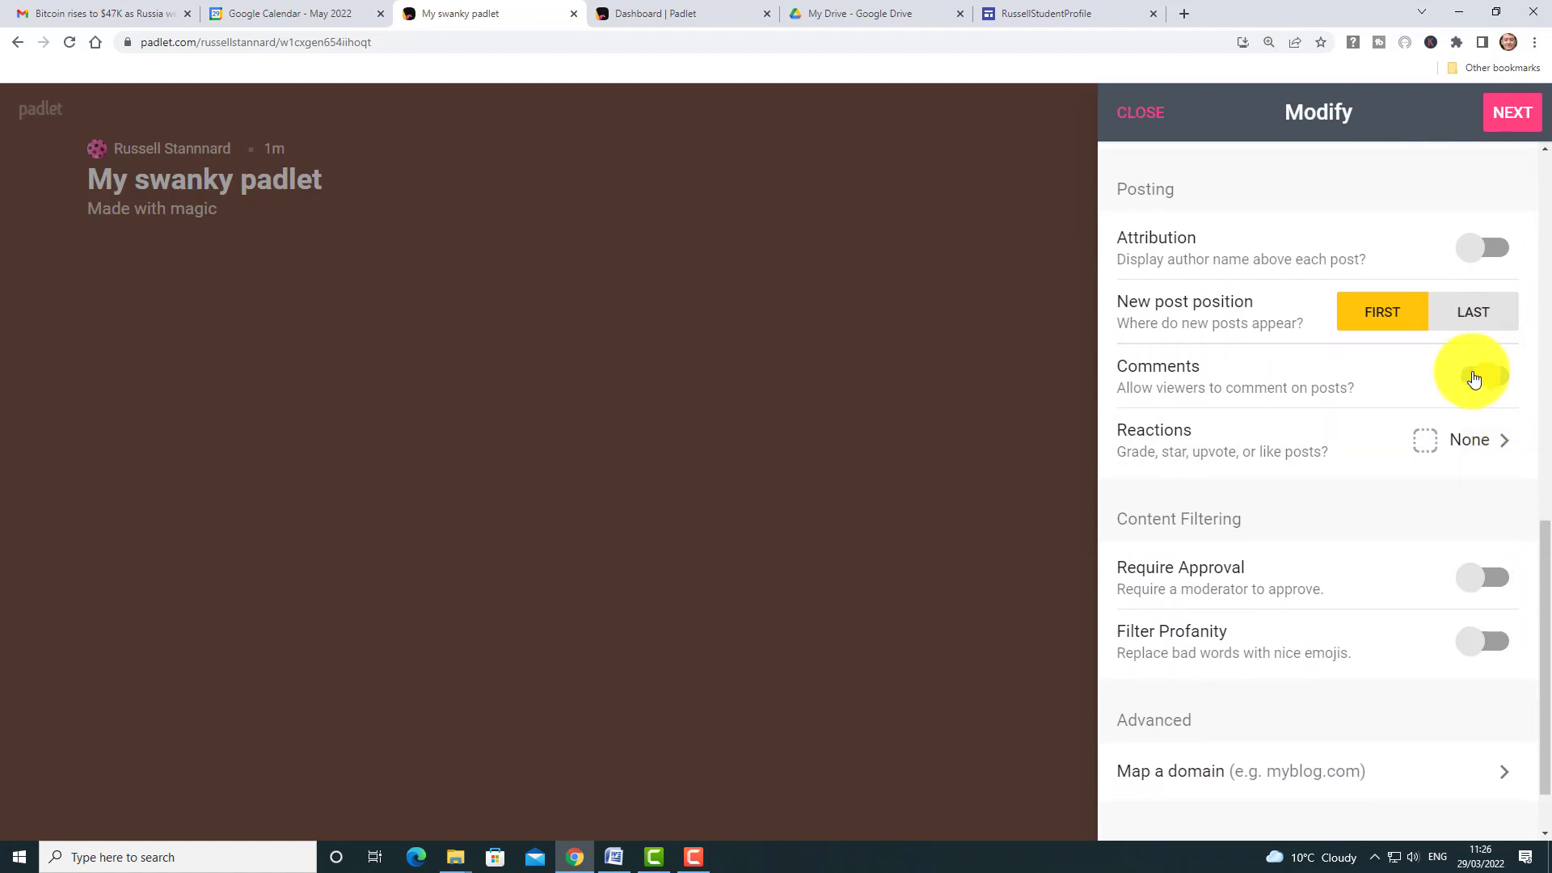
left_click(1491, 449)
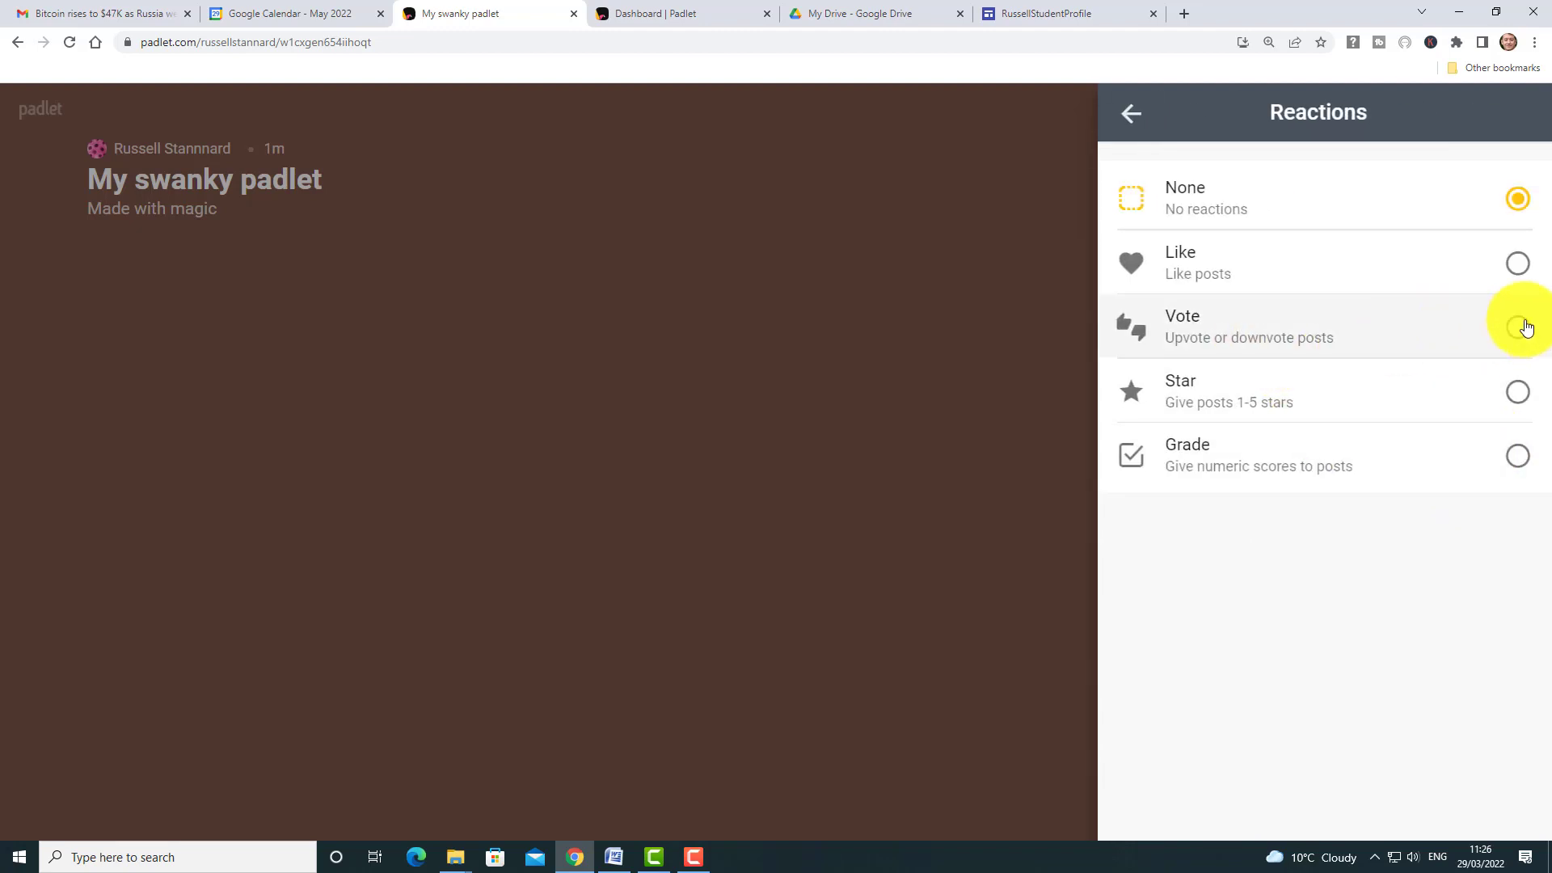
left_click(1517, 270)
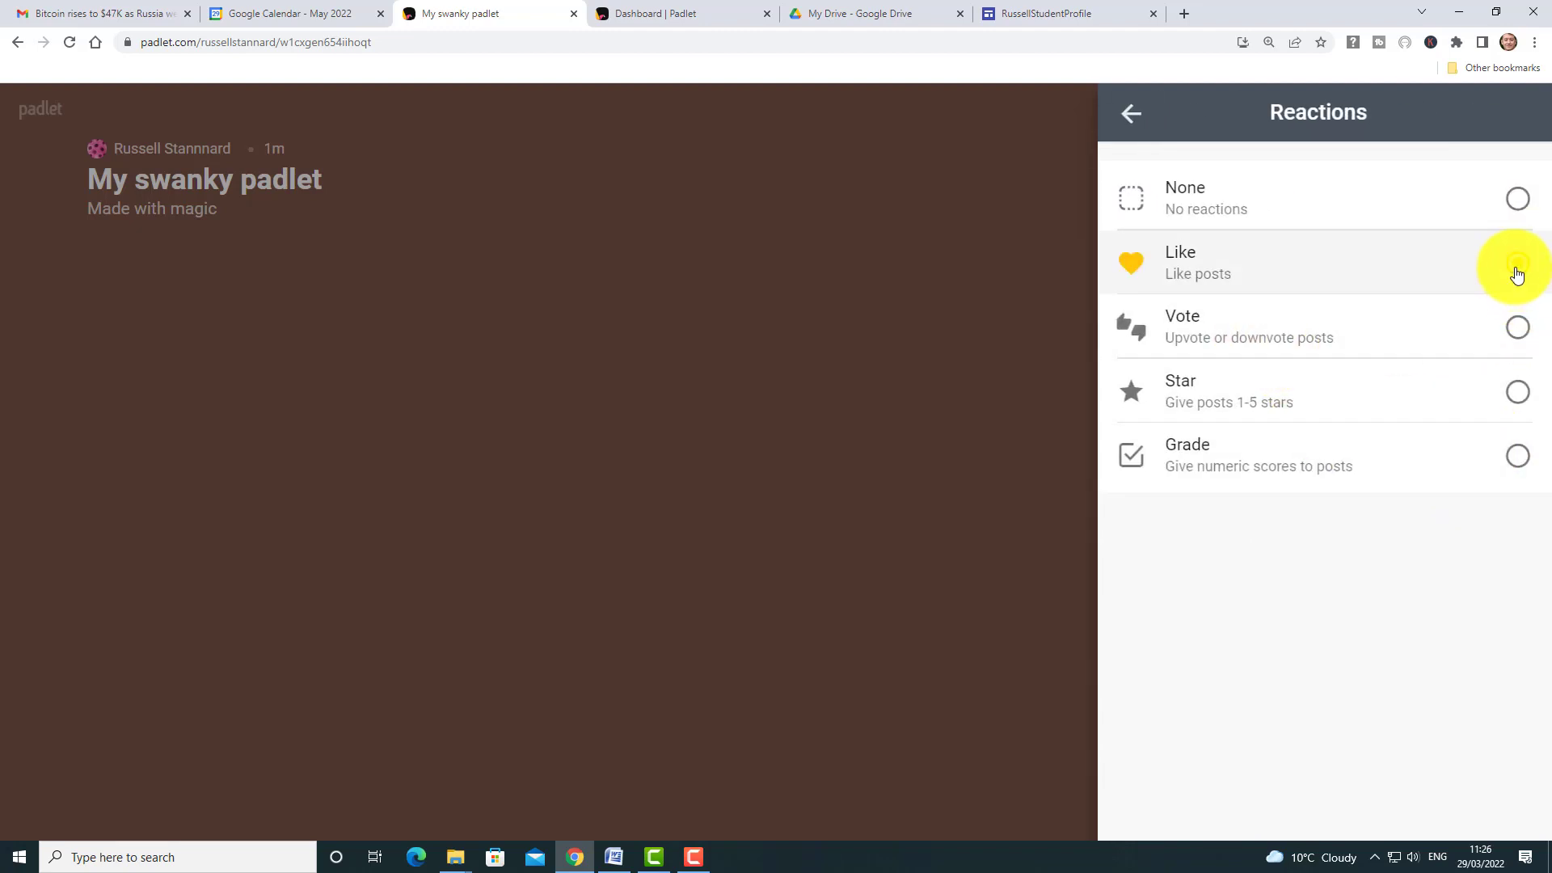
left_click(1517, 329)
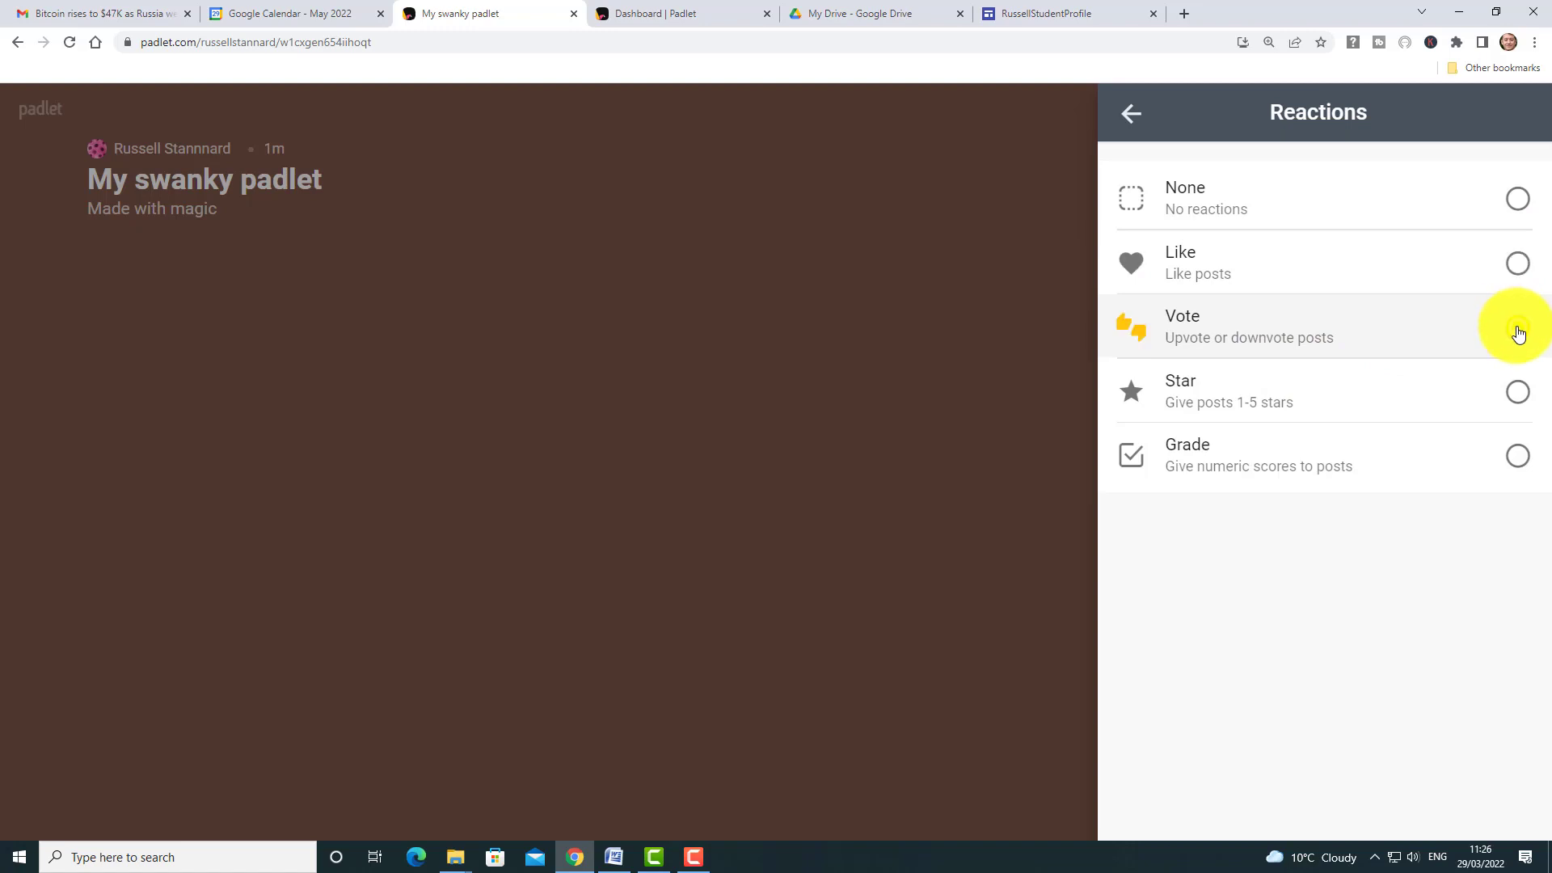
left_click(1518, 392)
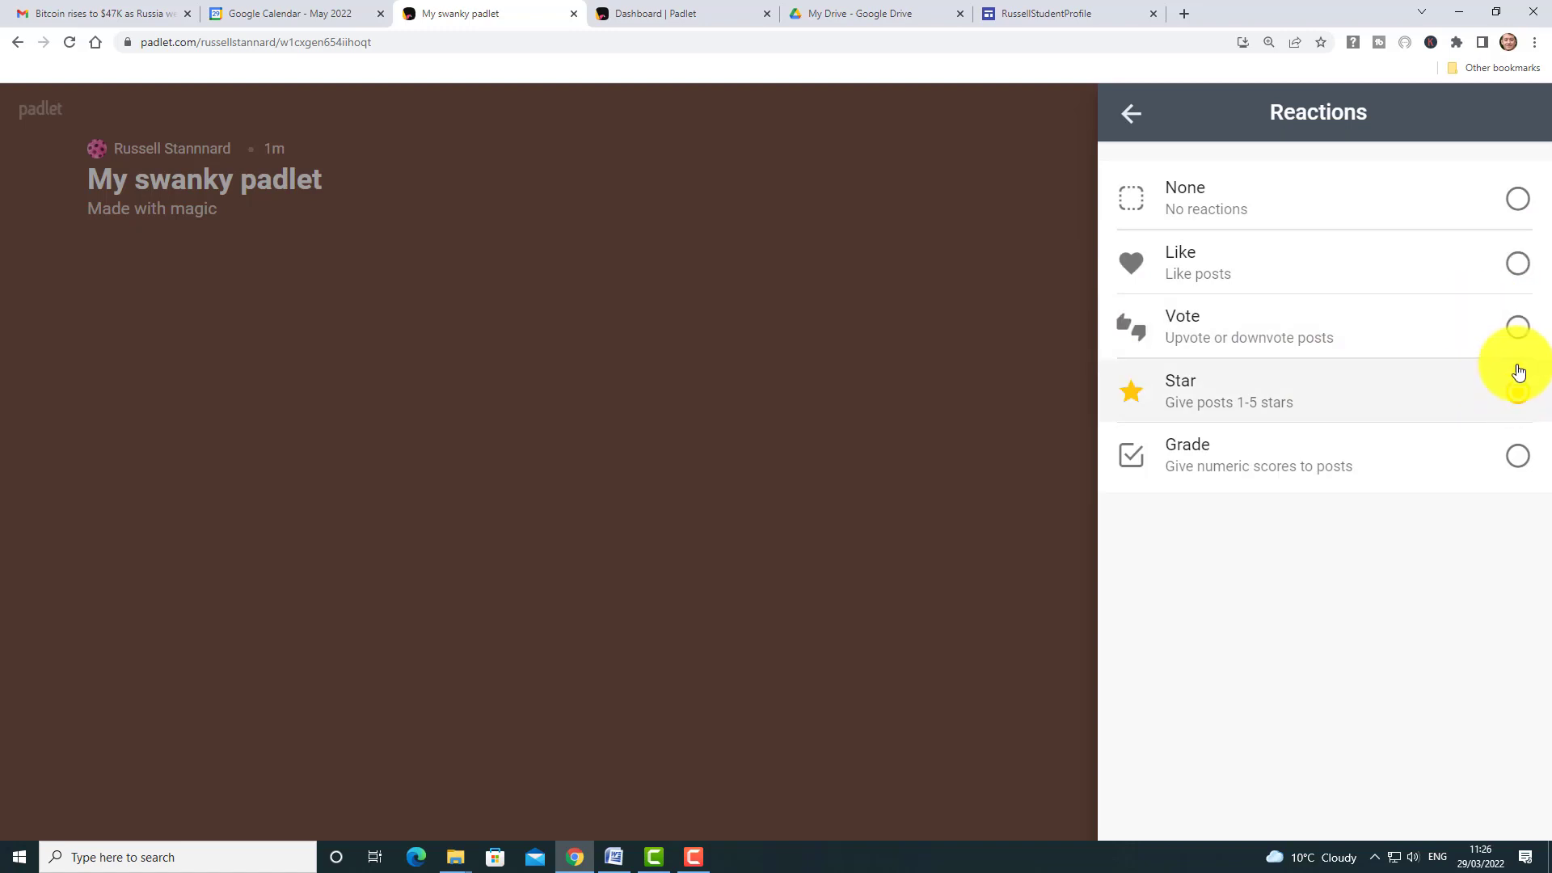
left_click(1514, 454)
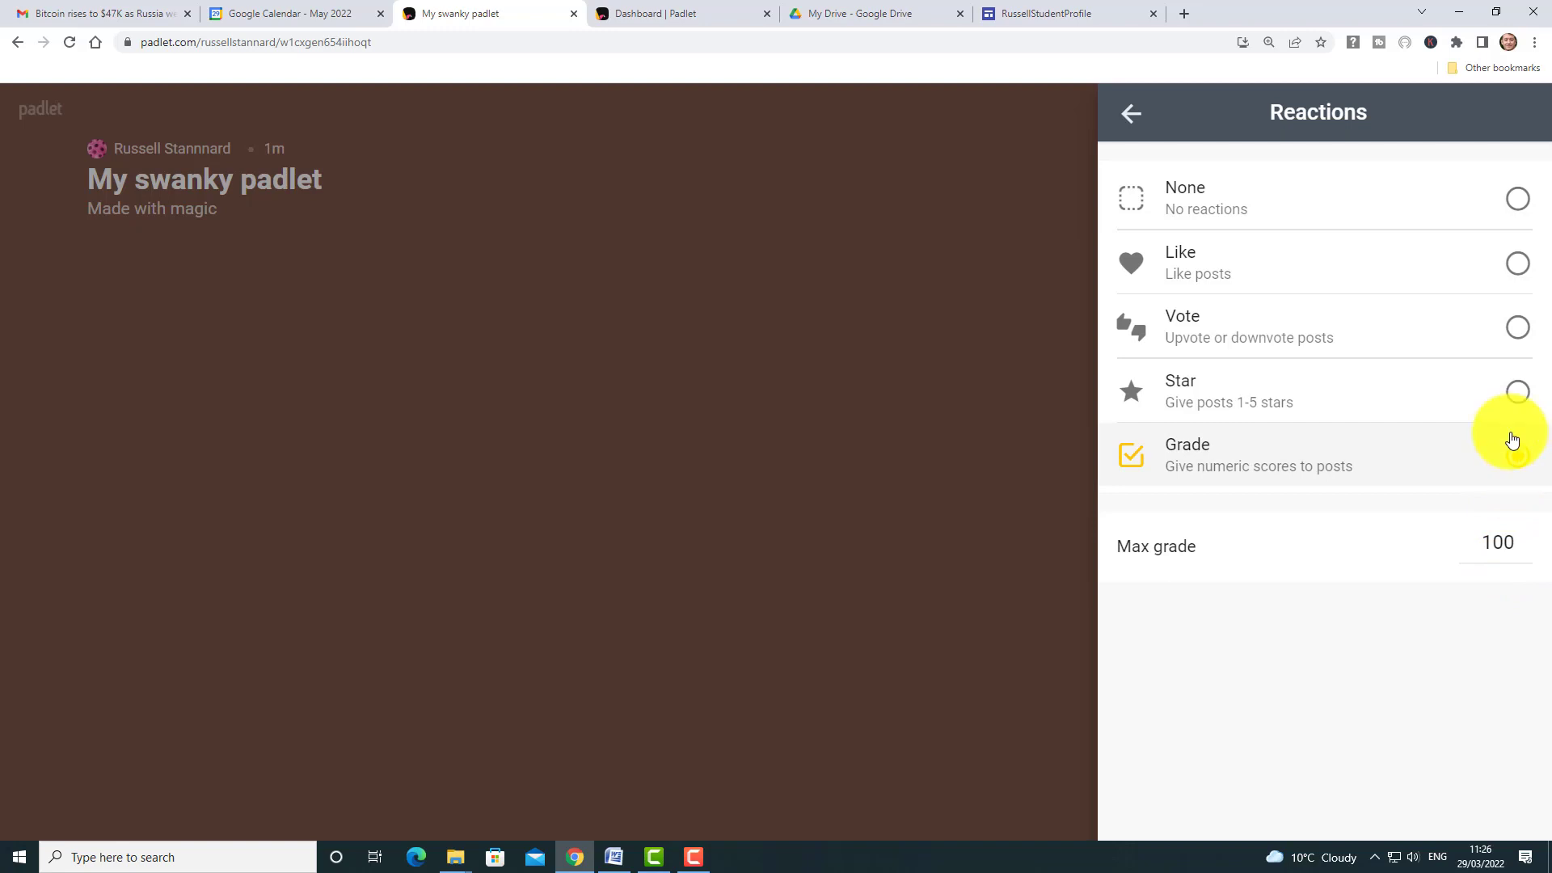
left_click(1122, 117)
Step: Turn on Filter Profanity and Require Approval for the new padlet, and finish its setup to start posting
left_click_drag(1544, 543, 1550, 624)
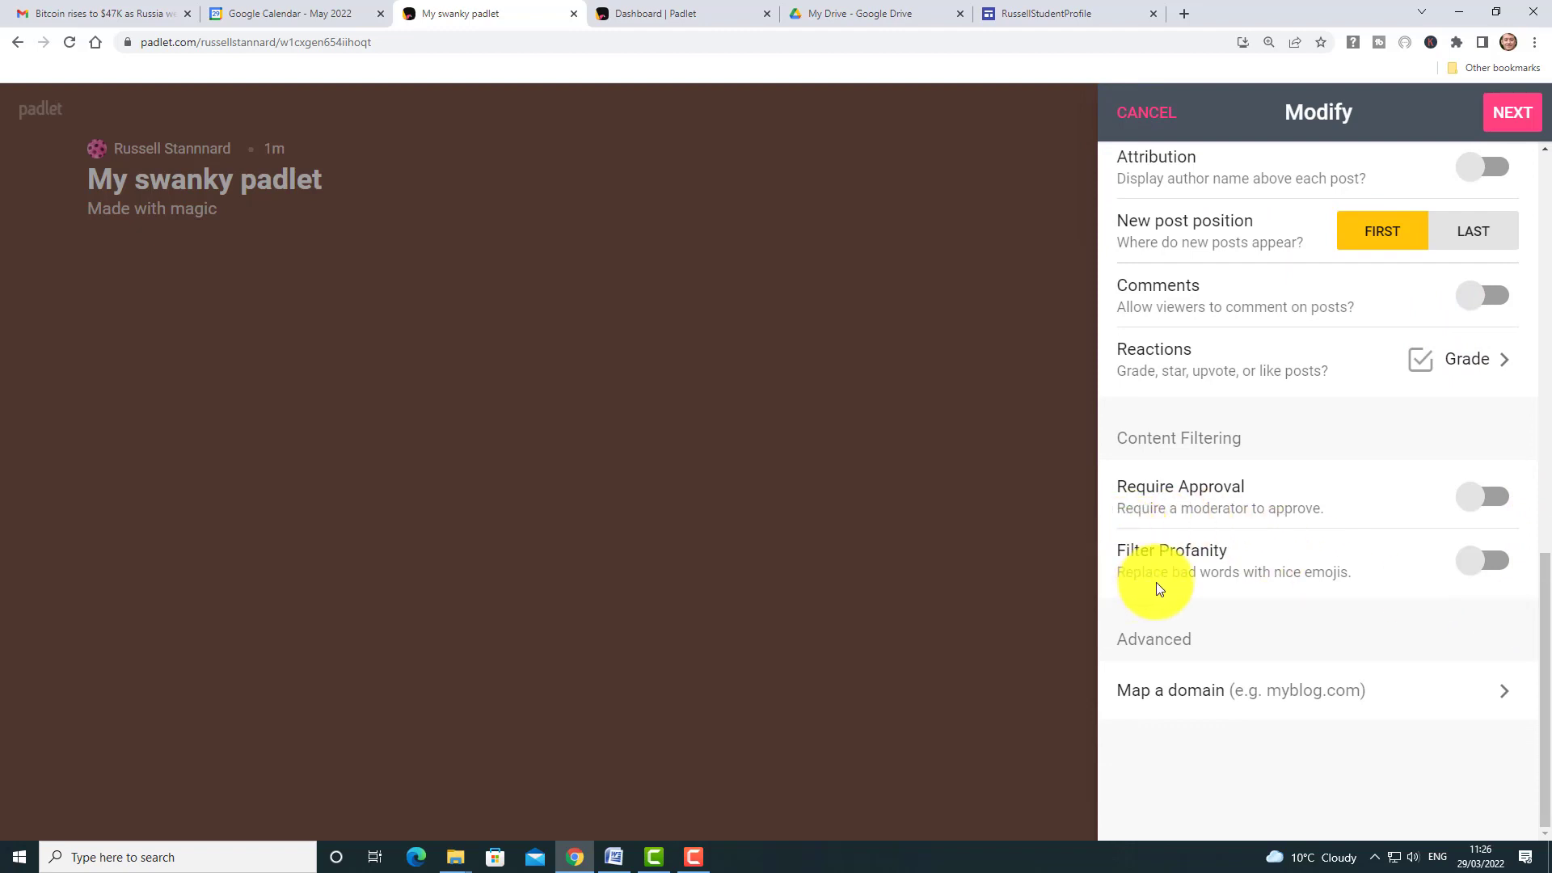
left_click(1498, 563)
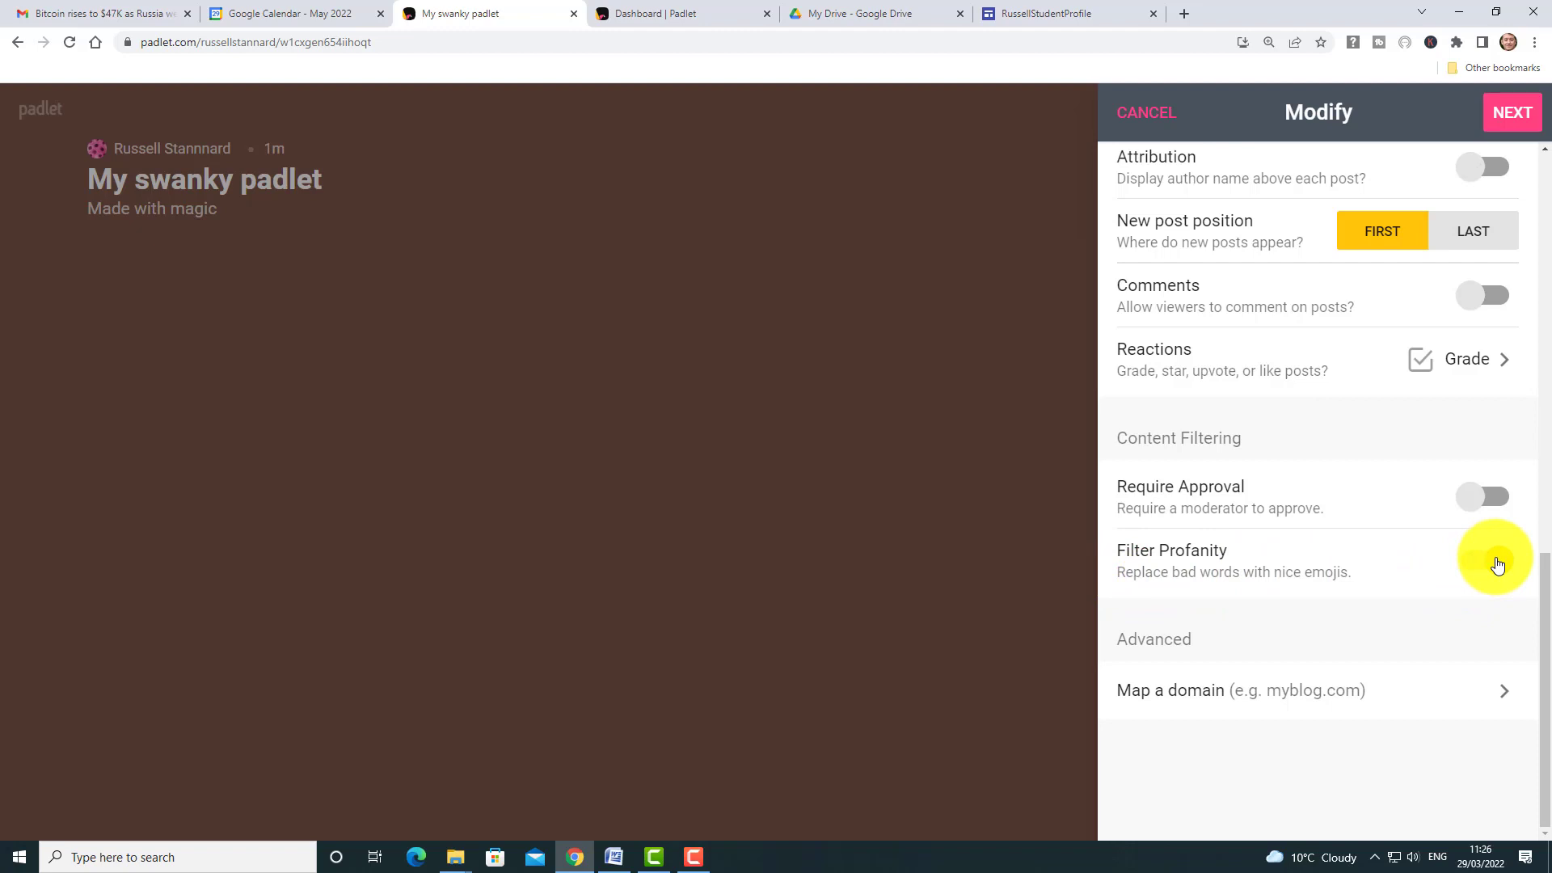
left_click(1493, 497)
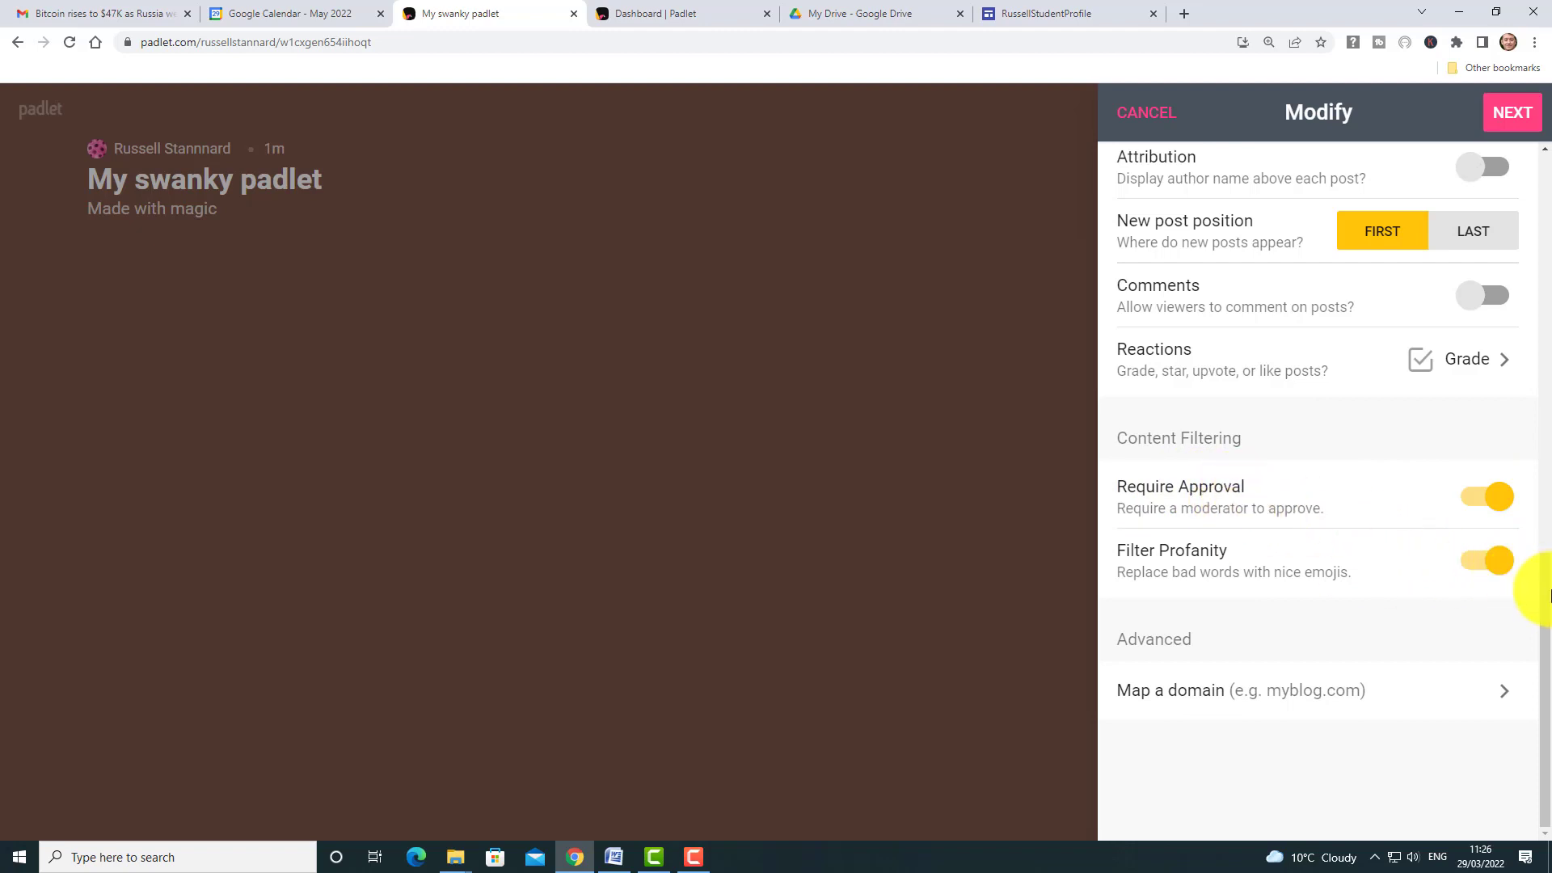
left_click_drag(1546, 600, 1524, 121)
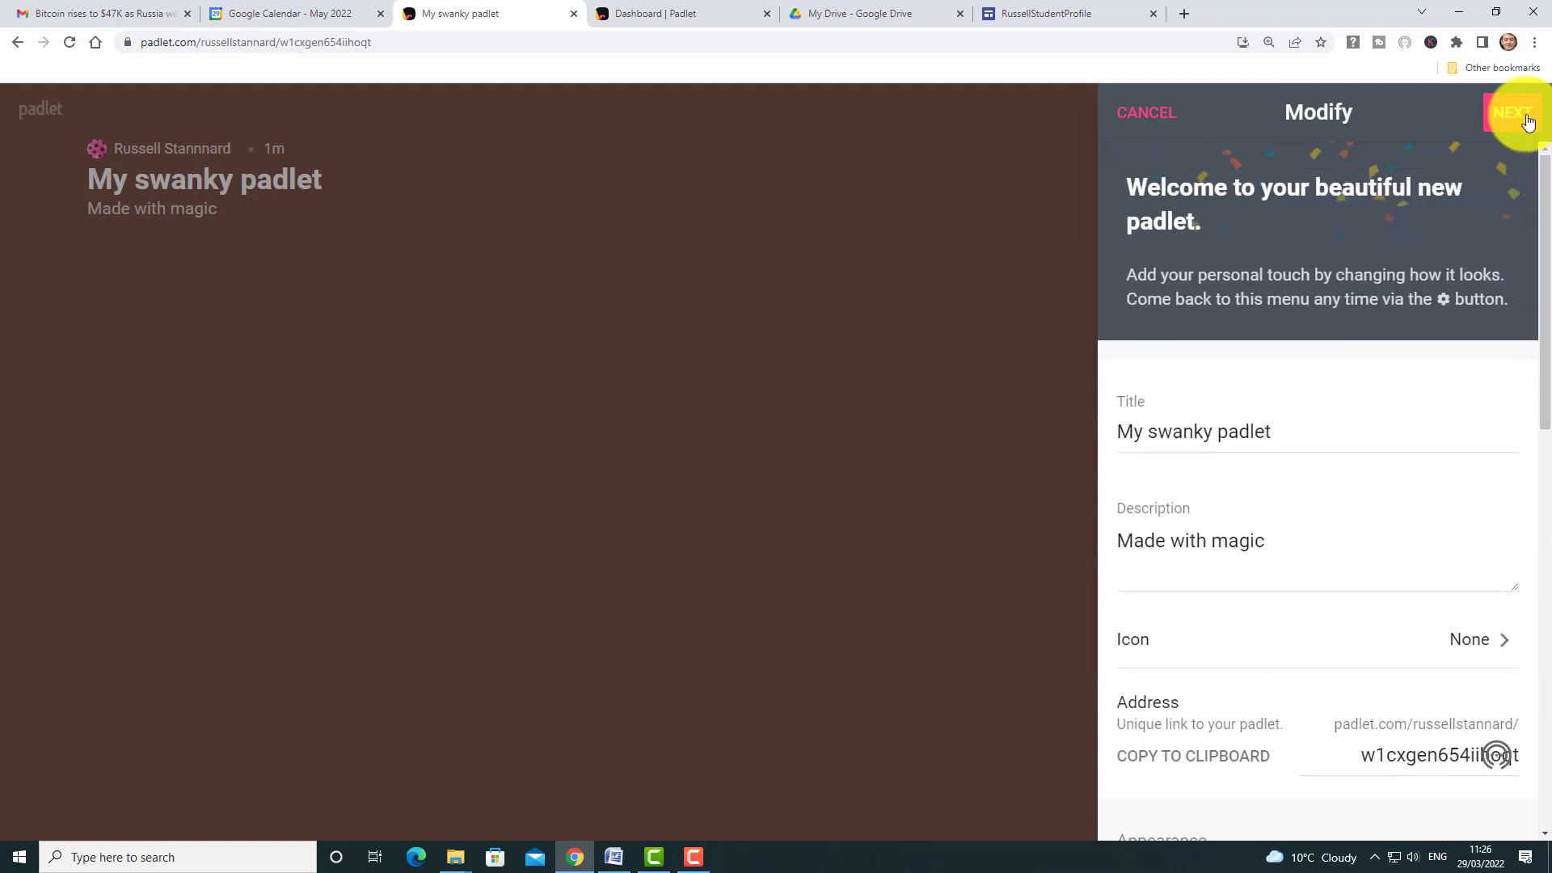
left_click(1510, 115)
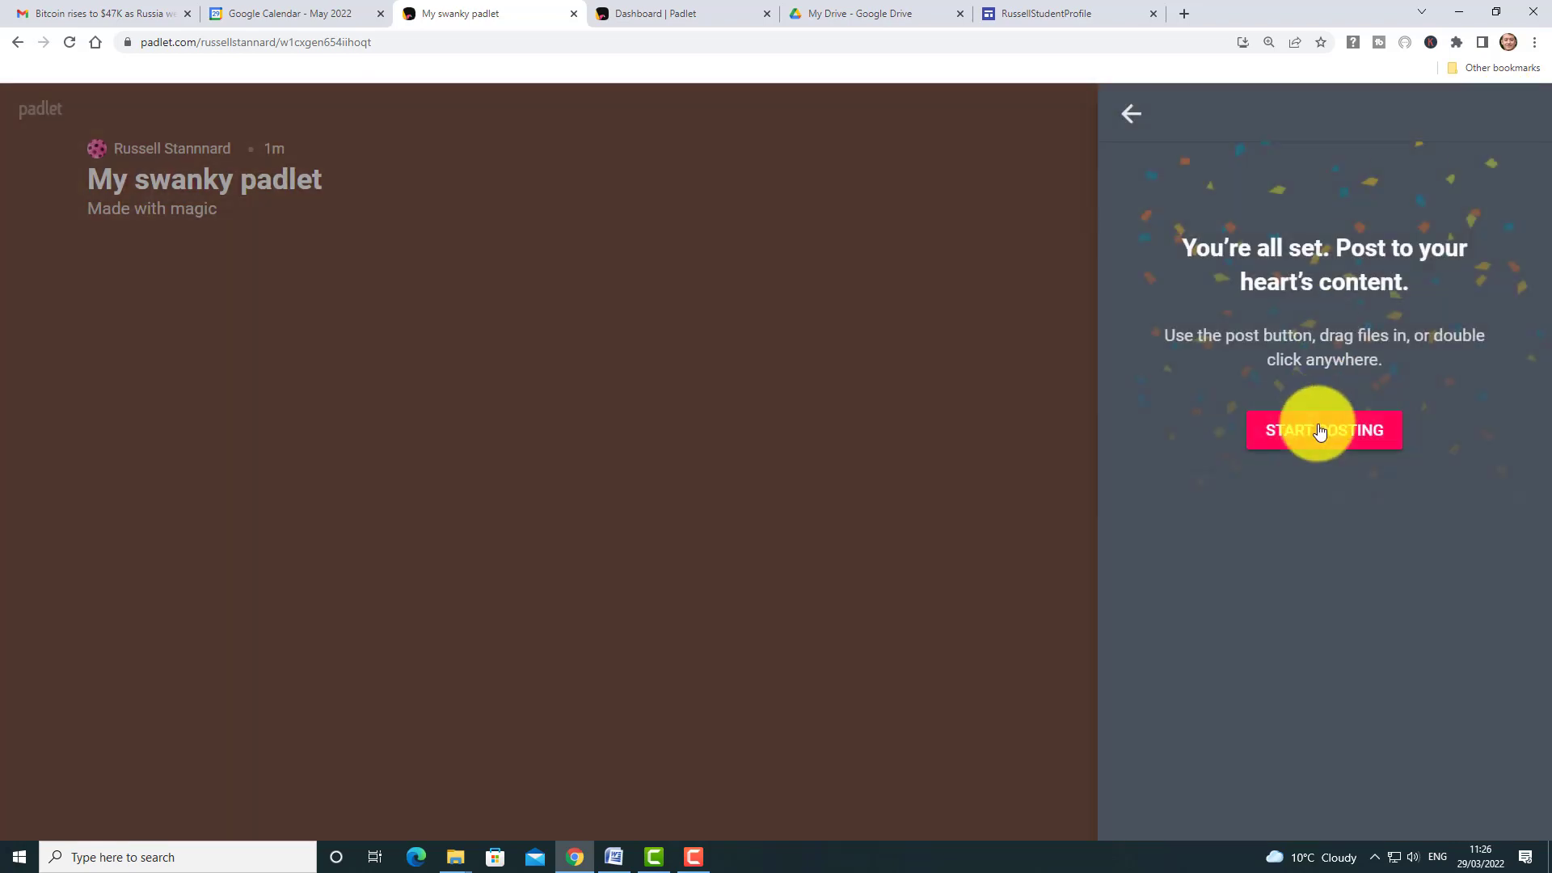
left_click(1317, 429)
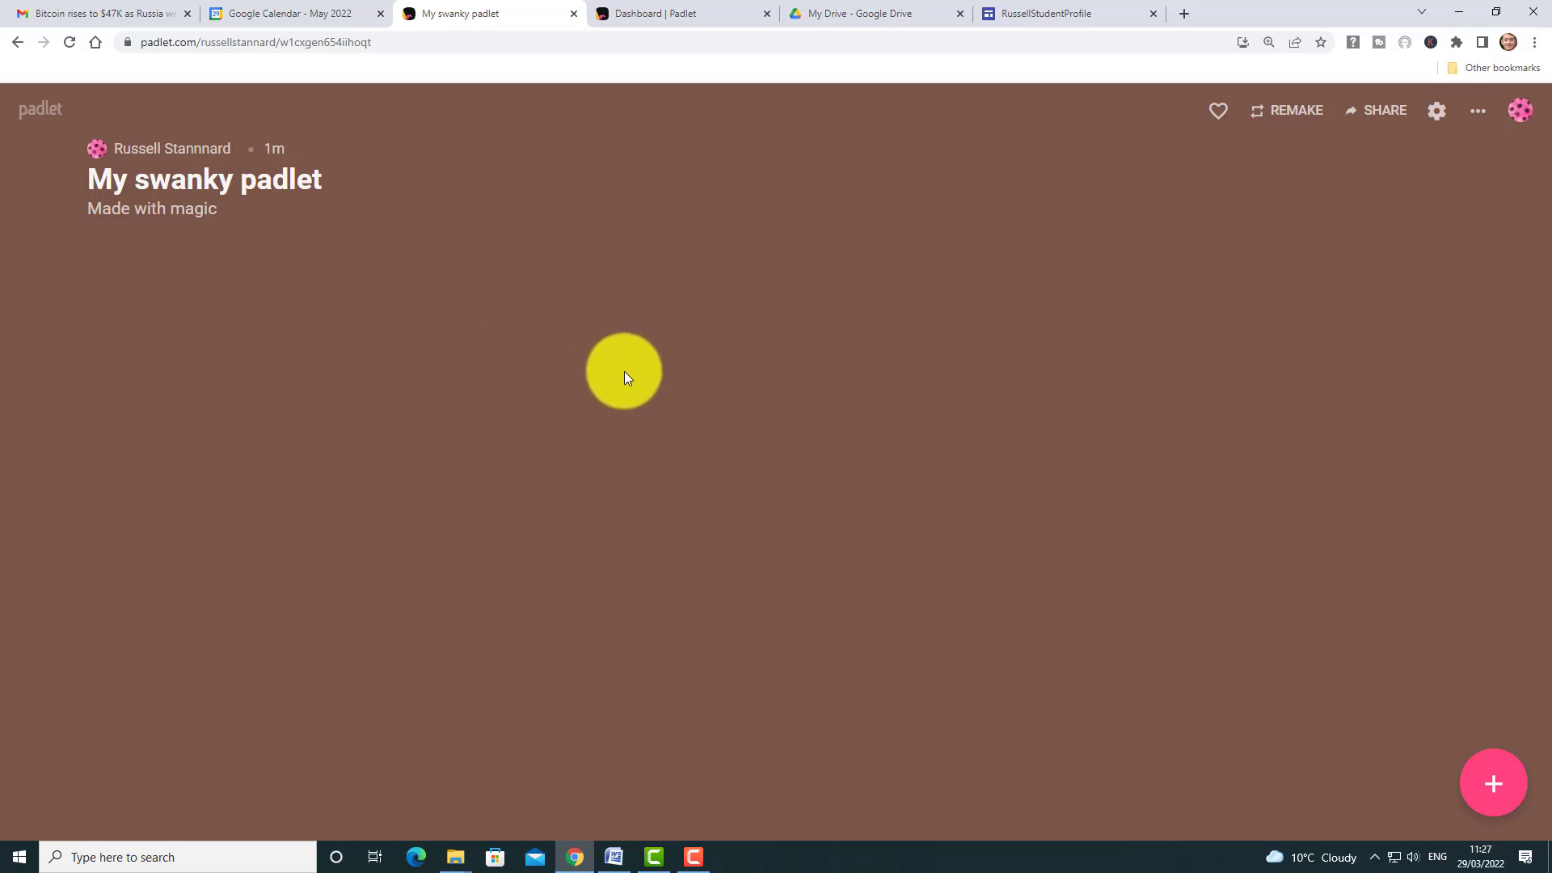
Step: Review the posting and content filtering options in the new padlet's settings, and close them
left_click(1436, 111)
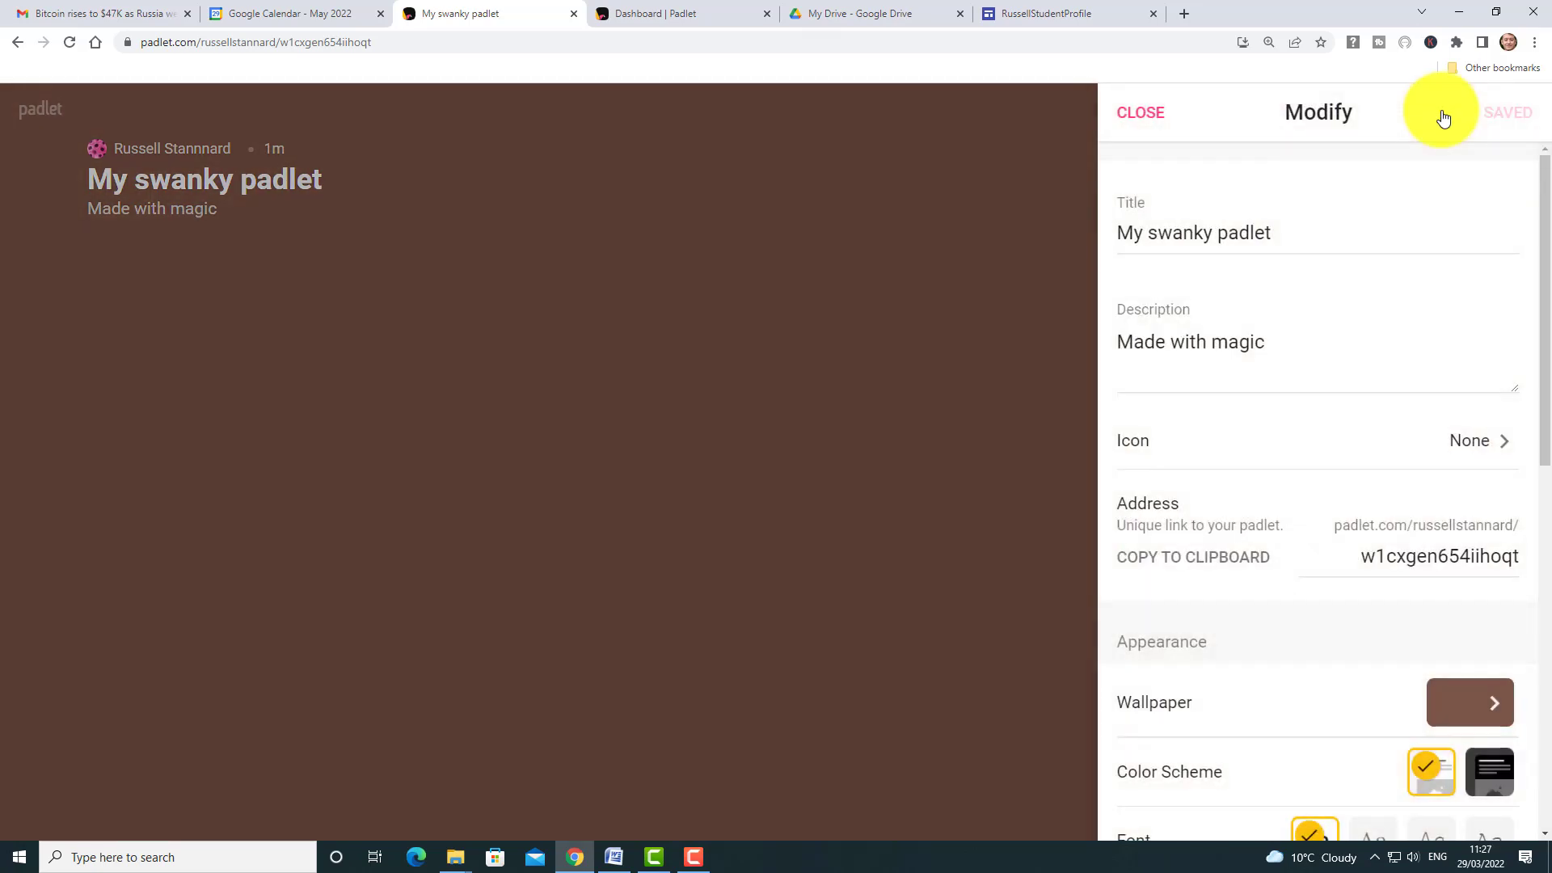
left_click_drag(1549, 292, 1550, 528)
left_click_drag(1546, 443, 1541, 844)
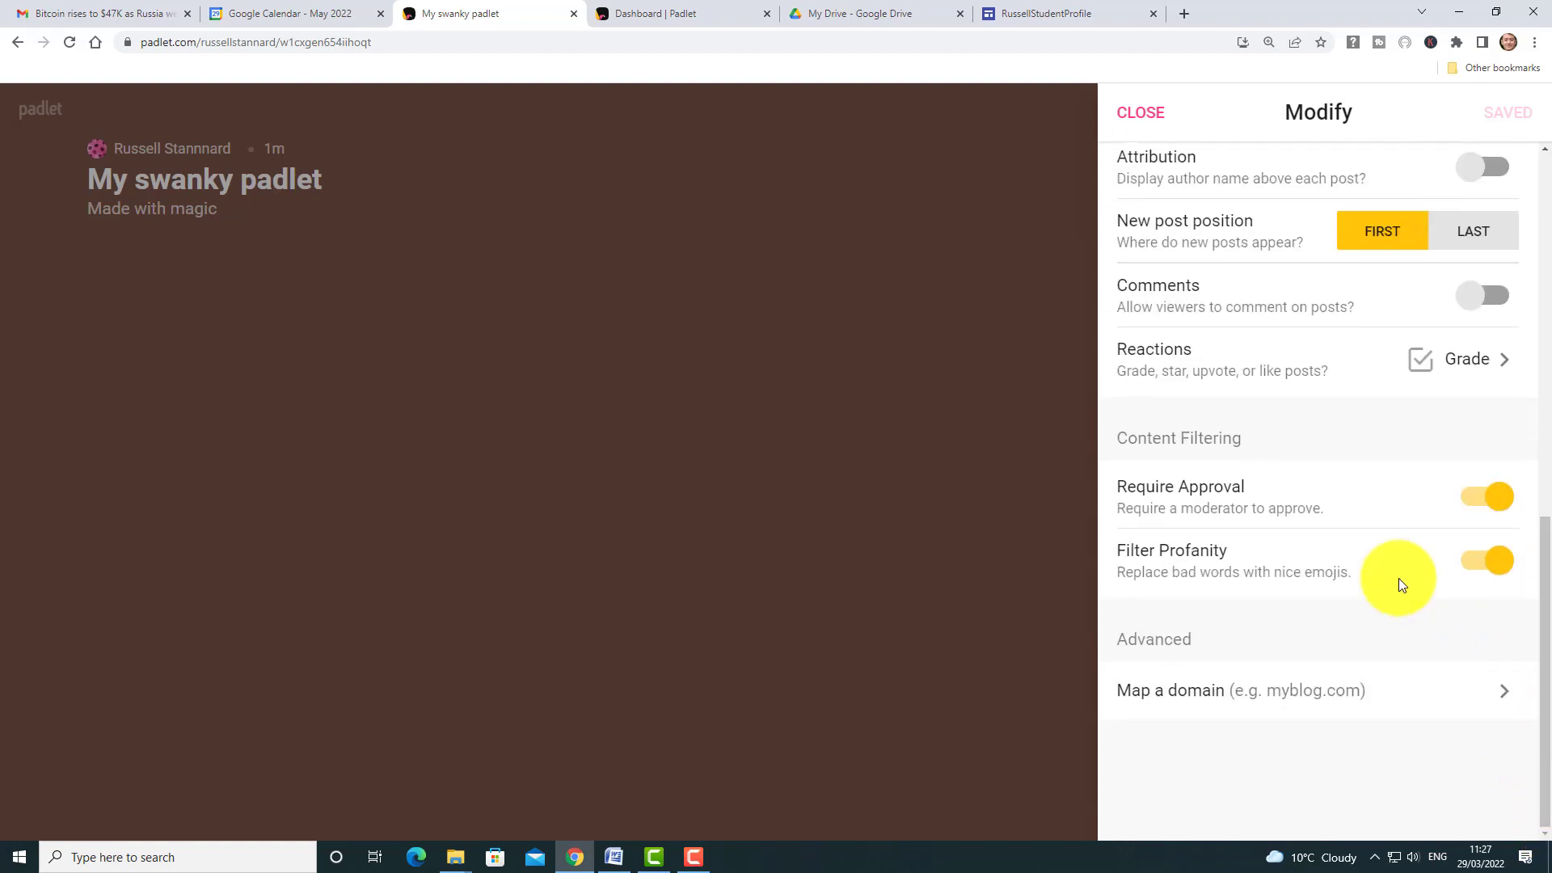
left_click_drag(1534, 582, 1536, 279)
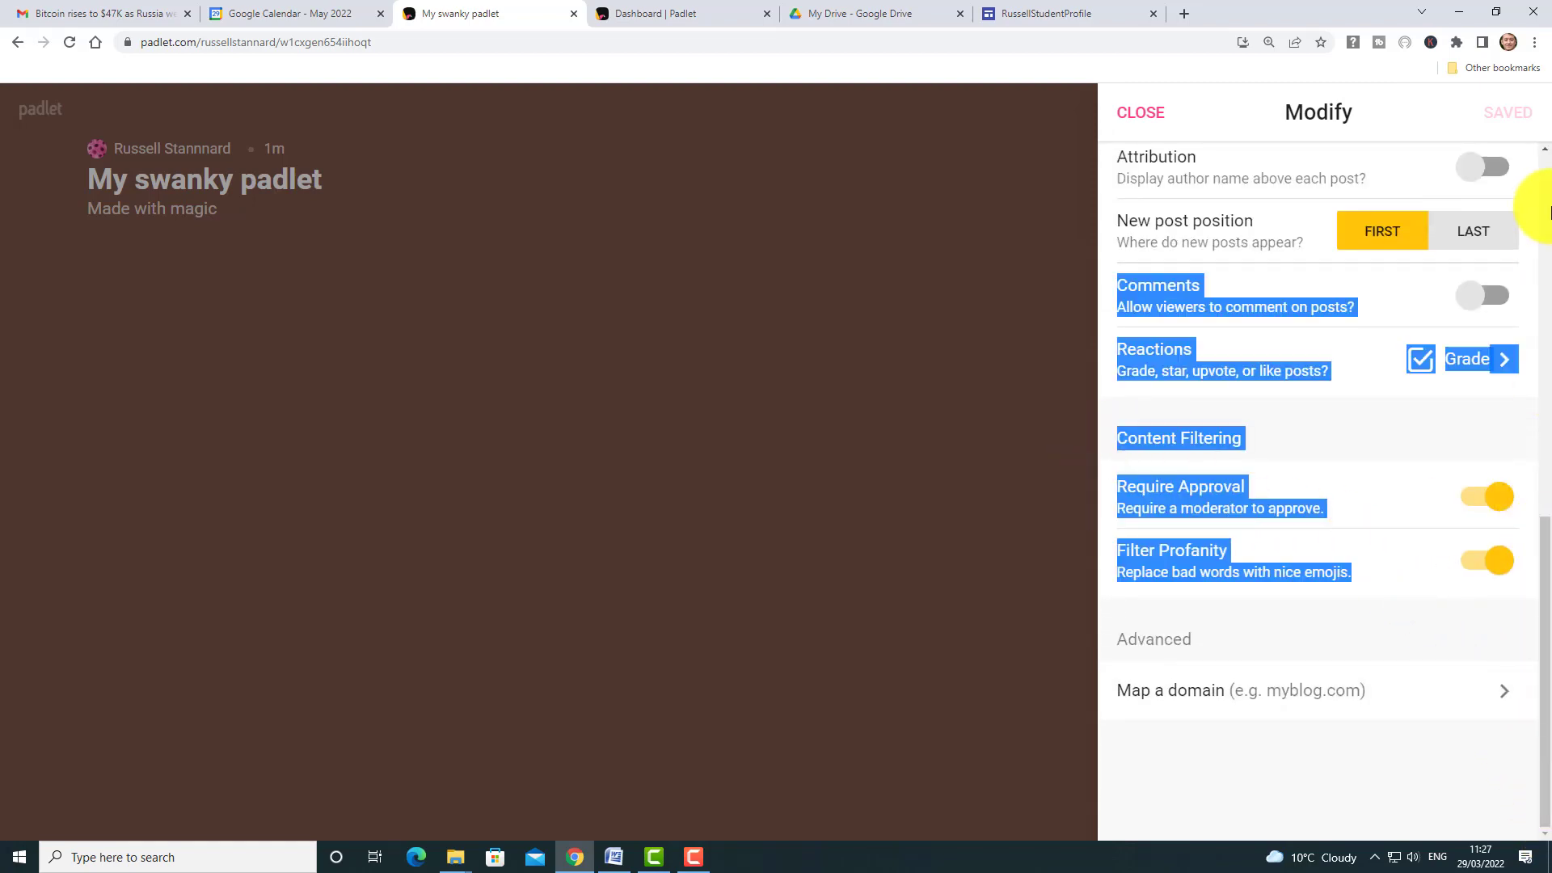
left_click(880, 349)
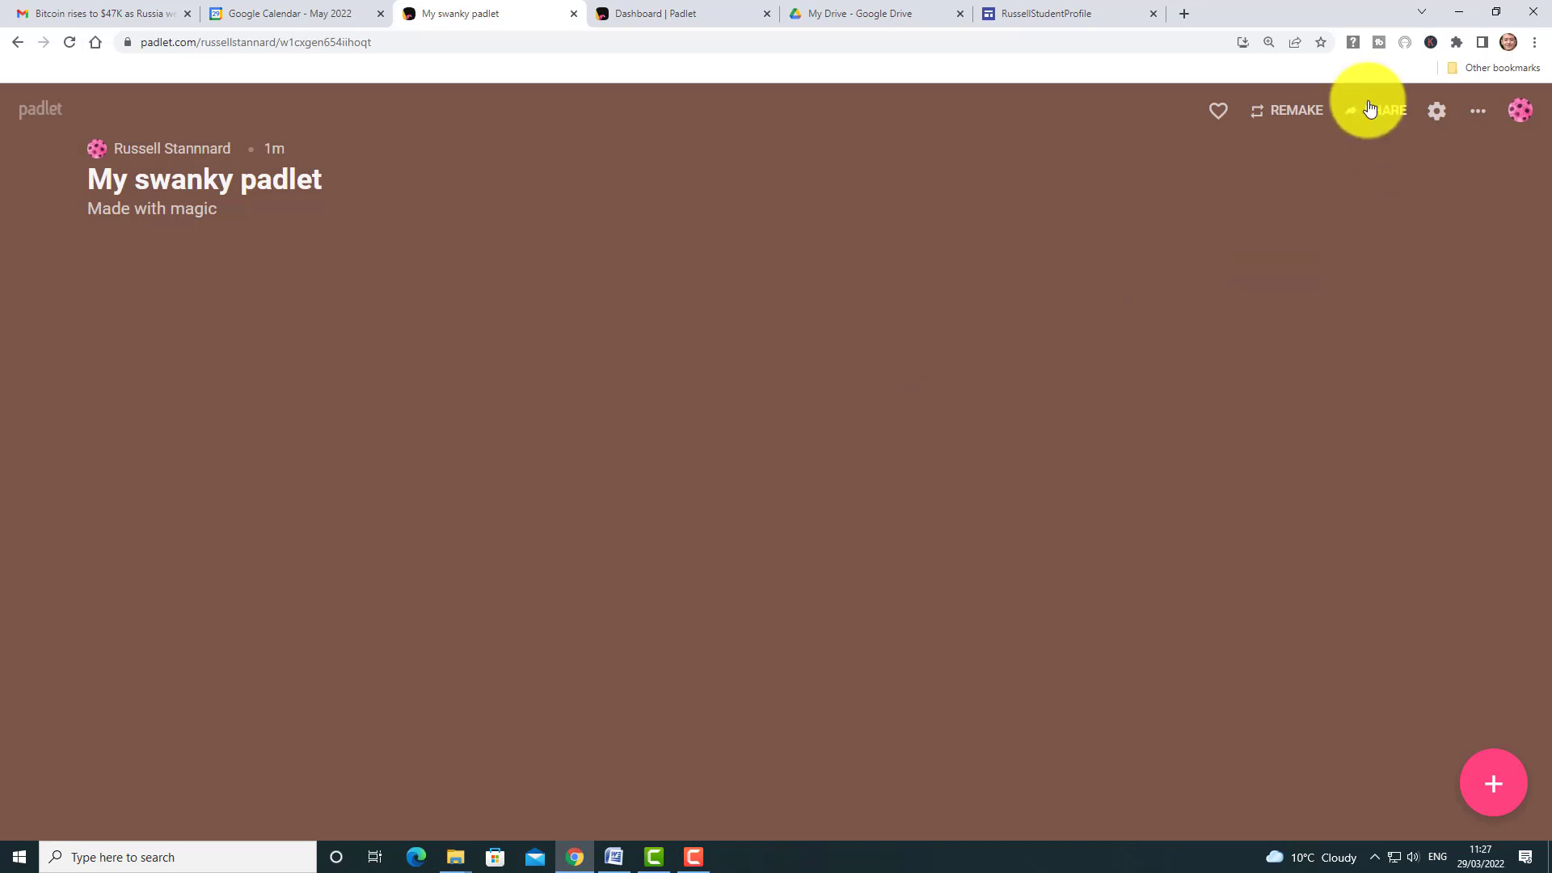
Step: Copy the web address of the "My swanky padlet" board
left_click(312, 42)
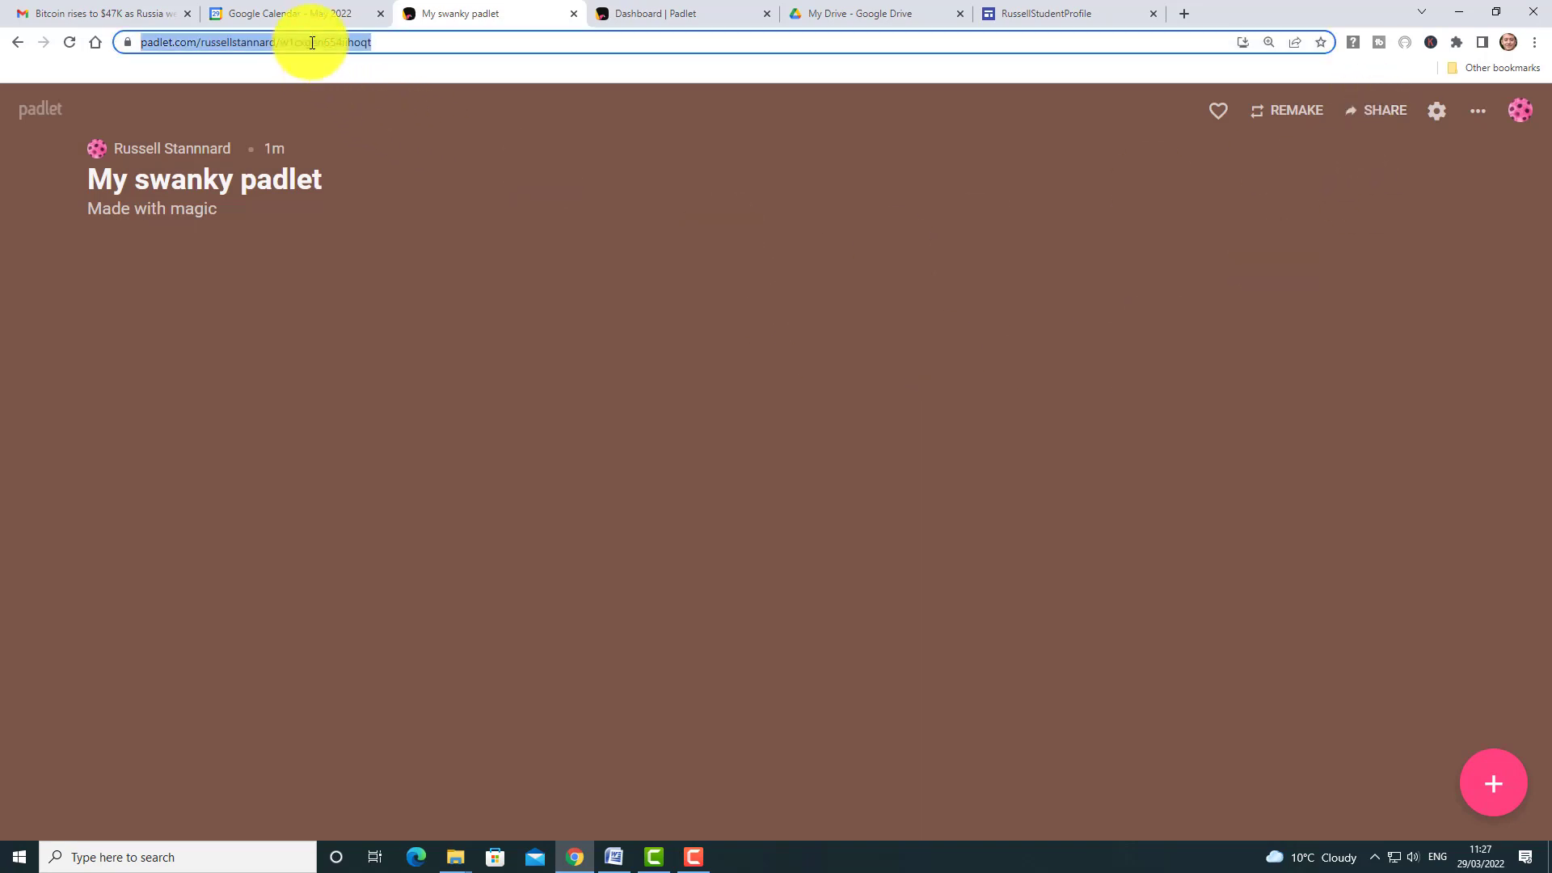
right_click(312, 42)
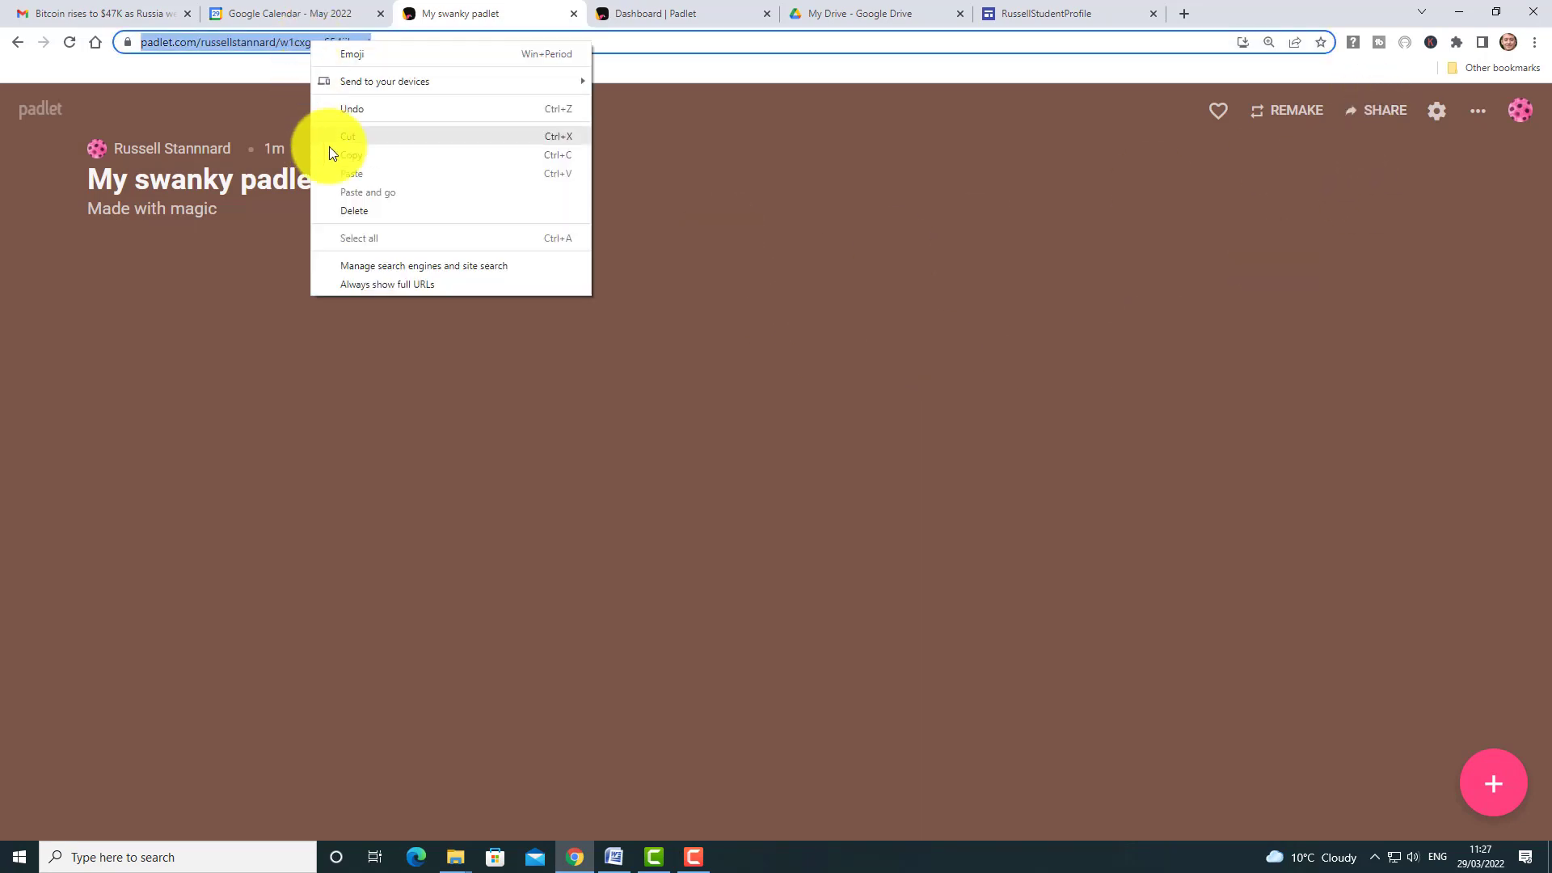
left_click(353, 153)
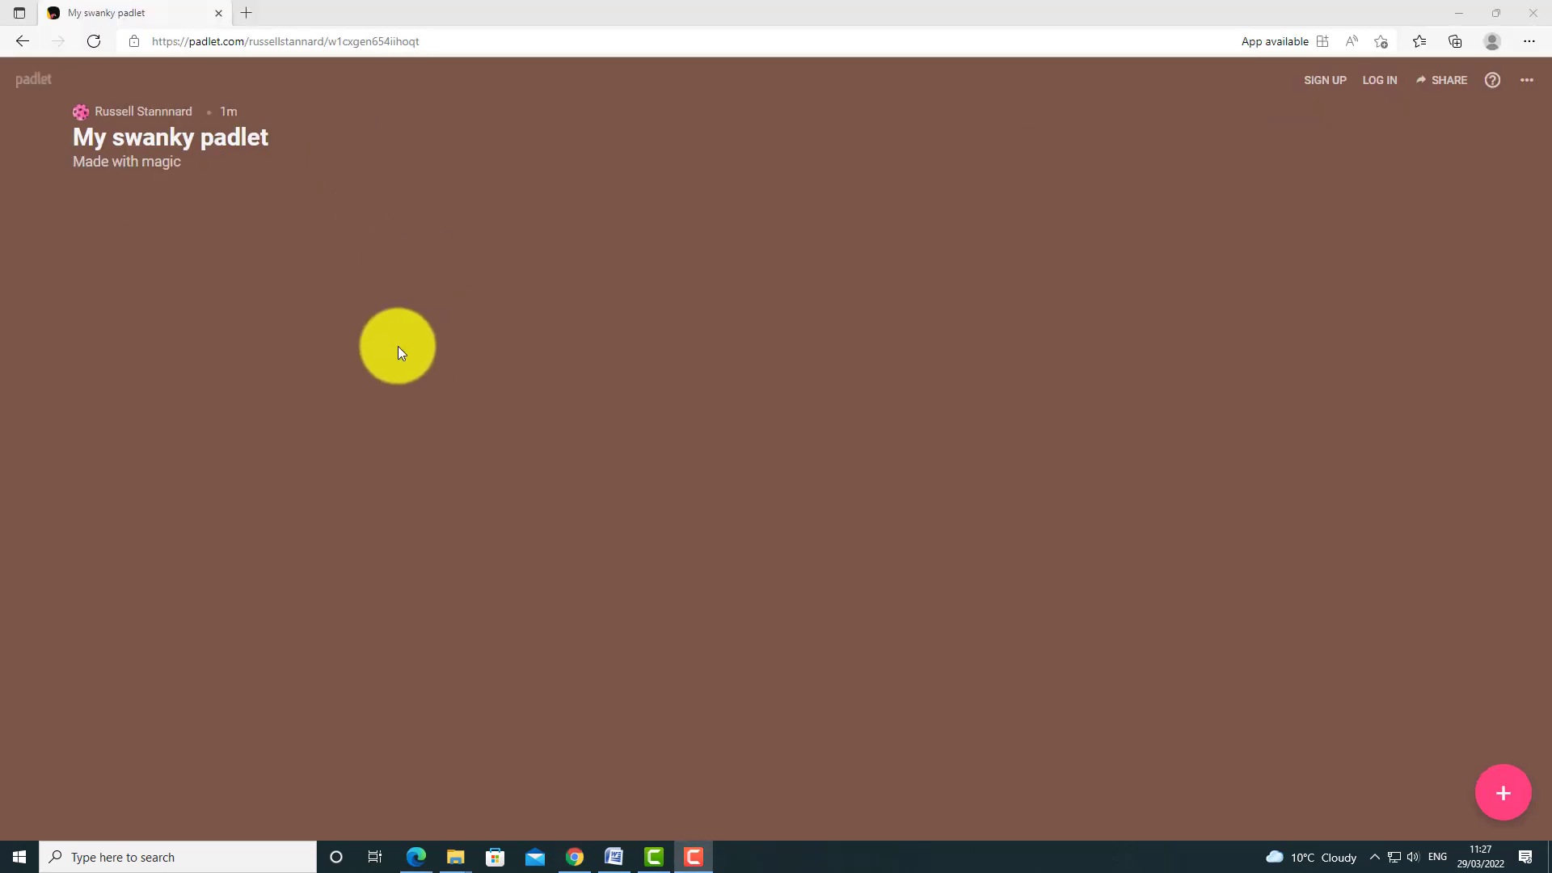
Step: Submit a post for approval with the student's first name as subject and the message "Hello I hope all is OK."
left_click(612, 411)
double_click(612, 411)
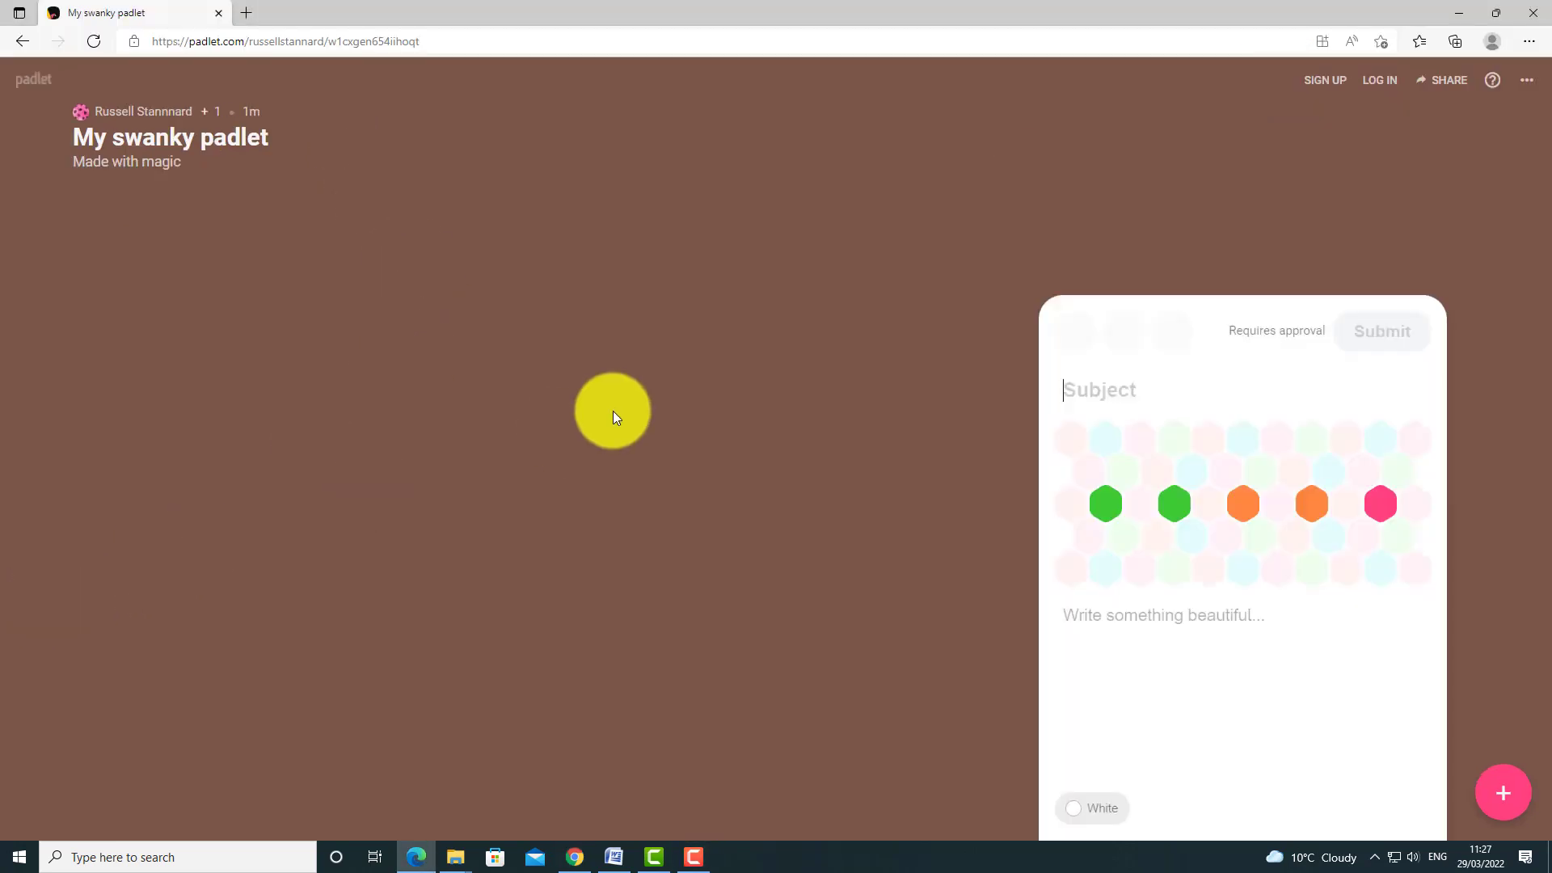
type("Th")
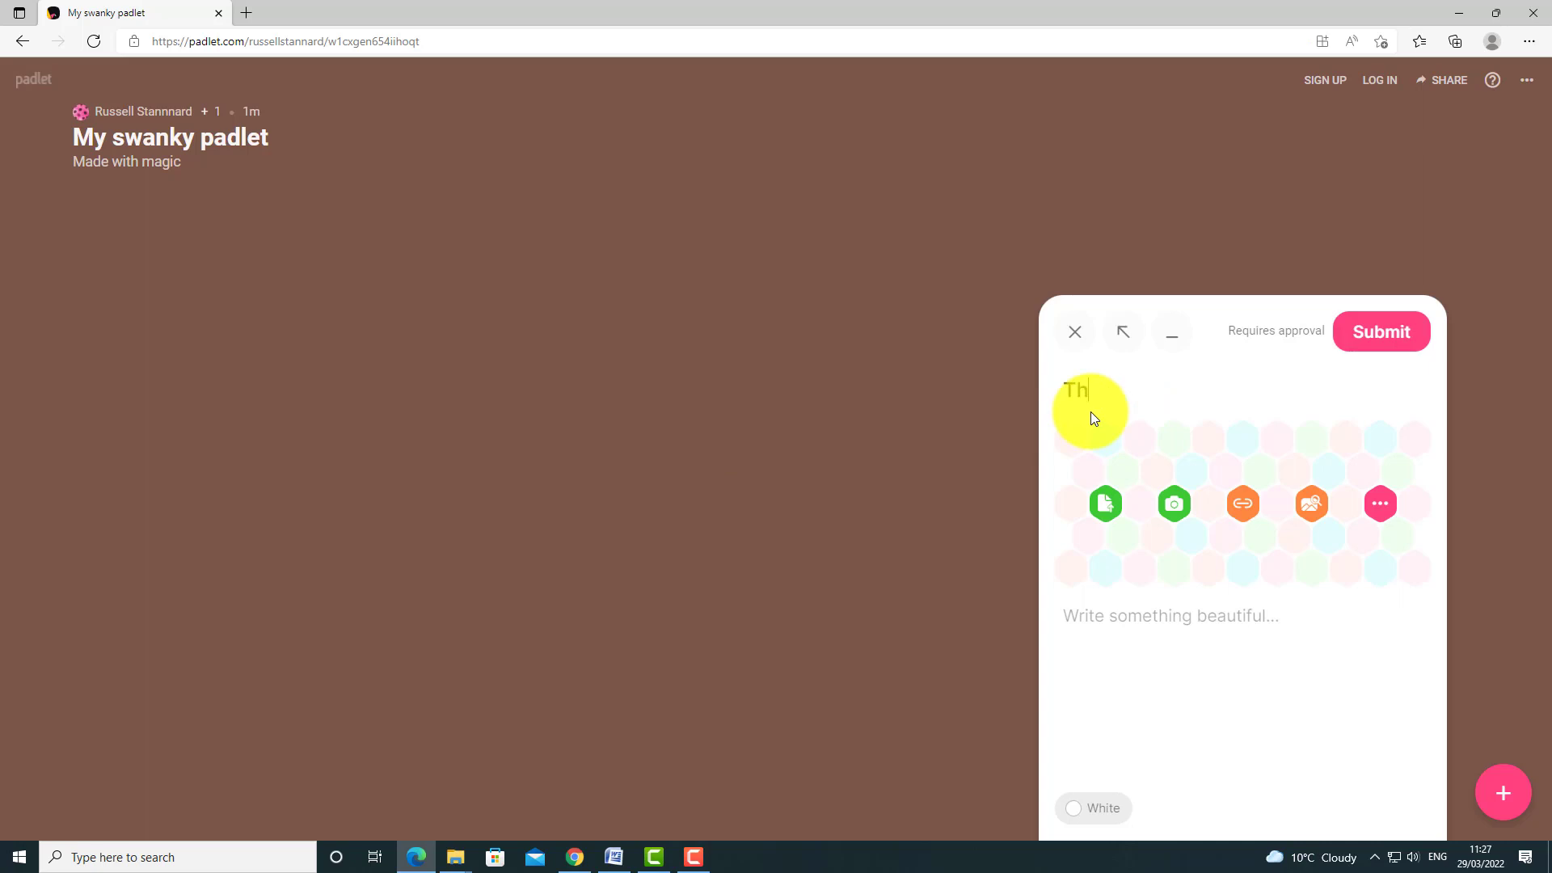
type("omas")
left_click(1141, 618)
type("Hello I hope ")
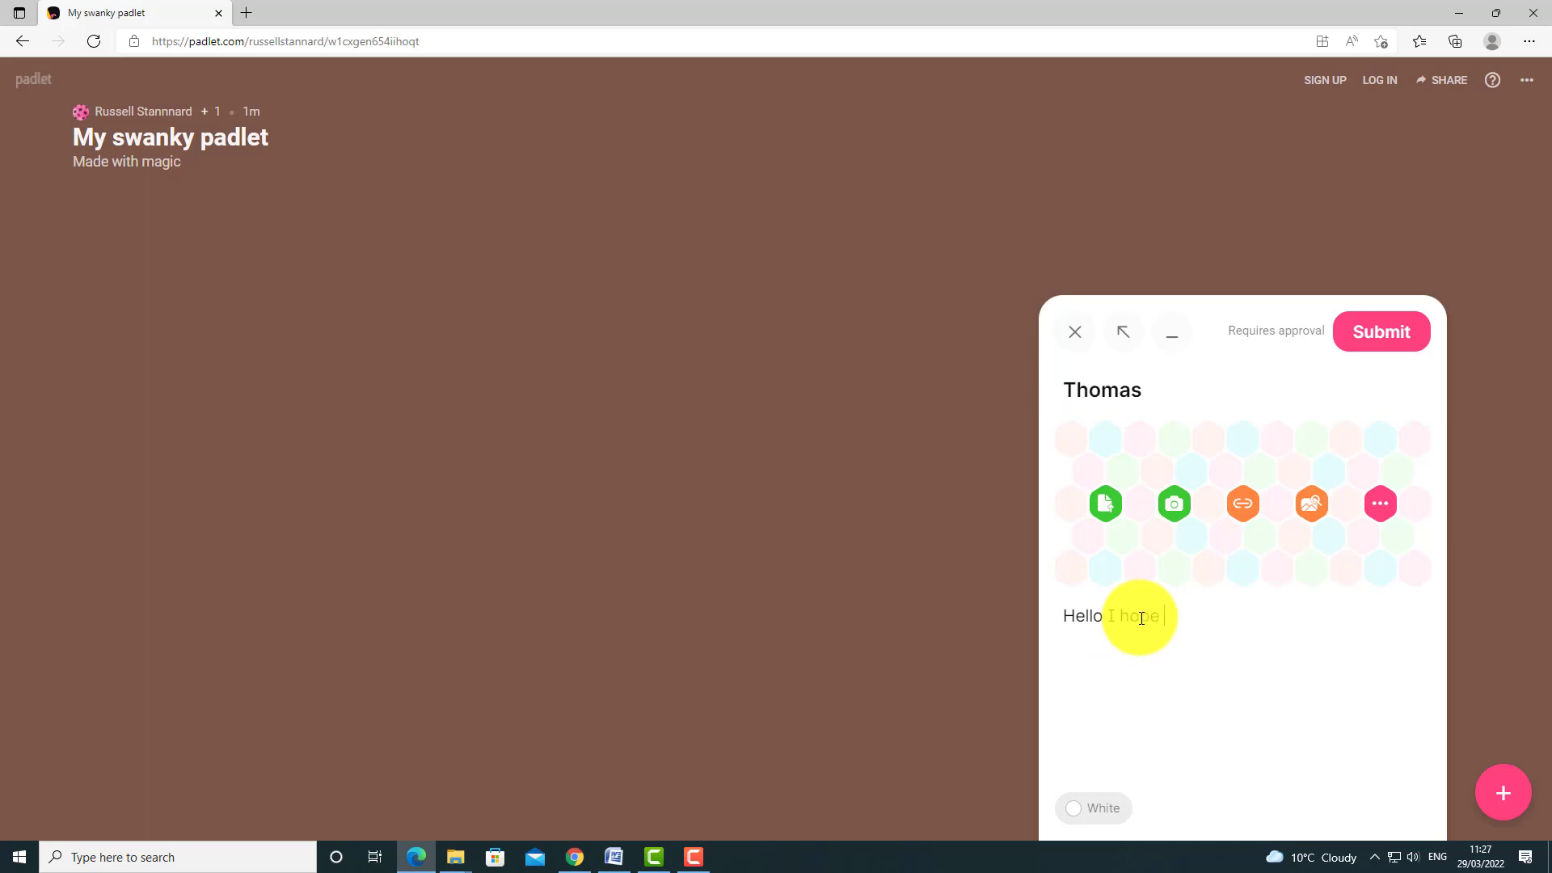
type("all is OK")
left_click(1372, 341)
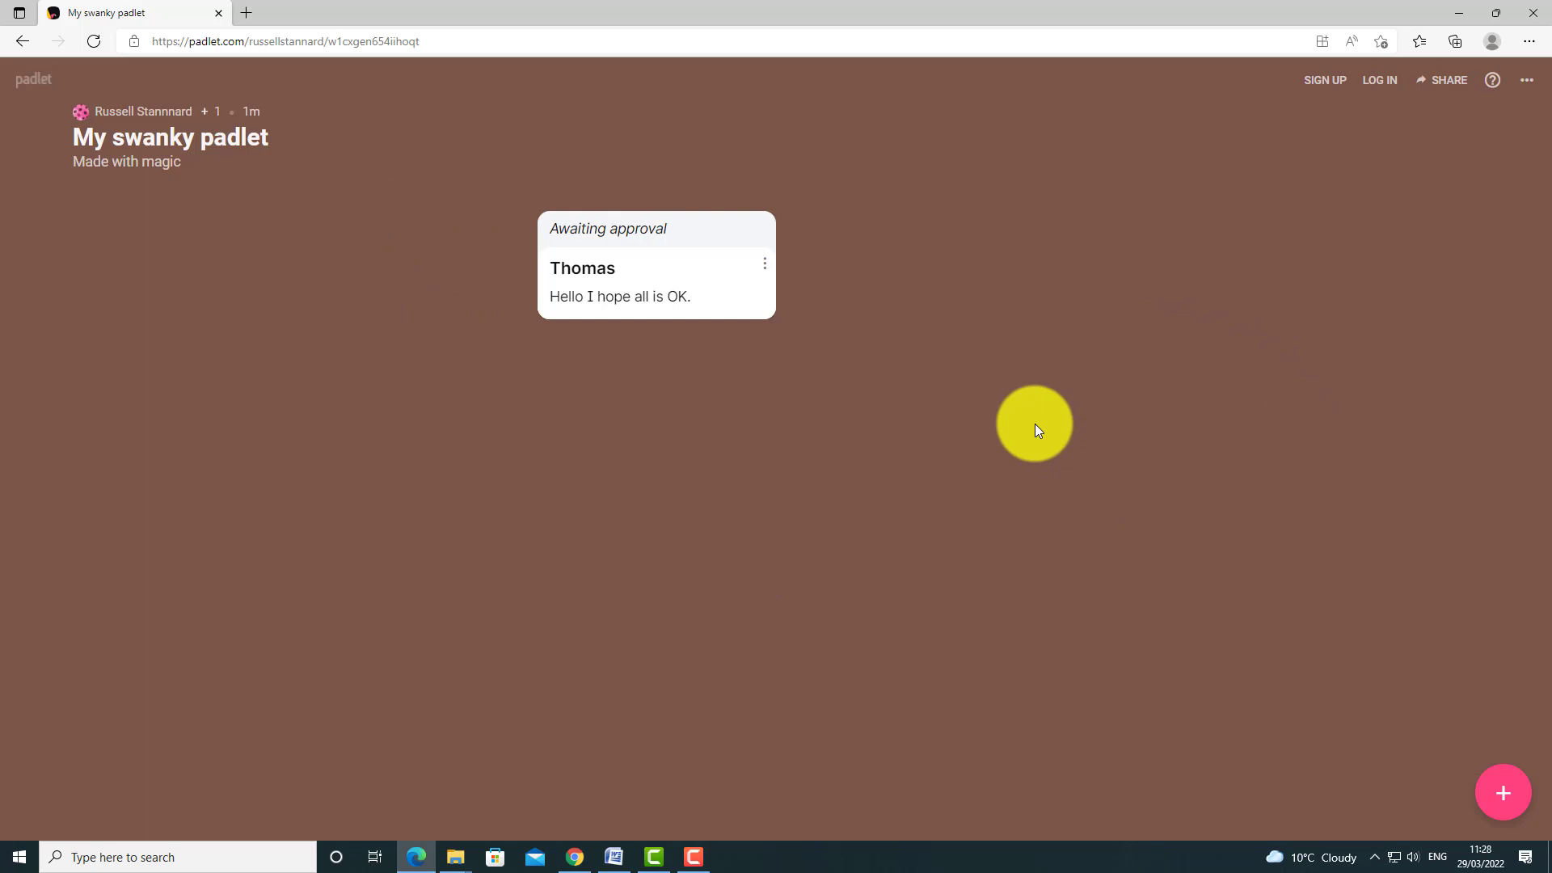
Step: Switch to the owner's Chrome window, approve the pending "Hello, I hope you are well." post and grade it 82 out of 100
key("alt+Tab")
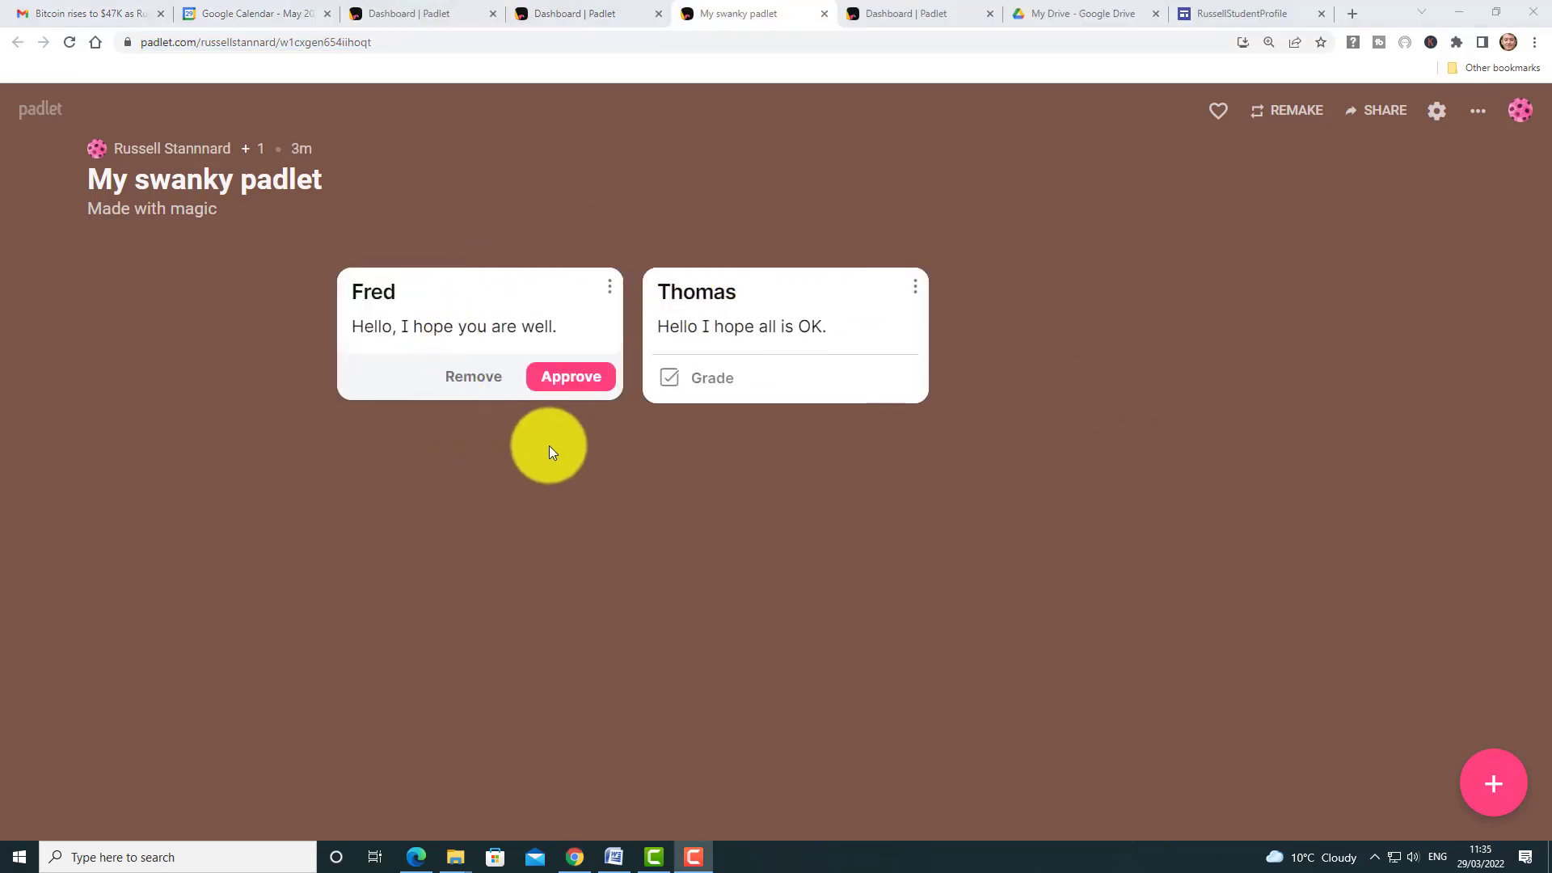
left_click(572, 385)
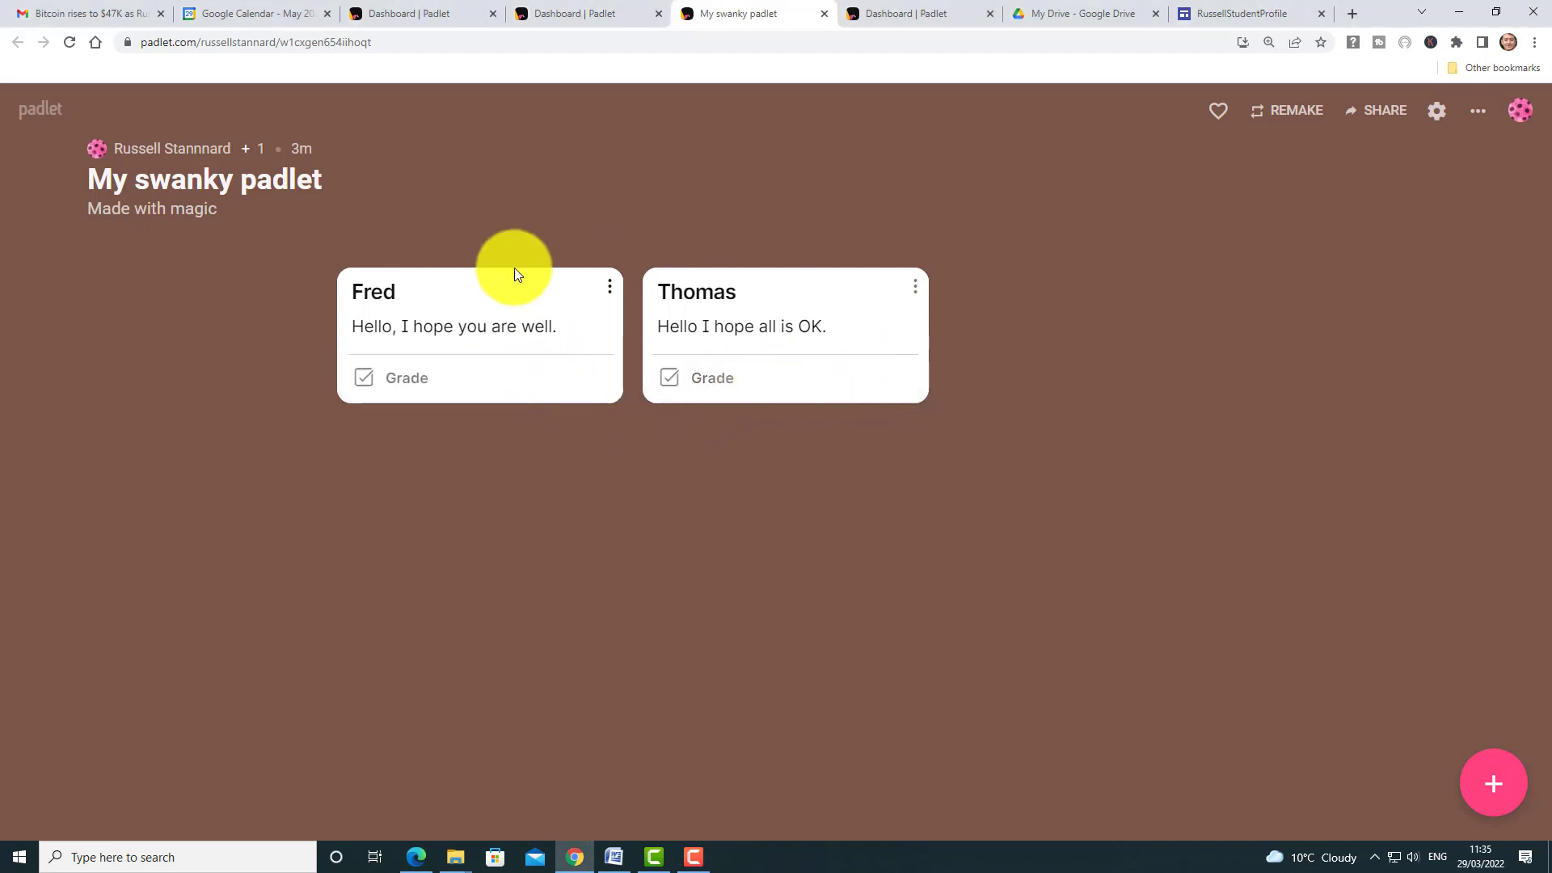
left_click(370, 380)
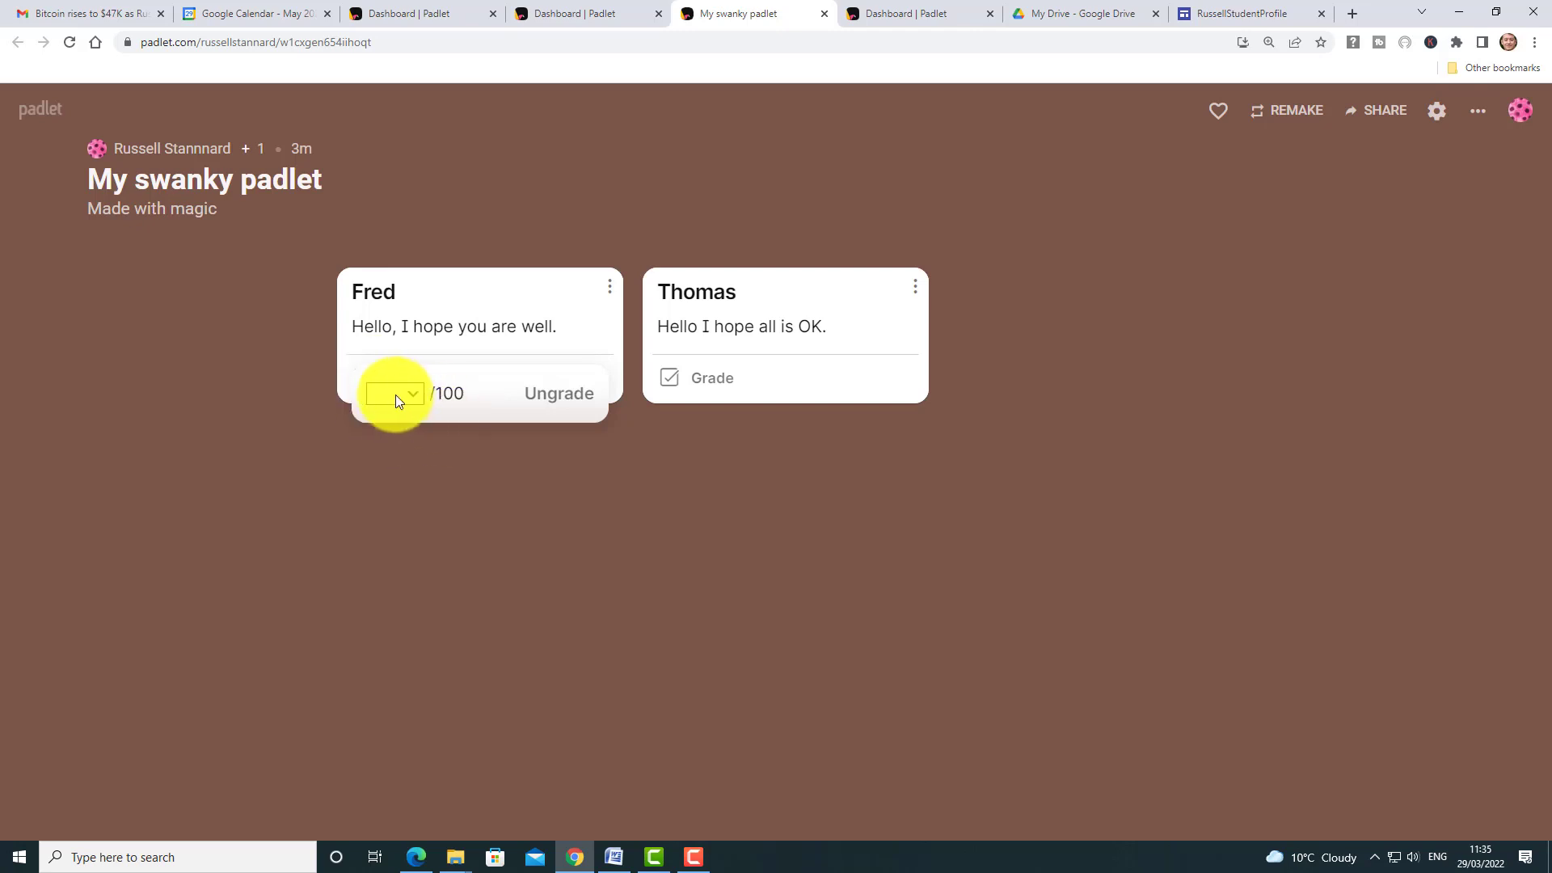
left_click(390, 391)
left_click(382, 415)
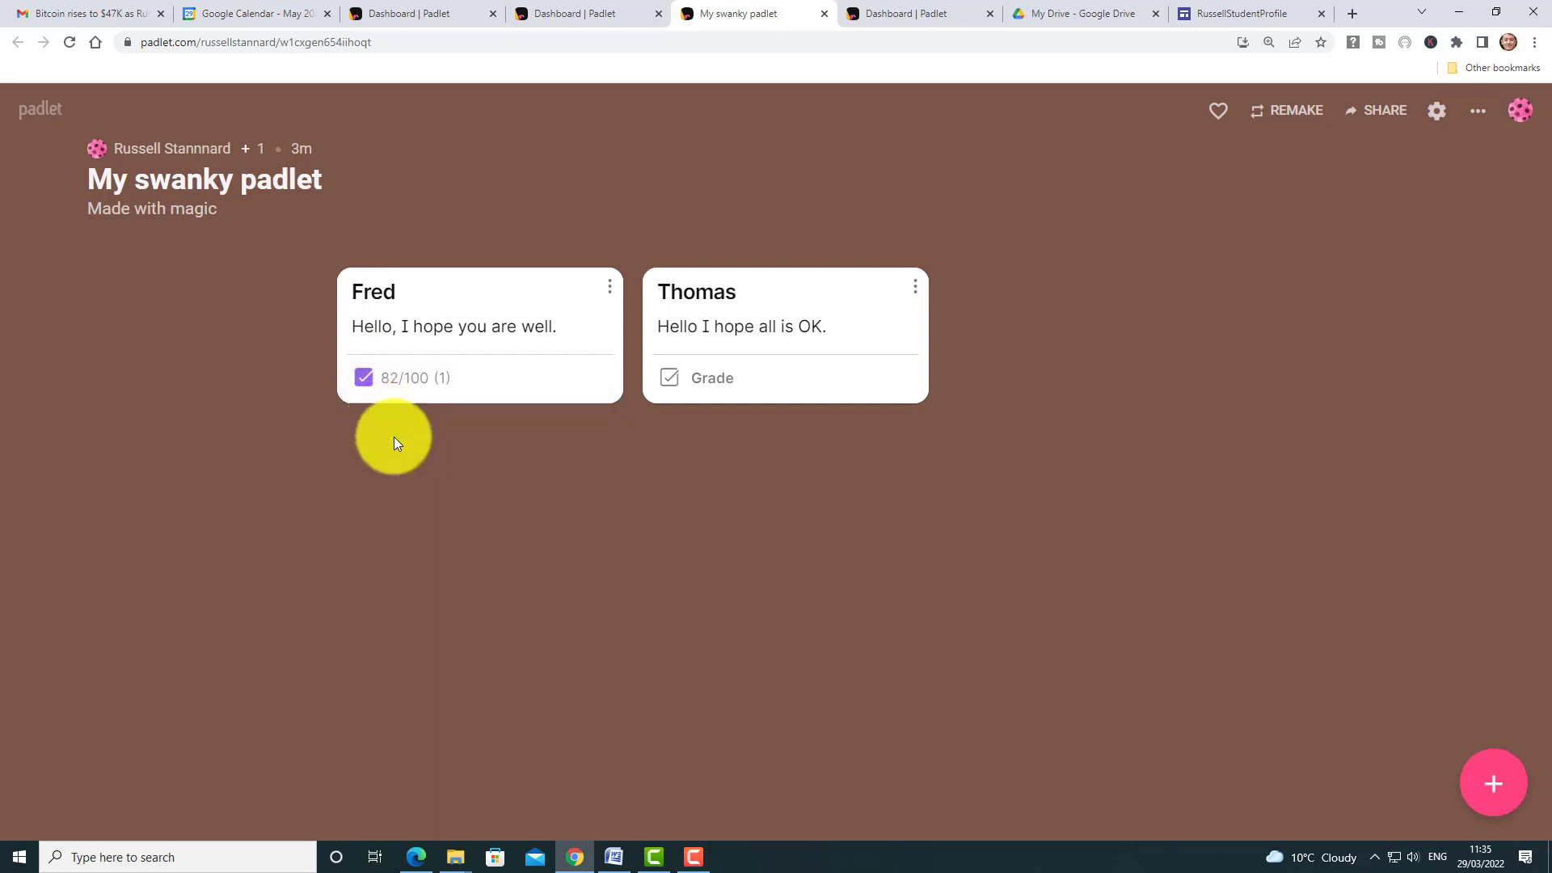
Step: Grade the "Hello I hope all is OK." post 82 out of 100
left_click(668, 382)
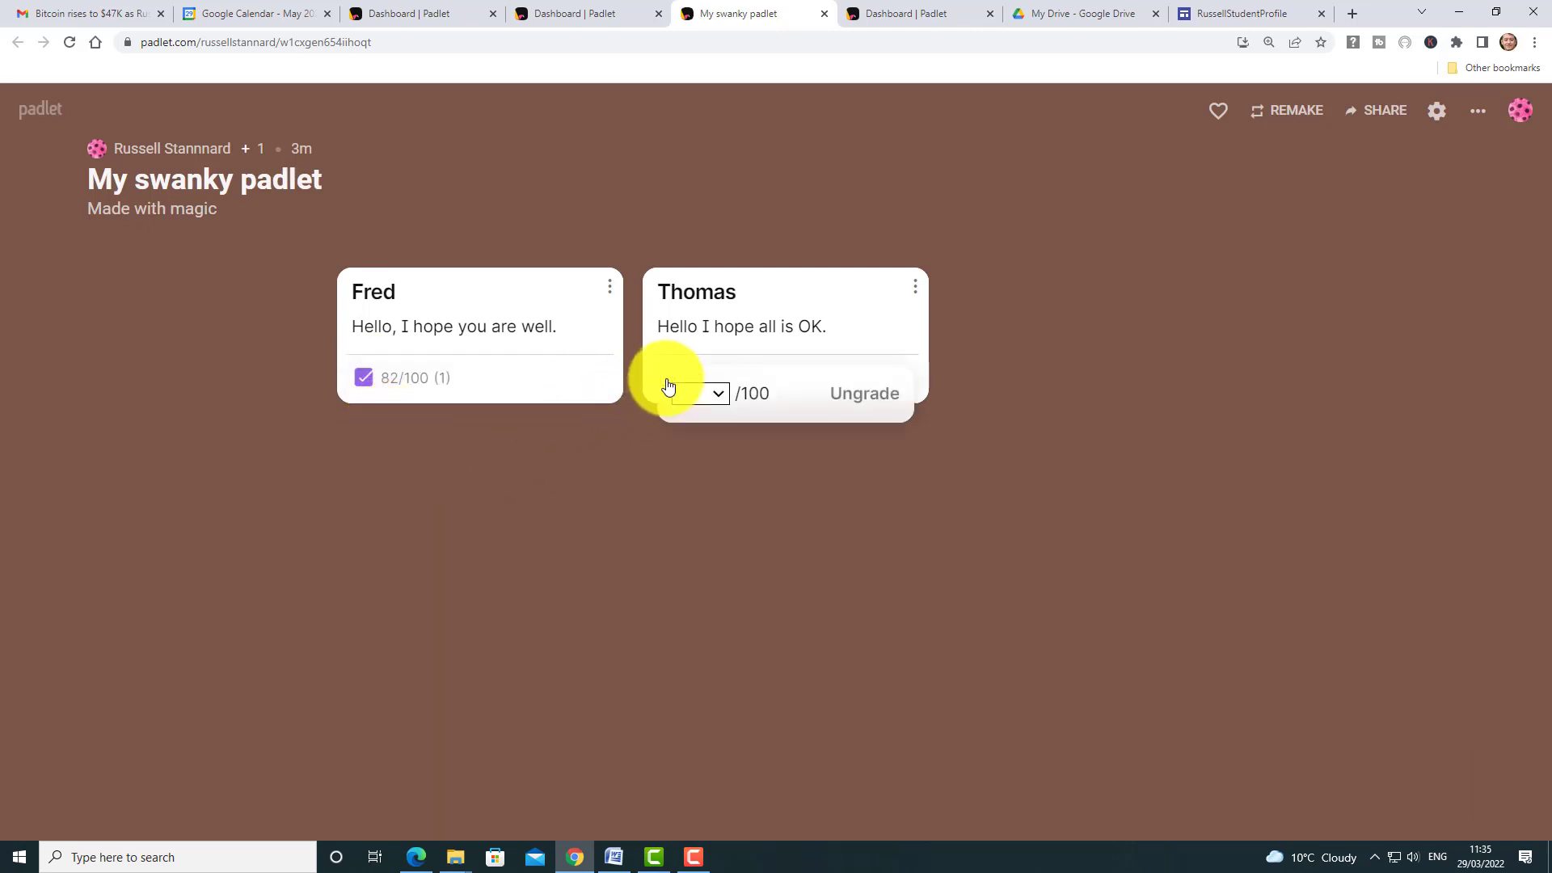
left_click(719, 395)
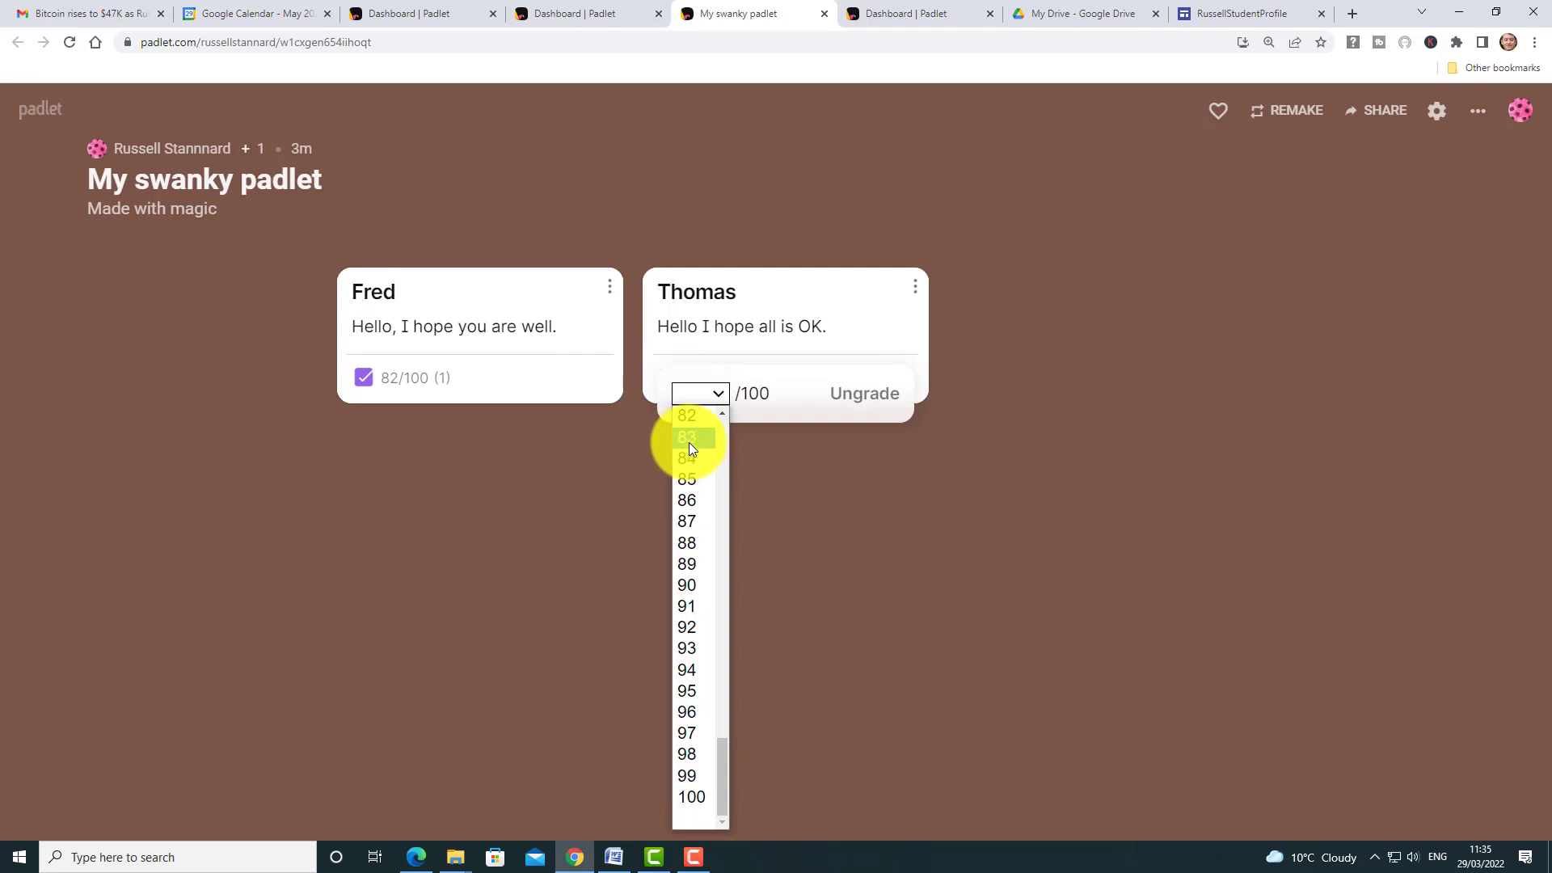
left_click(692, 418)
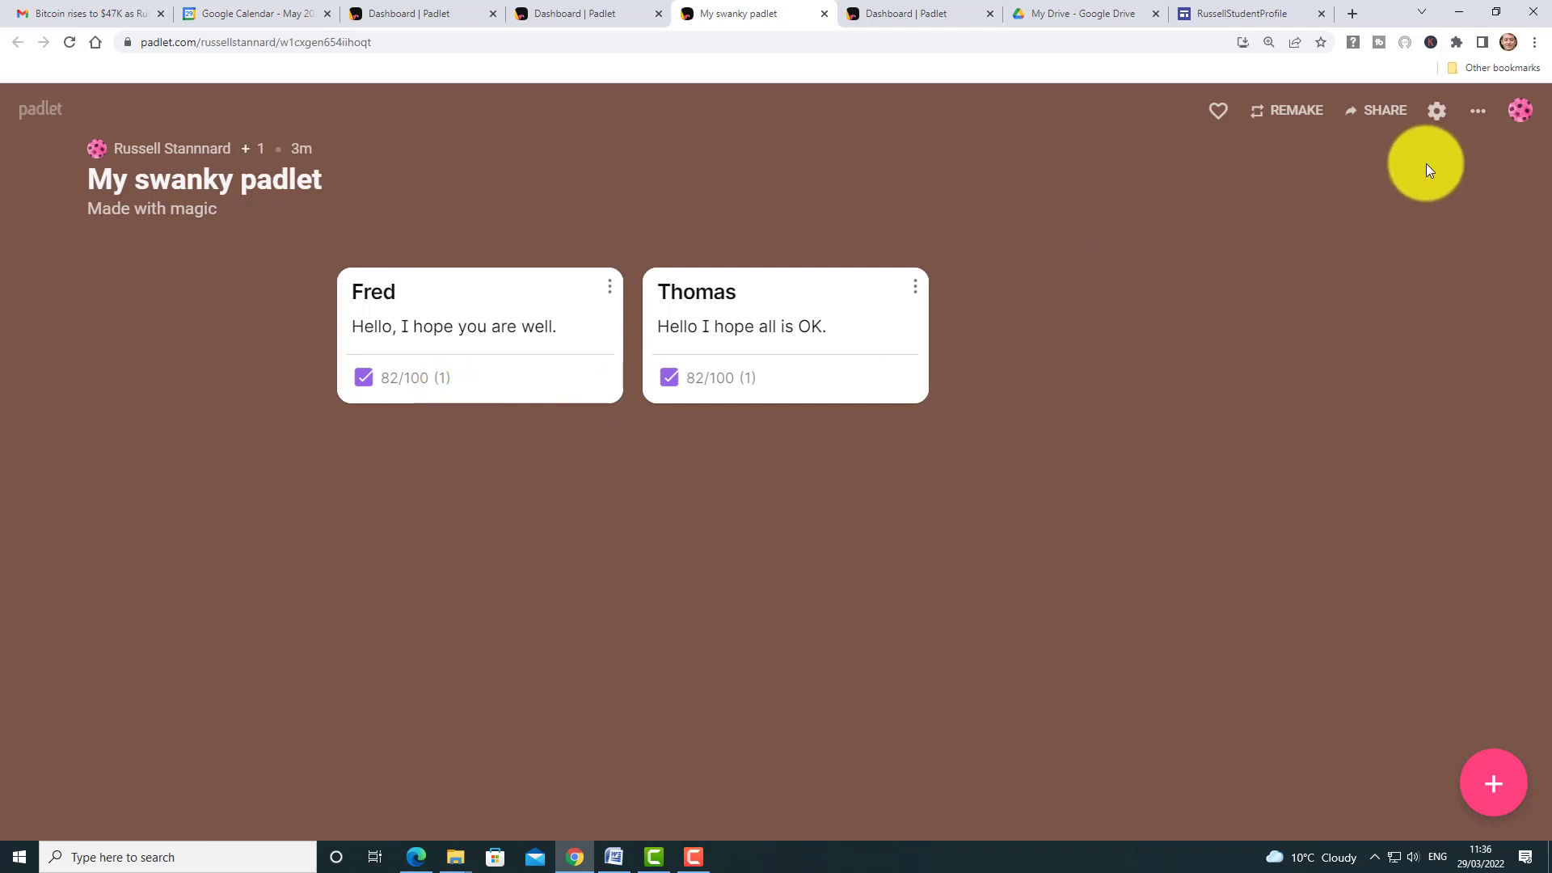
Step: Turn on Comments for posts in the padlet's settings, save the change and close the settings
left_click(1435, 113)
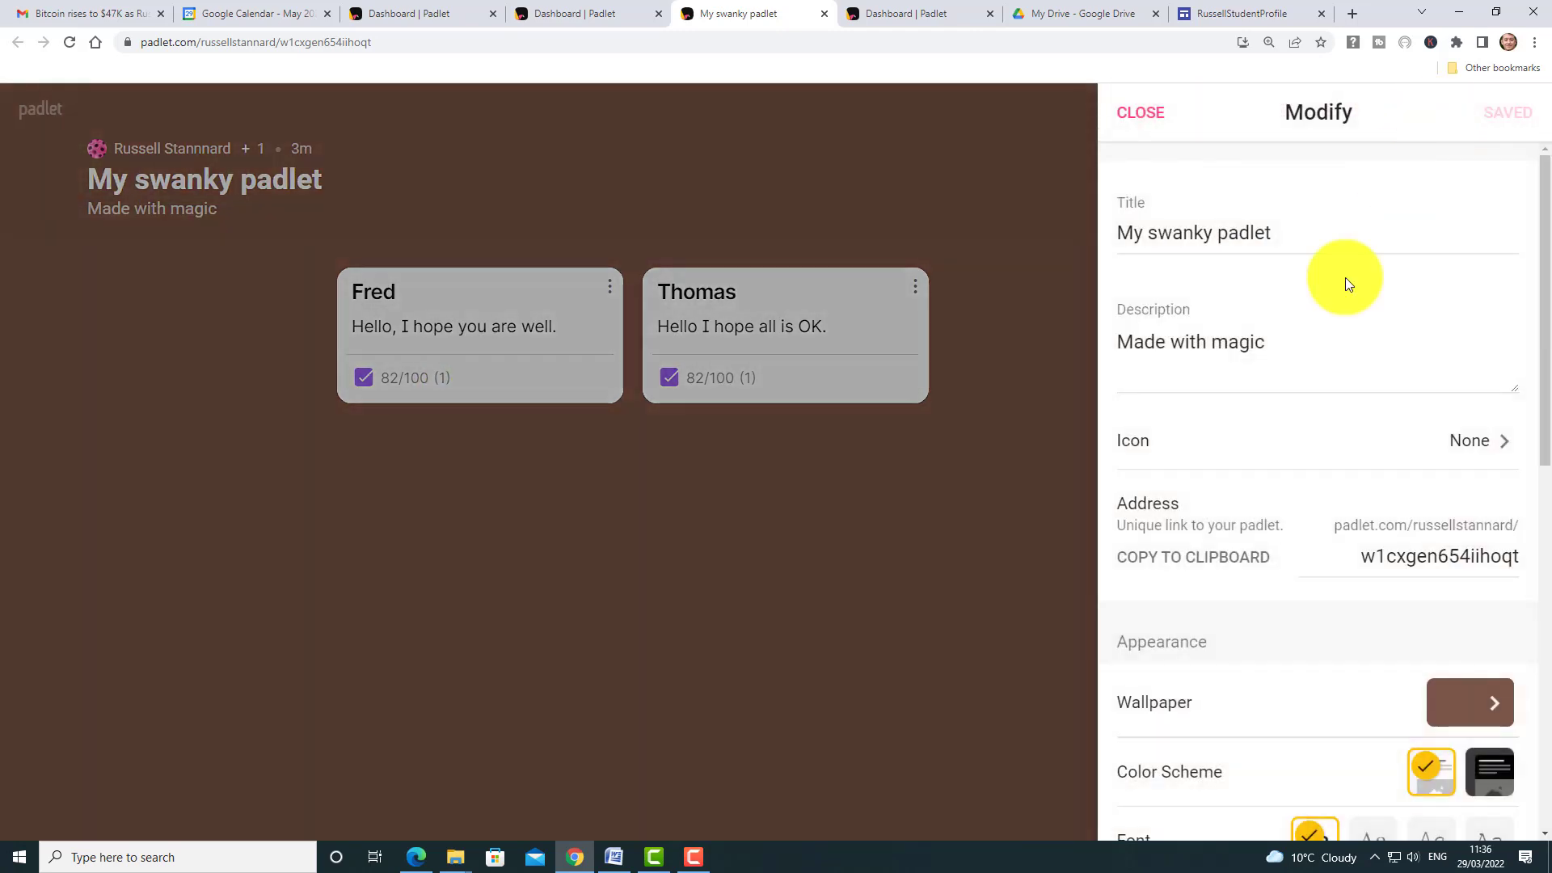
scroll(1533, 452, "down", 2)
scroll(1524, 565, "down", 7)
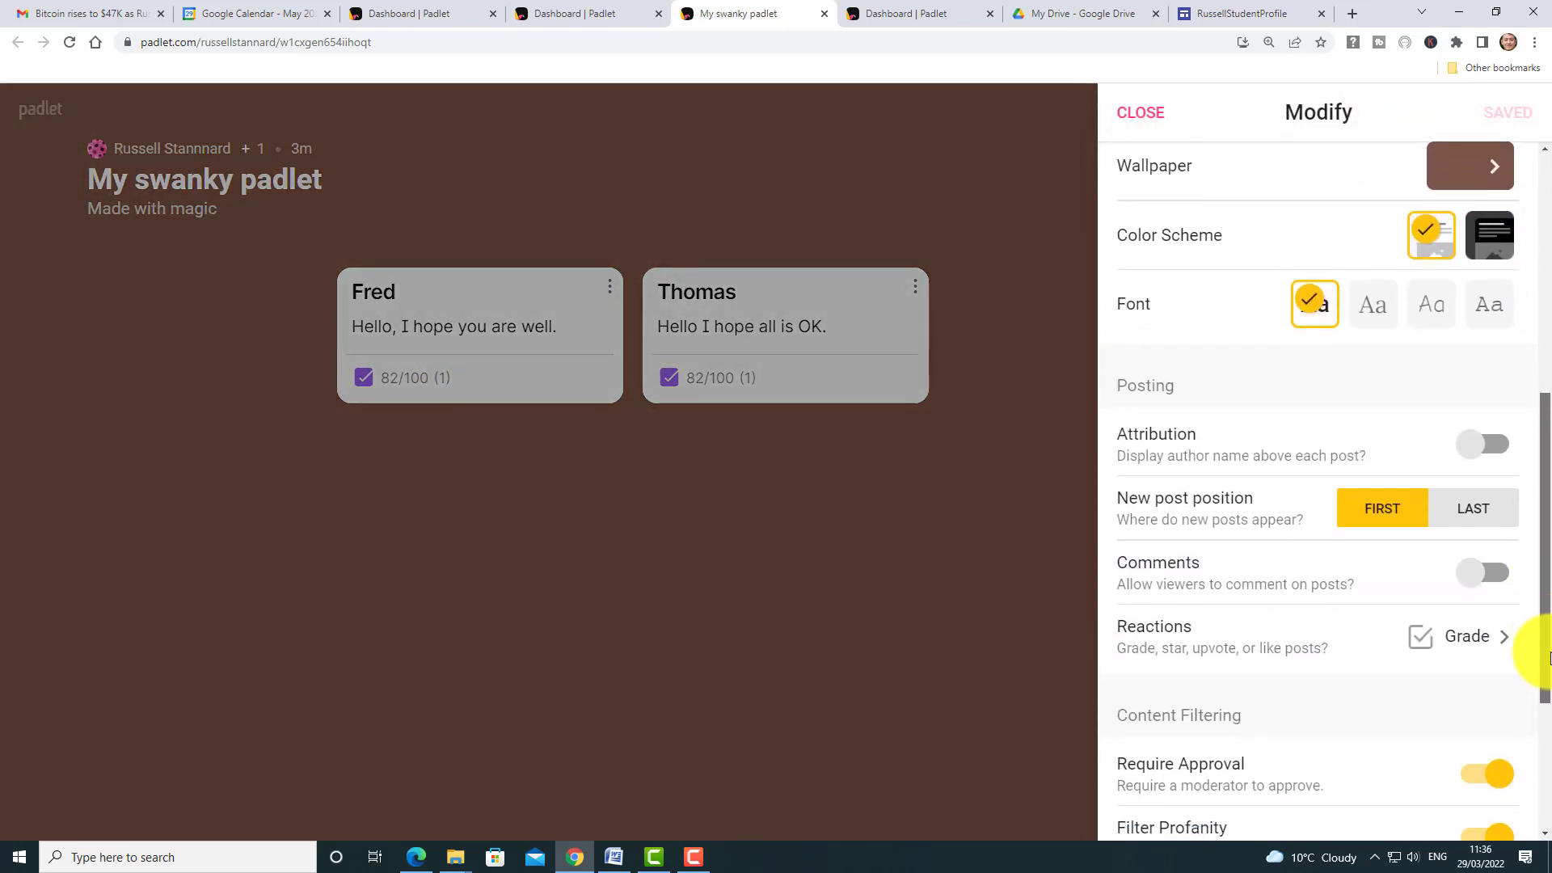
left_click(1506, 503)
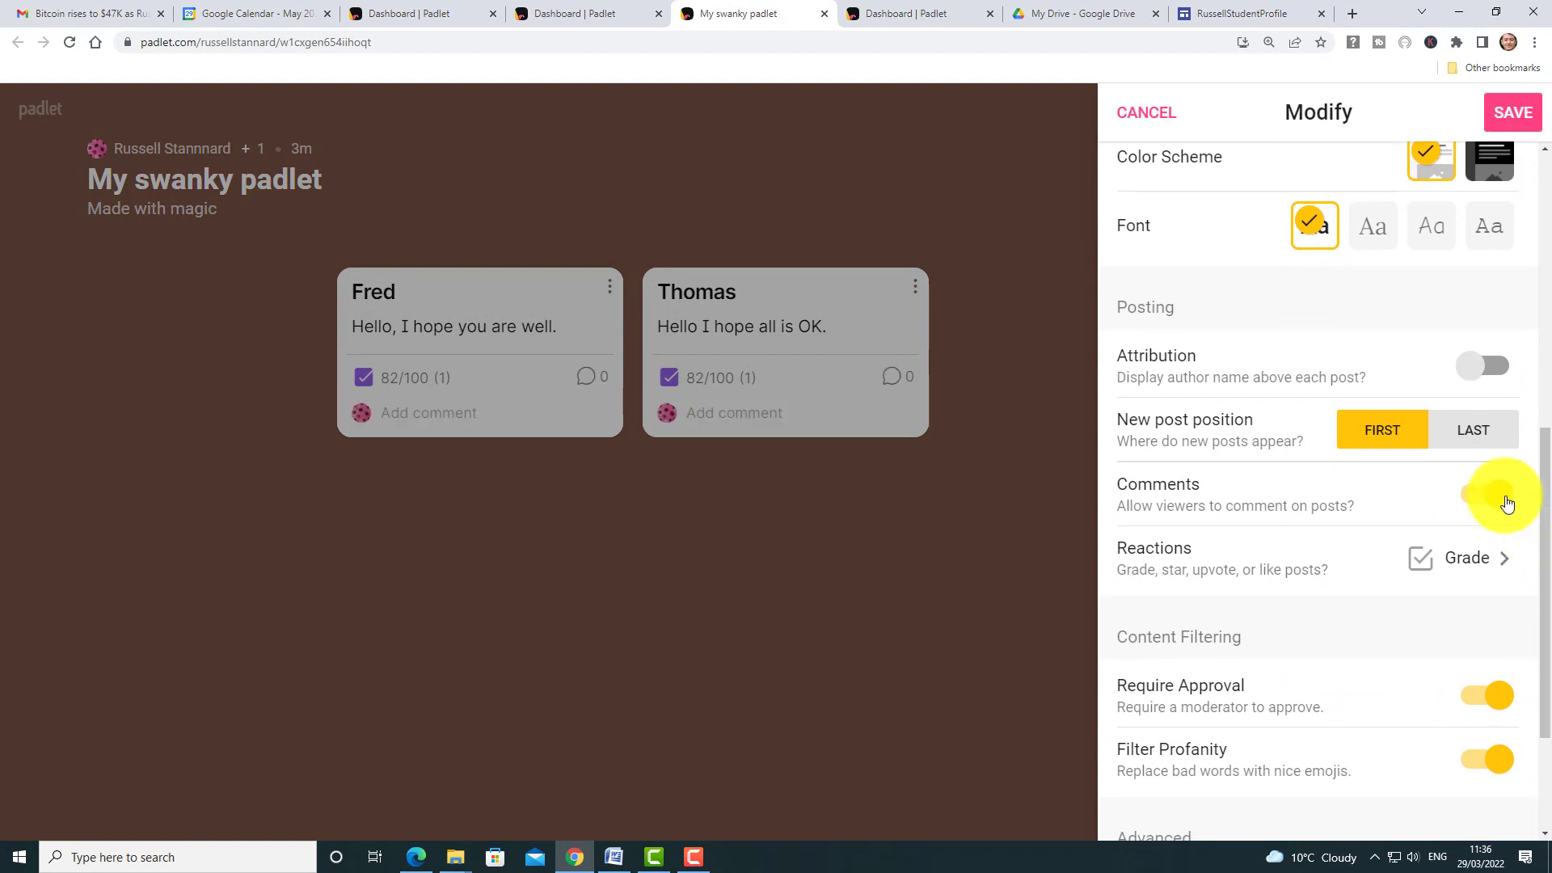
left_click(1511, 113)
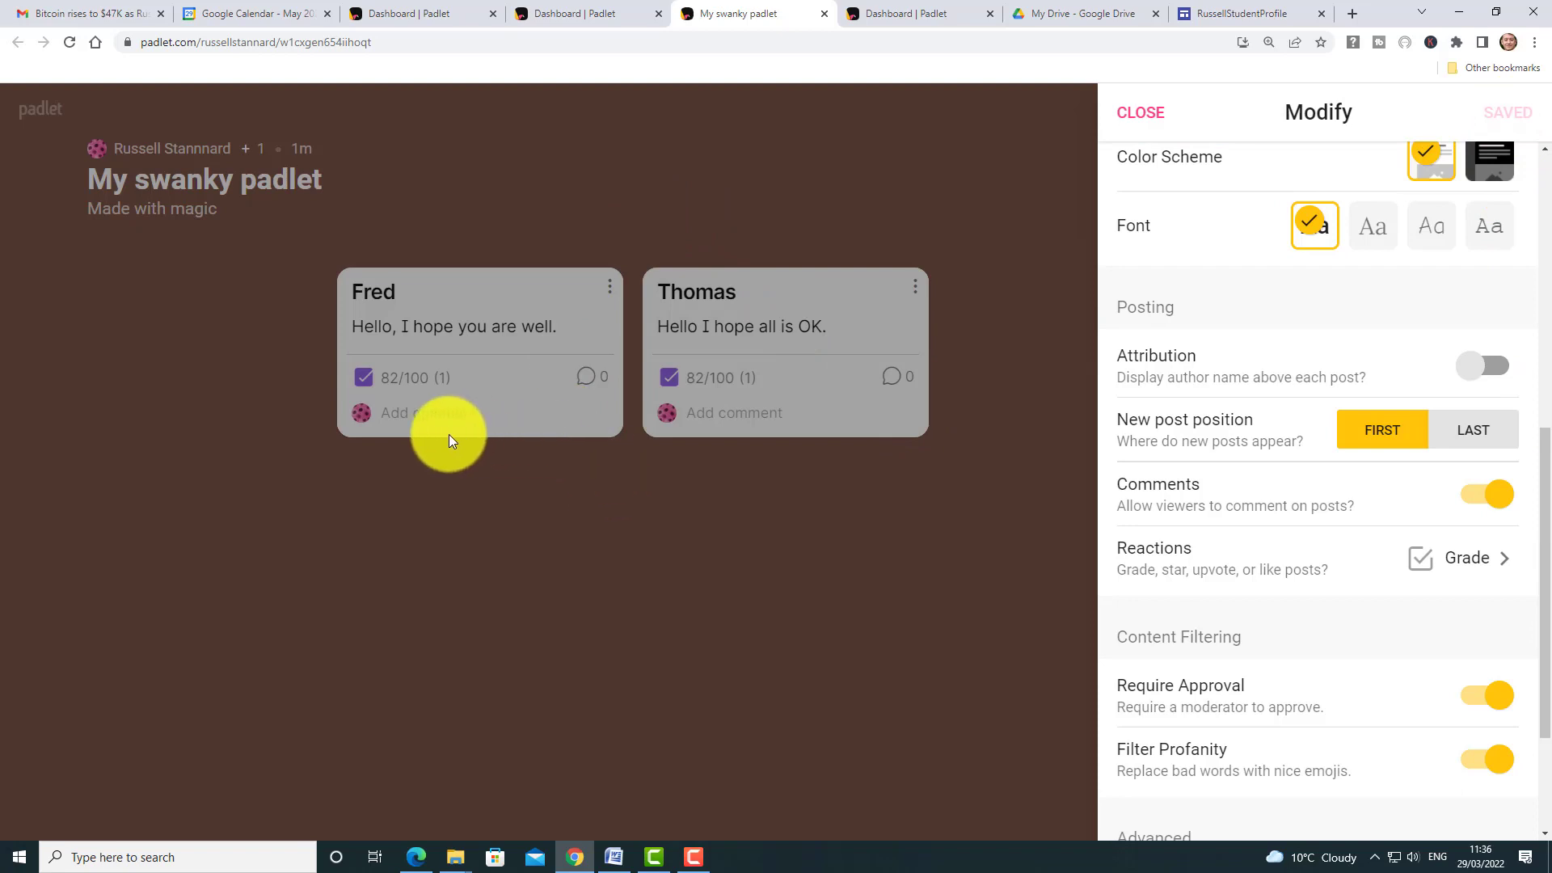
left_click(1138, 114)
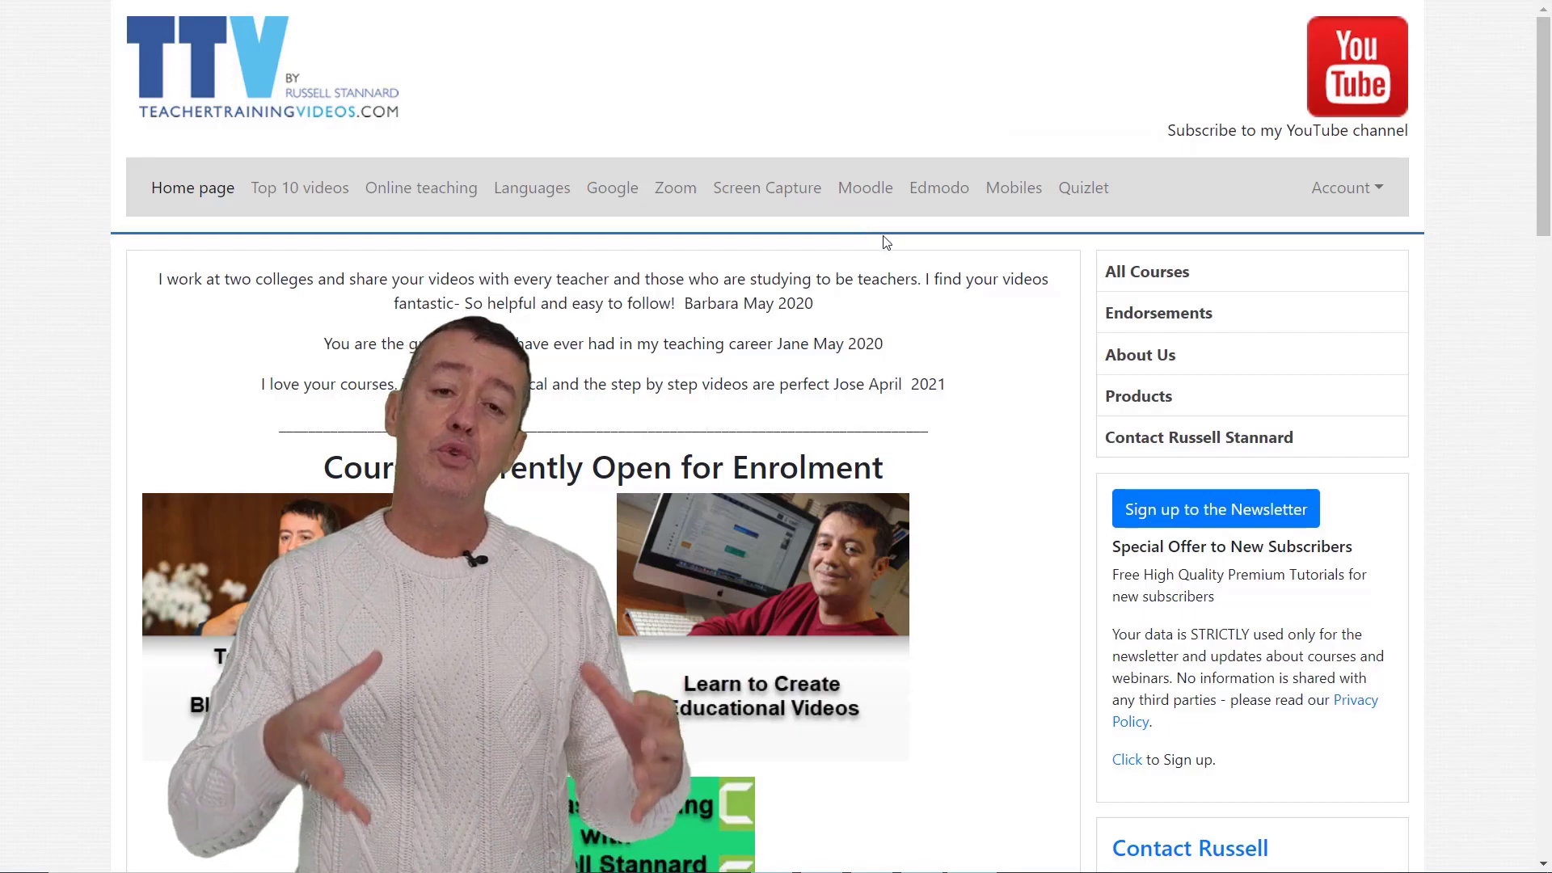
left_click_drag(1544, 158, 1545, 299)
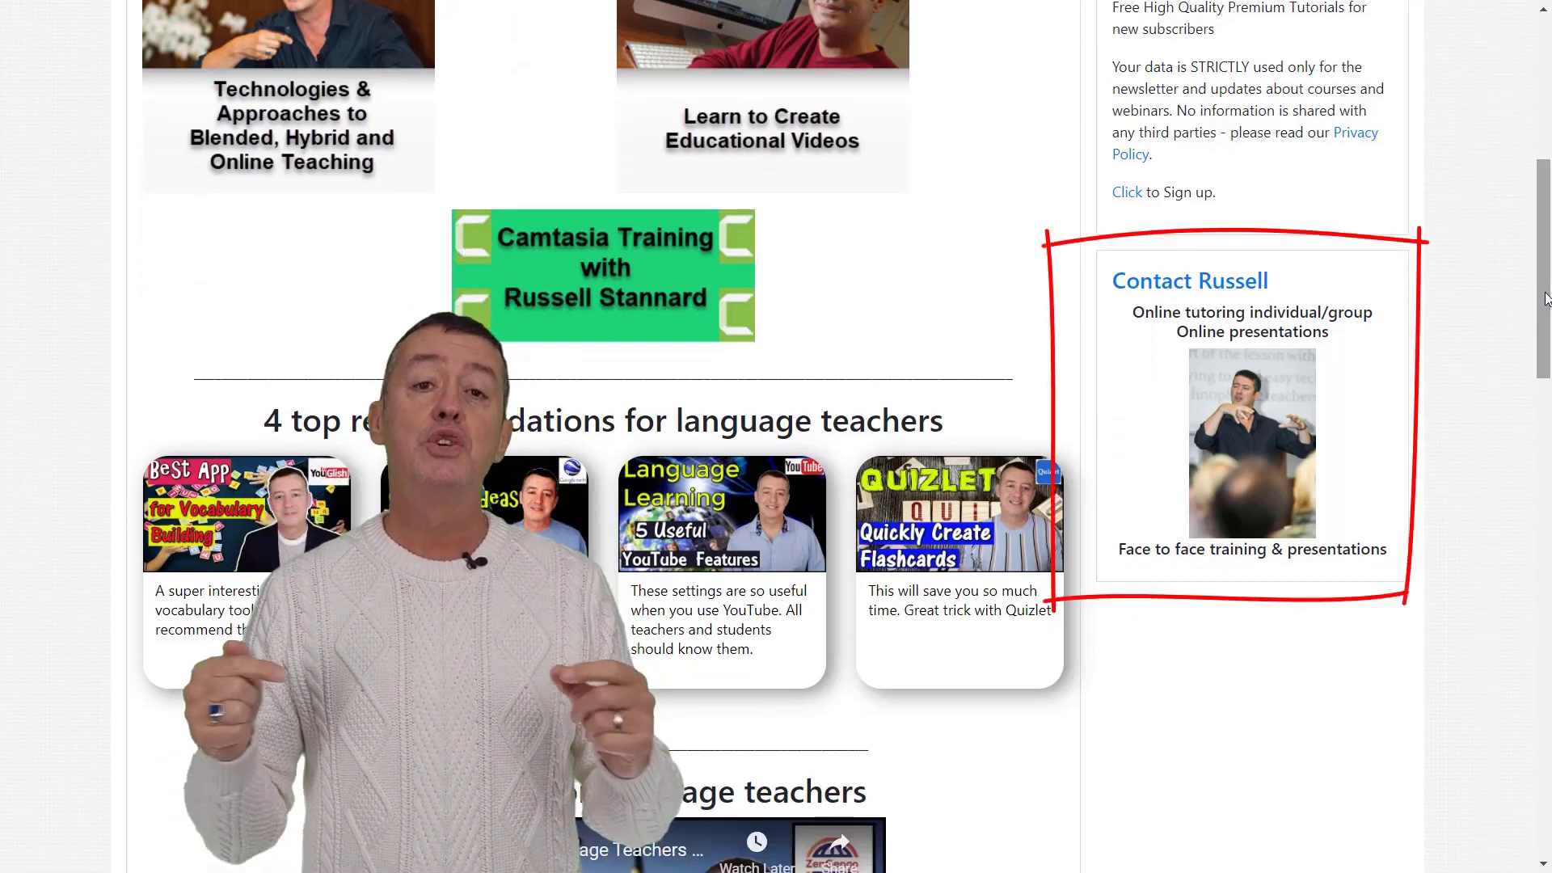